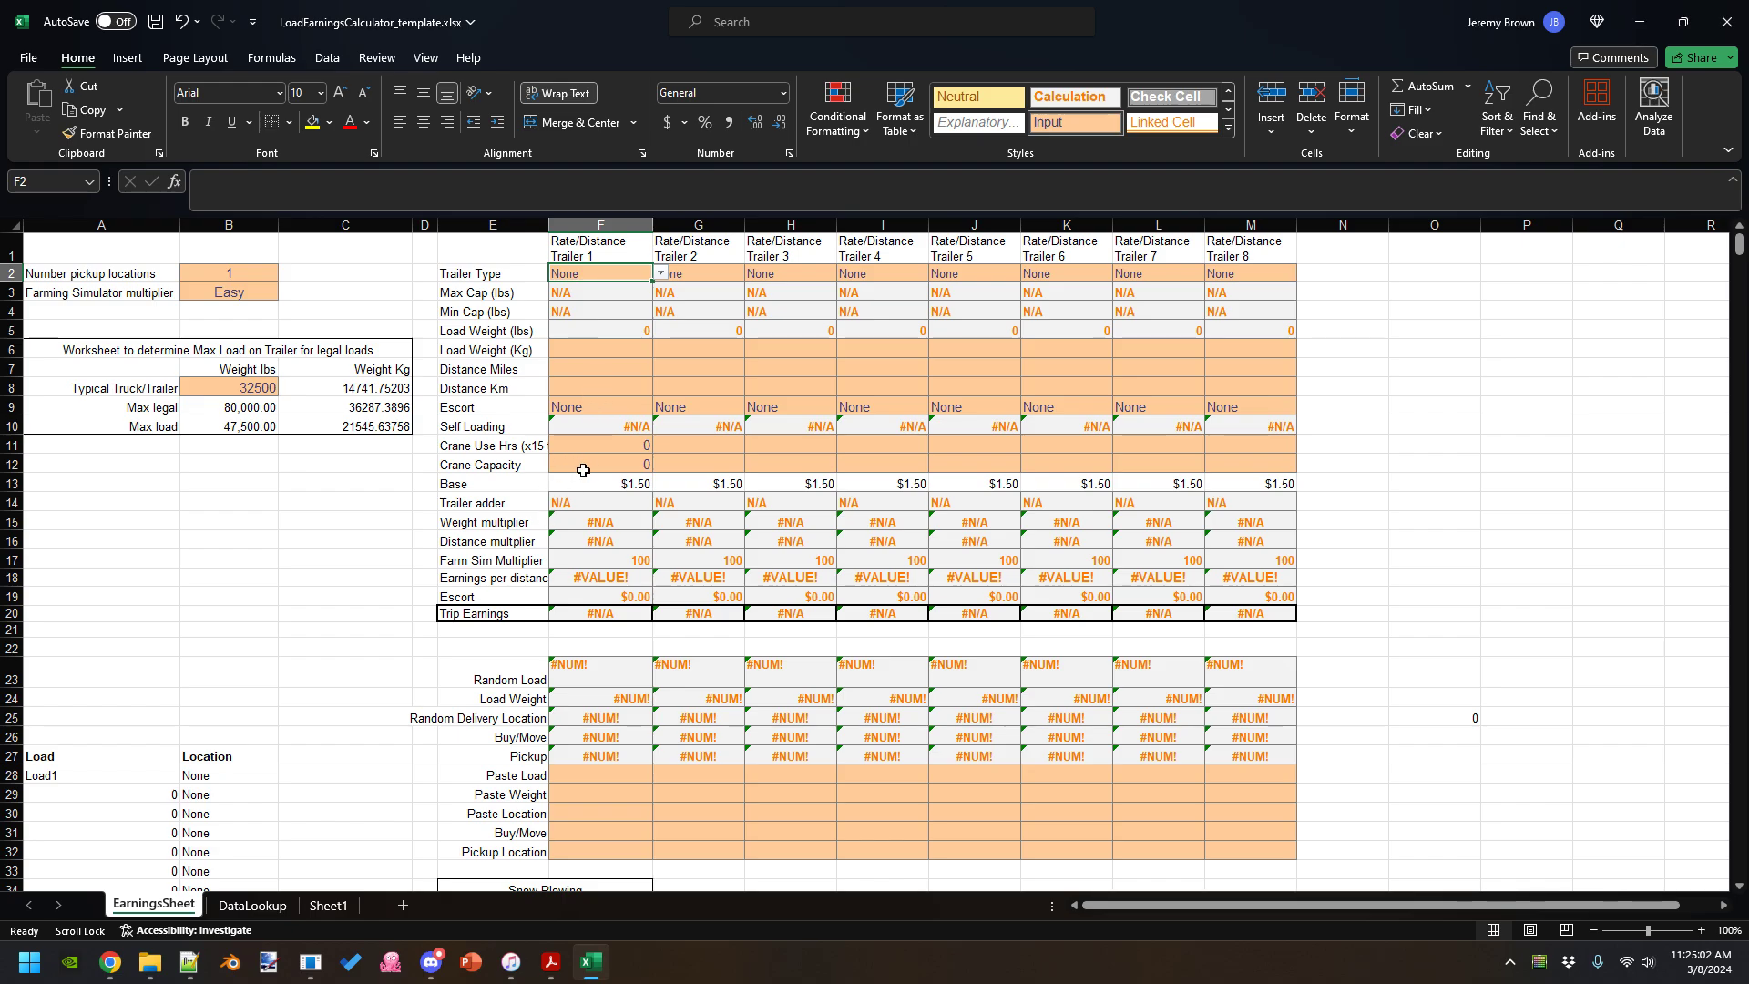
- Clear the Load1 entry from the first row of the Load Name column on the DataLookup sheet
left_click(259, 907)
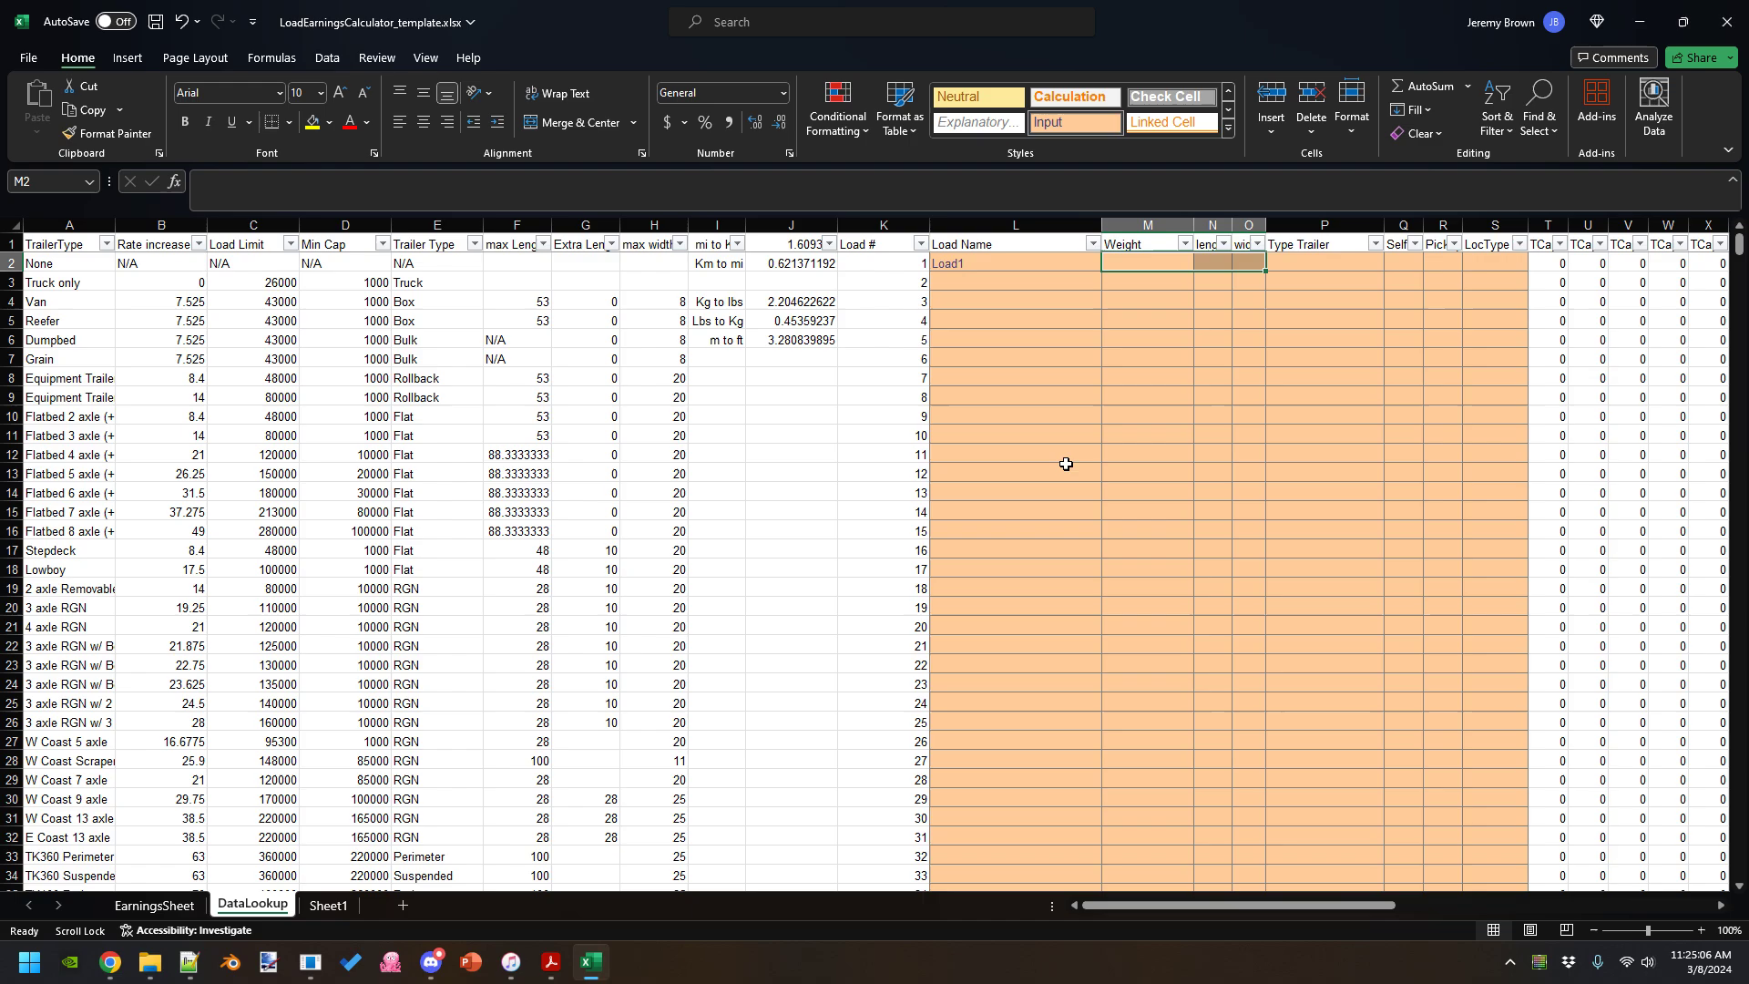
left_click(991, 270)
key("Delete")
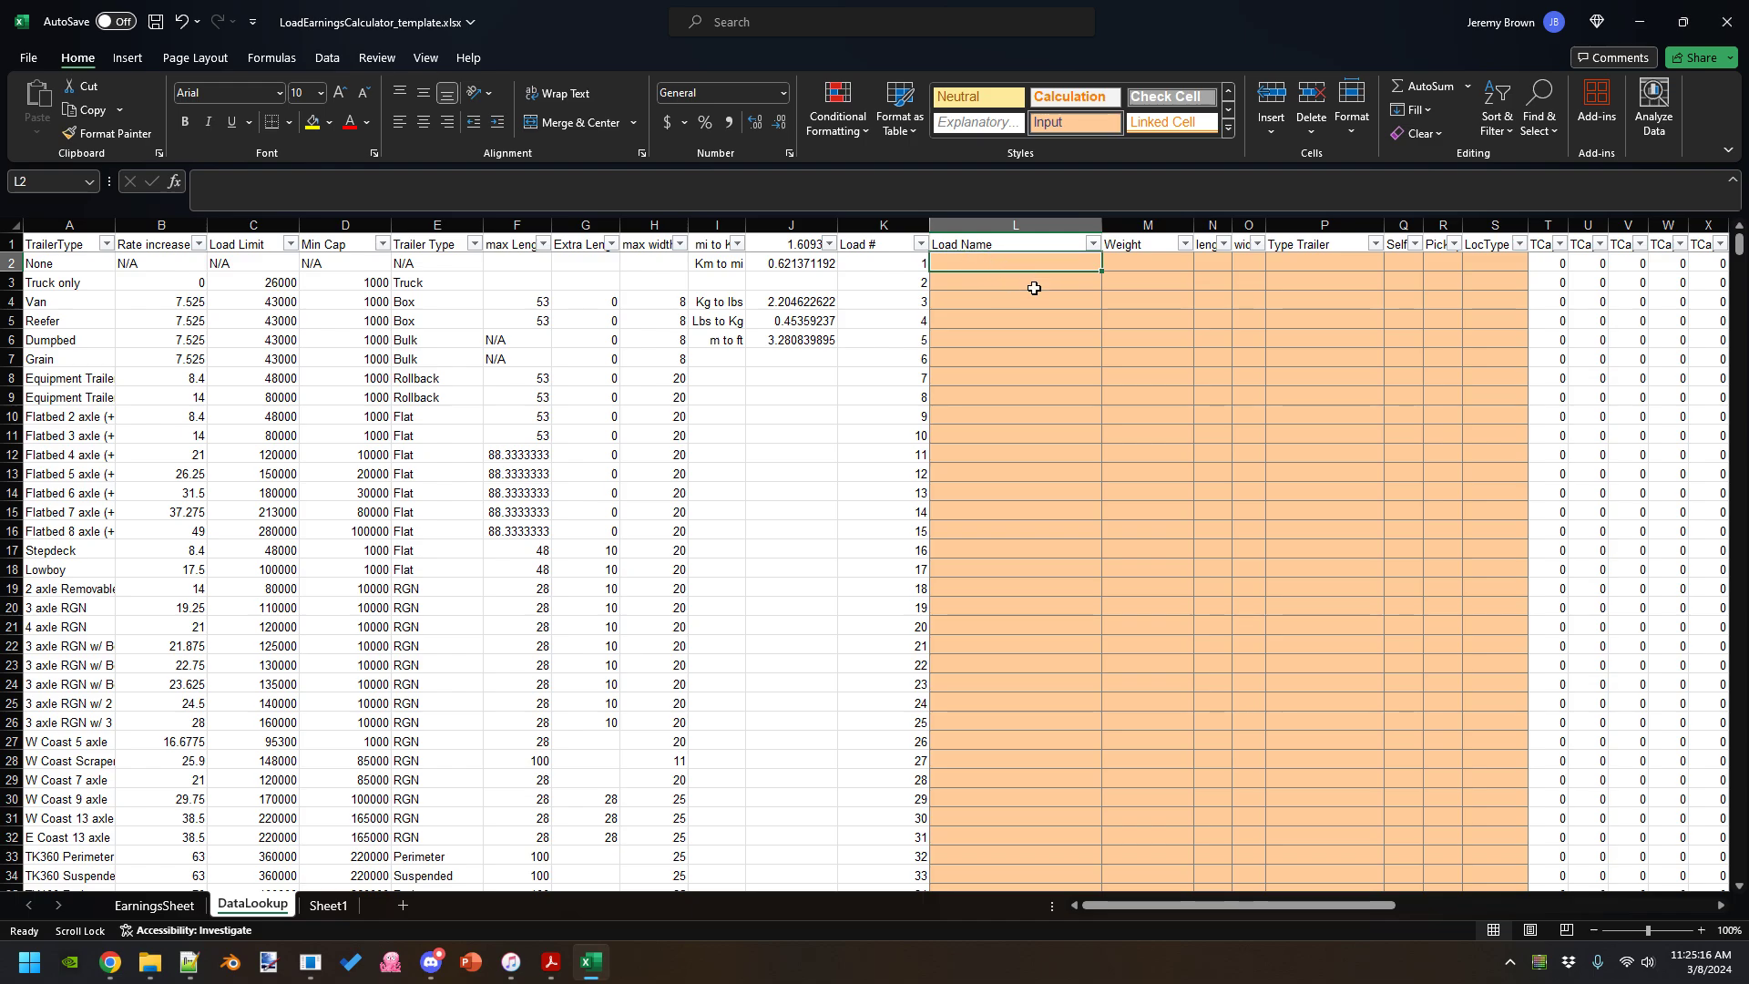
- Select the location type list under LocTypeDropDown, cells BN2 to BN10, including the blank first cell
left_click_drag(1156, 909, 1480, 904)
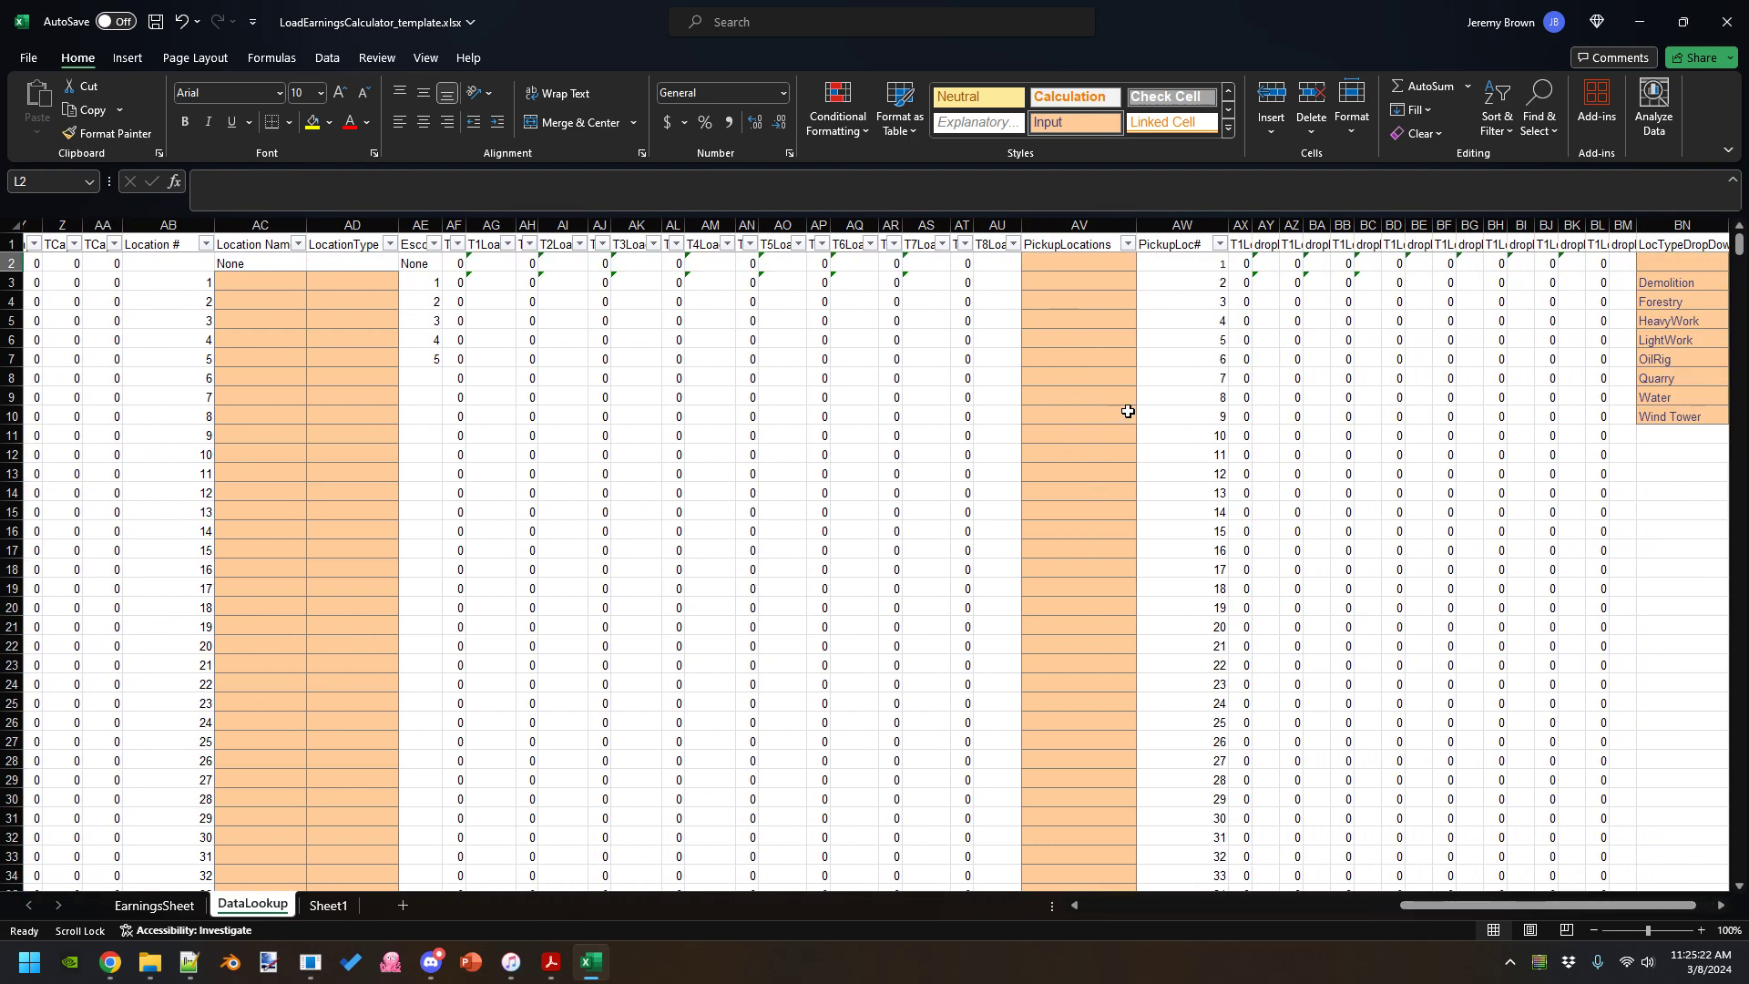
left_click_drag(1688, 288, 1690, 421)
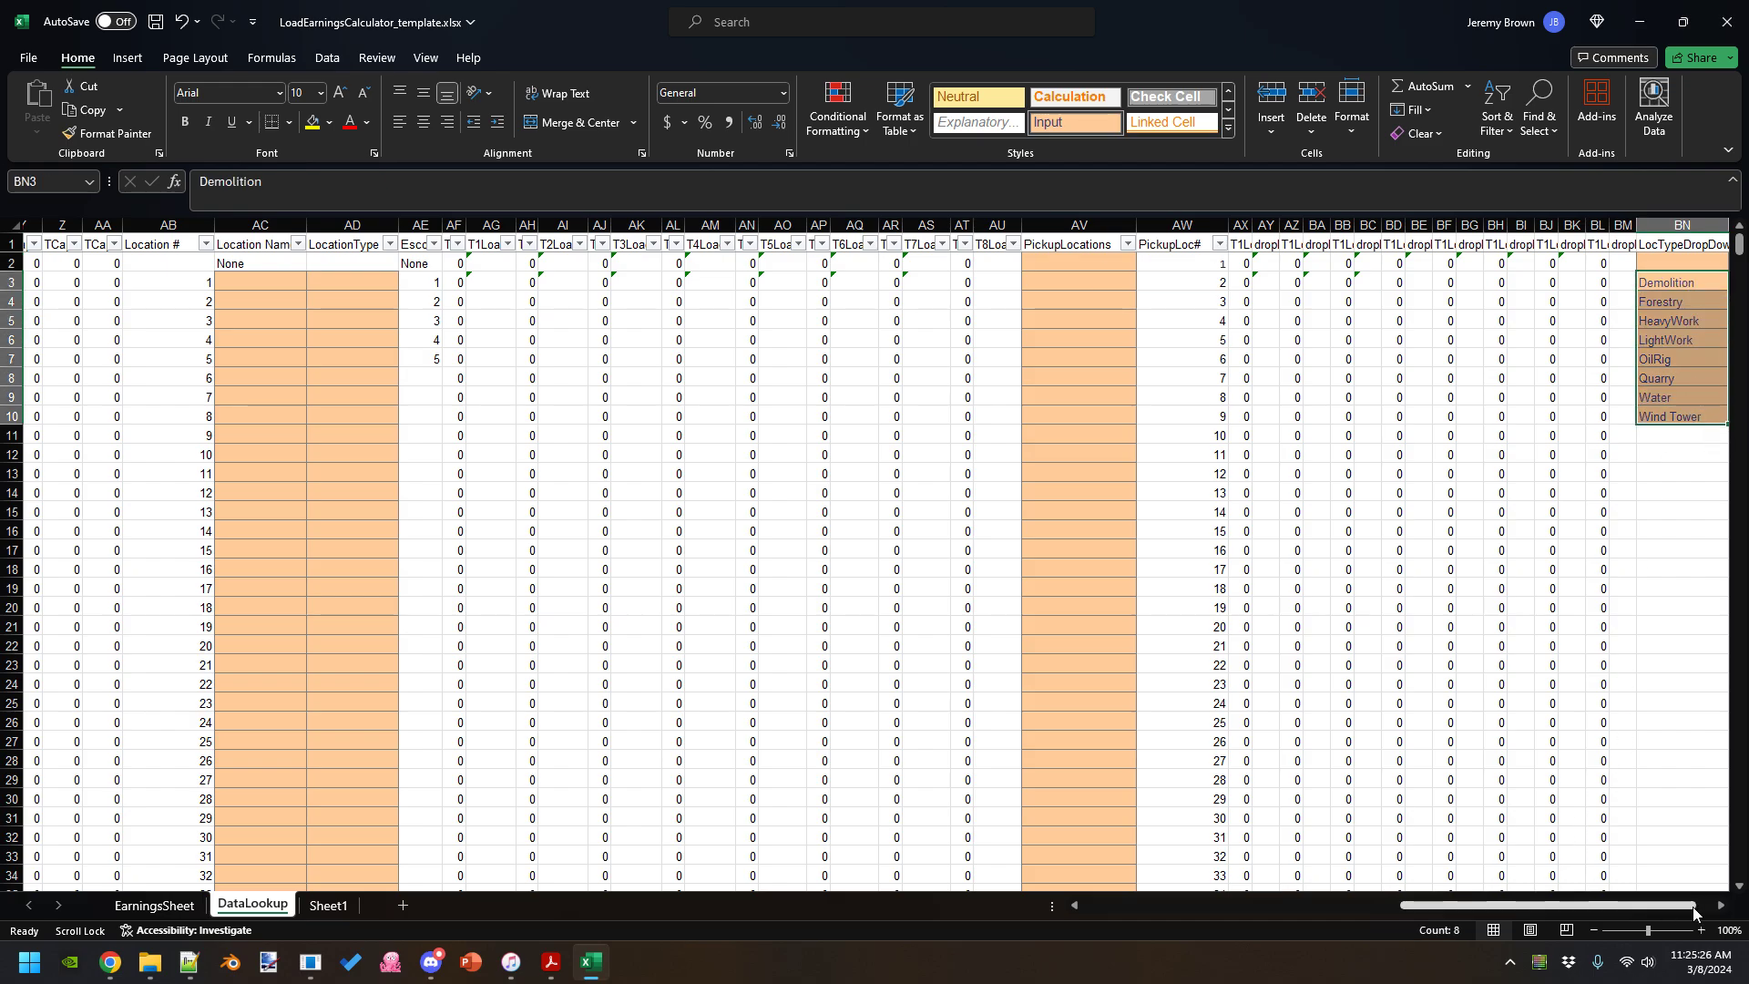
left_click(1721, 905)
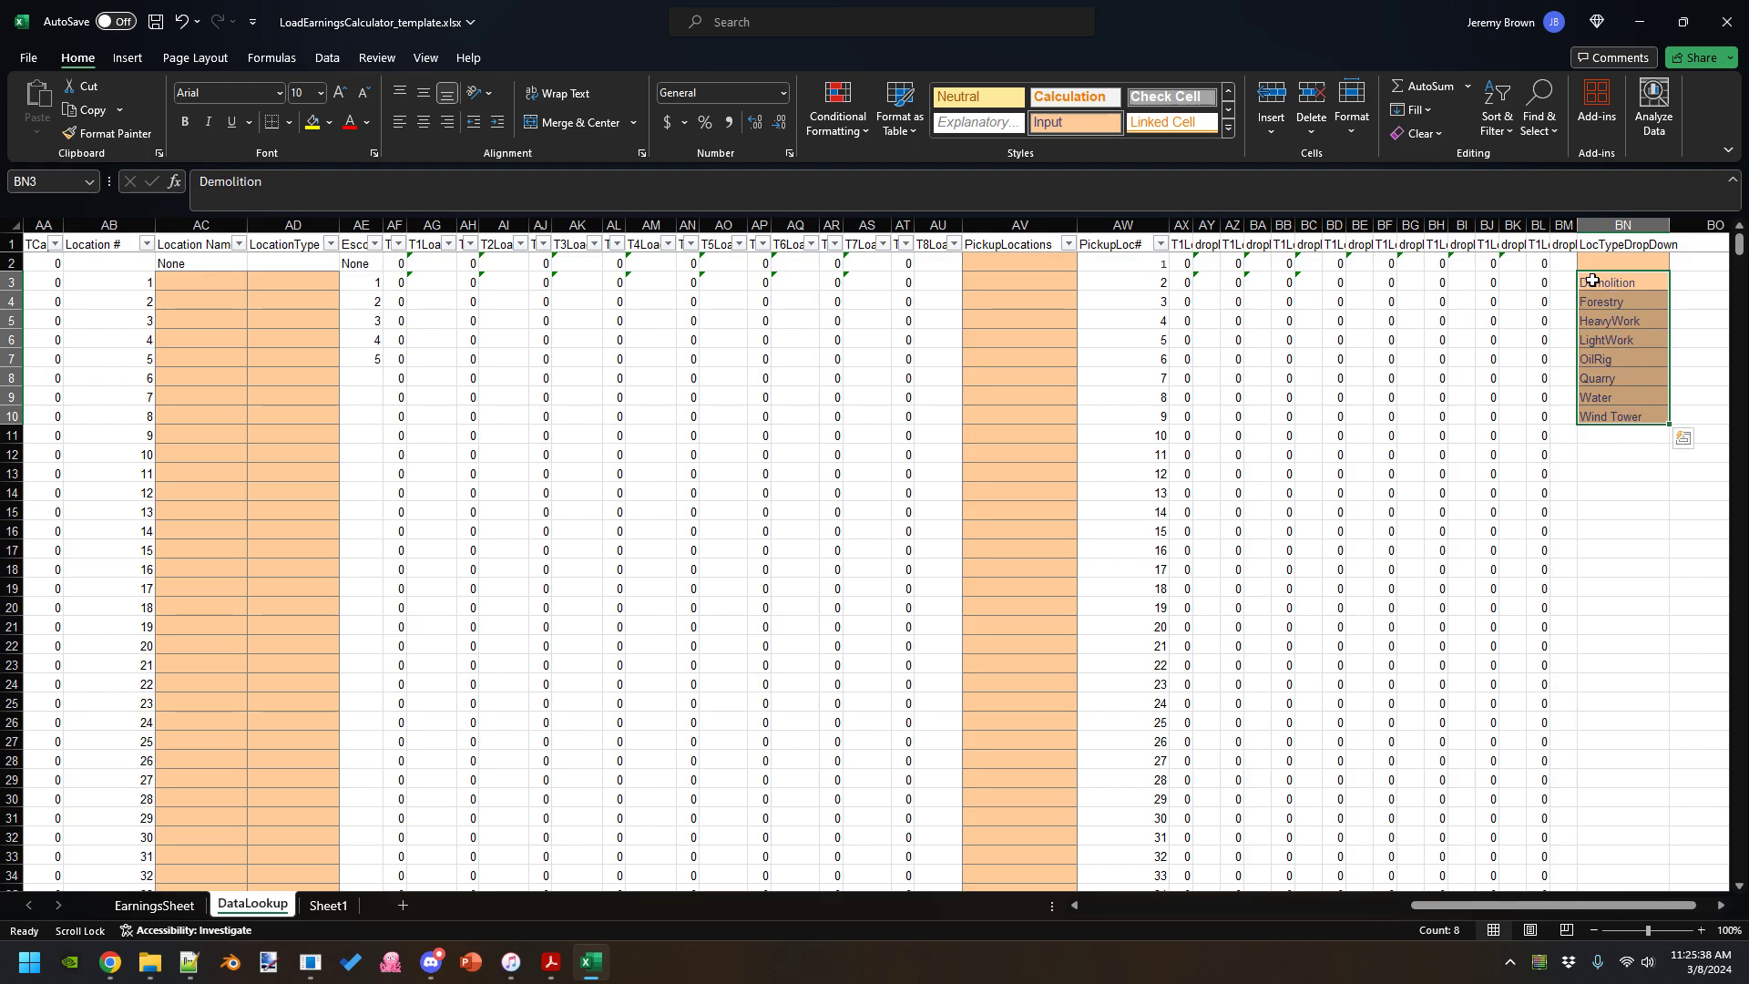
left_click_drag(1601, 266, 1608, 417)
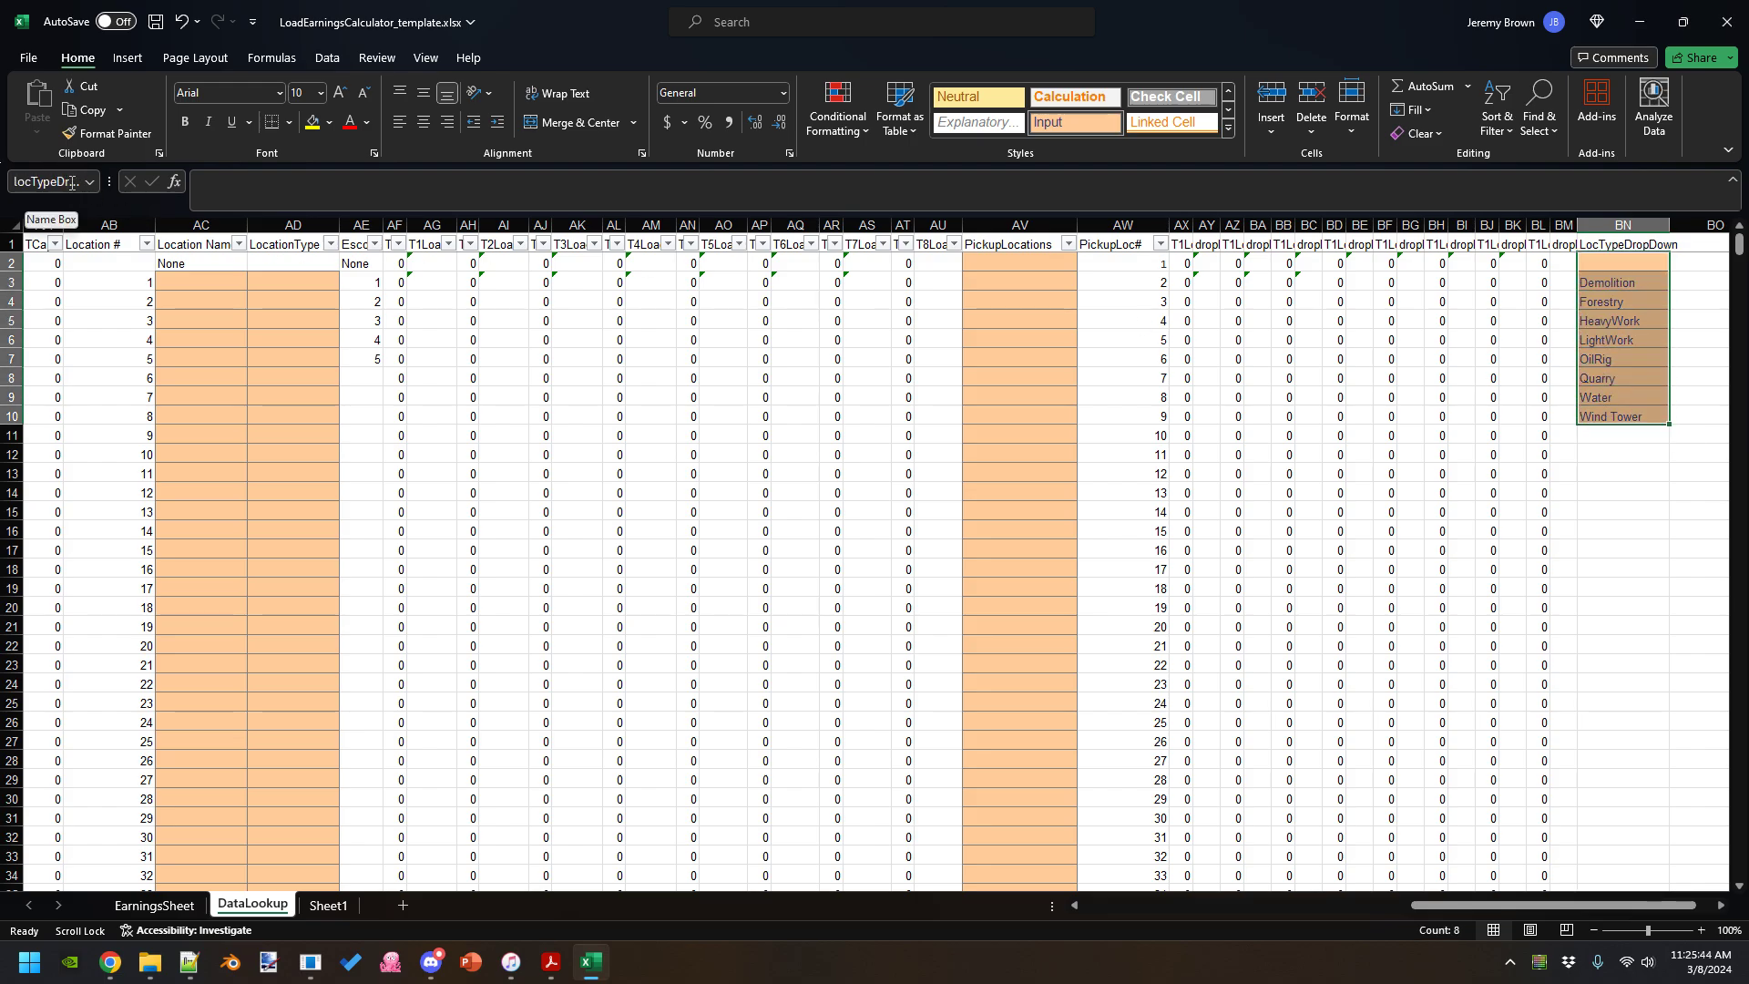
- Change the location type drop-down's named range to =DataLookup!$BN$2:$BN$12 and apply it
left_click(281, 61)
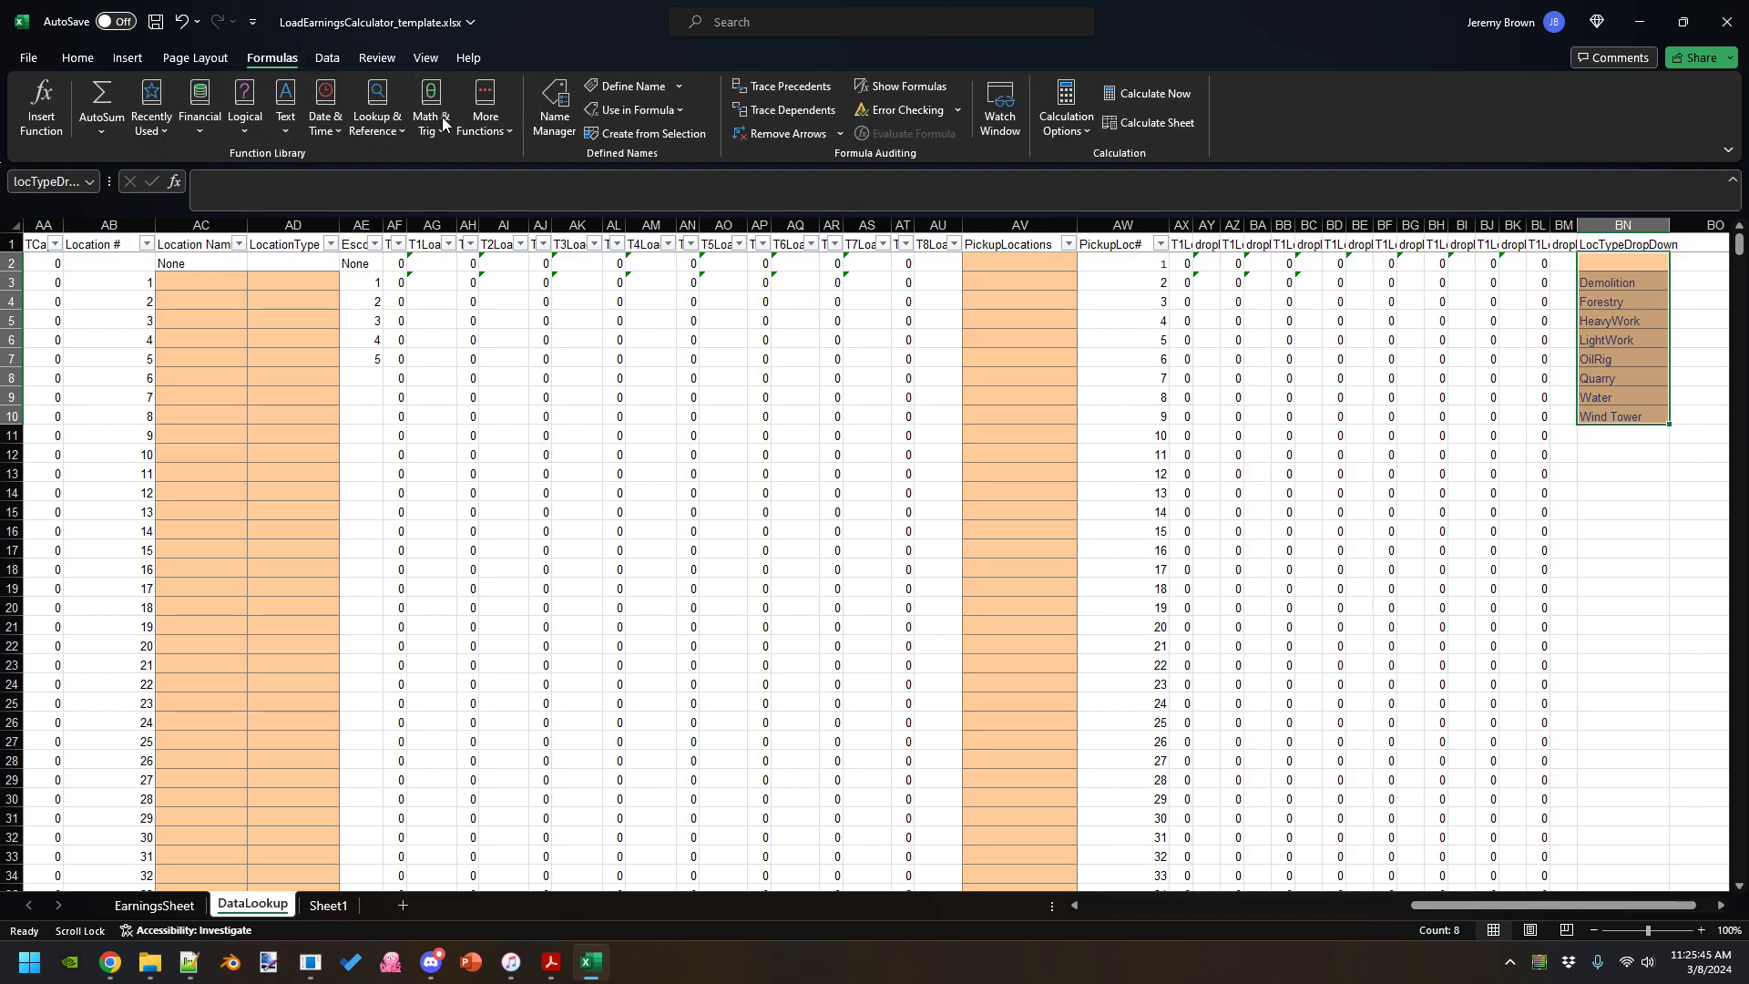
left_click(553, 123)
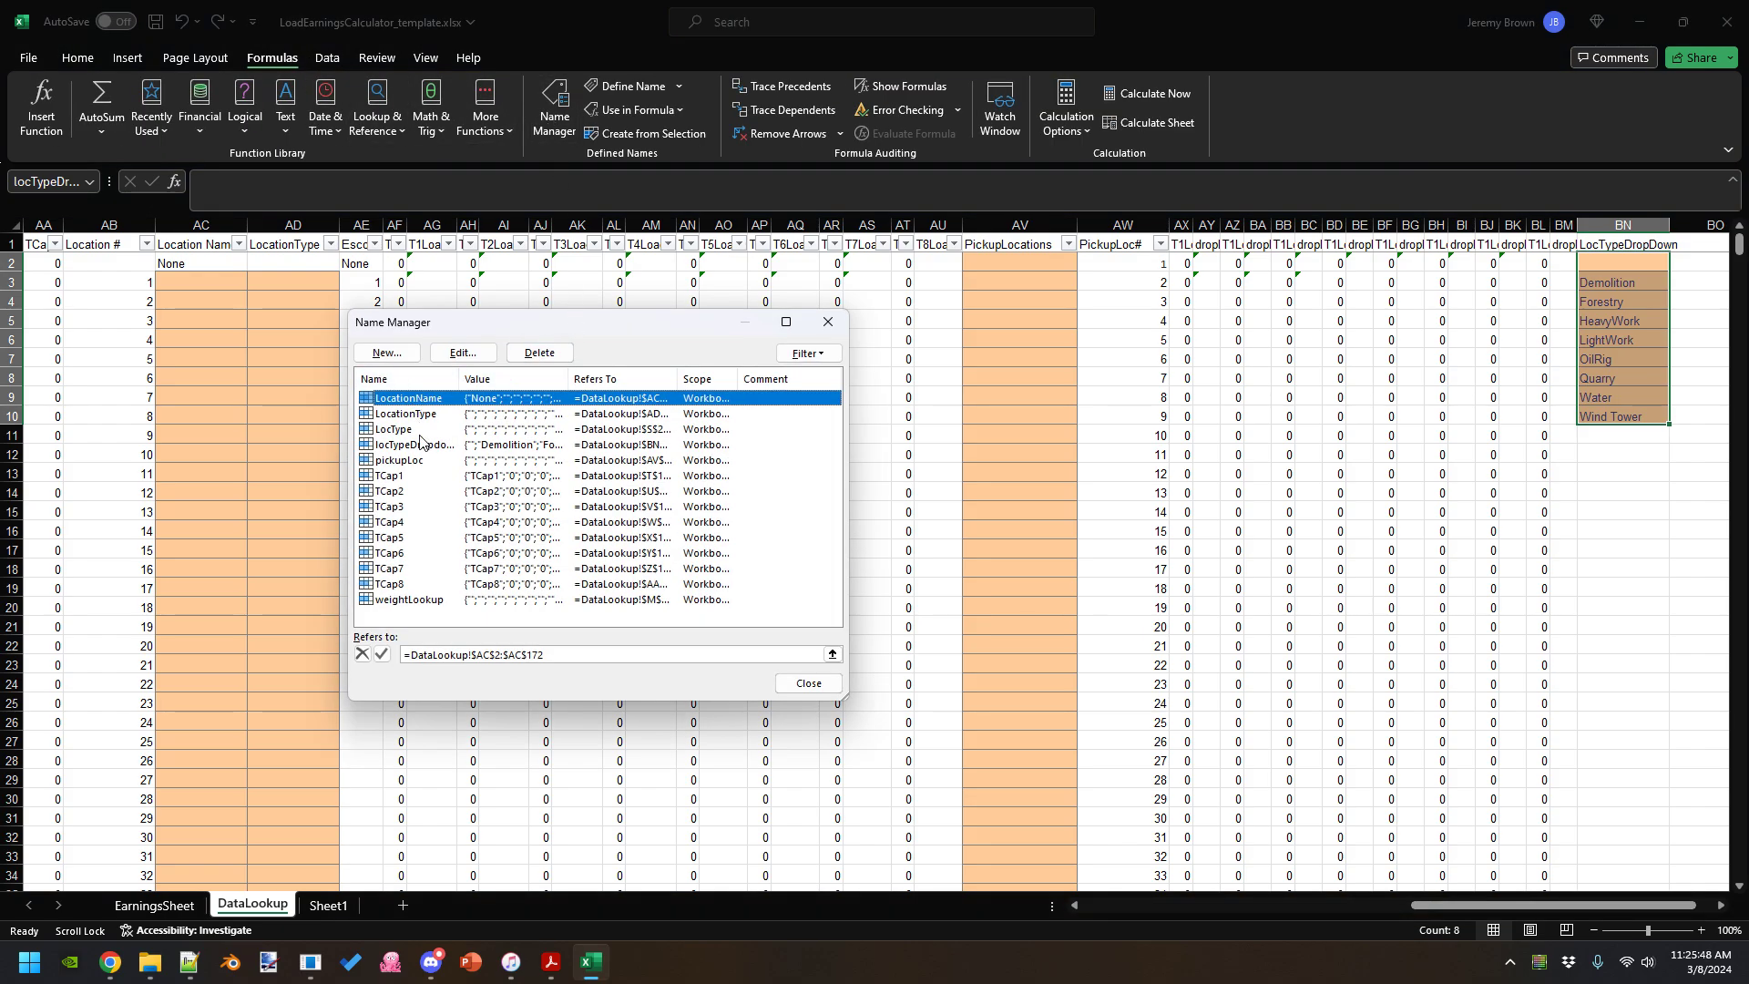
left_click(422, 445)
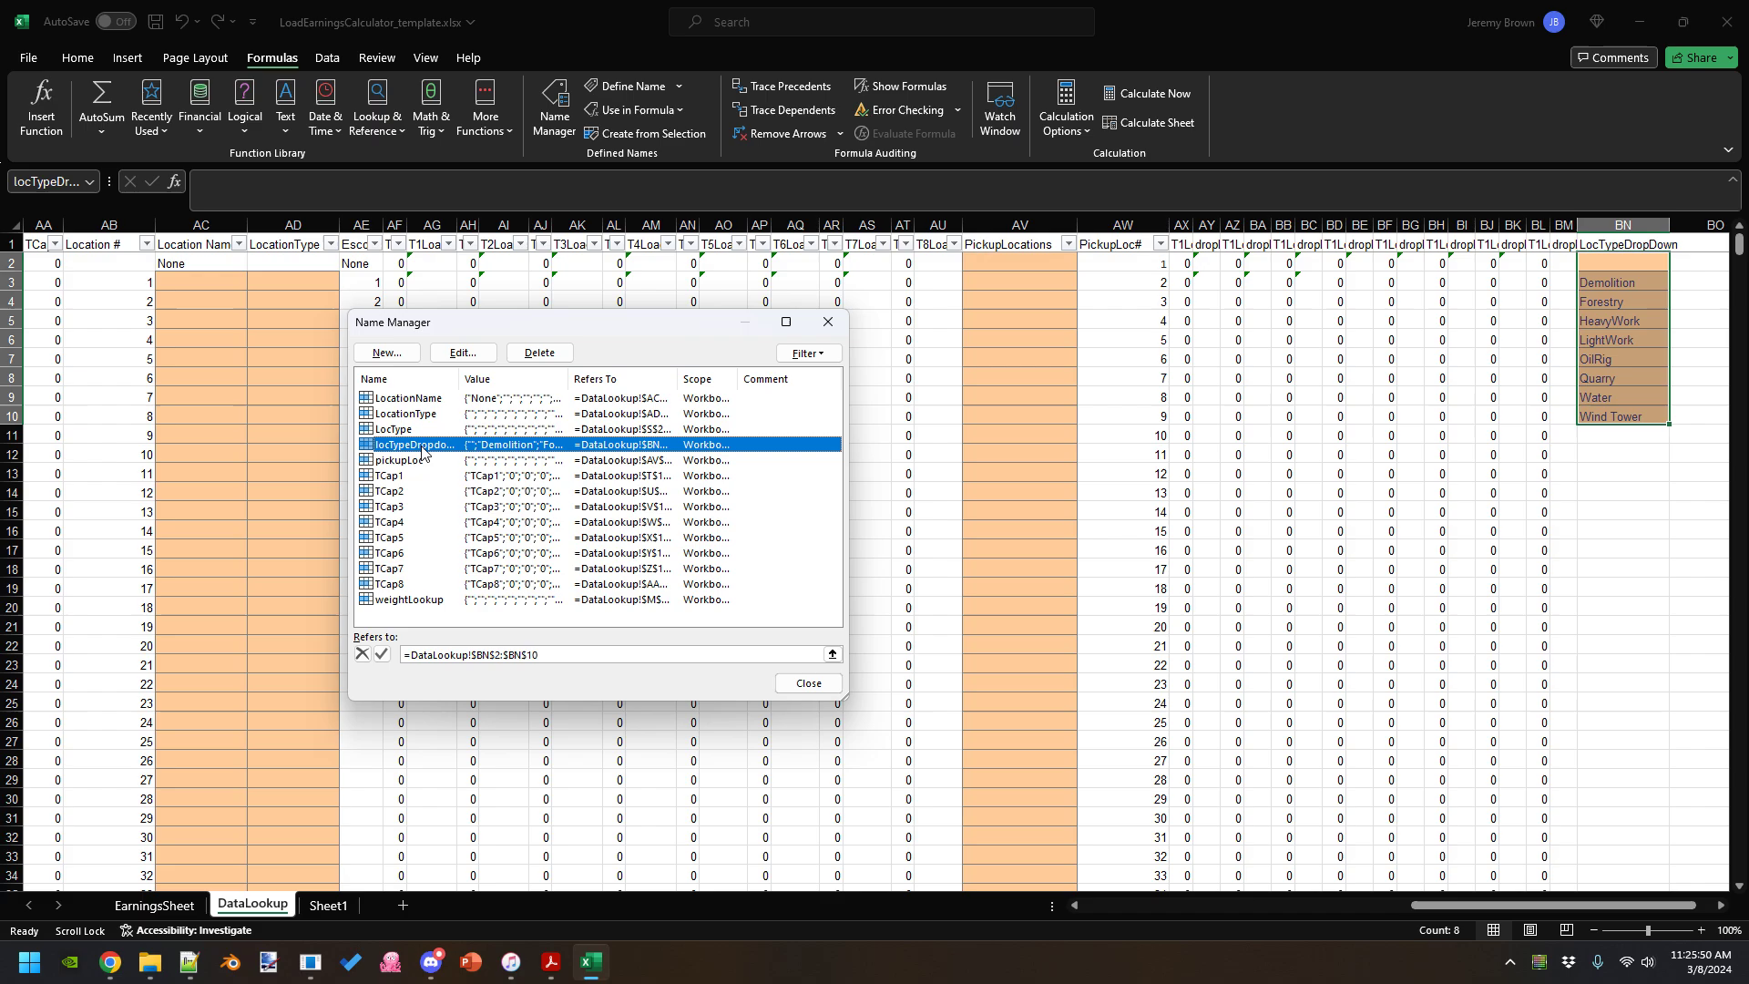
left_click(544, 654)
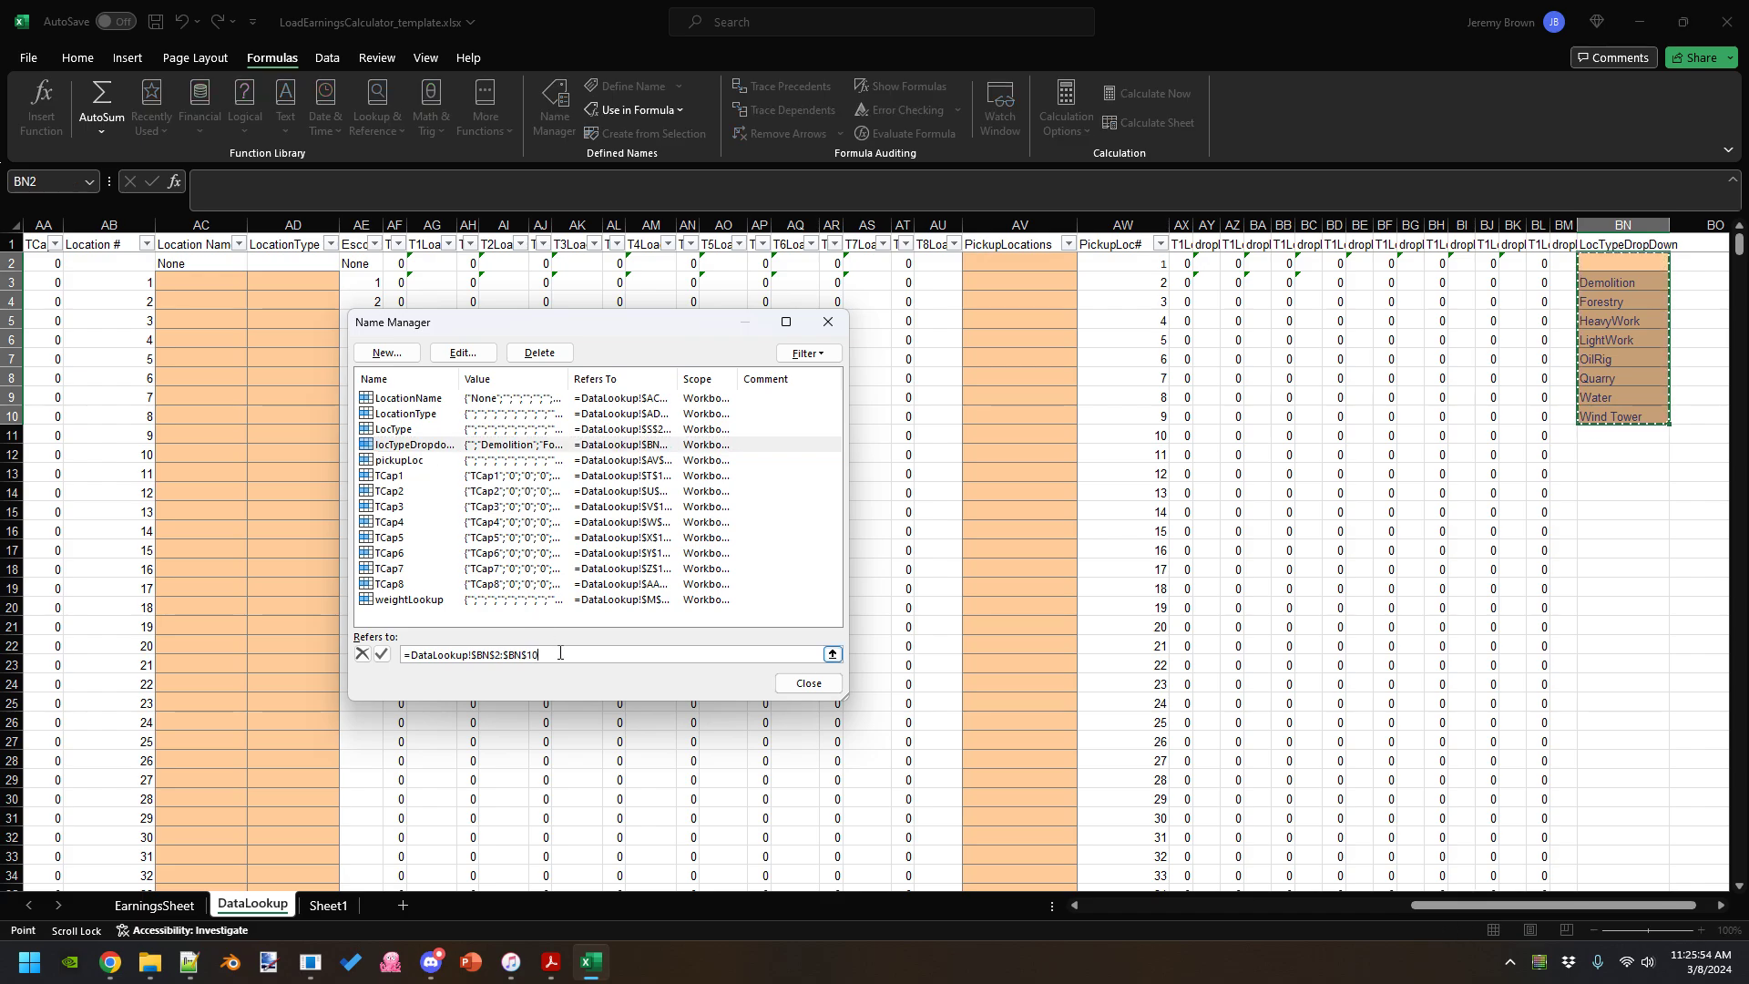
key("BackSpace")
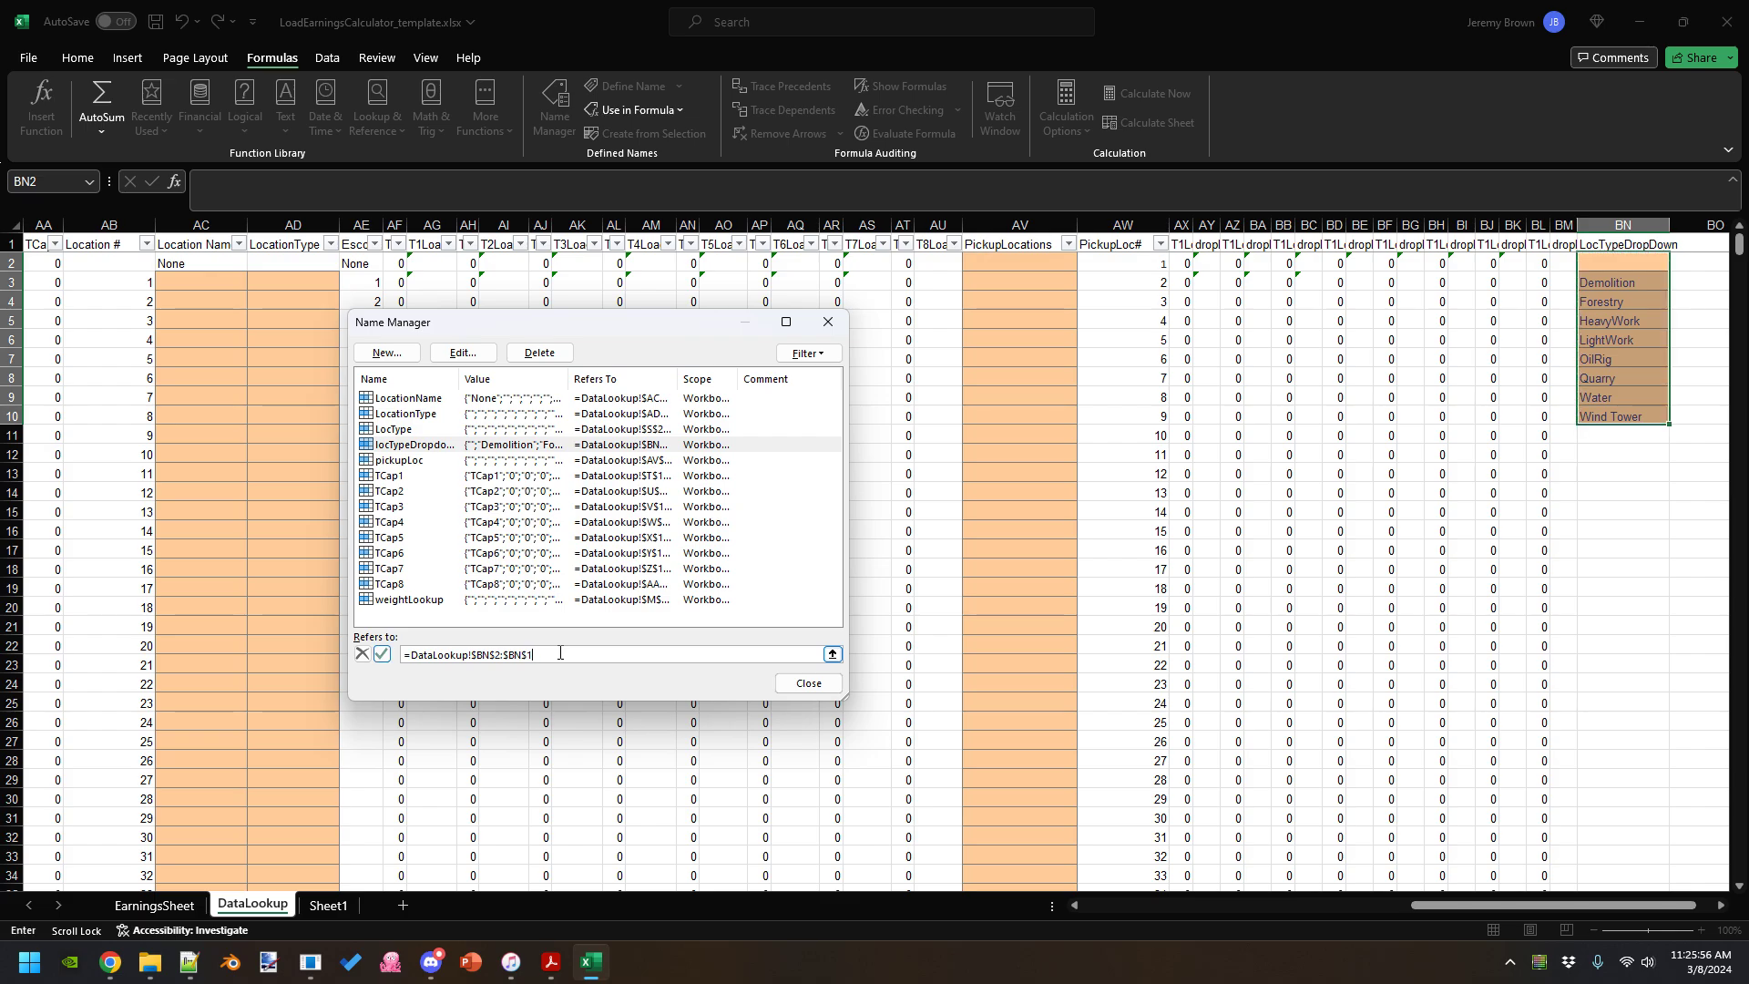
left_click(382, 653)
- Set the location type drop-down's named range back to =DataLookup!$BN$2:$BN$10 and close the Name Manager
left_click(541, 655)
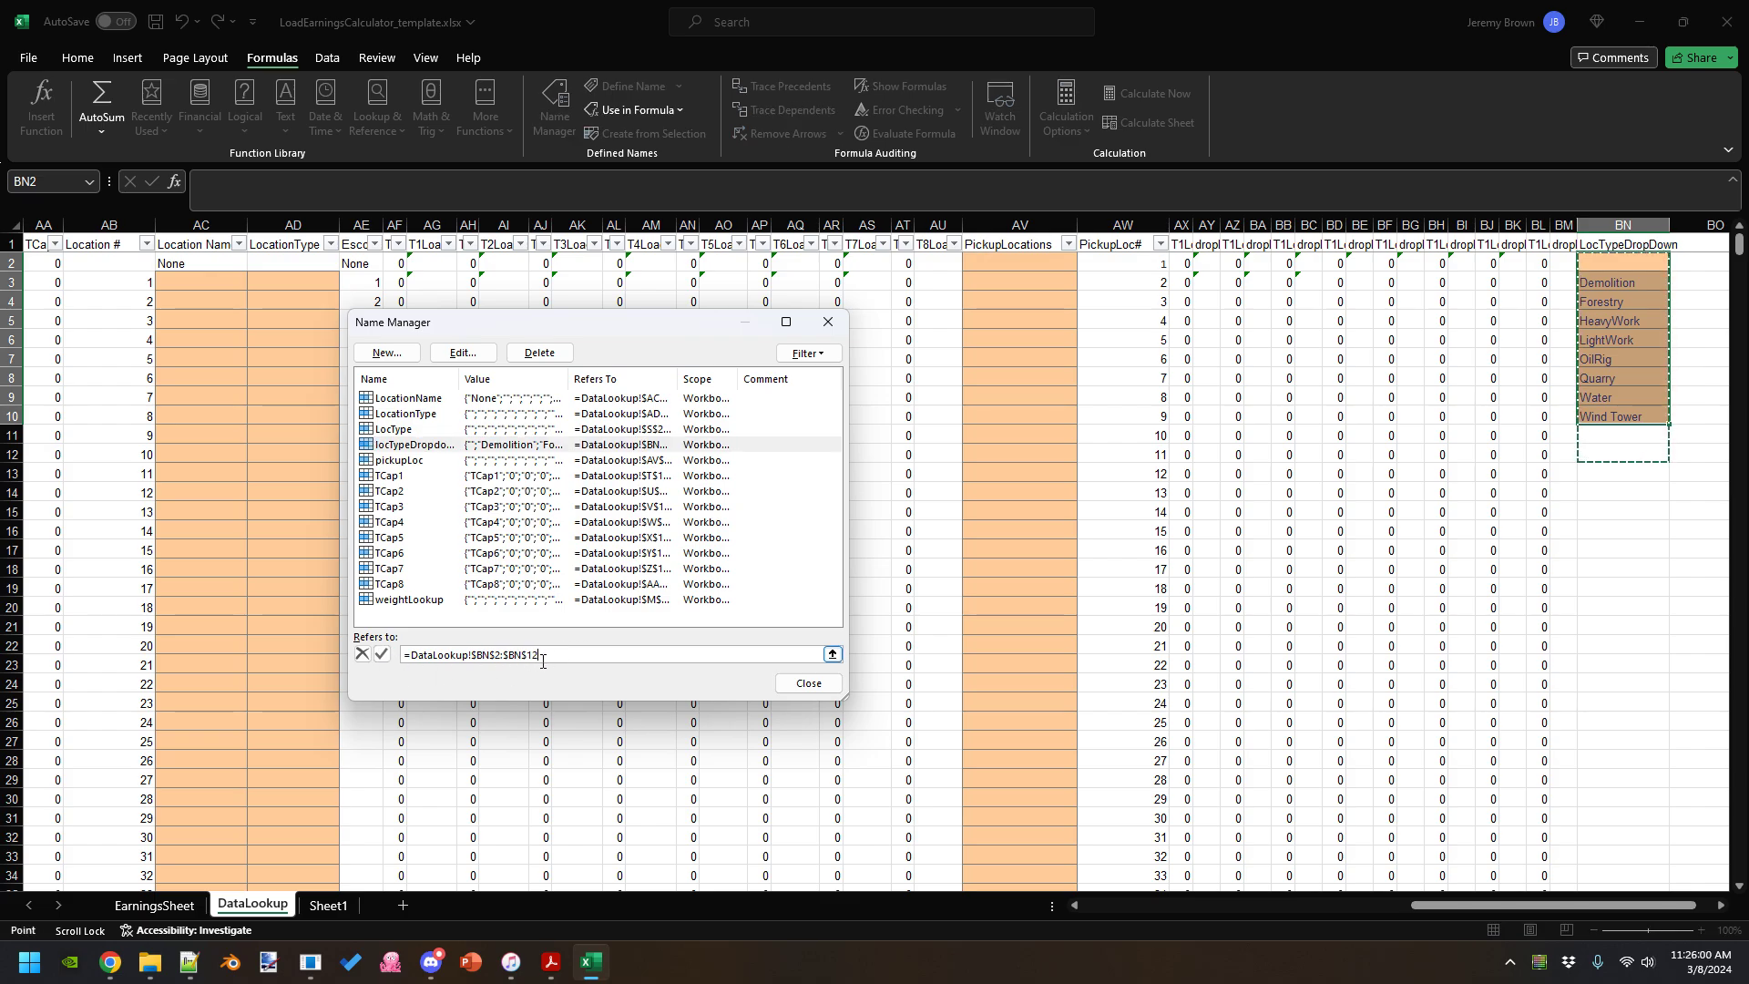
key("BackSpace")
type("0")
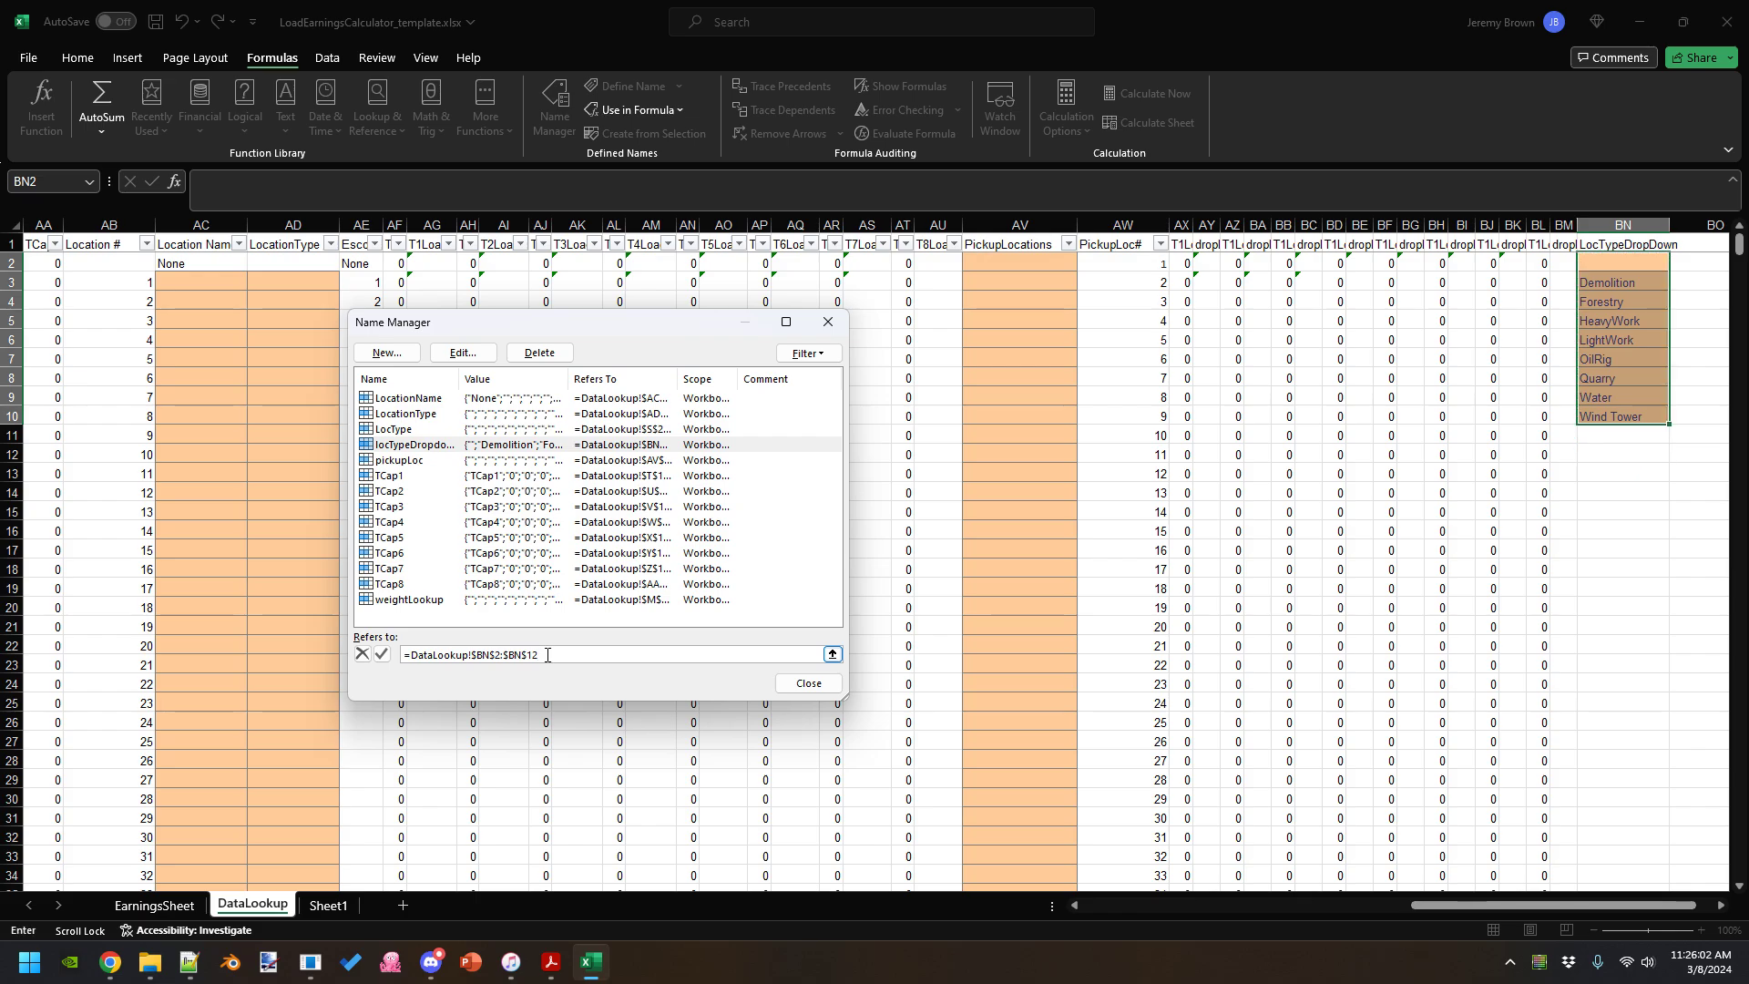
left_click(381, 654)
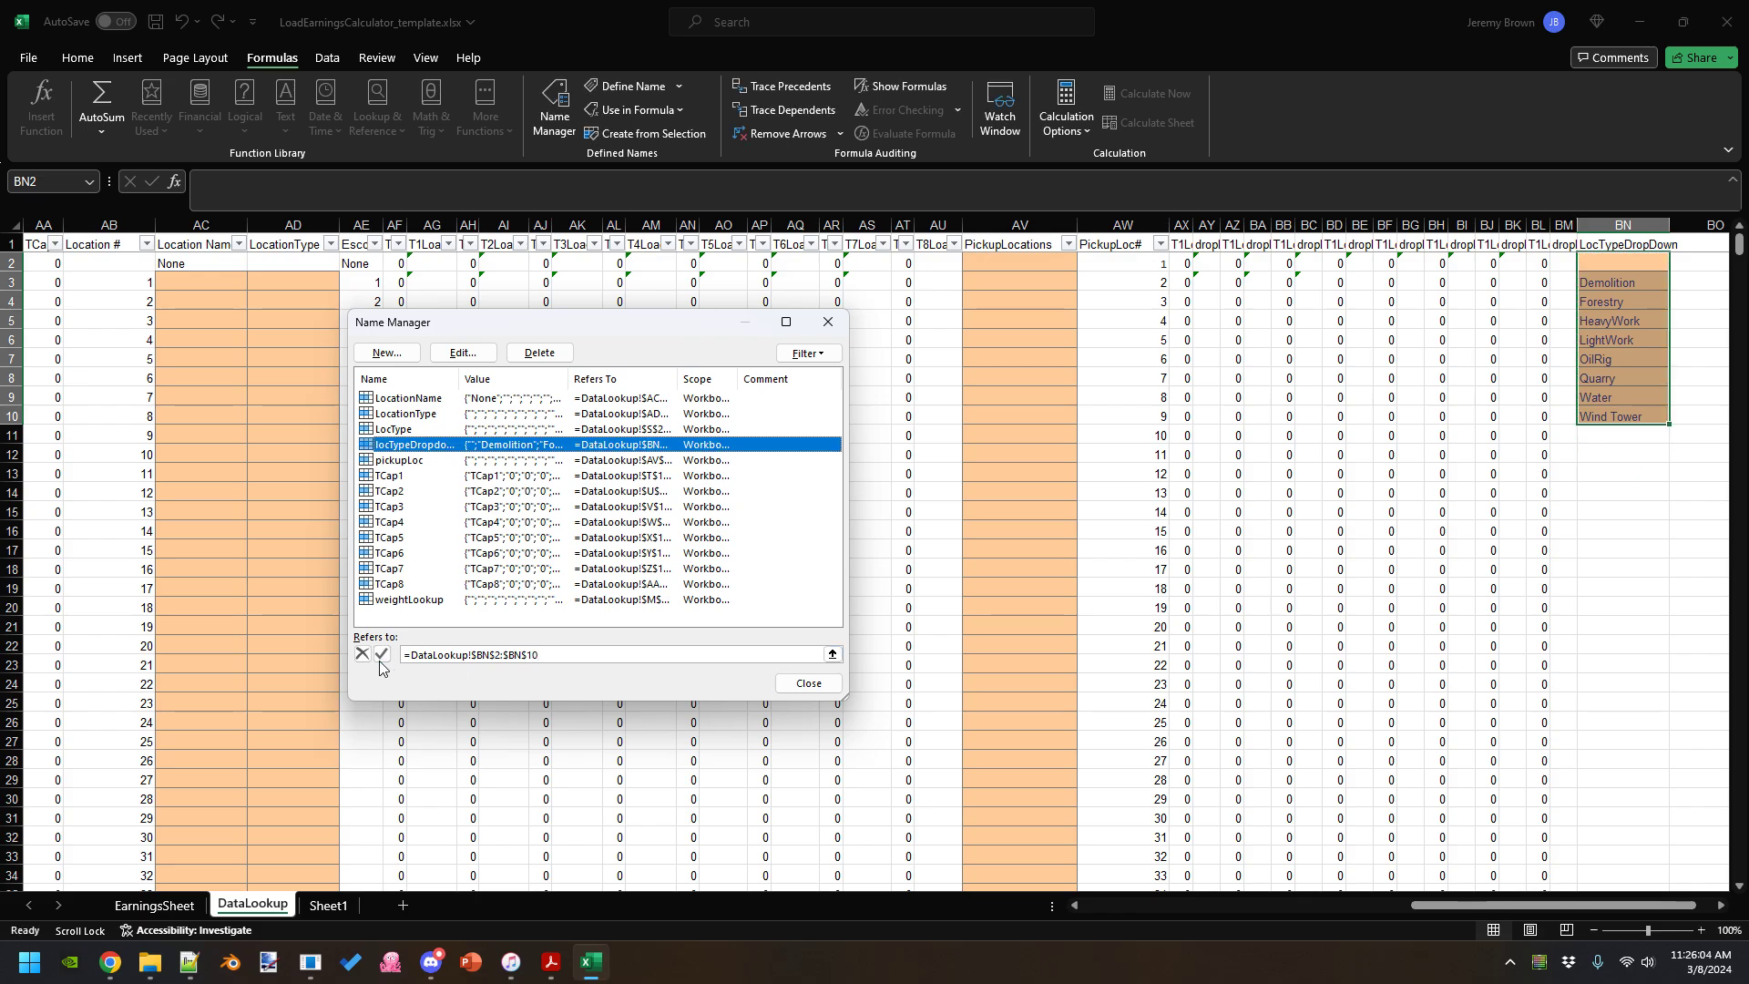
left_click(803, 683)
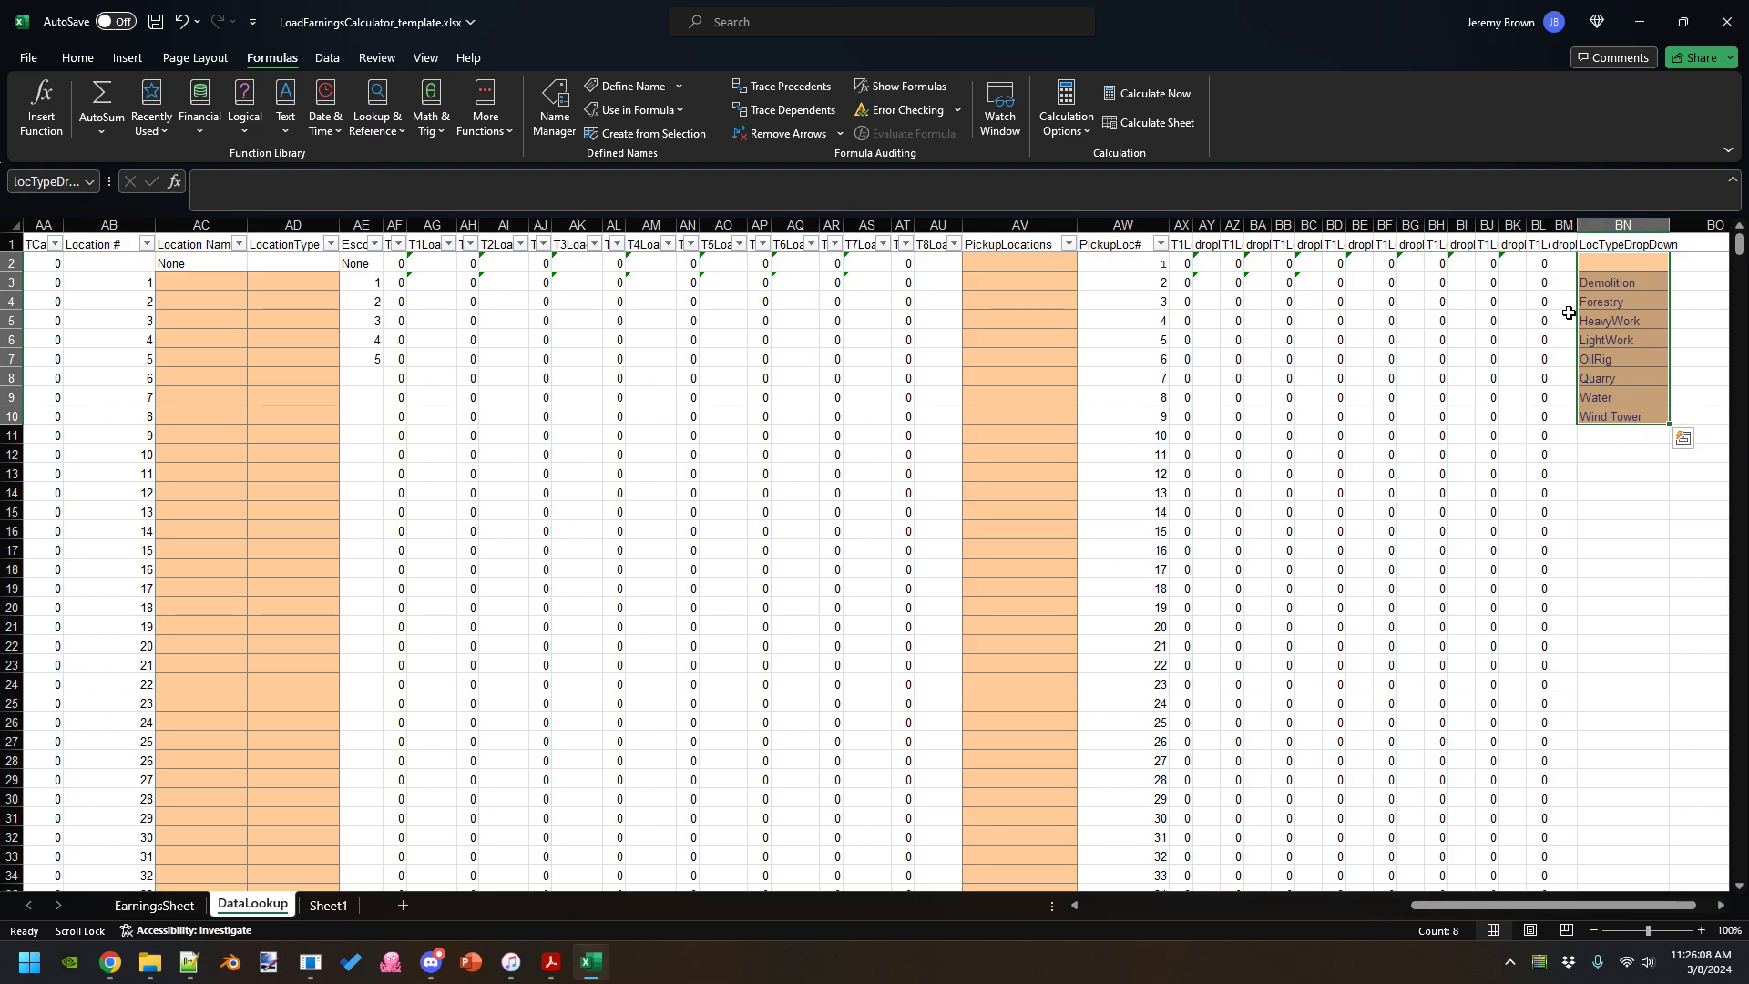
- Enter Load1 as the first load name in L2 and give it a weight of 20000
left_click_drag(1550, 905, 1202, 921)
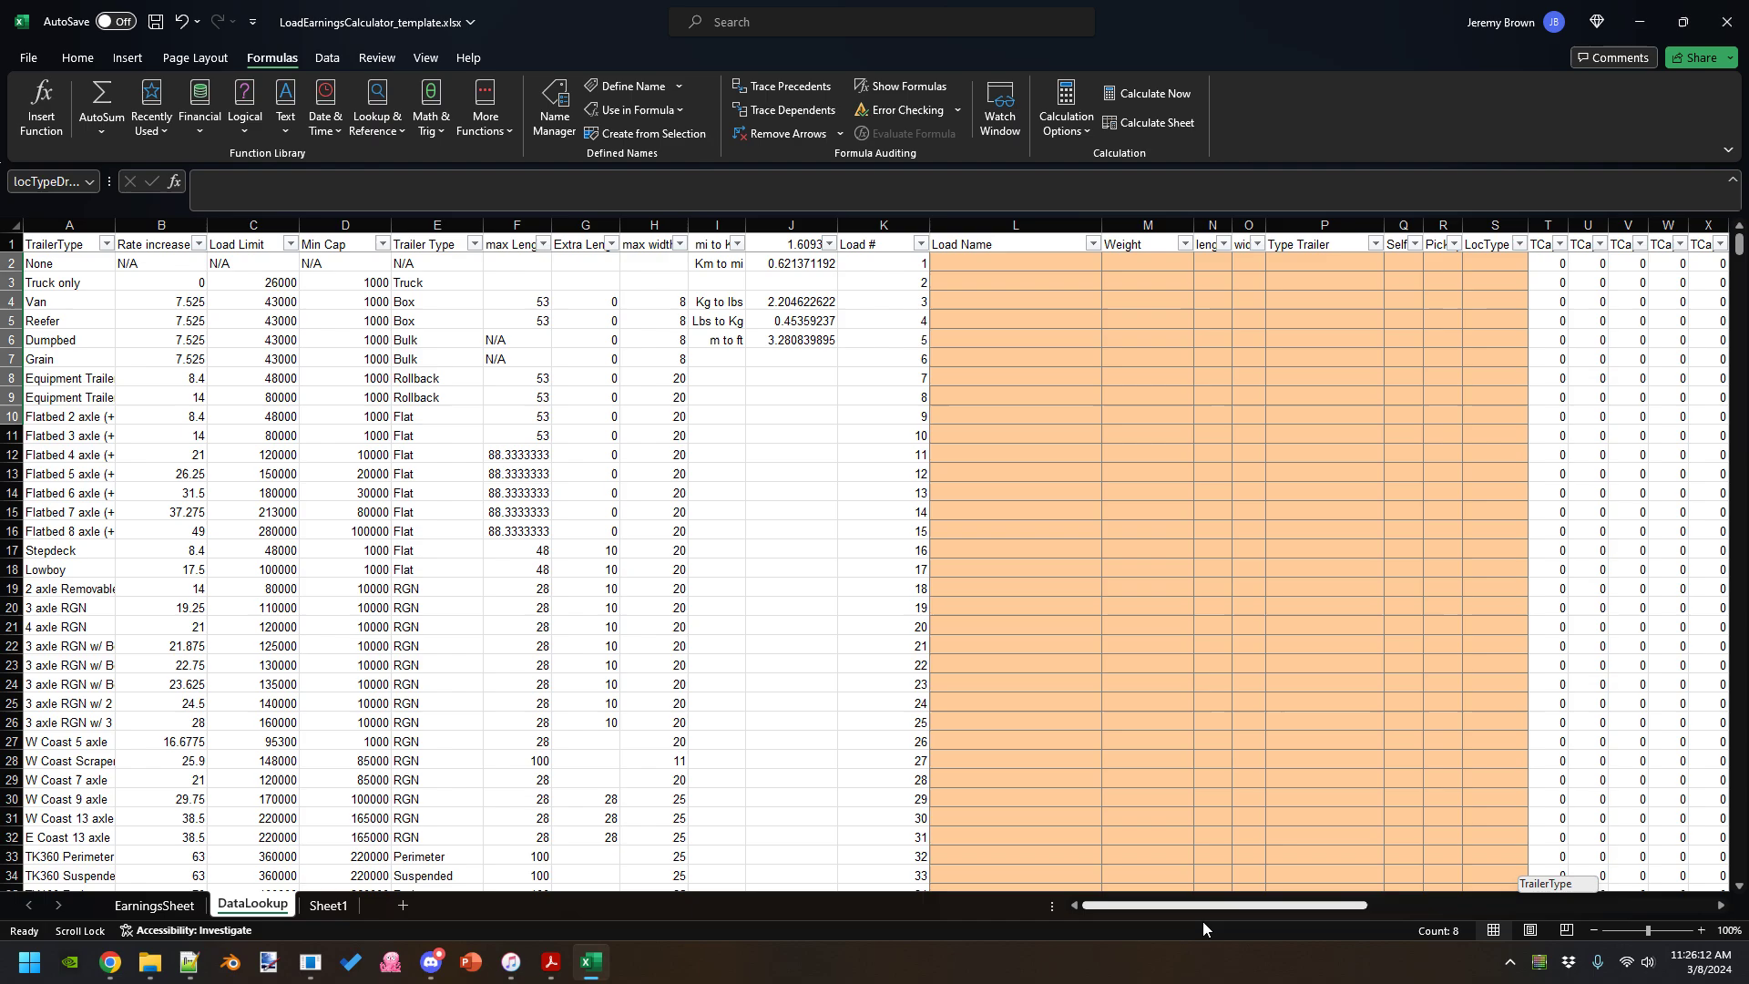
left_click(1003, 262)
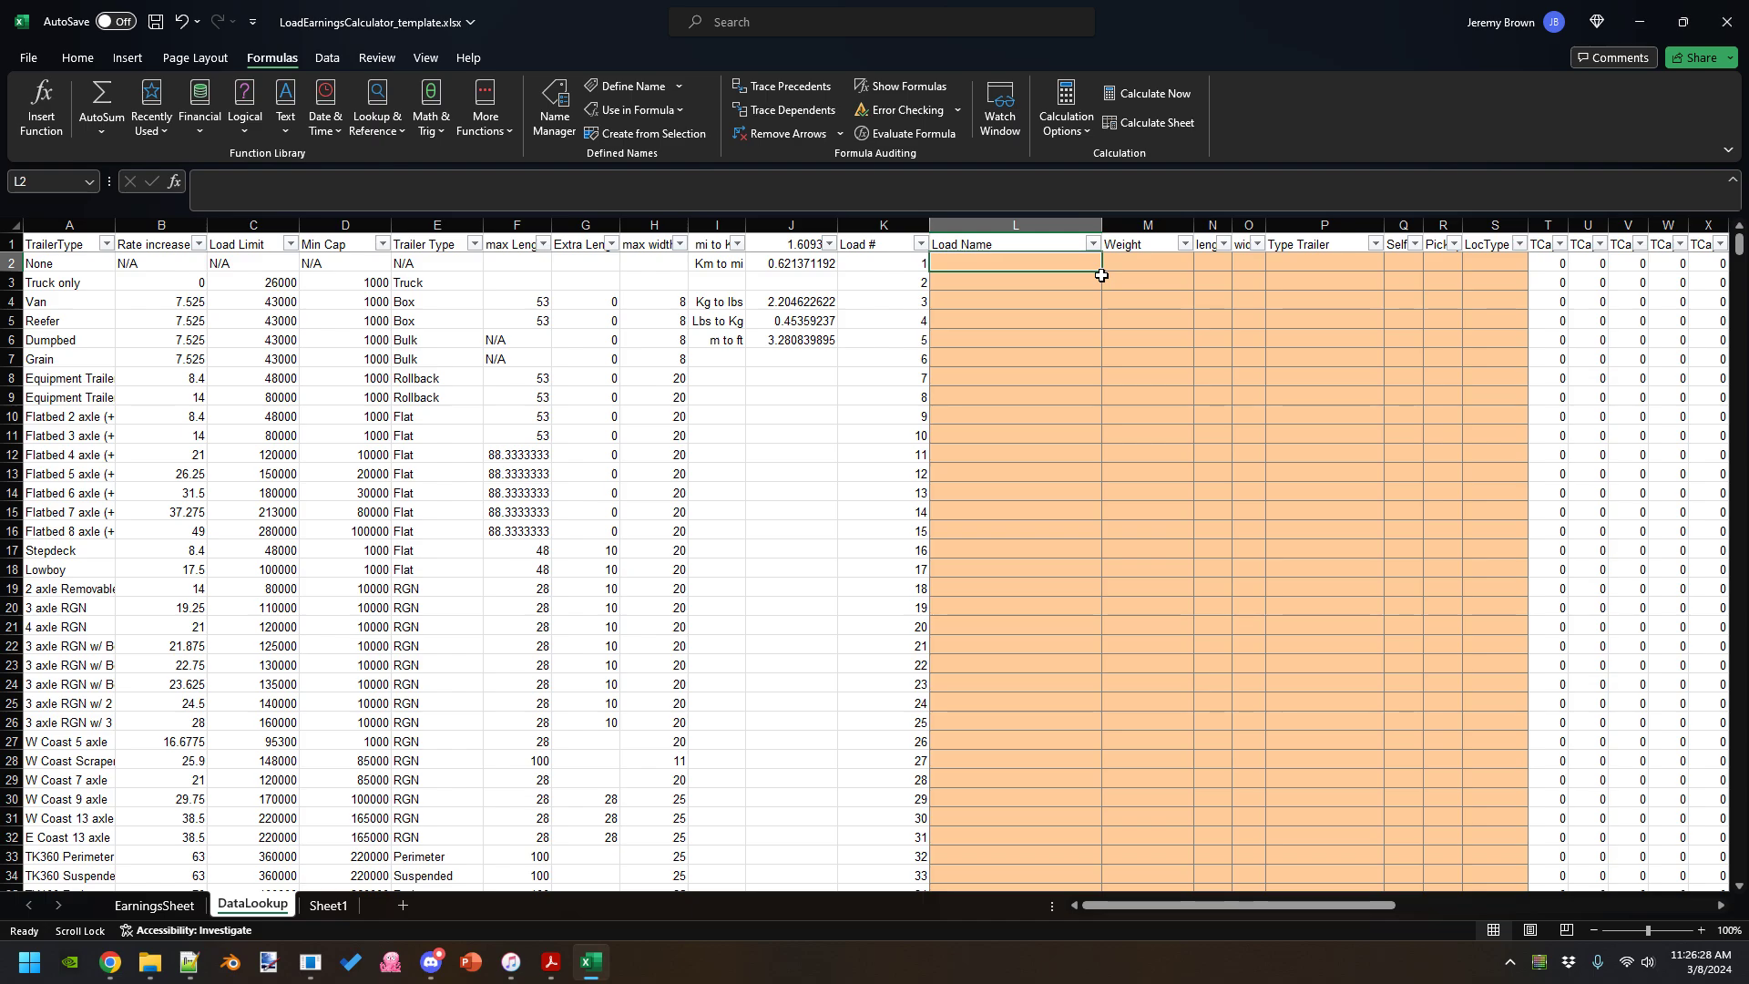
type("L")
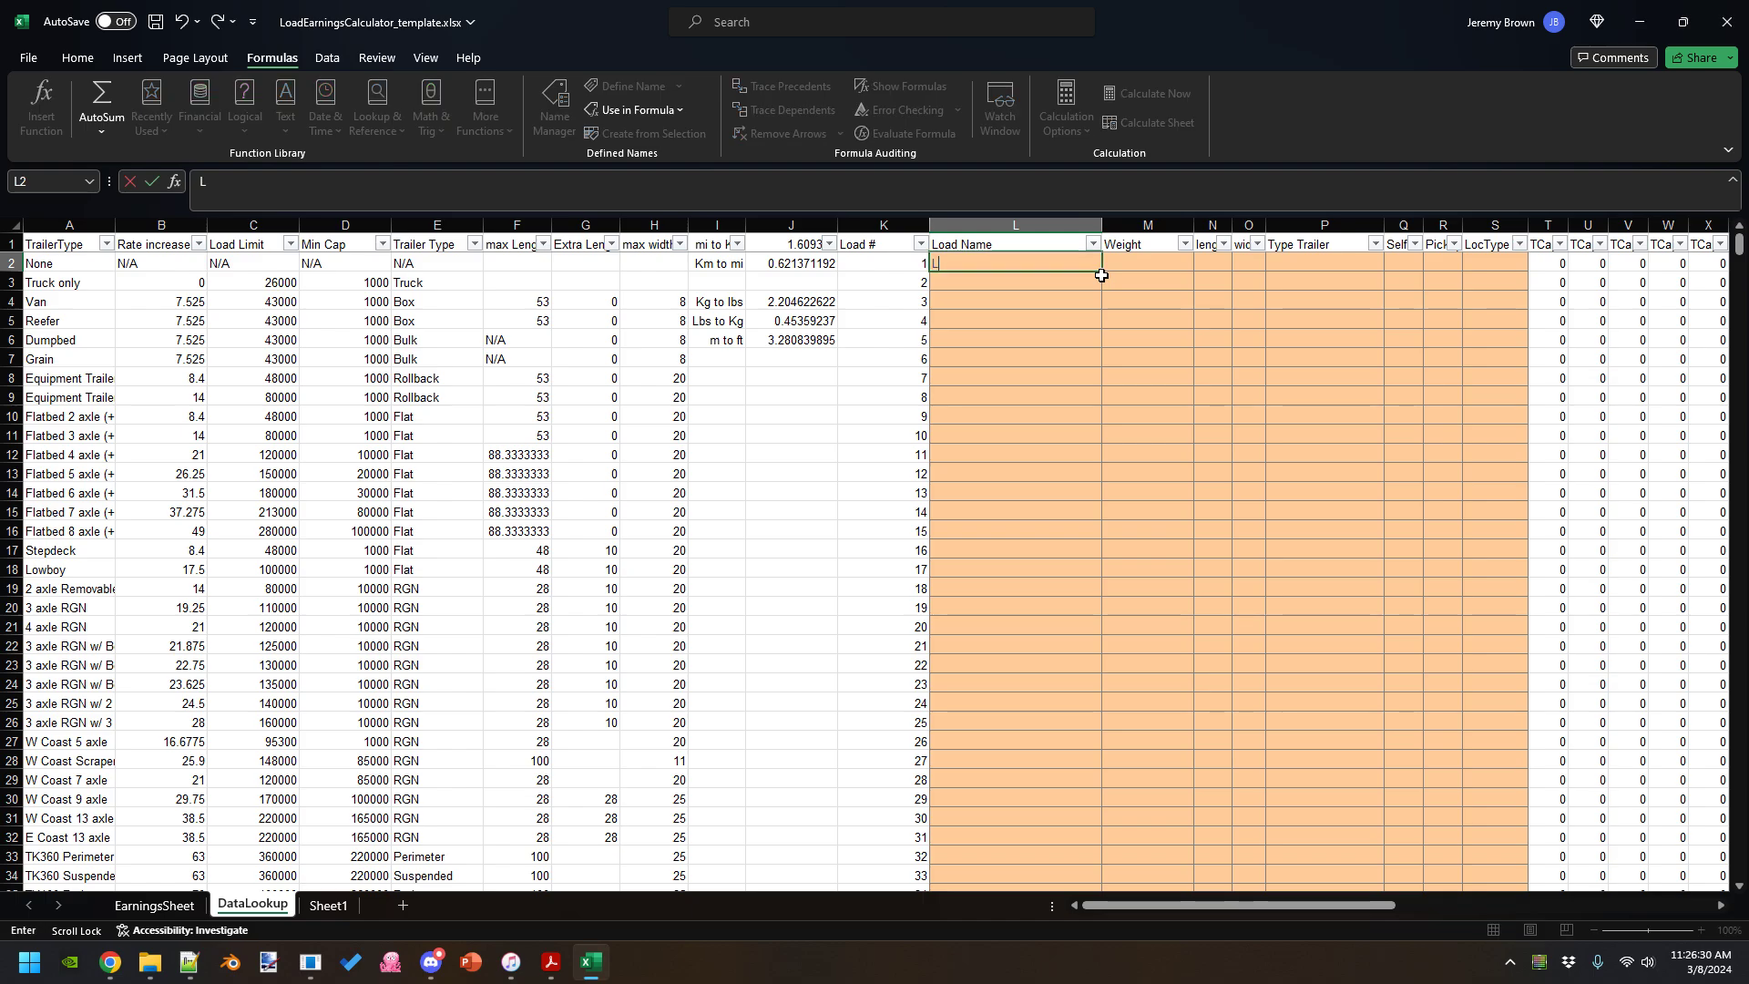
type("oad1")
key("Tab")
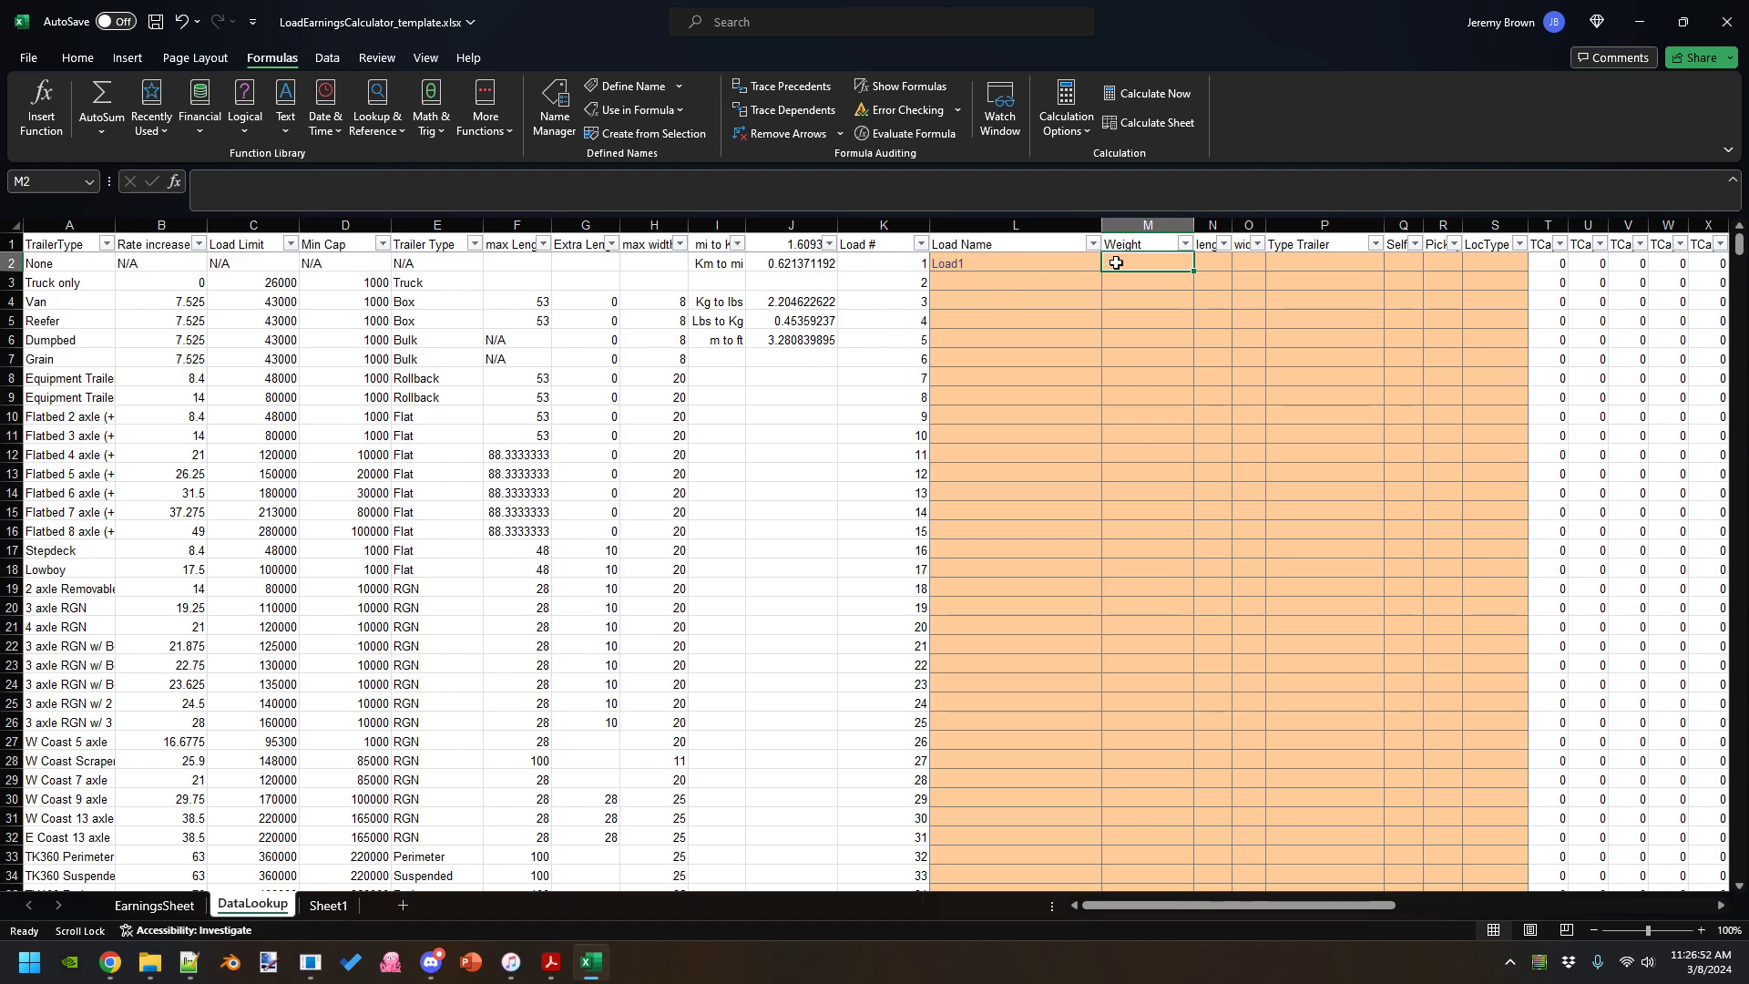
type("20000")
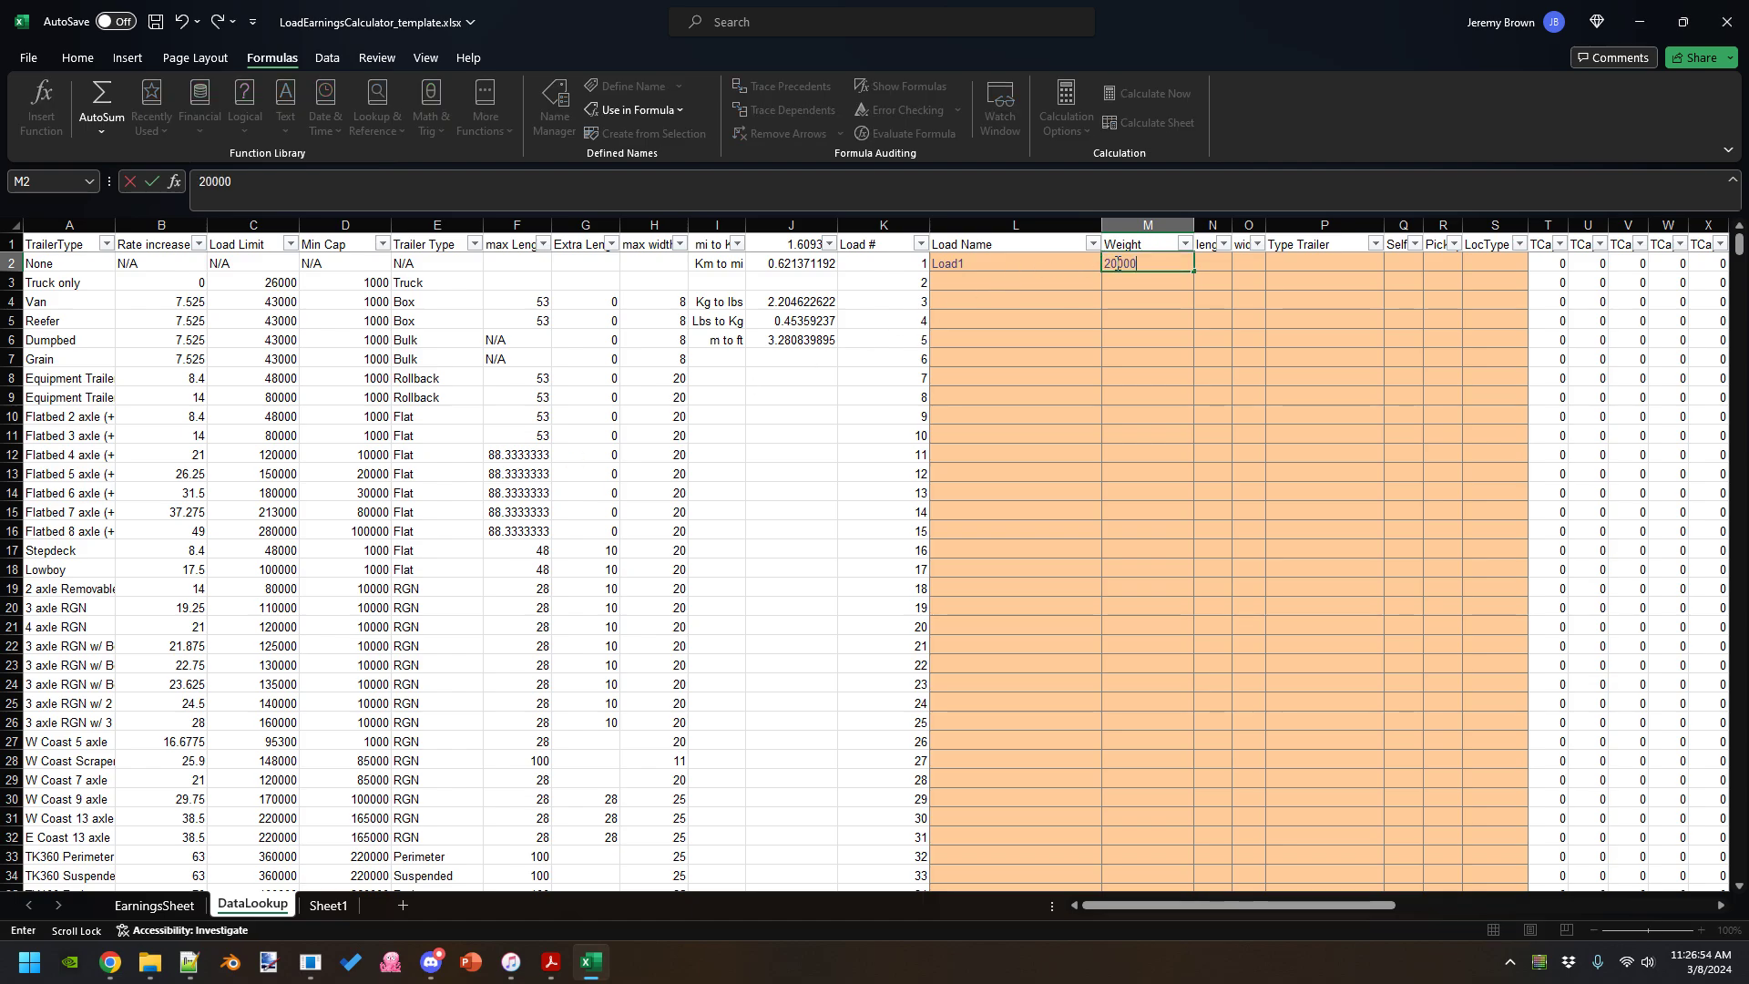
key("Tab")
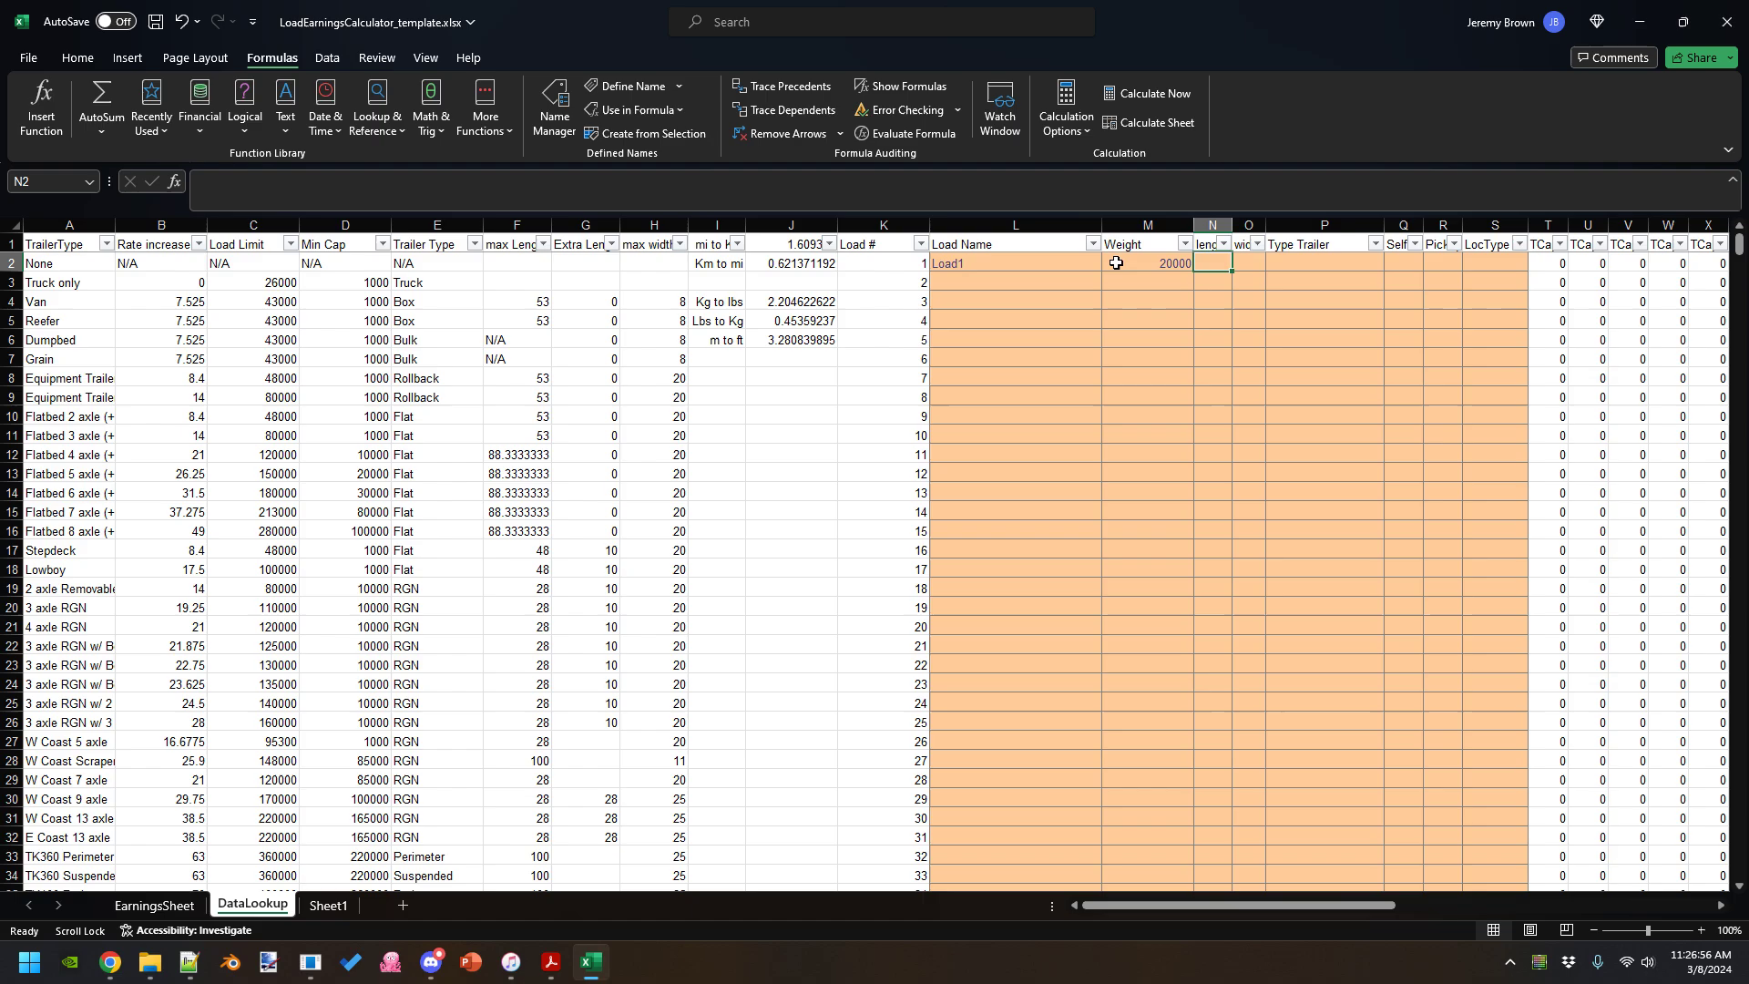
- Set Load1's length to 10 and its width to 6
type("10")
key("Tab")
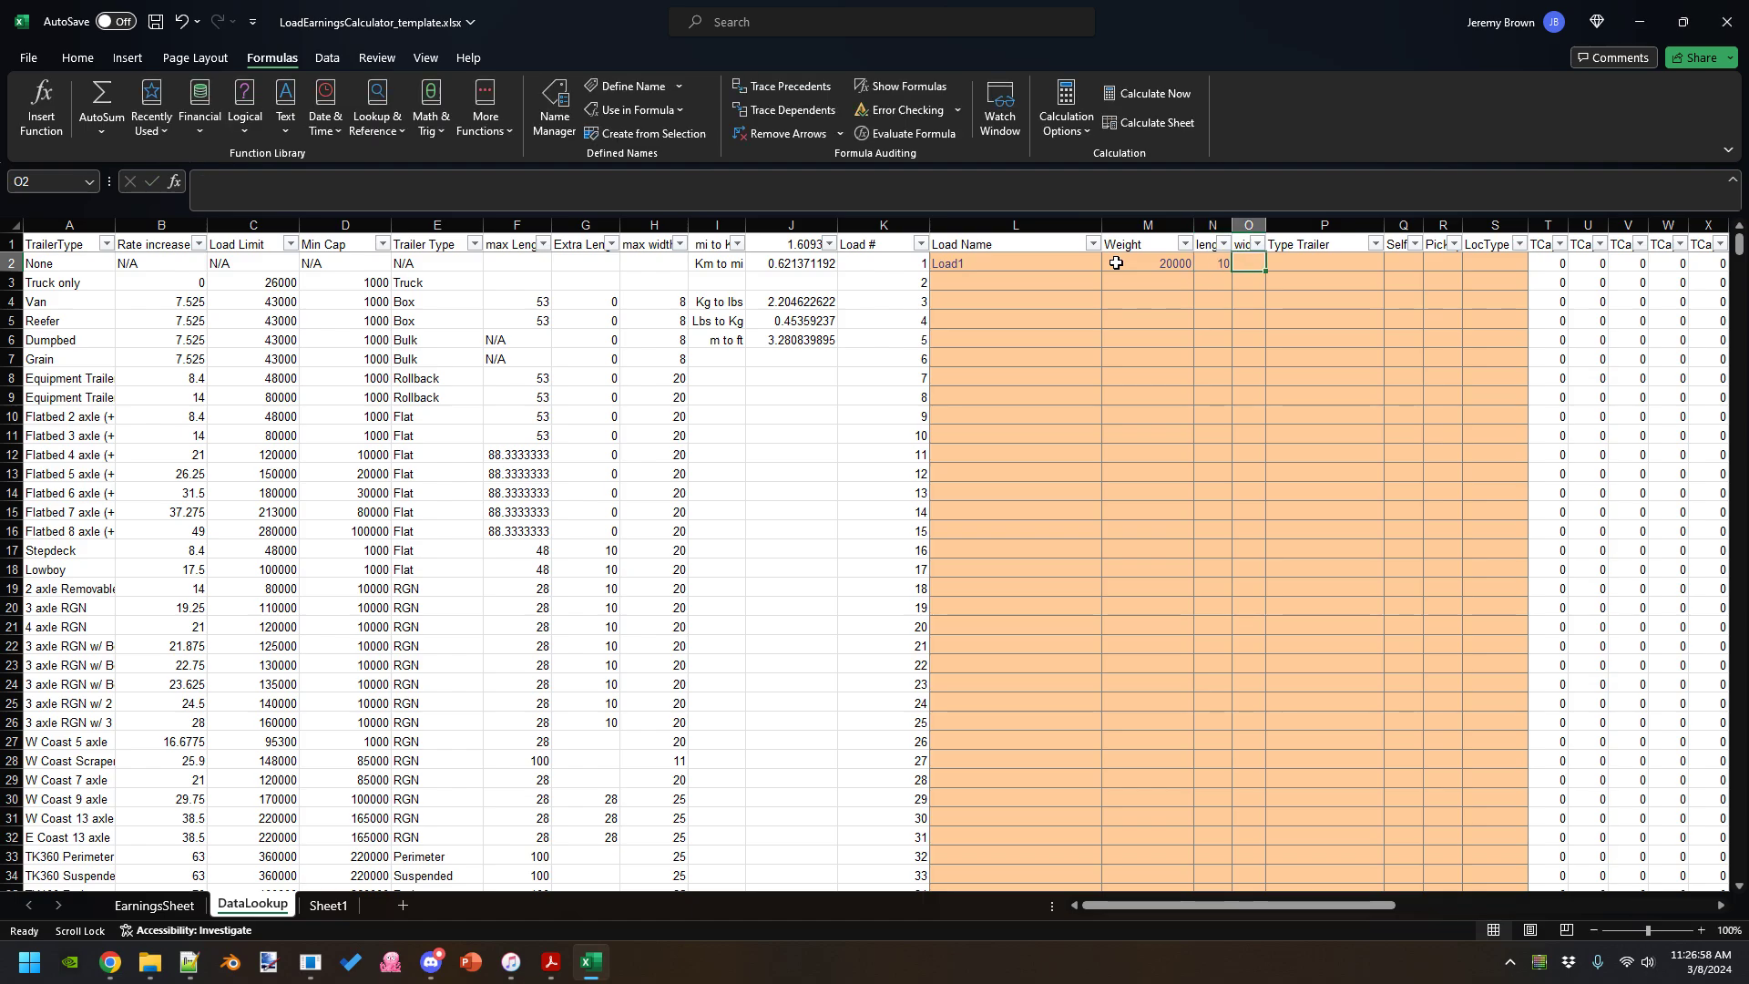
type("6")
key("Tab")
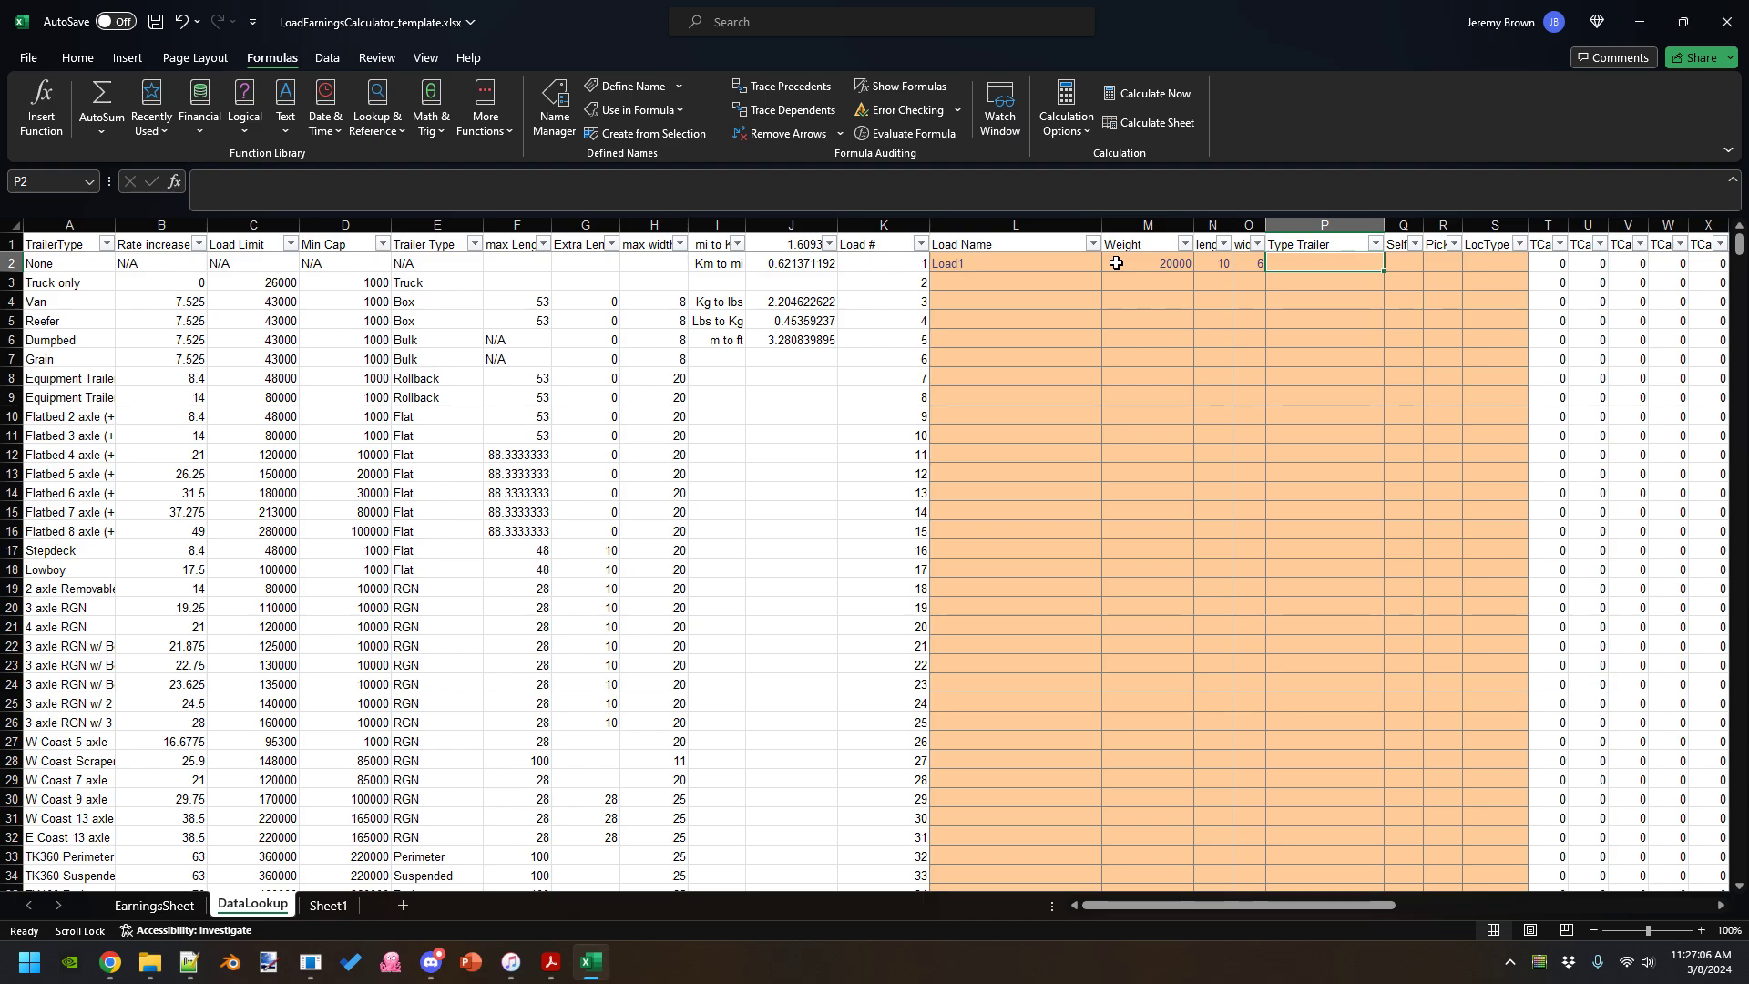
- Examine the available trailer types in the Trailer Type column, from Truck down to Dolly
left_click(441, 280)
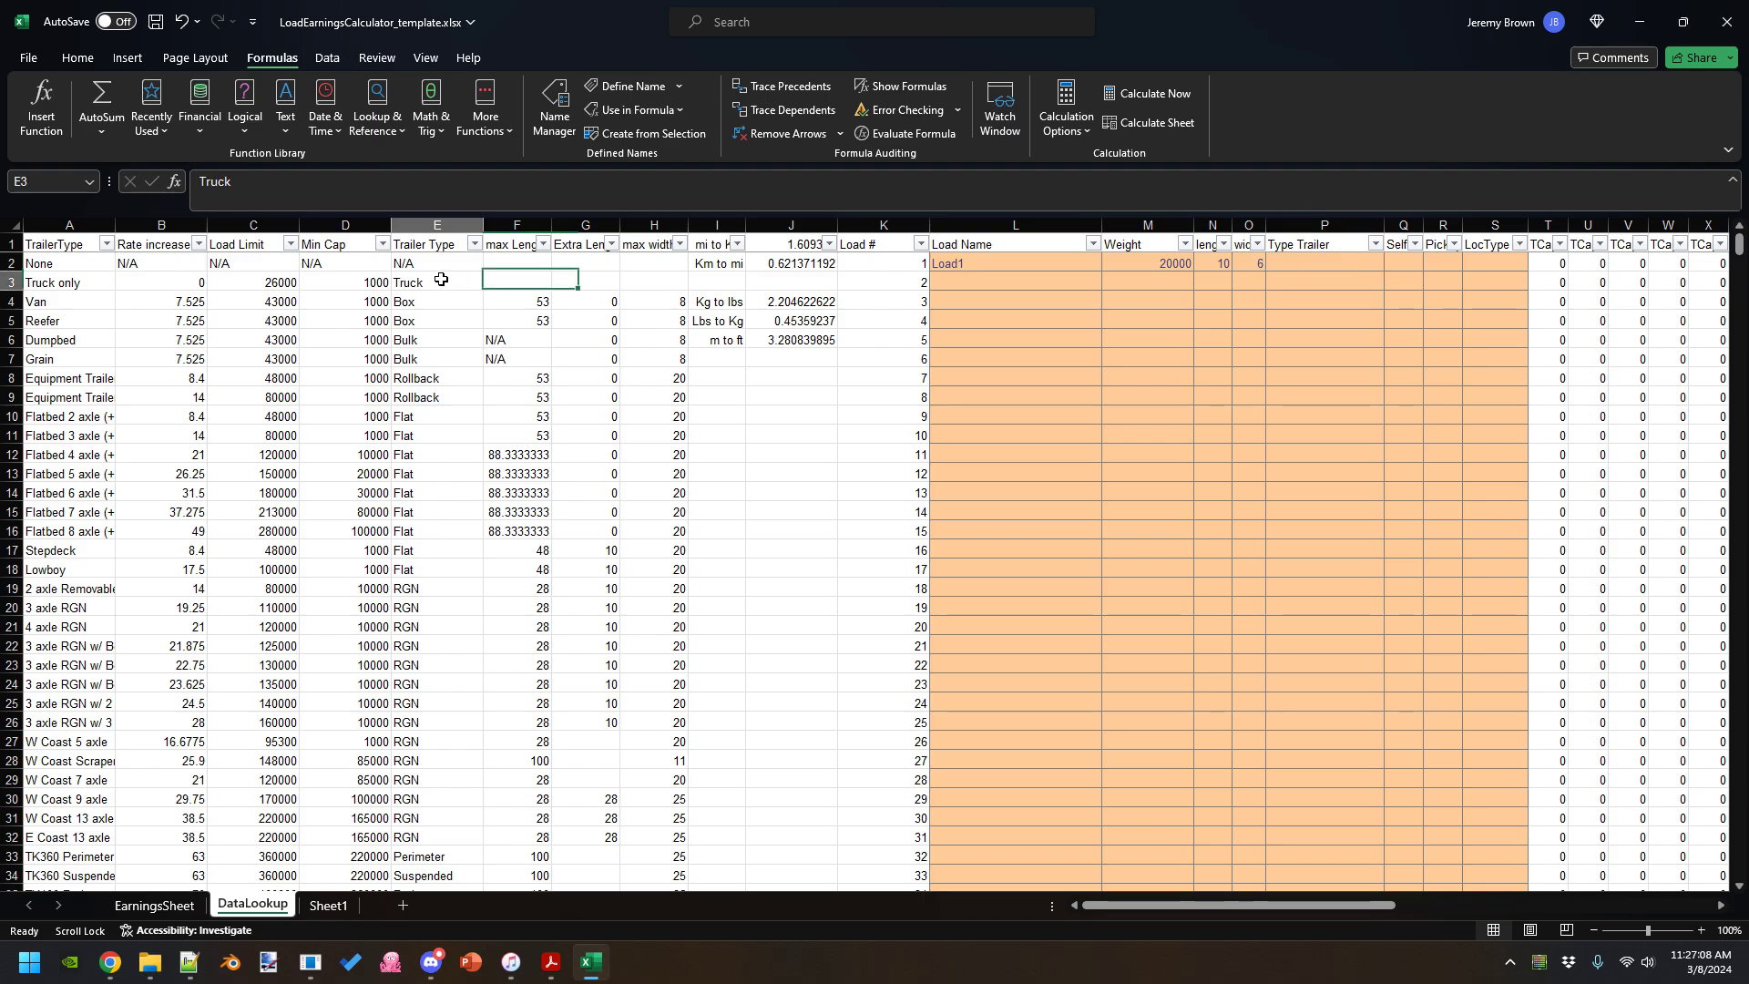
left_click_drag(441, 280, 458, 827)
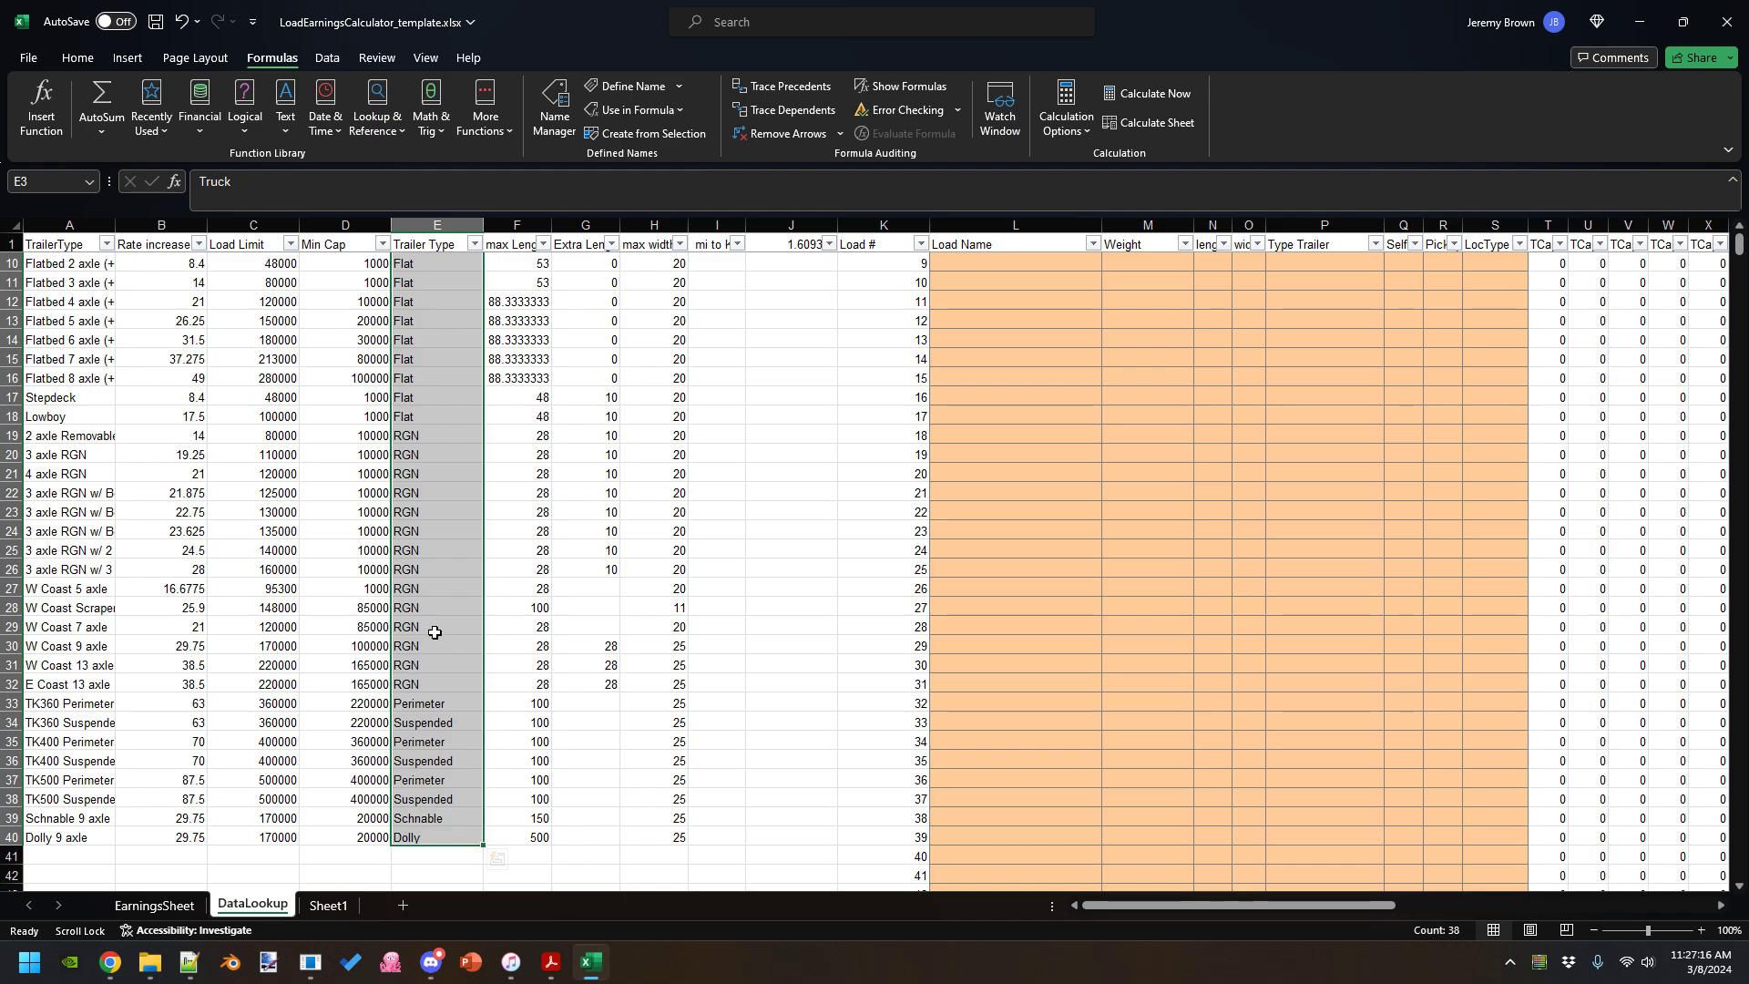
scroll(442, 403, "up", 3)
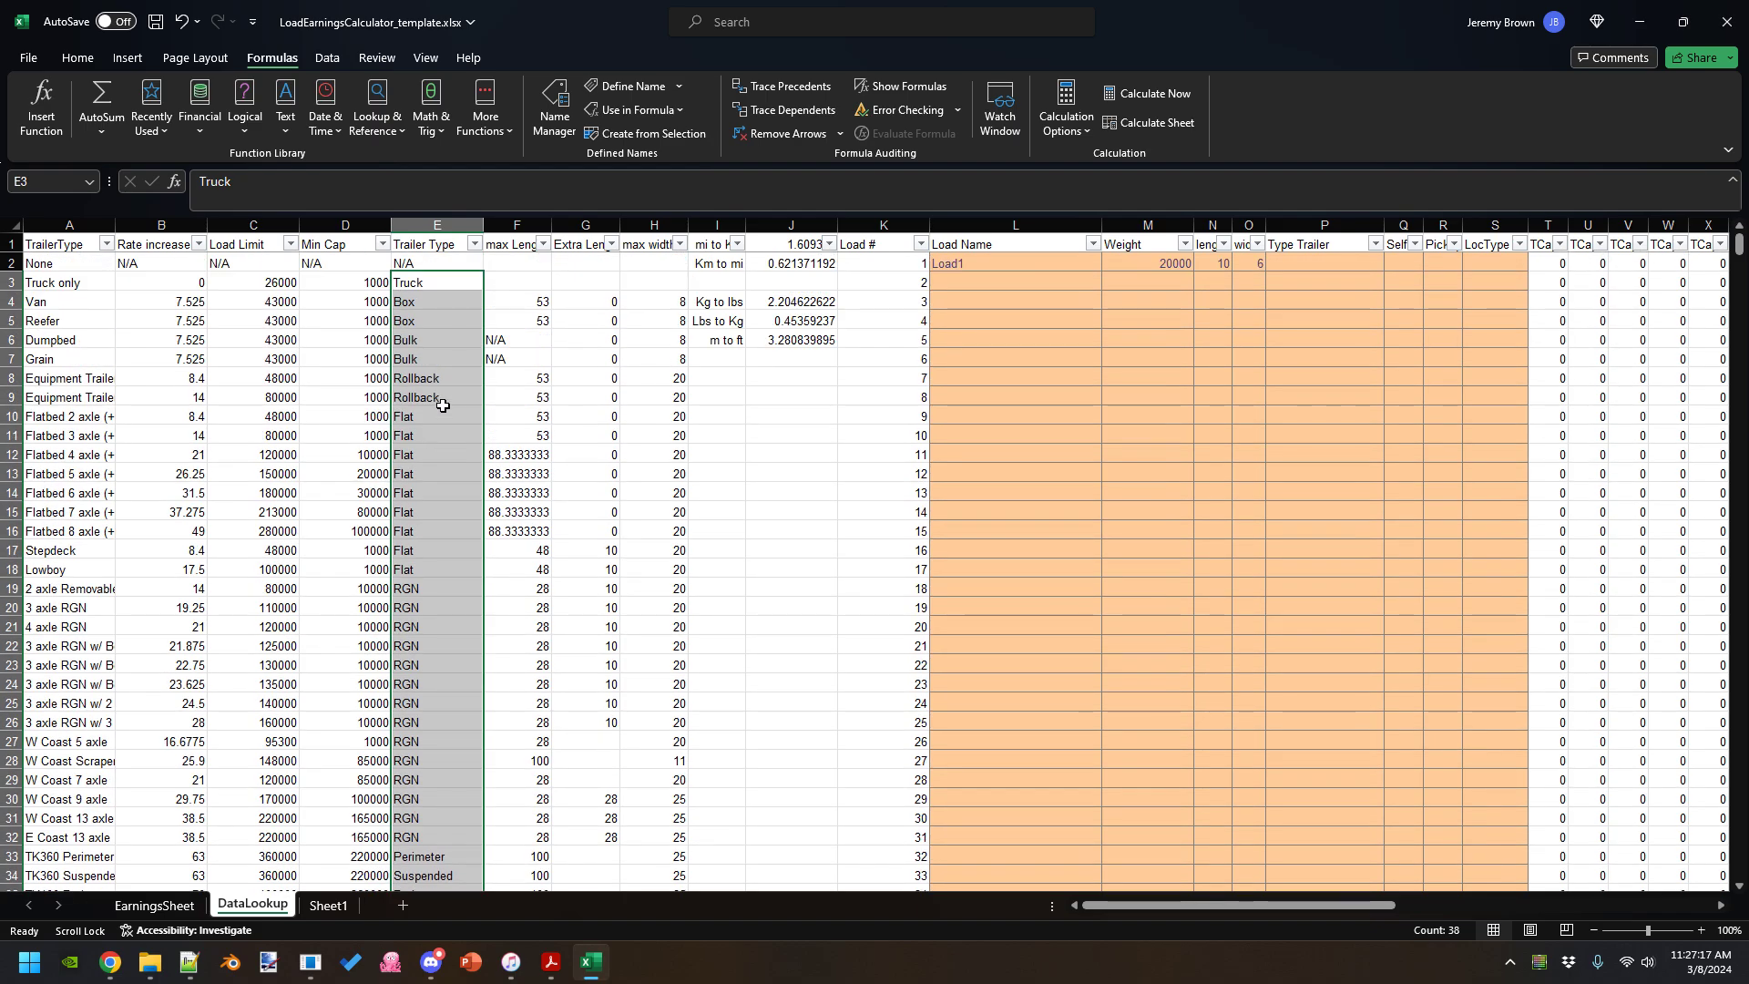
left_click(438, 283)
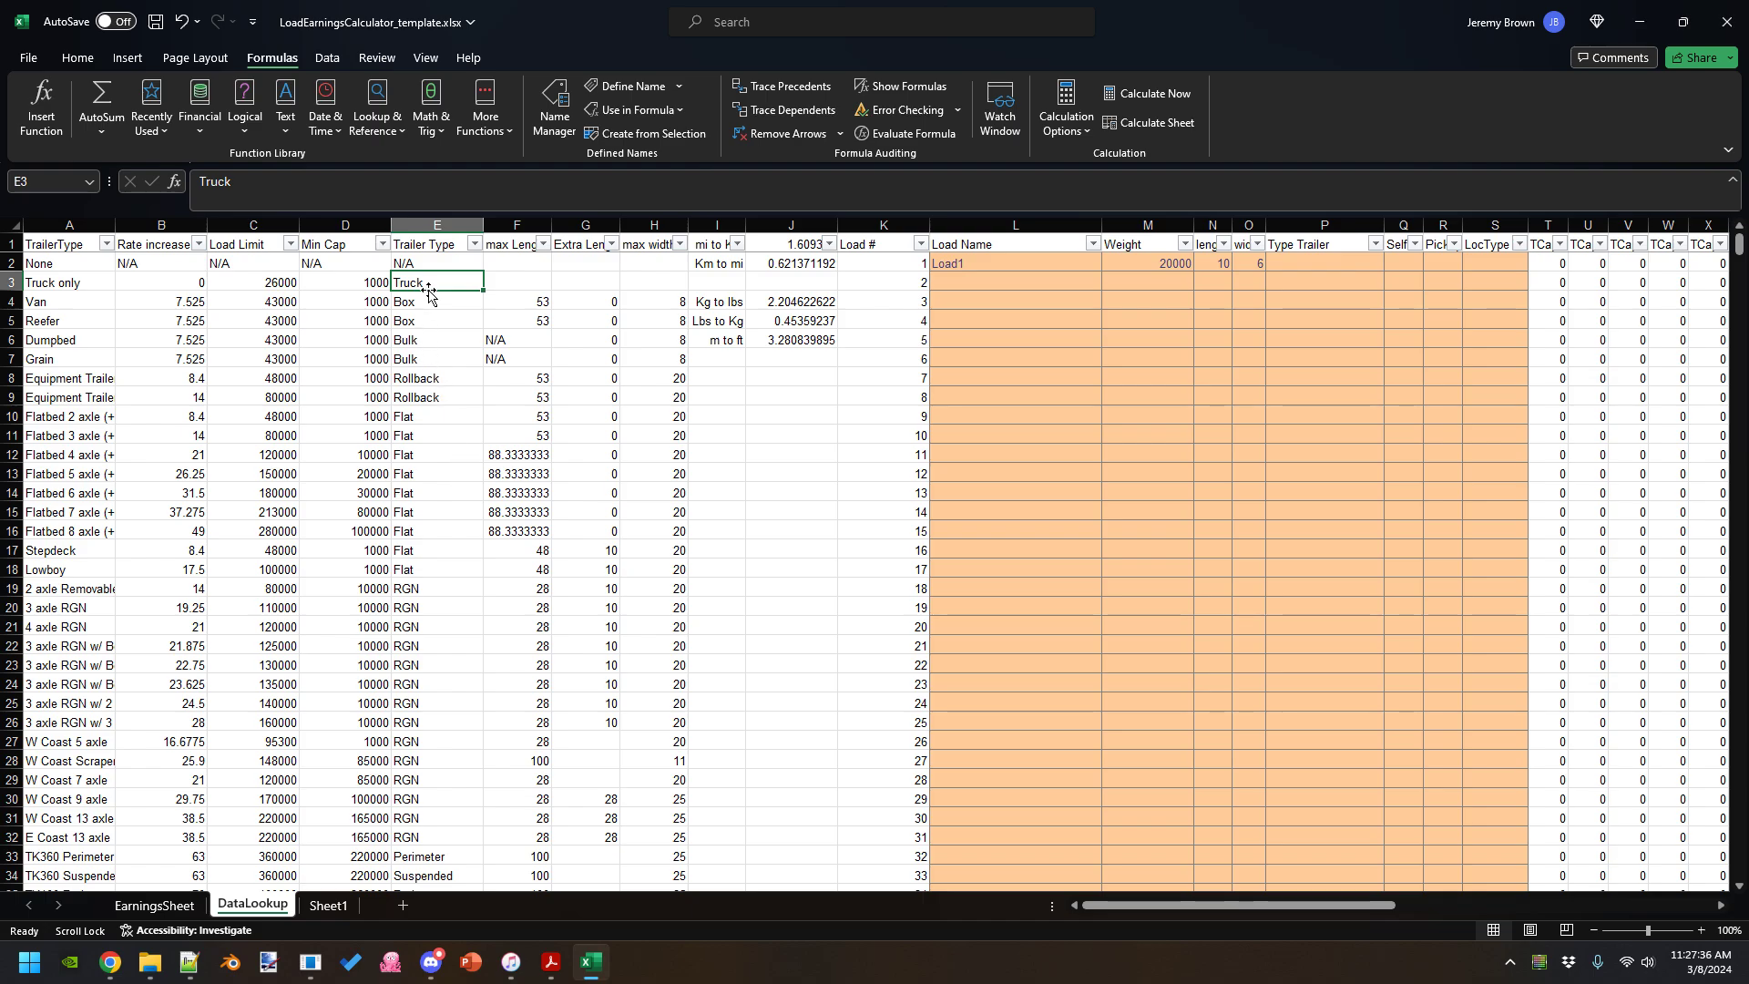
scroll(426, 696, "down", 3)
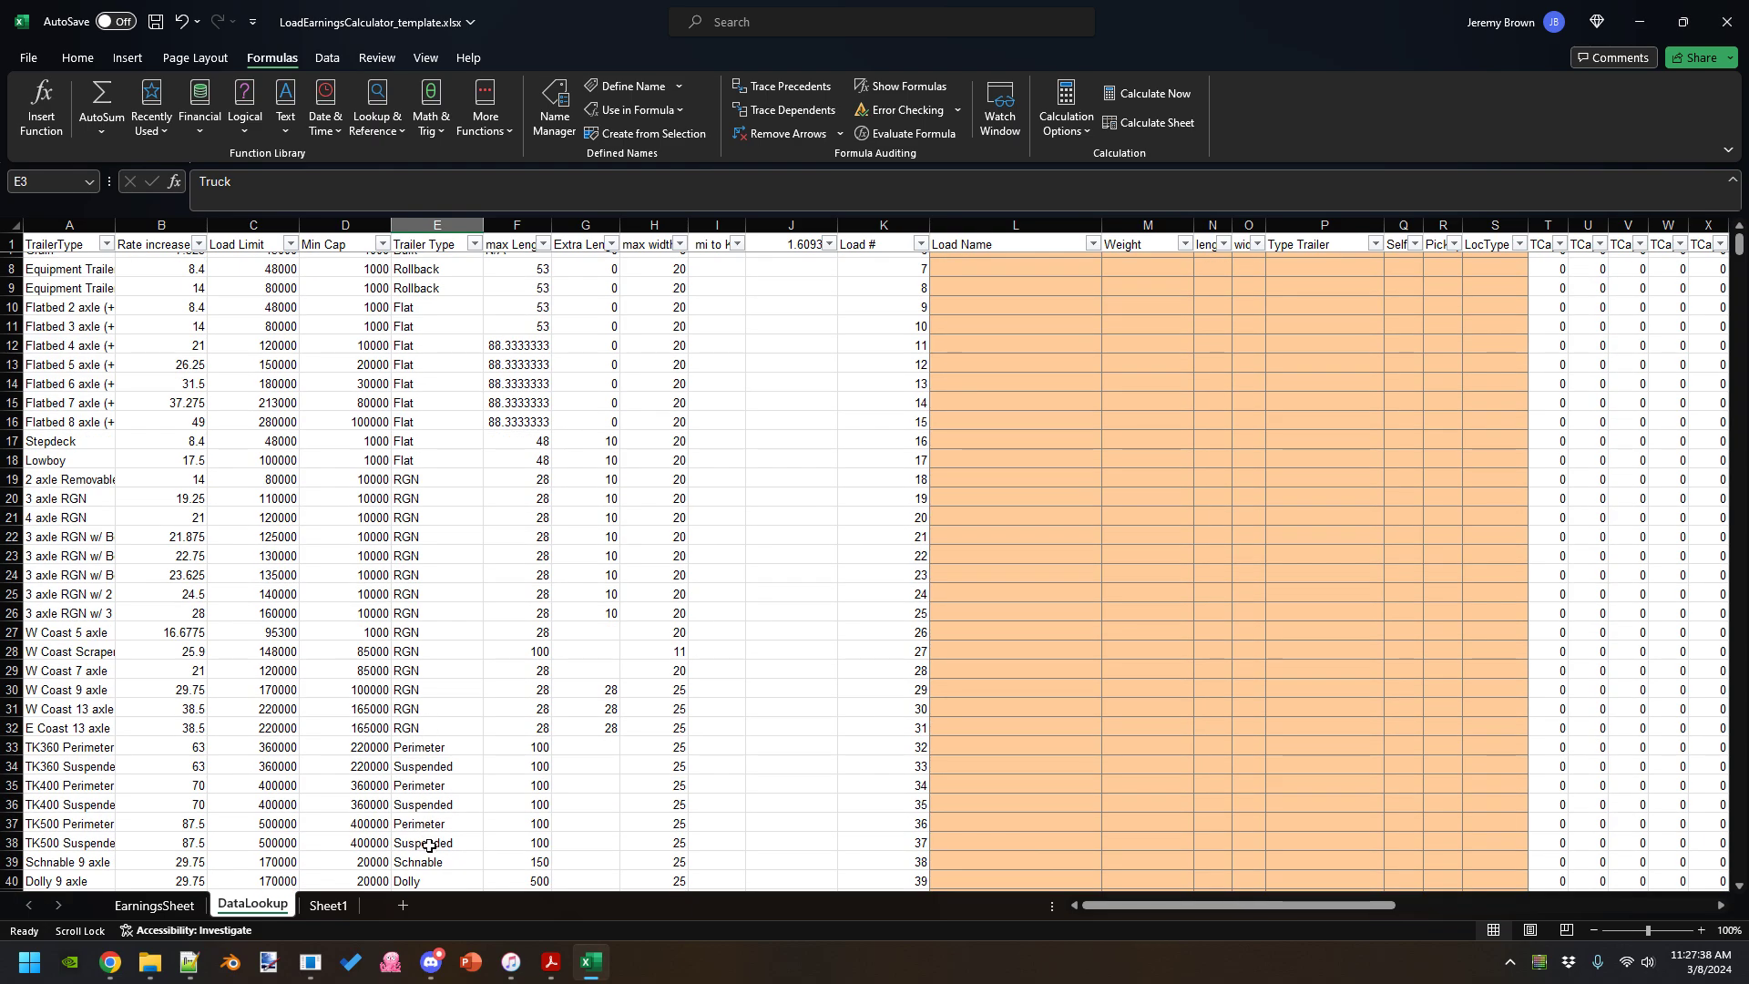
scroll(430, 843, "up", 3)
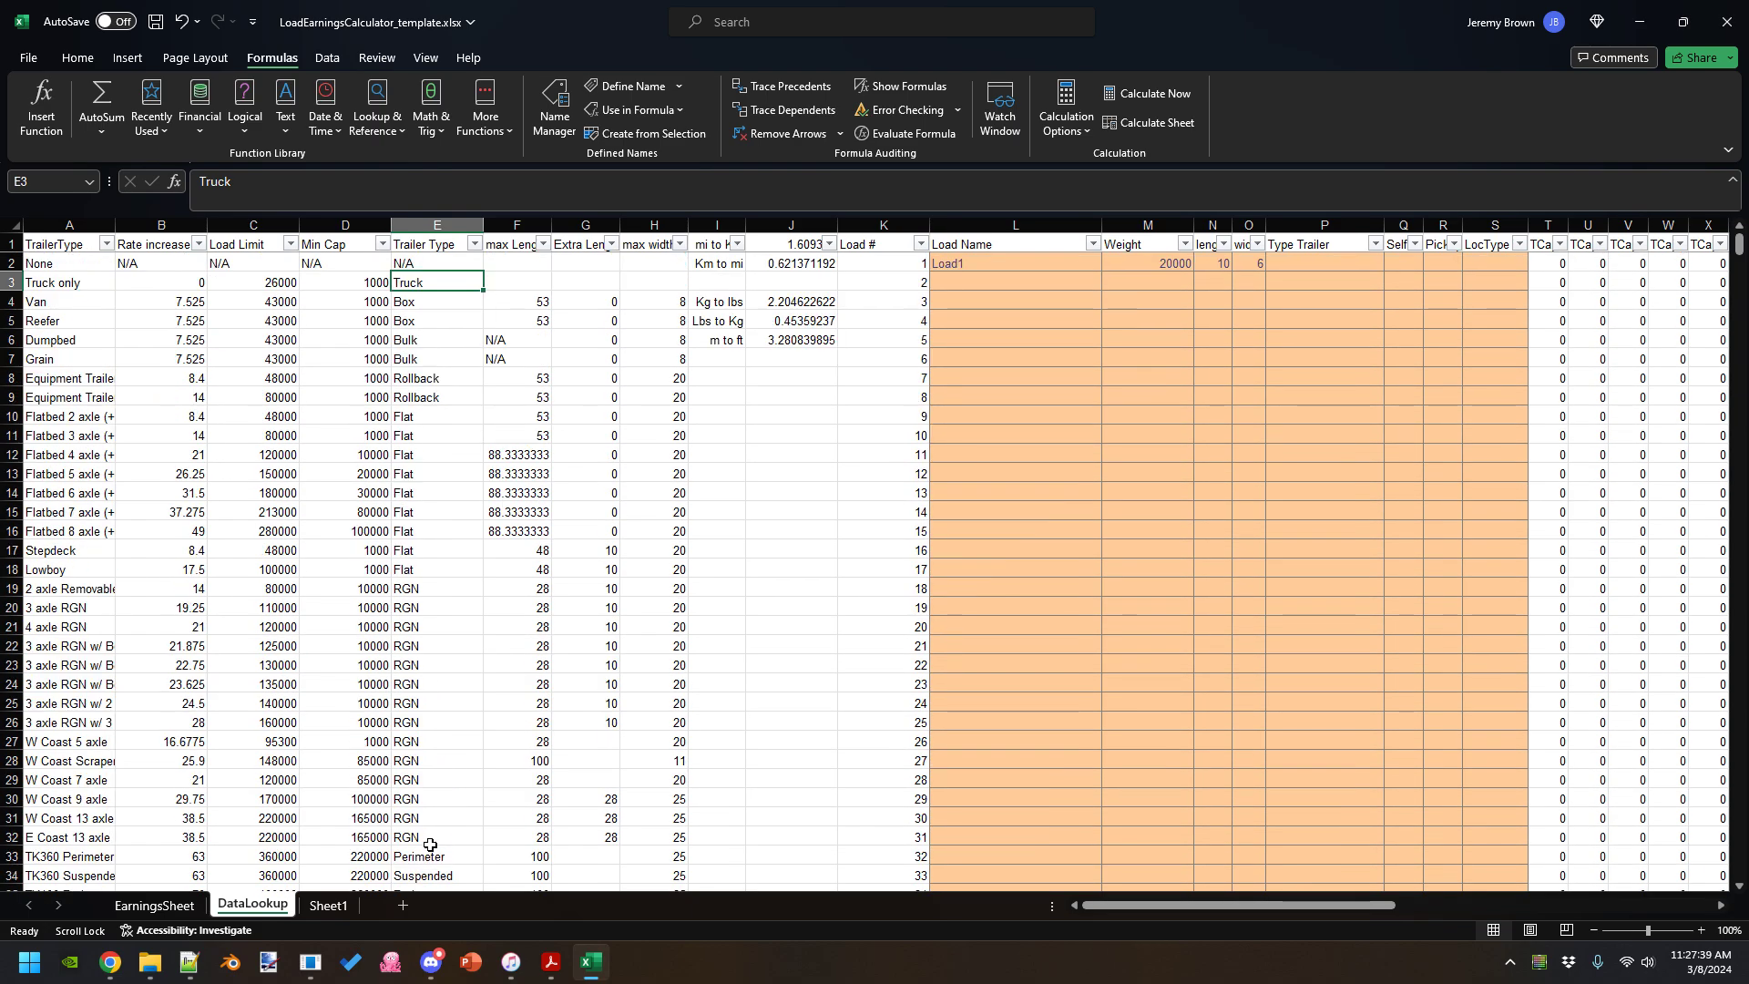
- Check the Trailer Type column and set Load1's trailer types in P2 to Flat,Rollback,RGN
left_click(1311, 264)
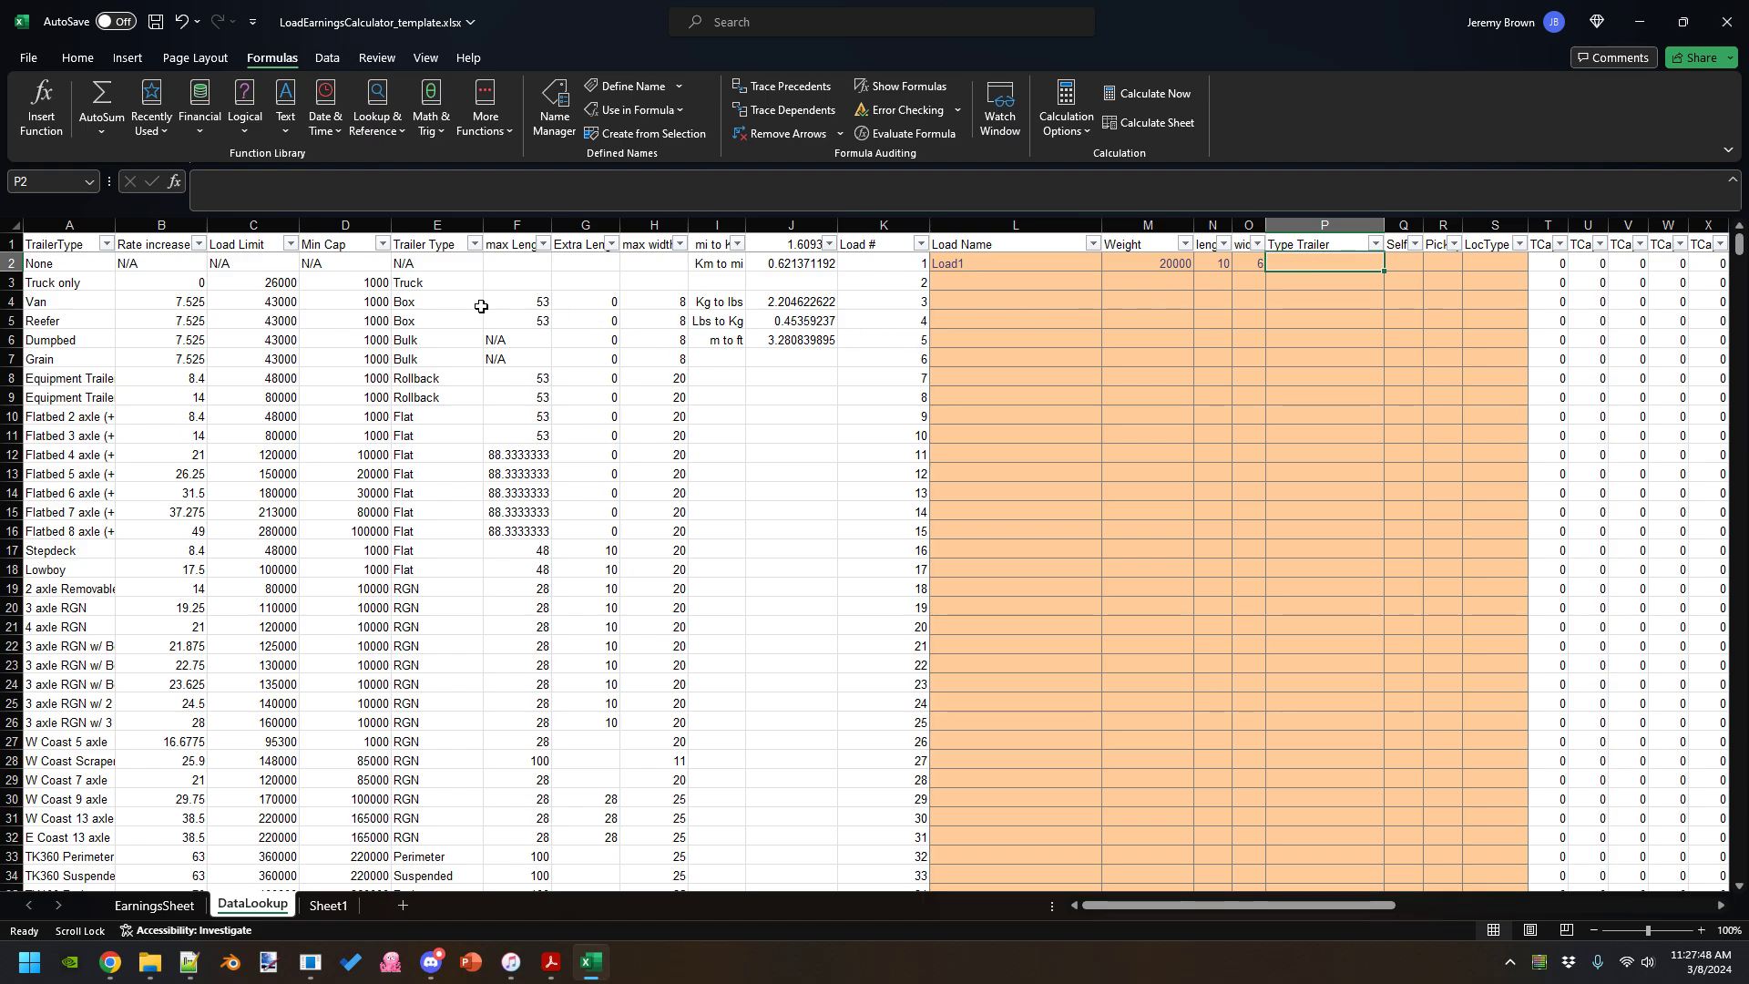
left_click(443, 301)
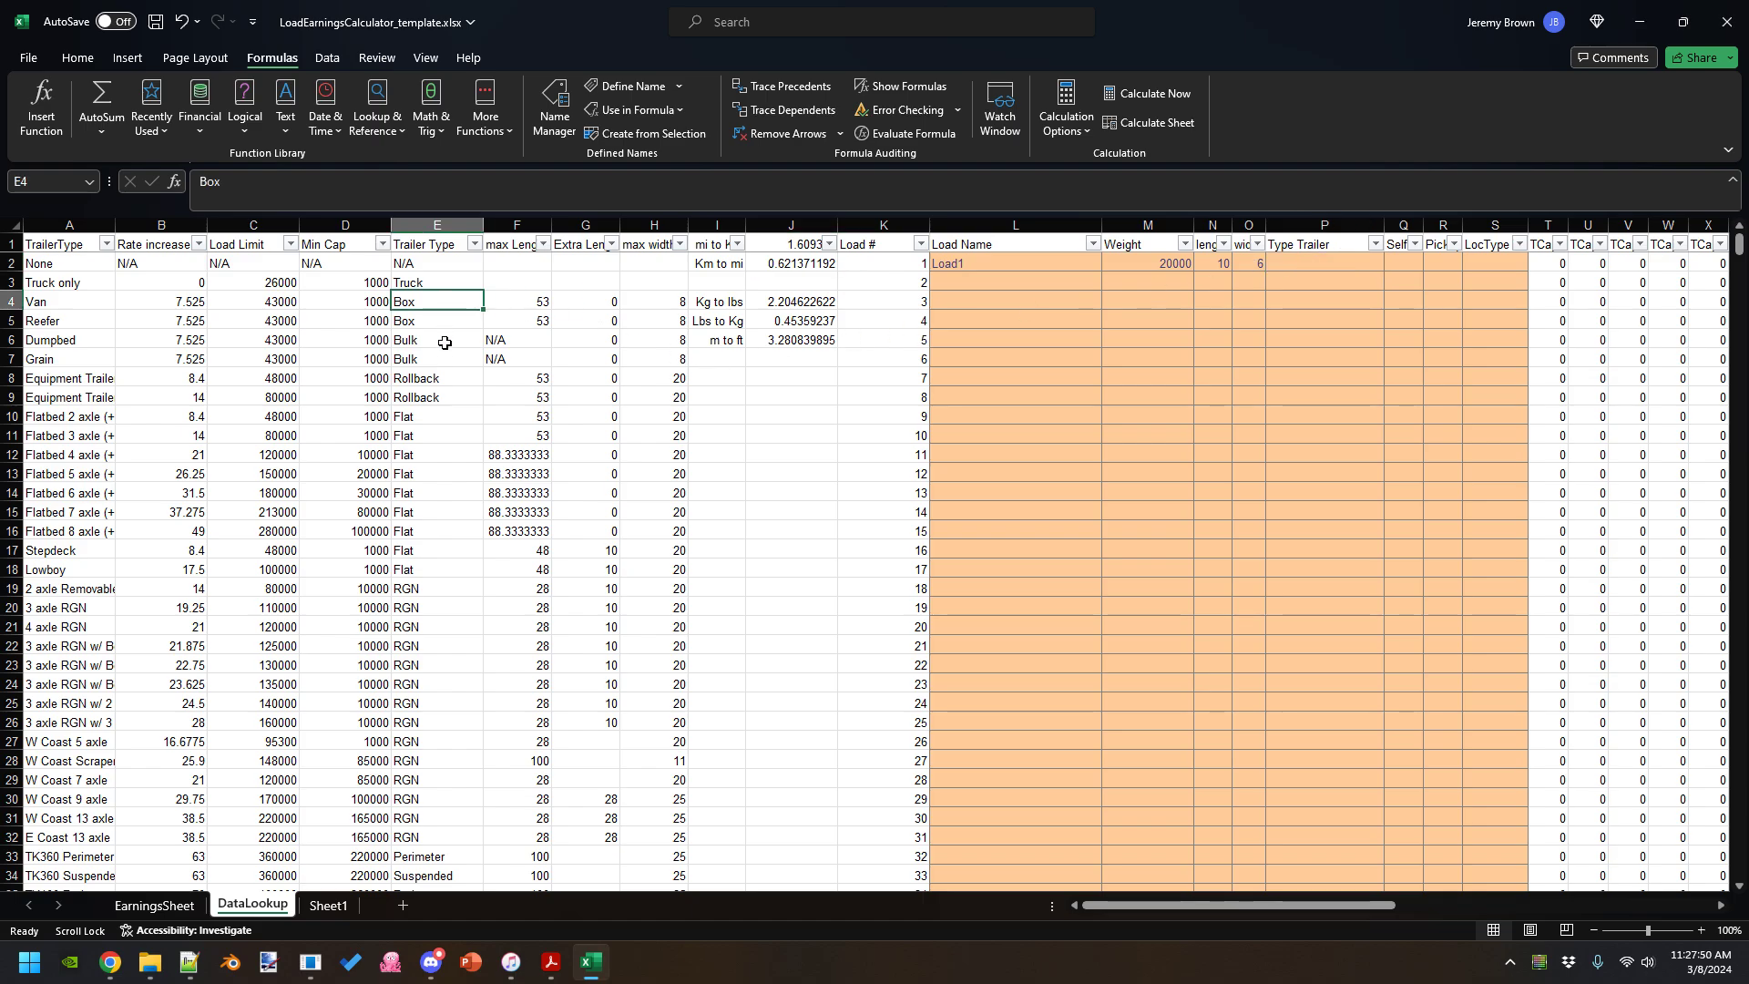
left_click(445, 379)
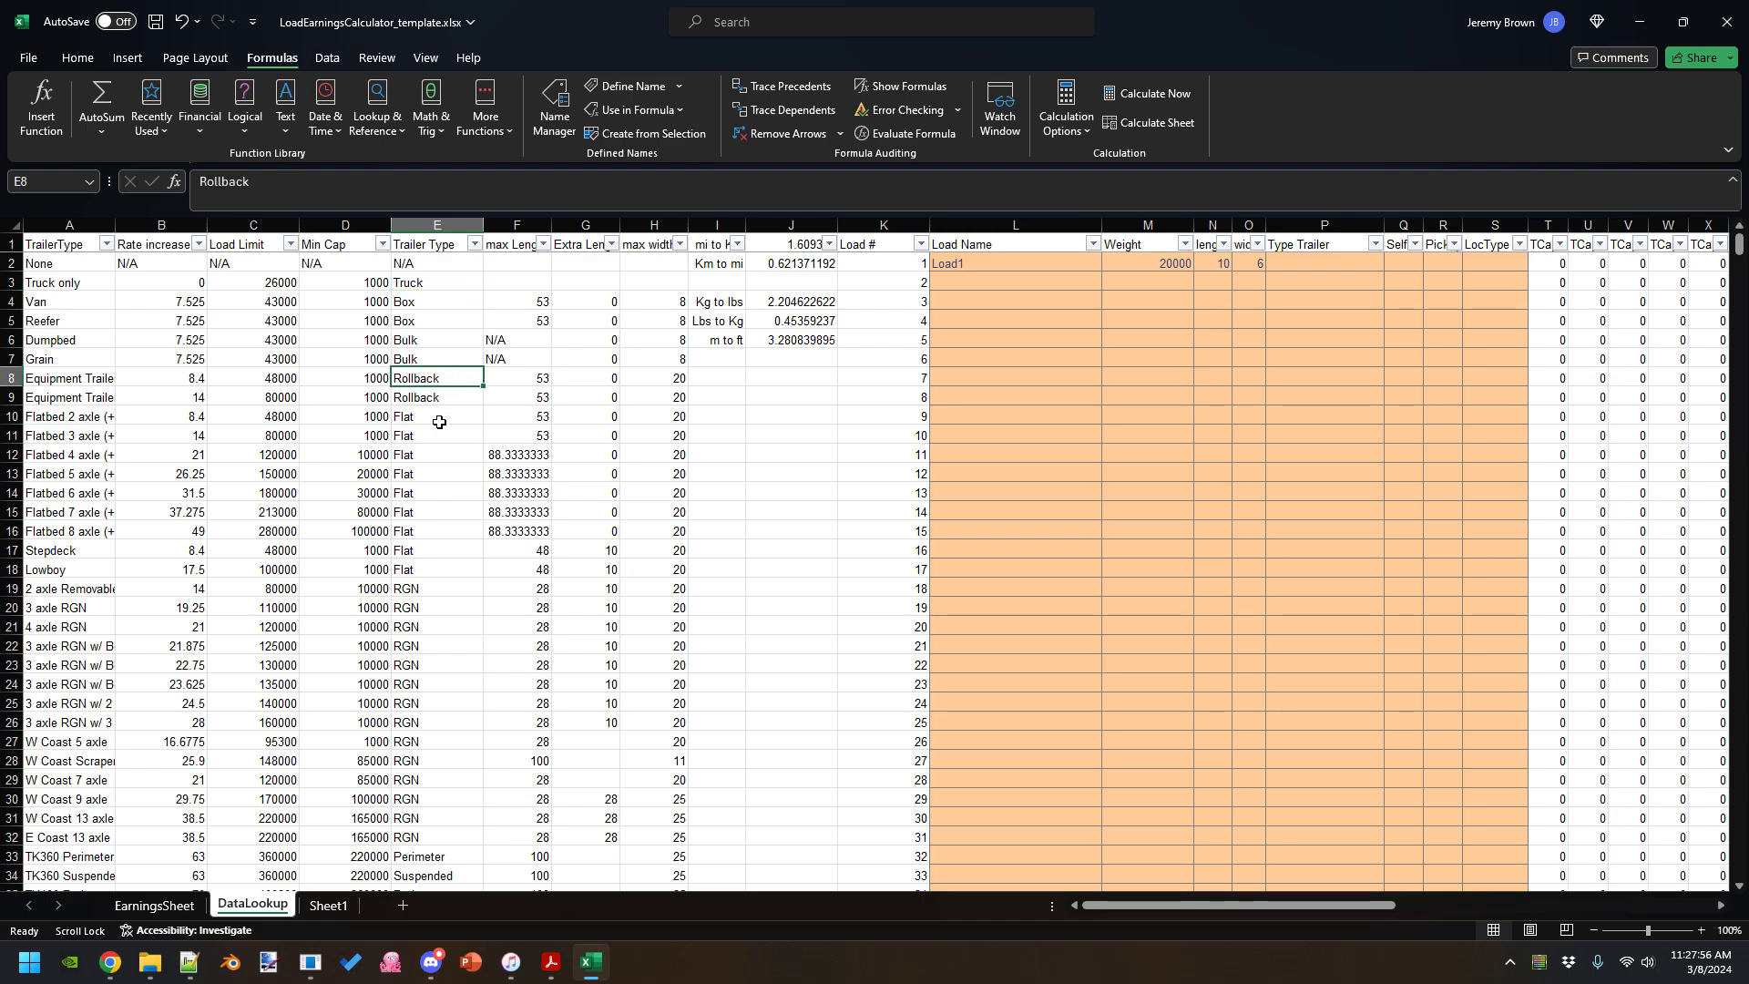
left_click(439, 422)
left_click(427, 586)
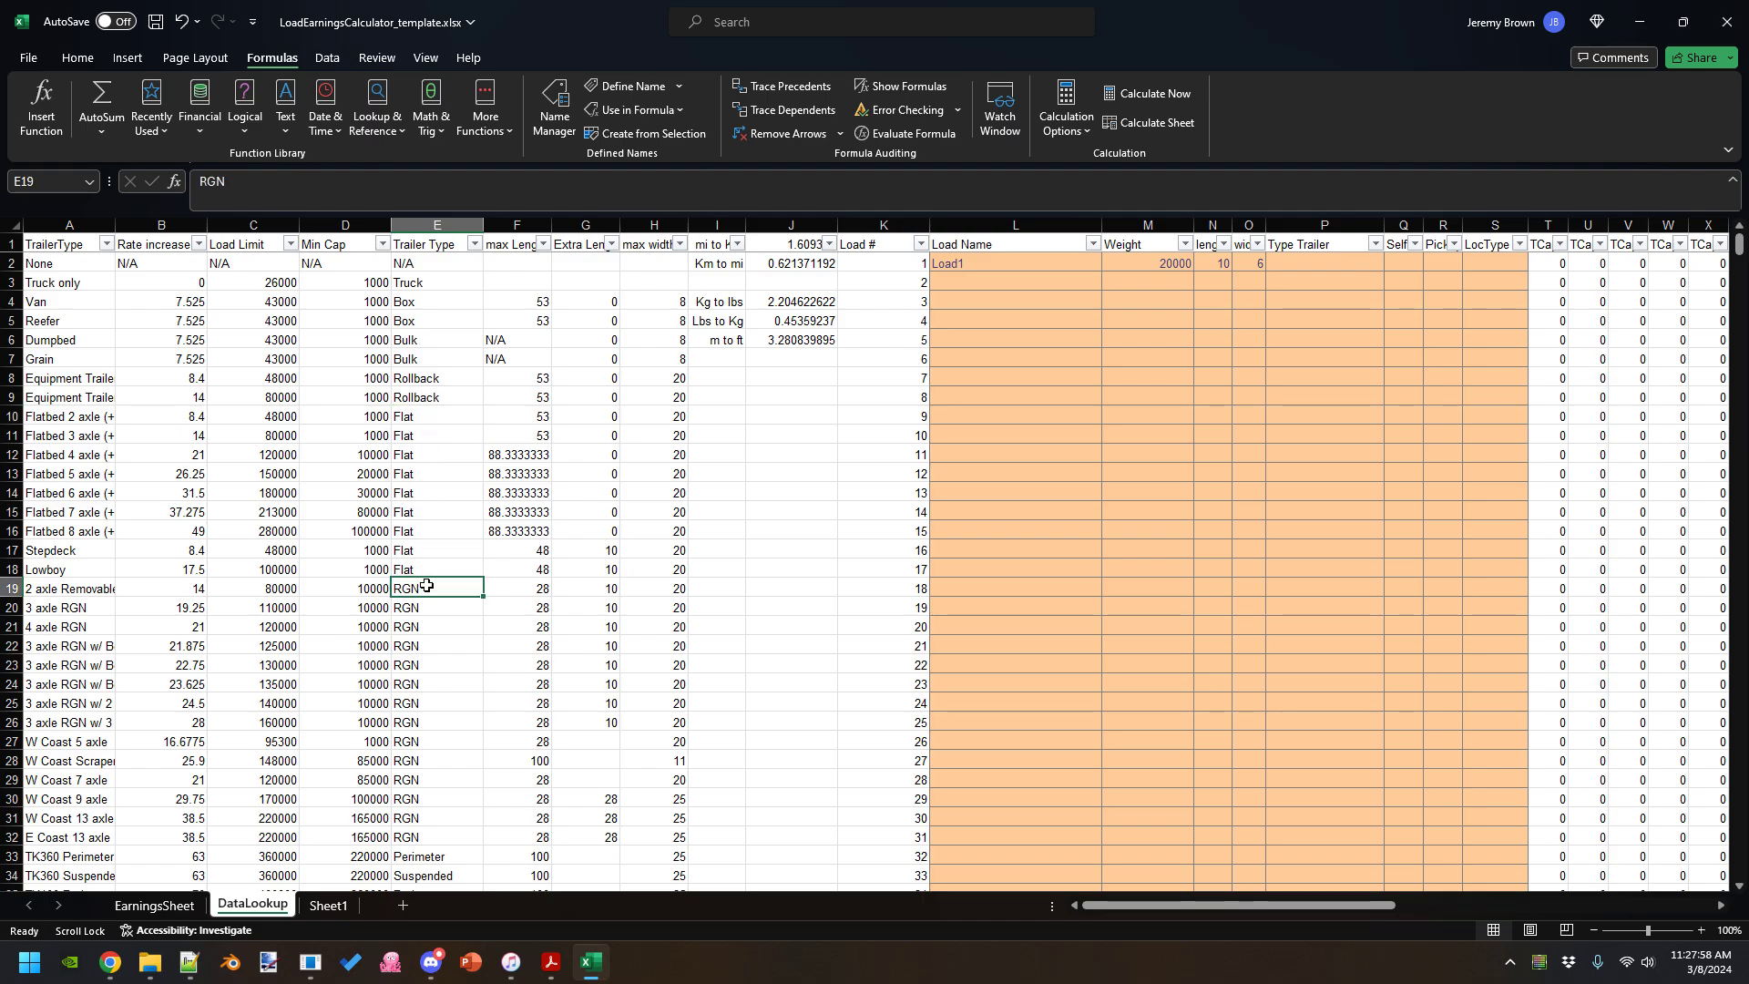
left_click(1285, 264)
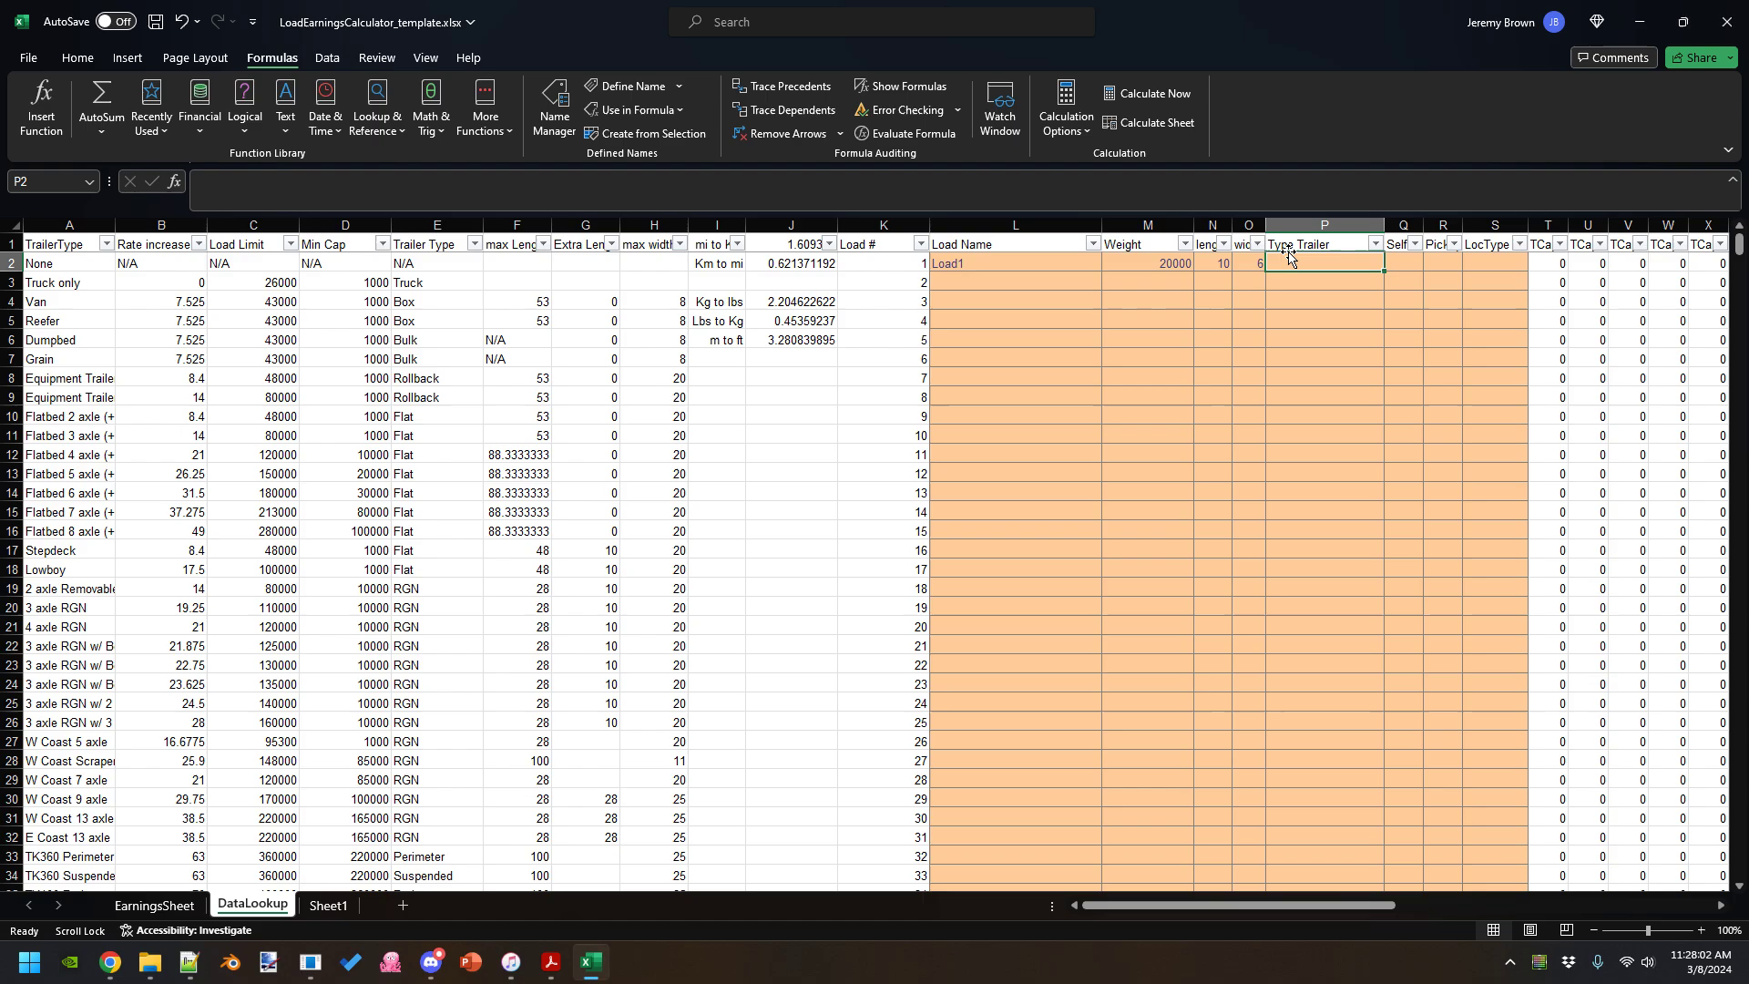
type("Flat")
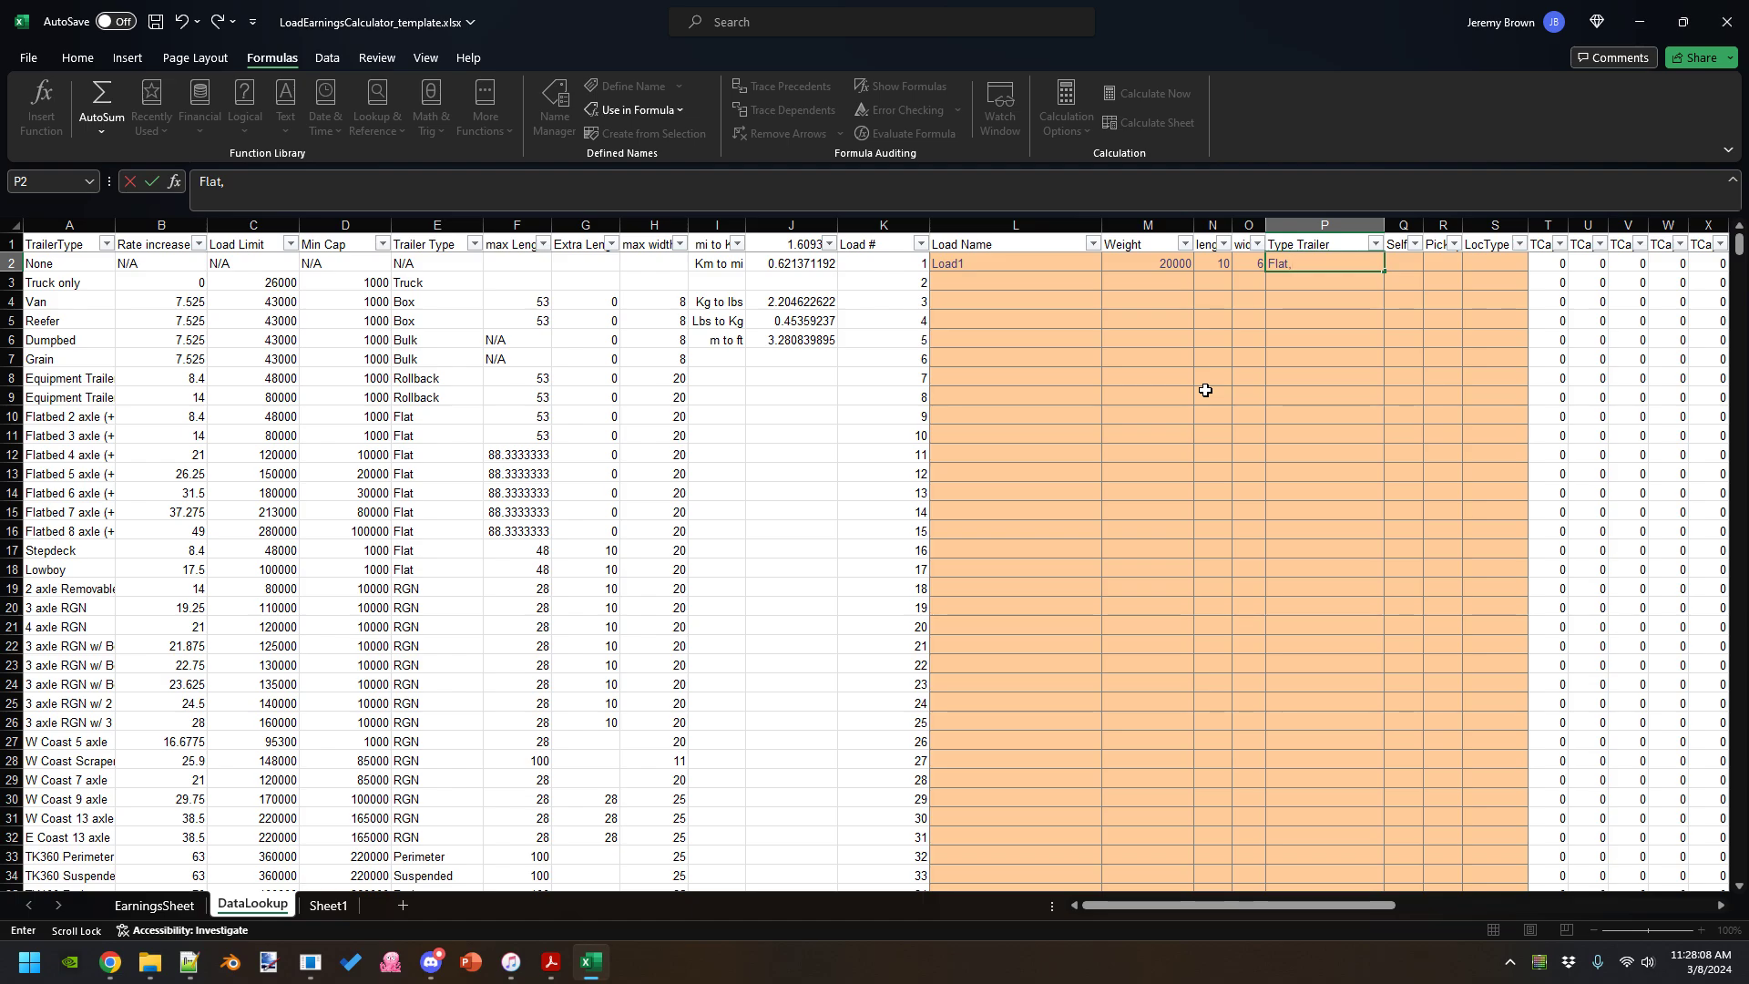
type(",Roll")
type("back,RGN")
key("Tab")
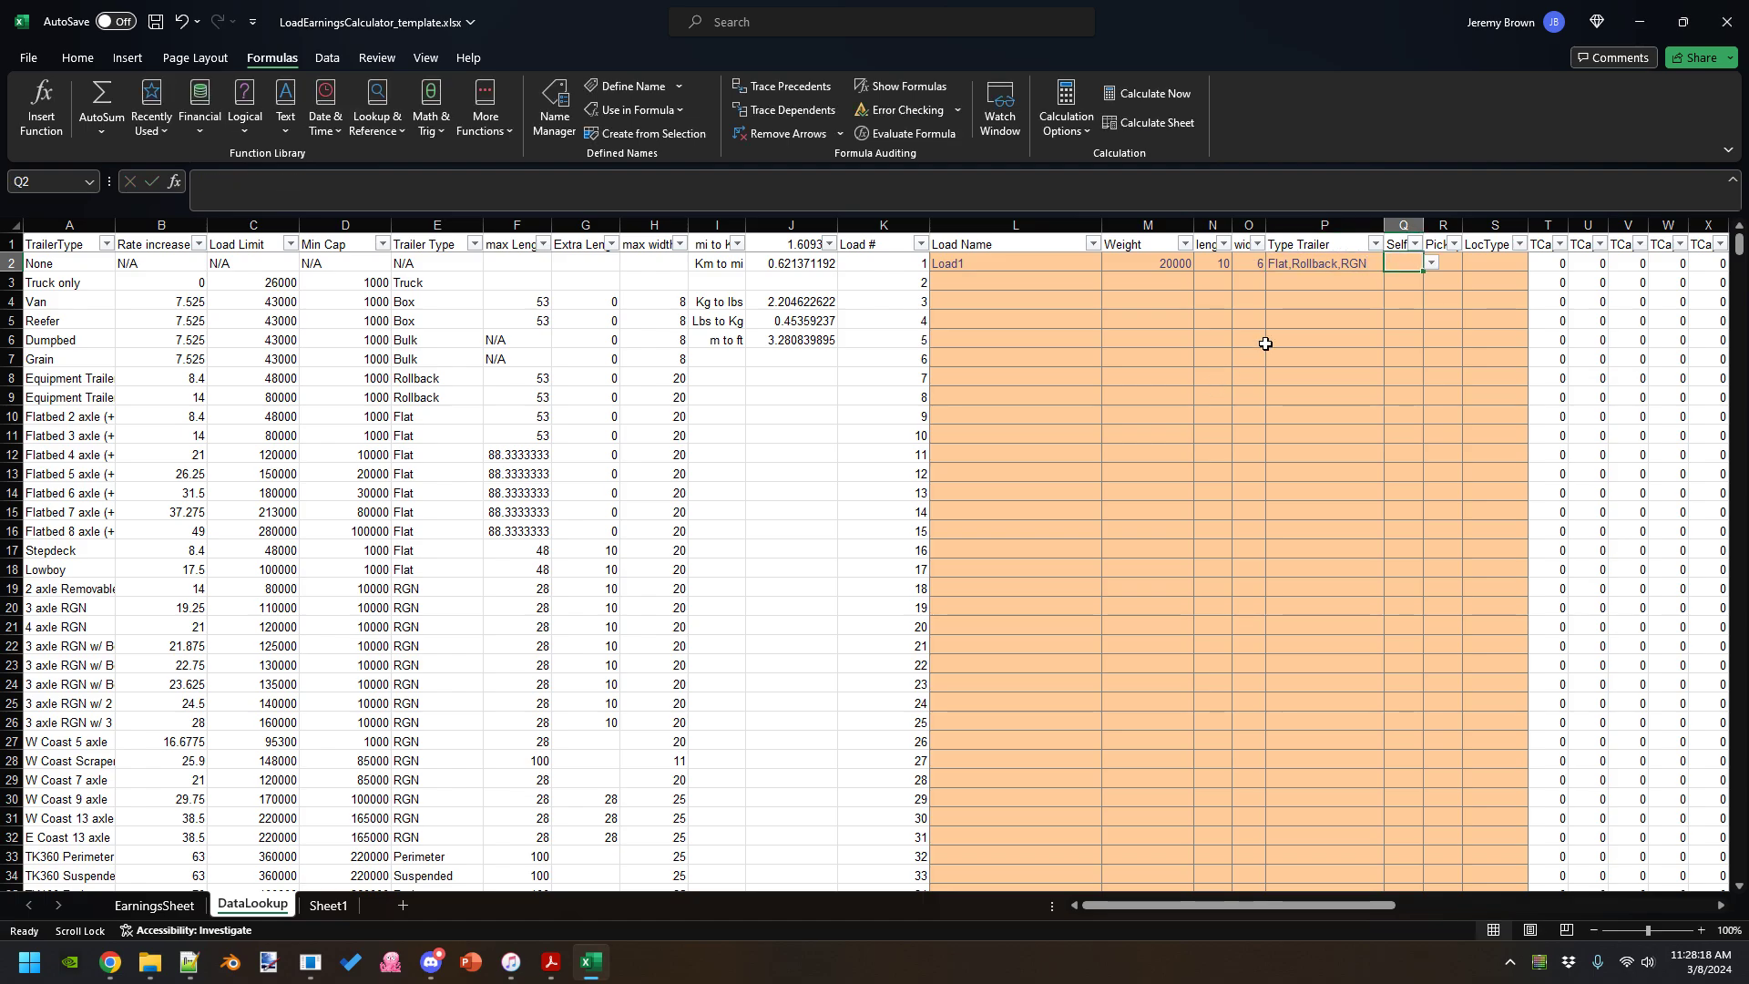
- Set Load1's Self Loading value in Q2 to N
left_click(1403, 243)
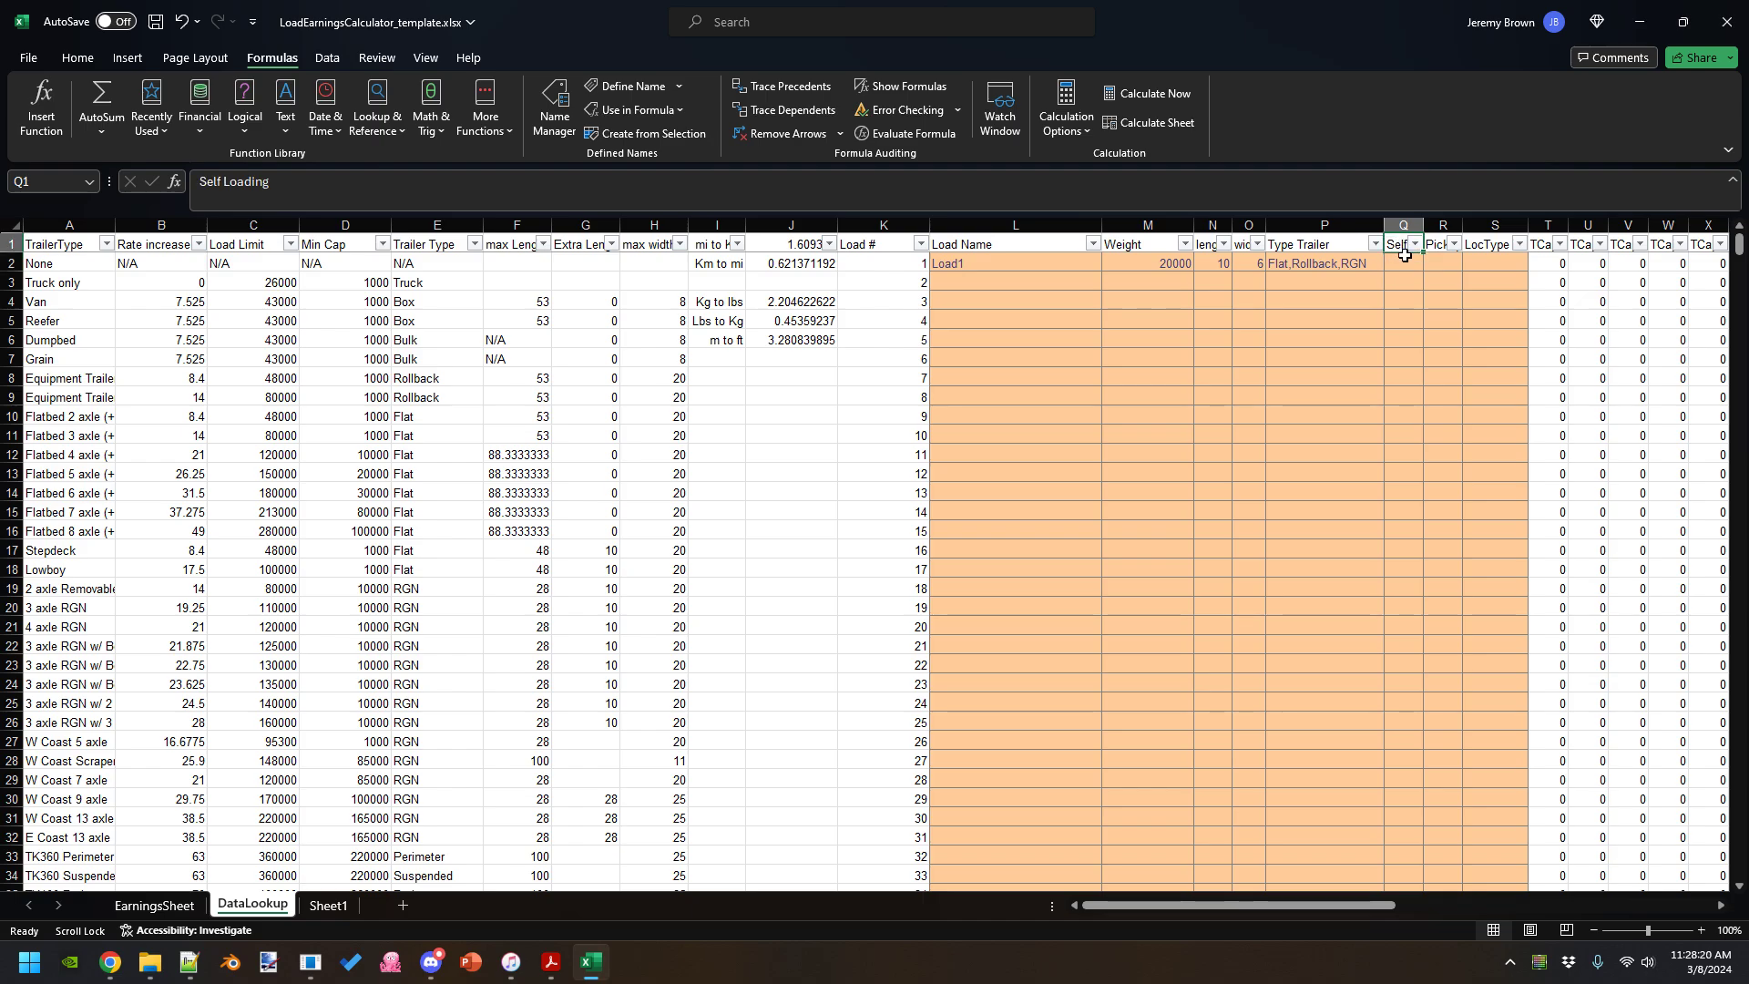
left_click(1403, 264)
left_click(1432, 262)
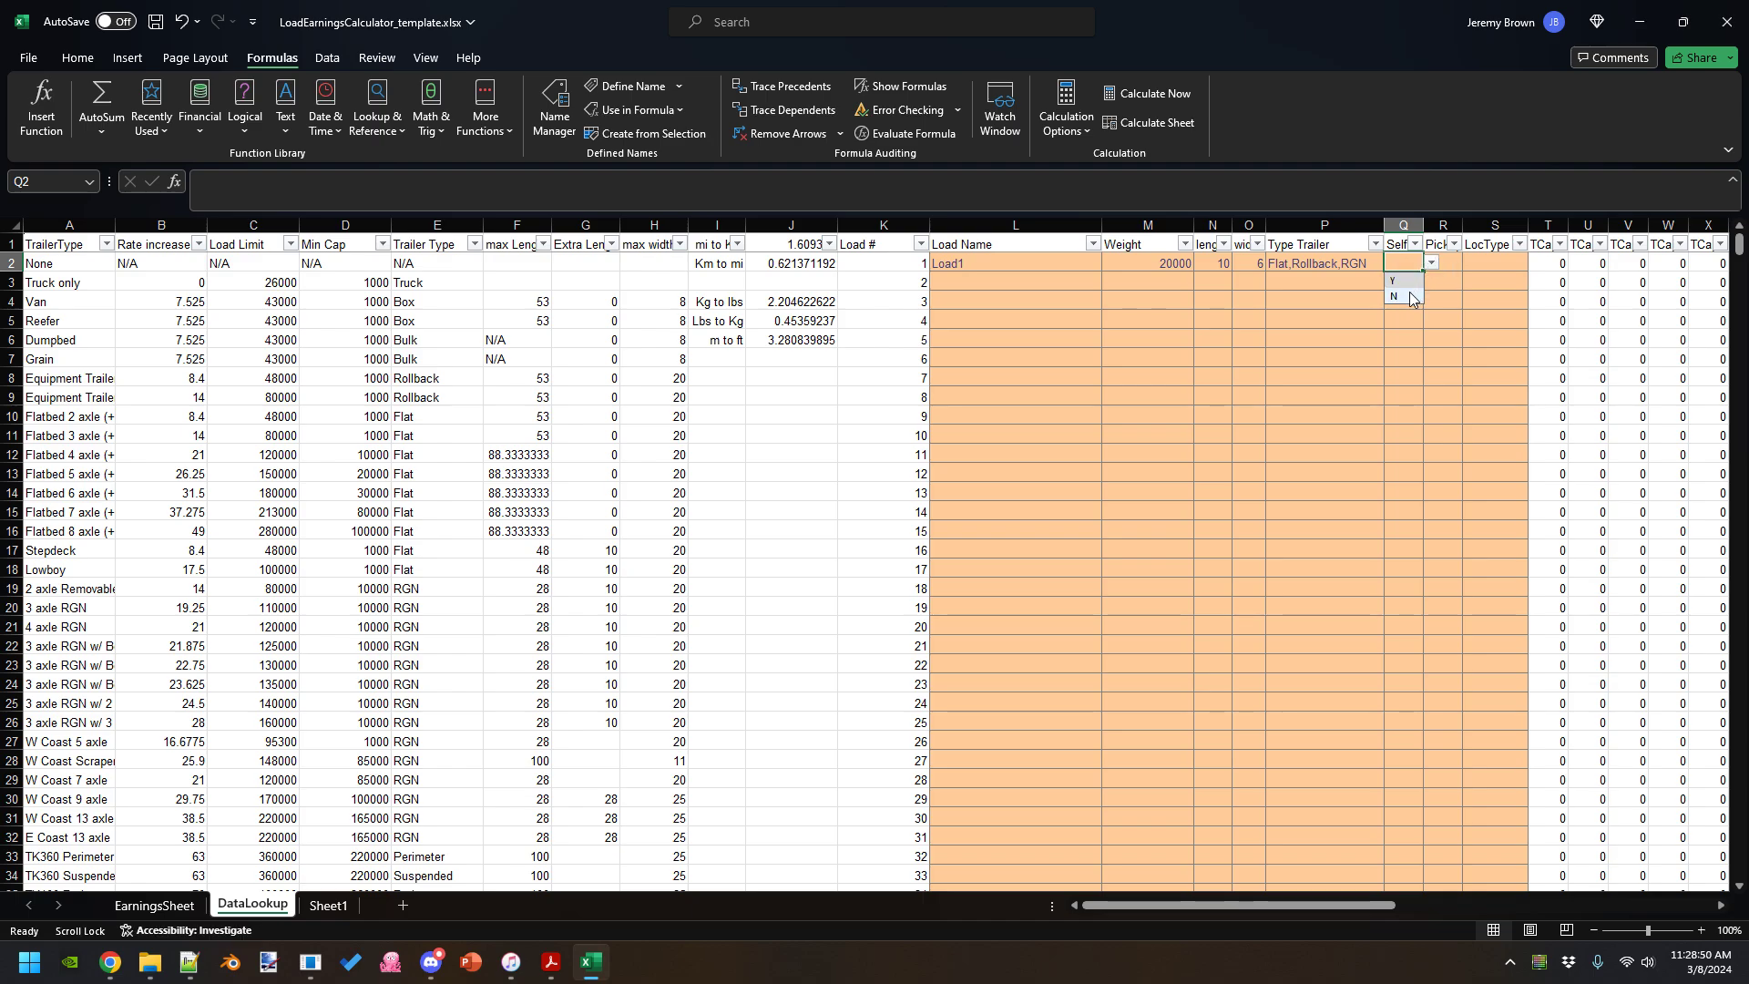
left_click(1417, 295)
- Set Load1's PickupLoc value in R2 to Trans
left_click(1454, 261)
left_click(1435, 244)
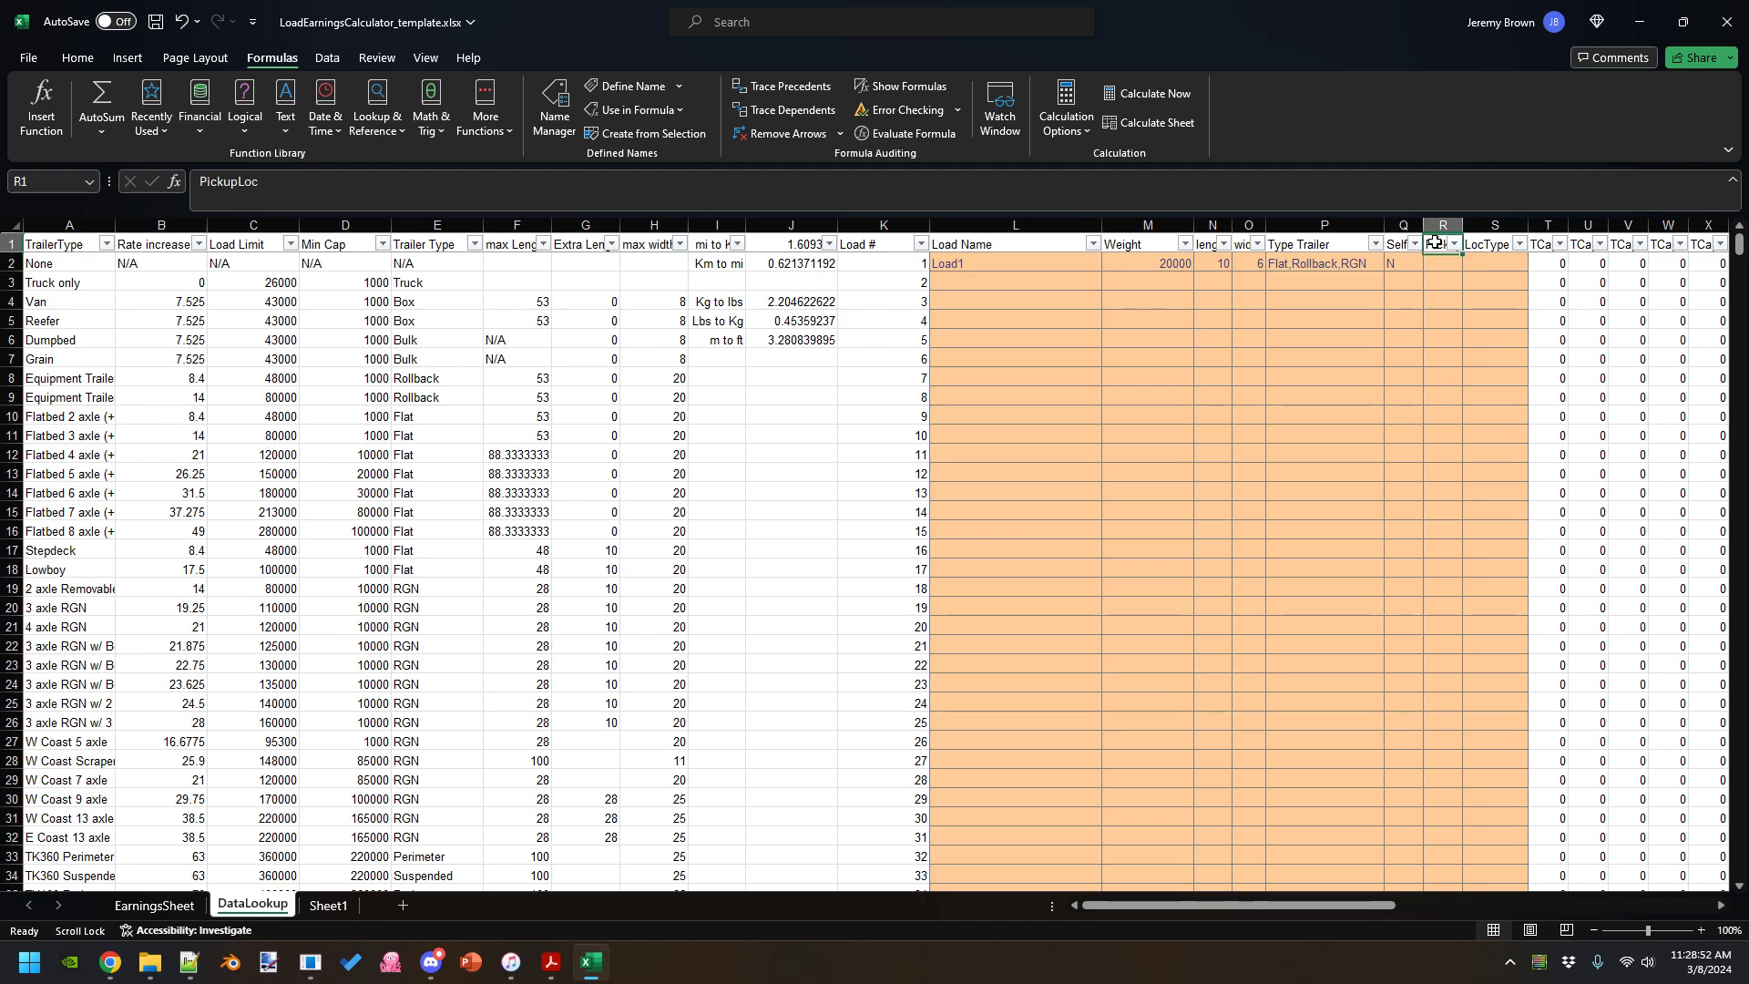
left_click(1439, 260)
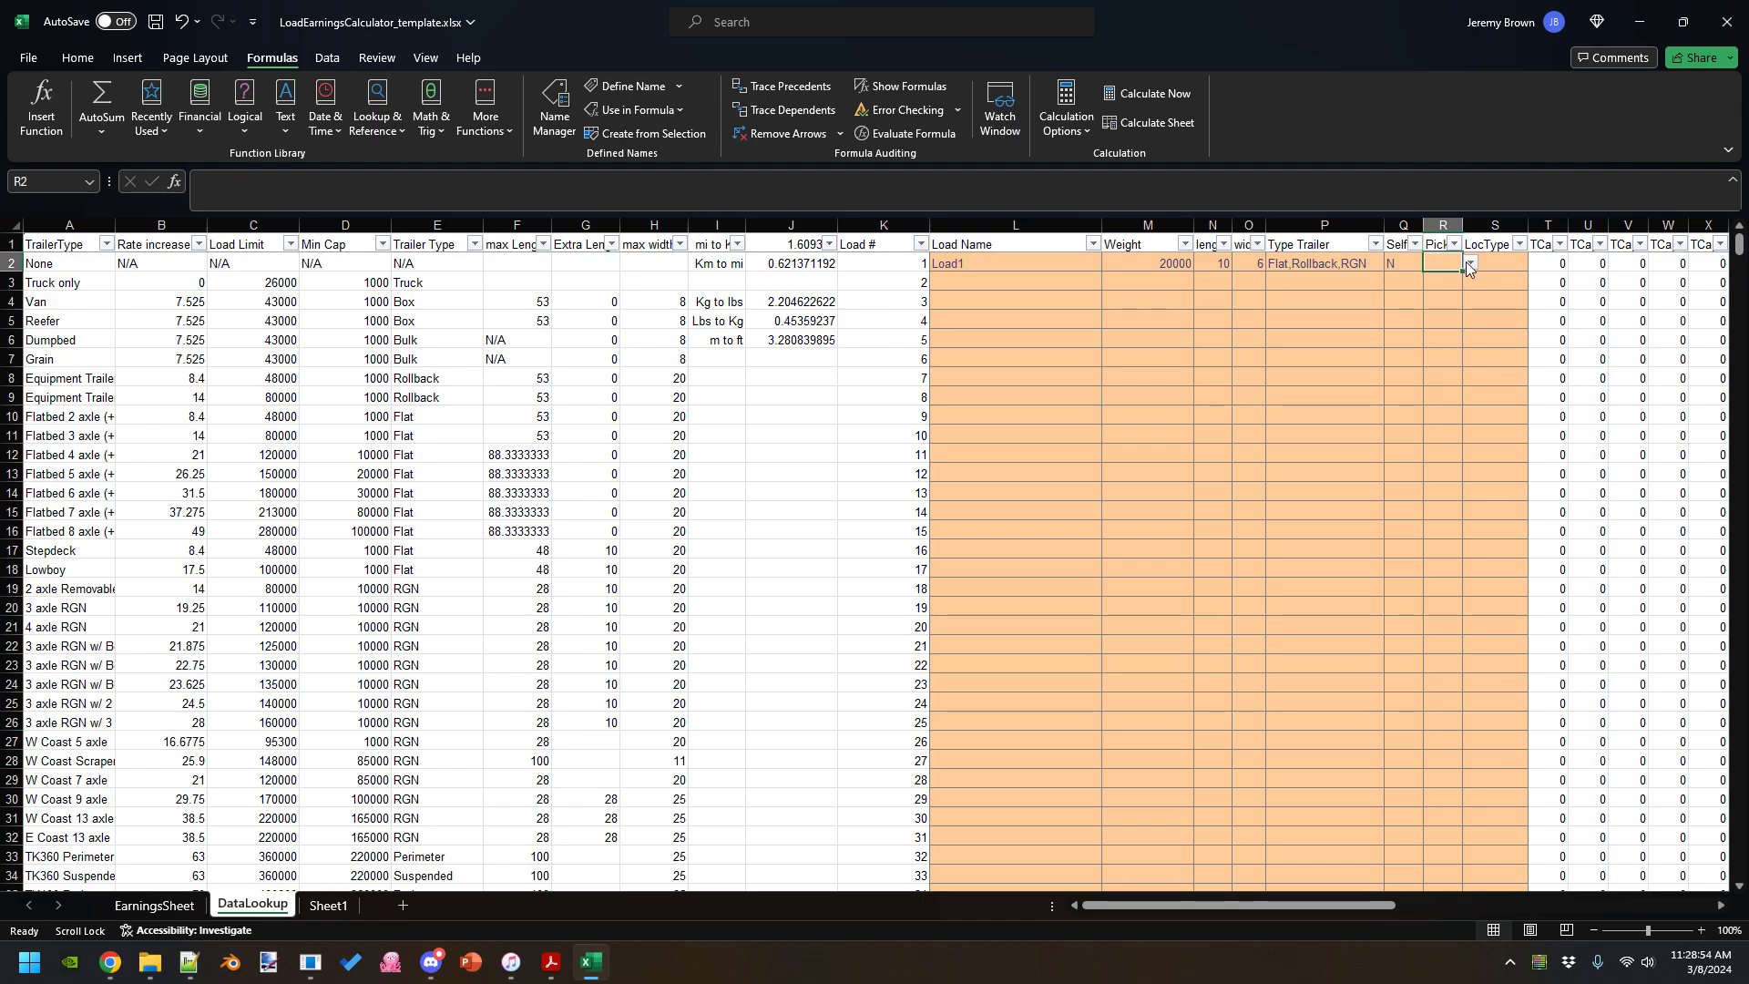
left_click(1470, 264)
left_click(1447, 297)
- Examine the entry cells of the Location Name, LocationType and PickupLocations columns and return to Load1's pickup location
left_click_drag(1271, 904, 1583, 877)
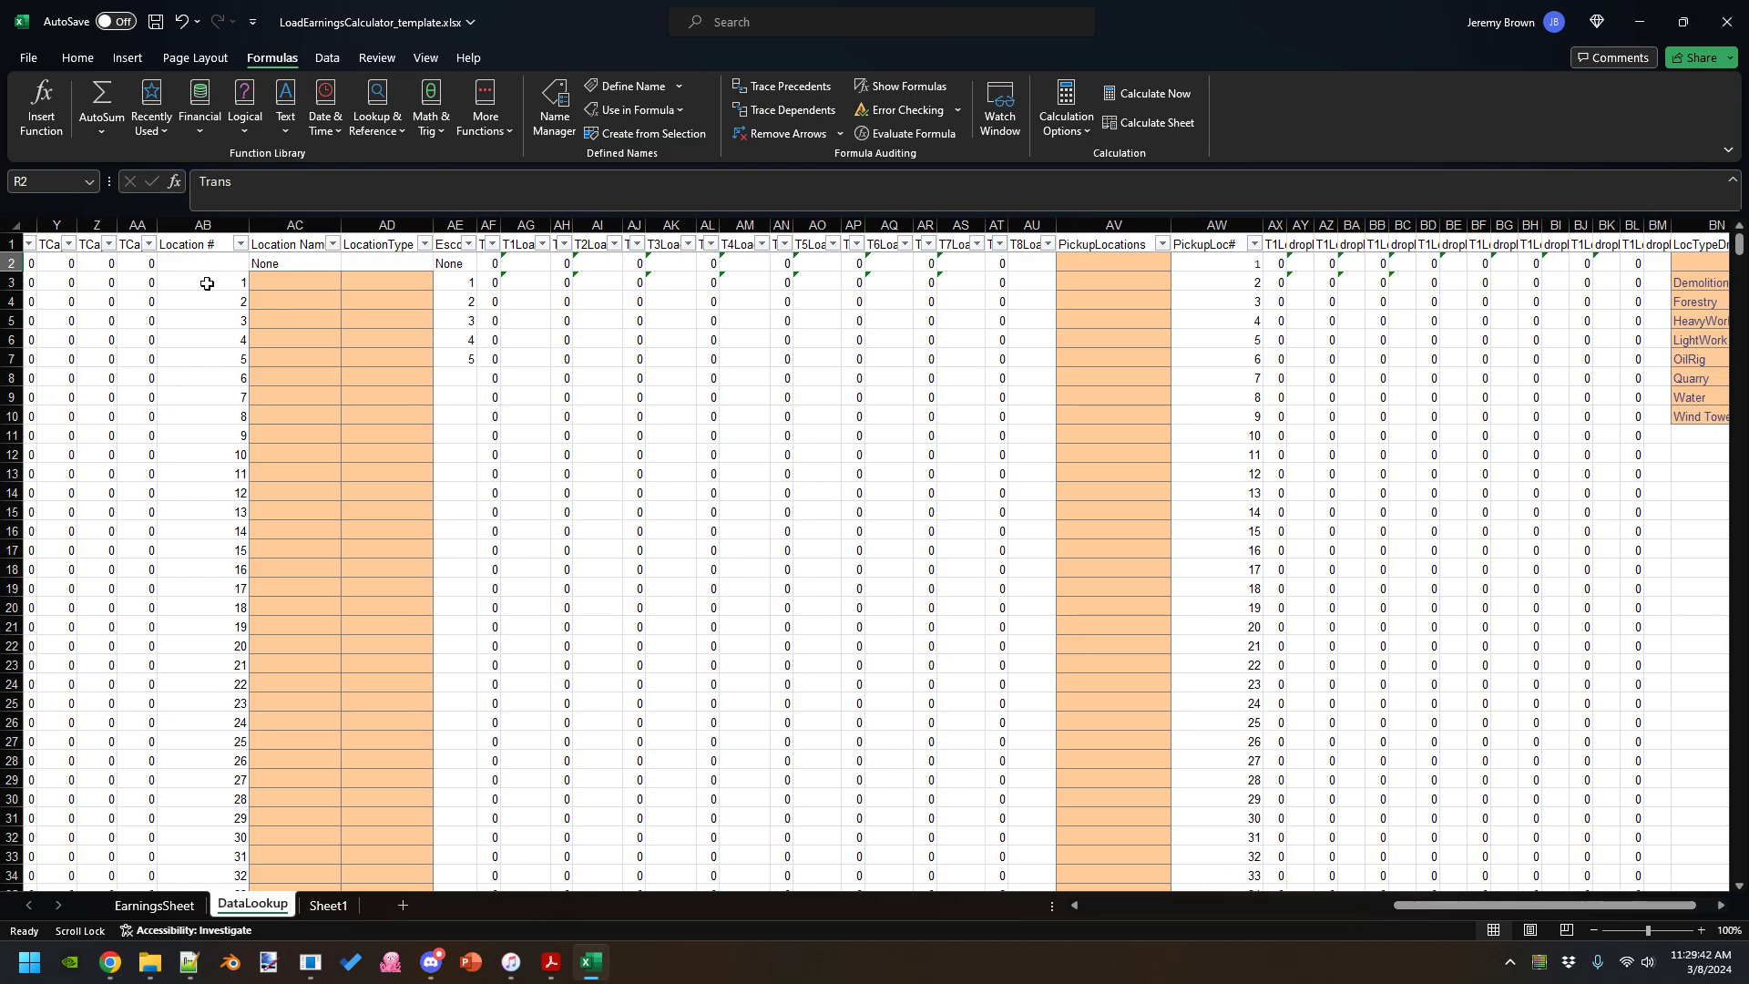
left_click_drag(270, 282, 457, 600)
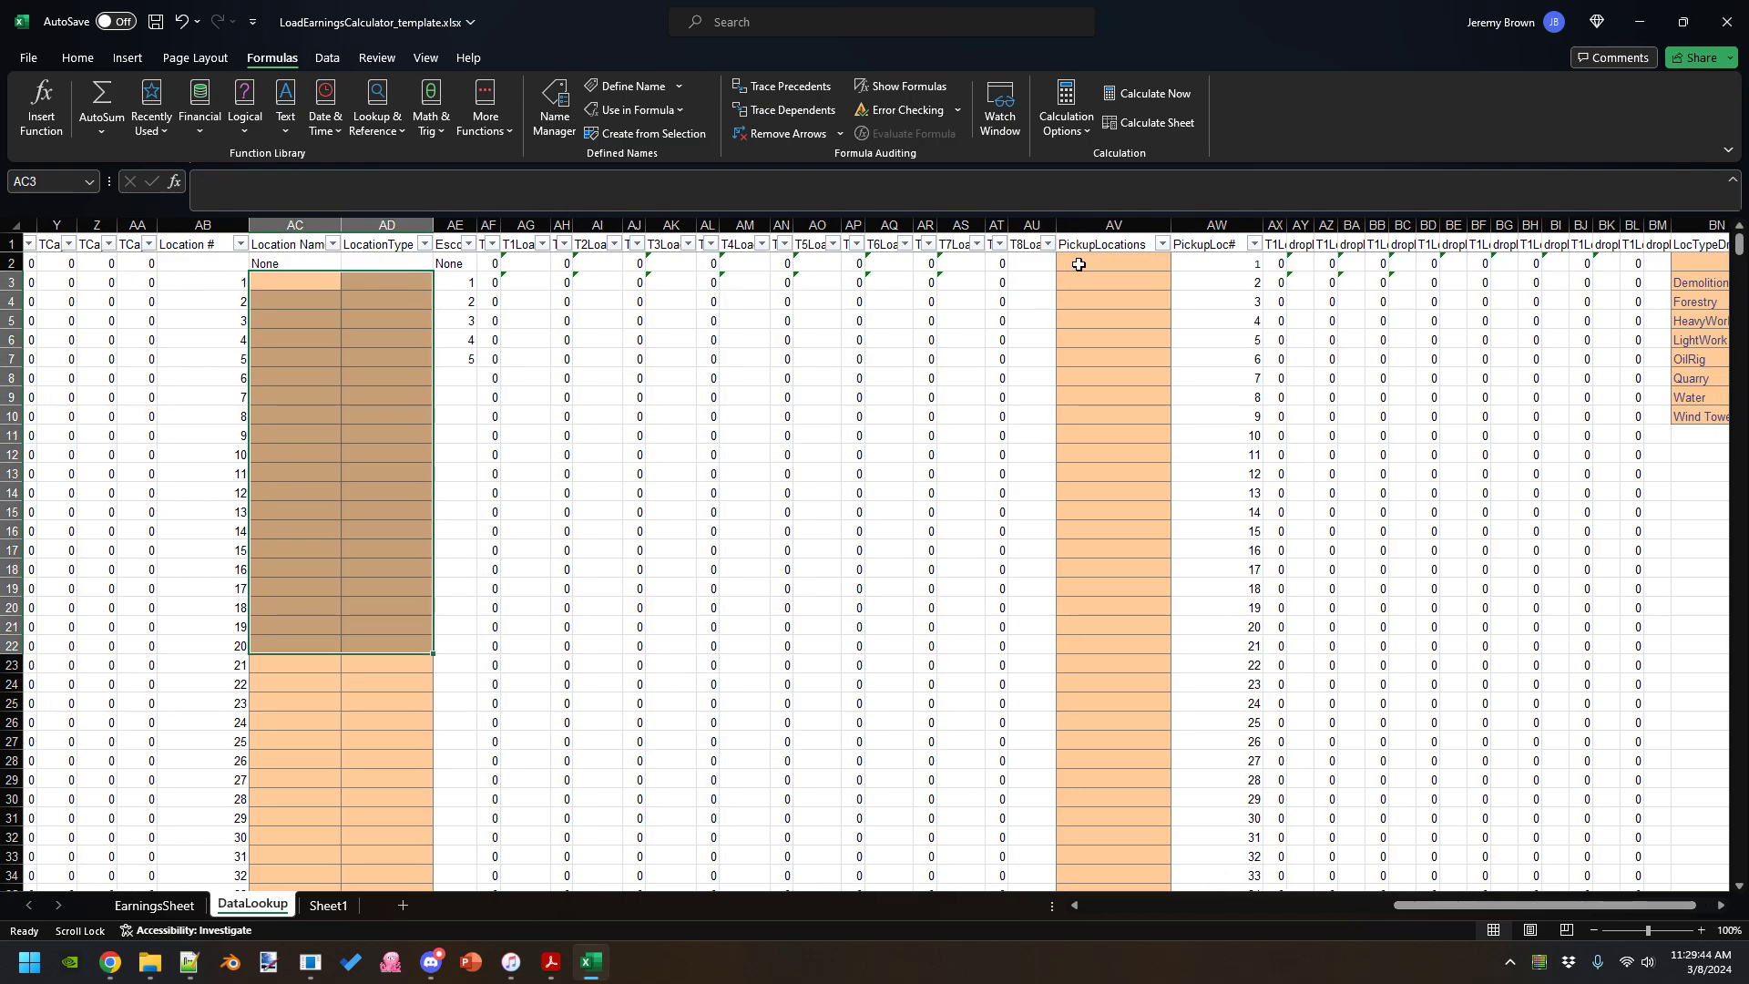
left_click_drag(1080, 265, 1096, 514)
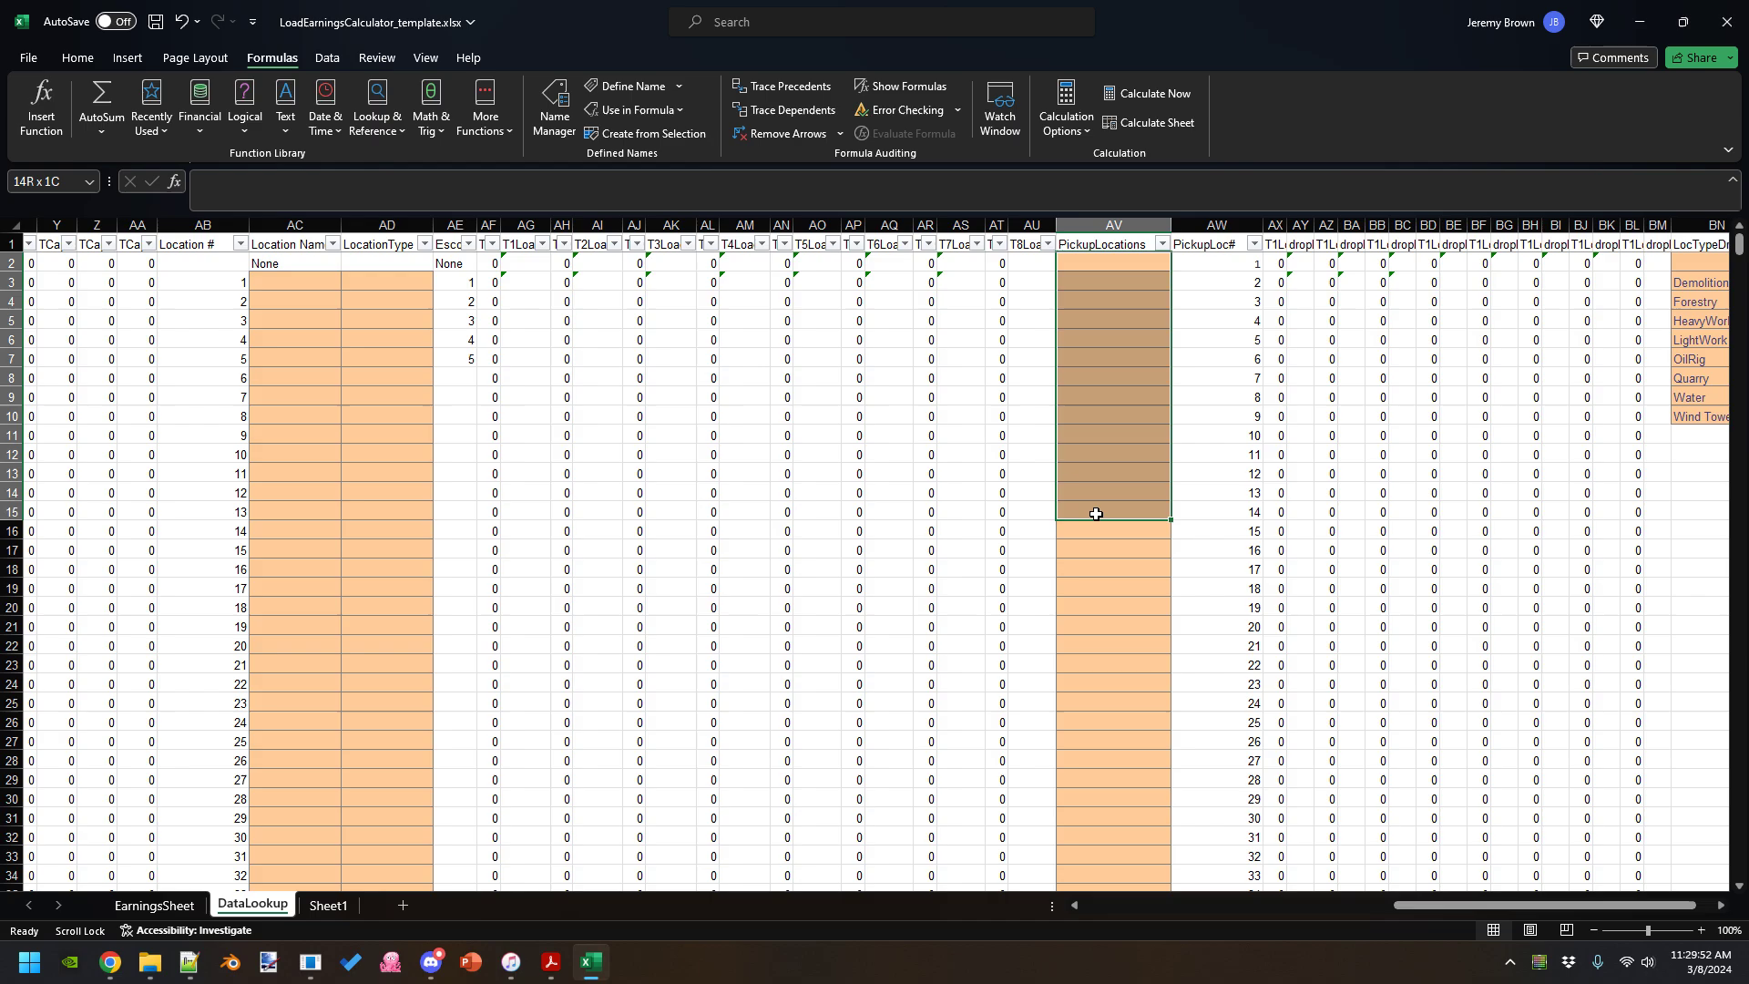
left_click_drag(1096, 513, 1111, 627)
left_click_drag(1480, 907, 1212, 917)
left_click(1202, 267)
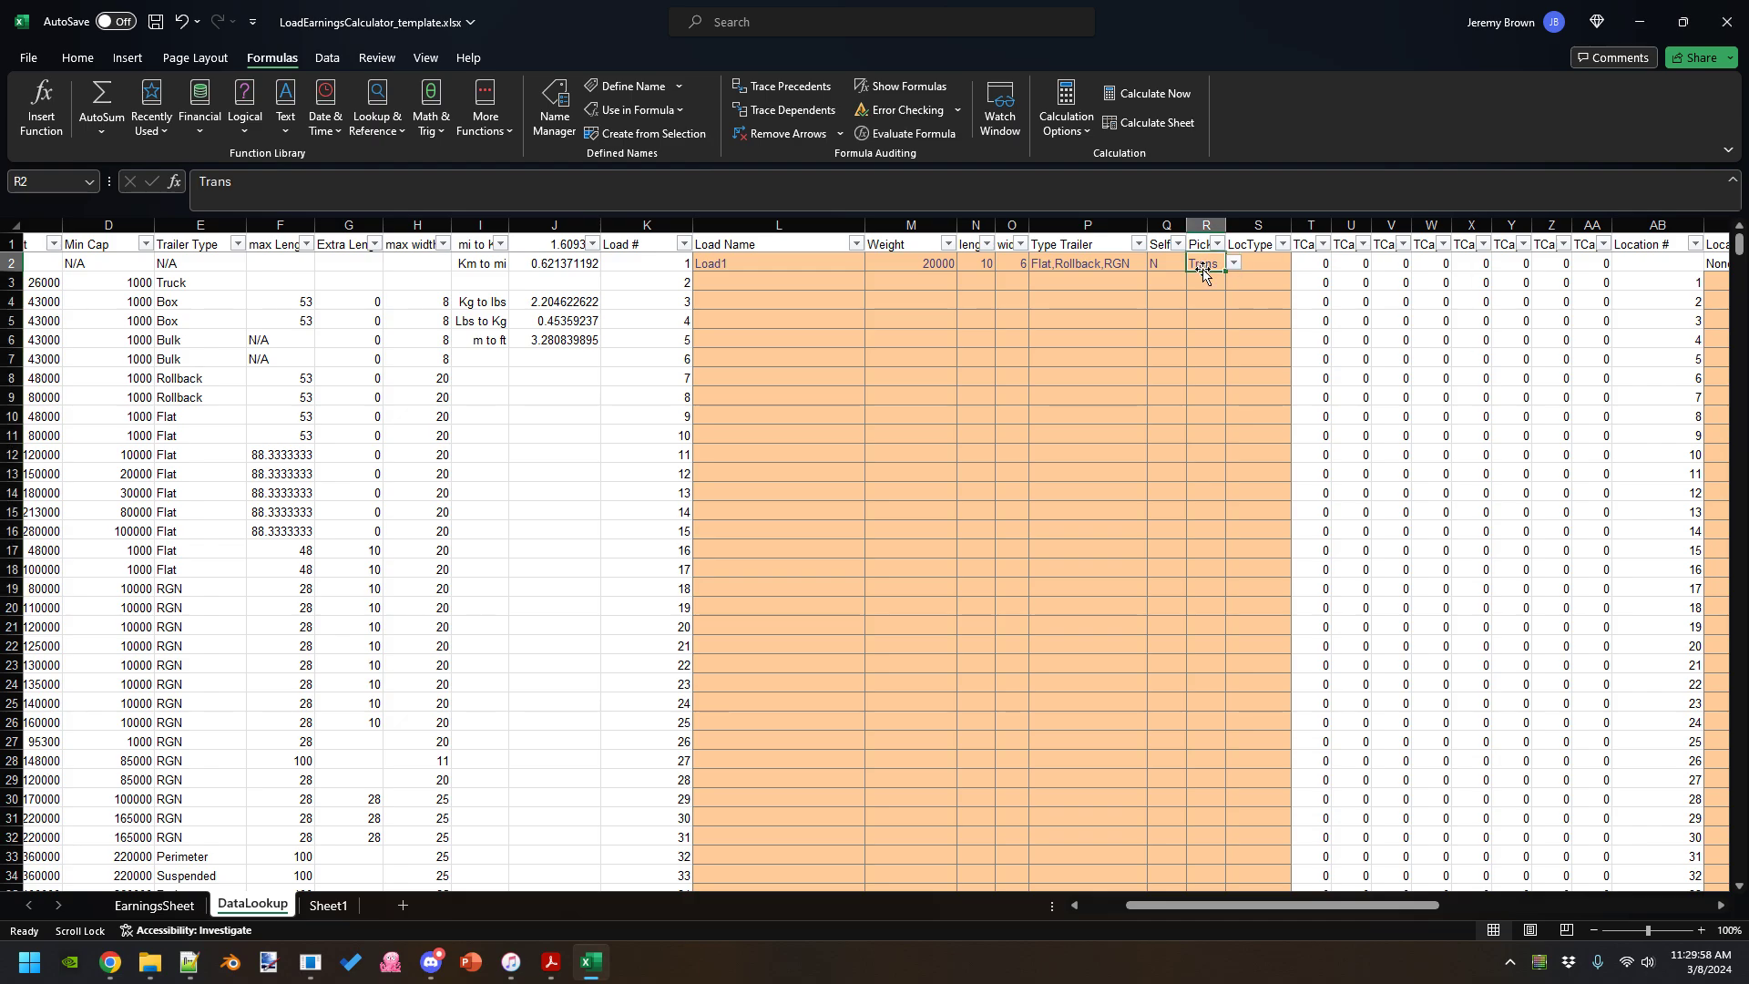
- Set Load1's LocType value in S2 to LightWork
left_click(1261, 266)
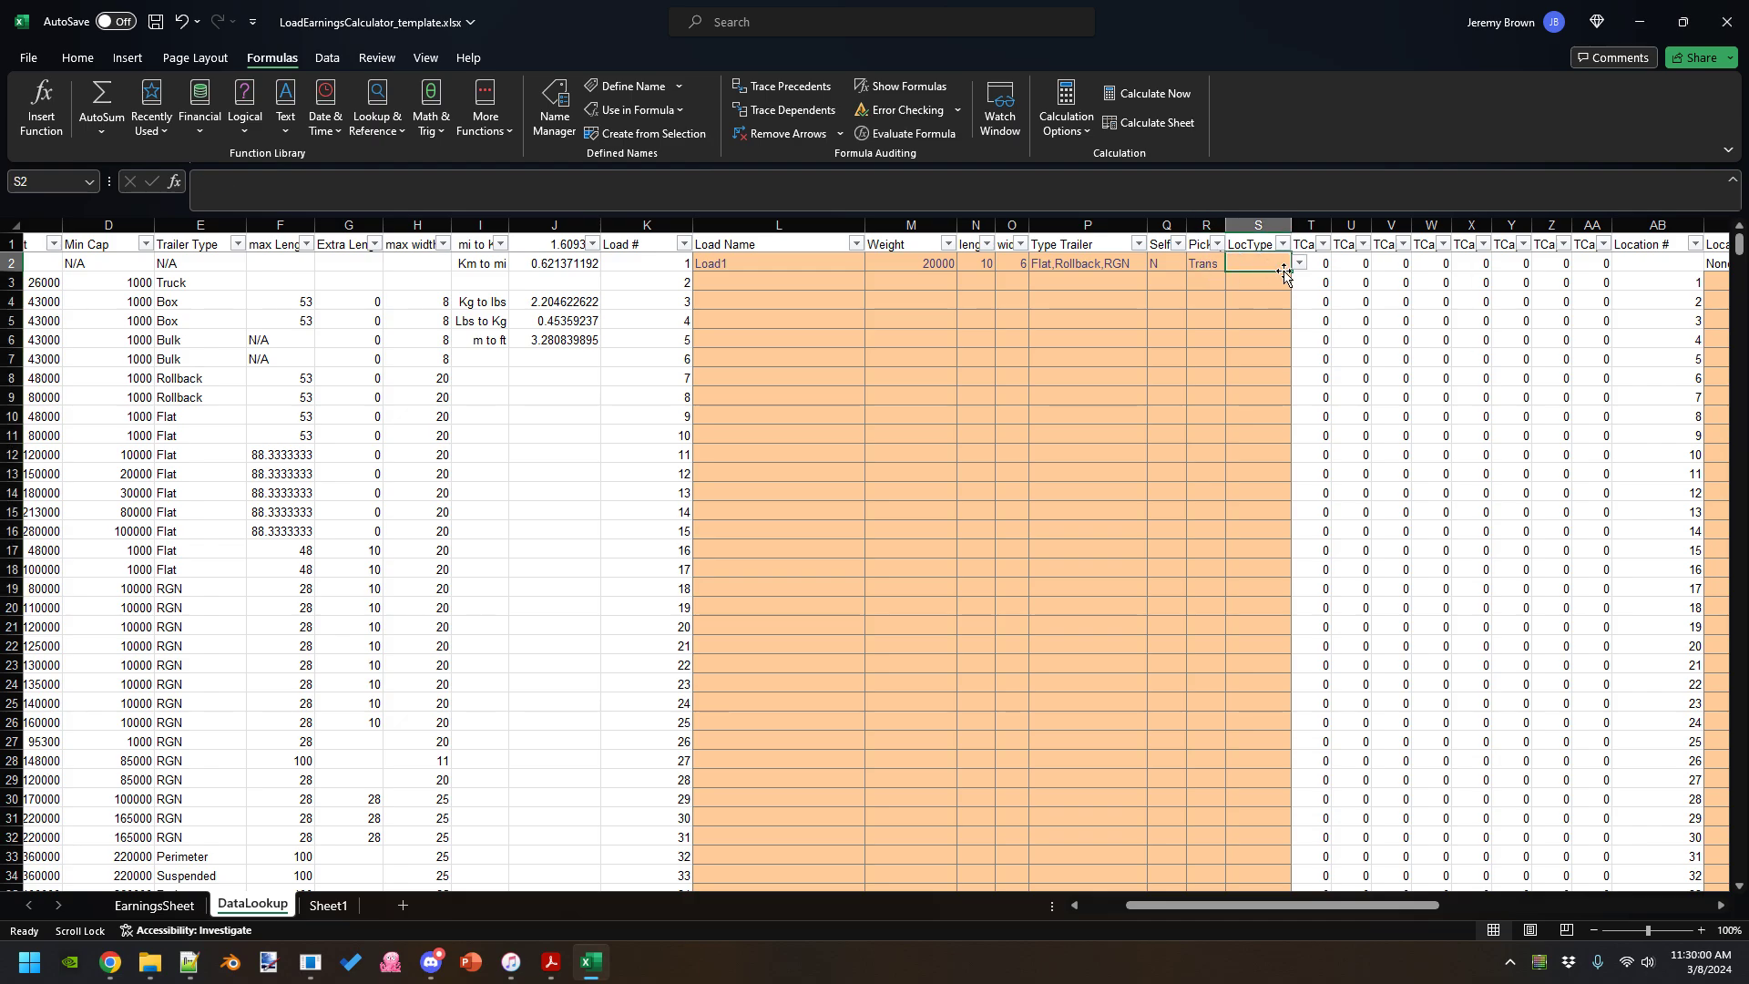
left_click(1299, 265)
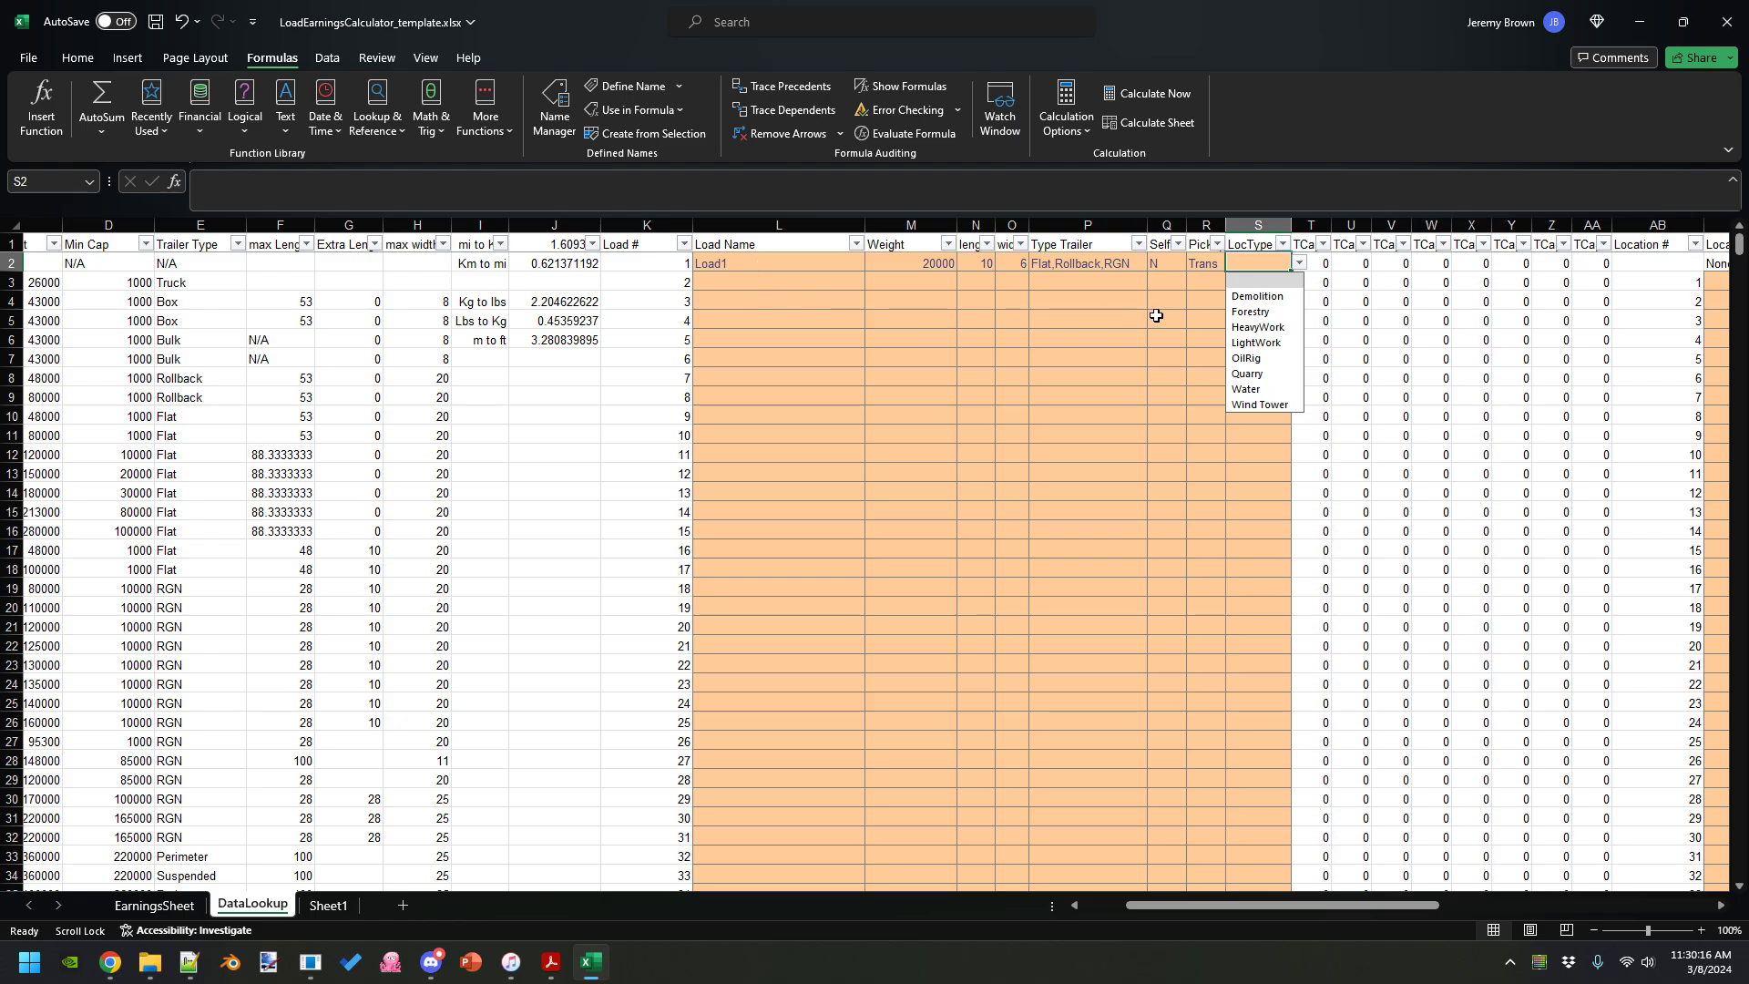
left_click(1265, 341)
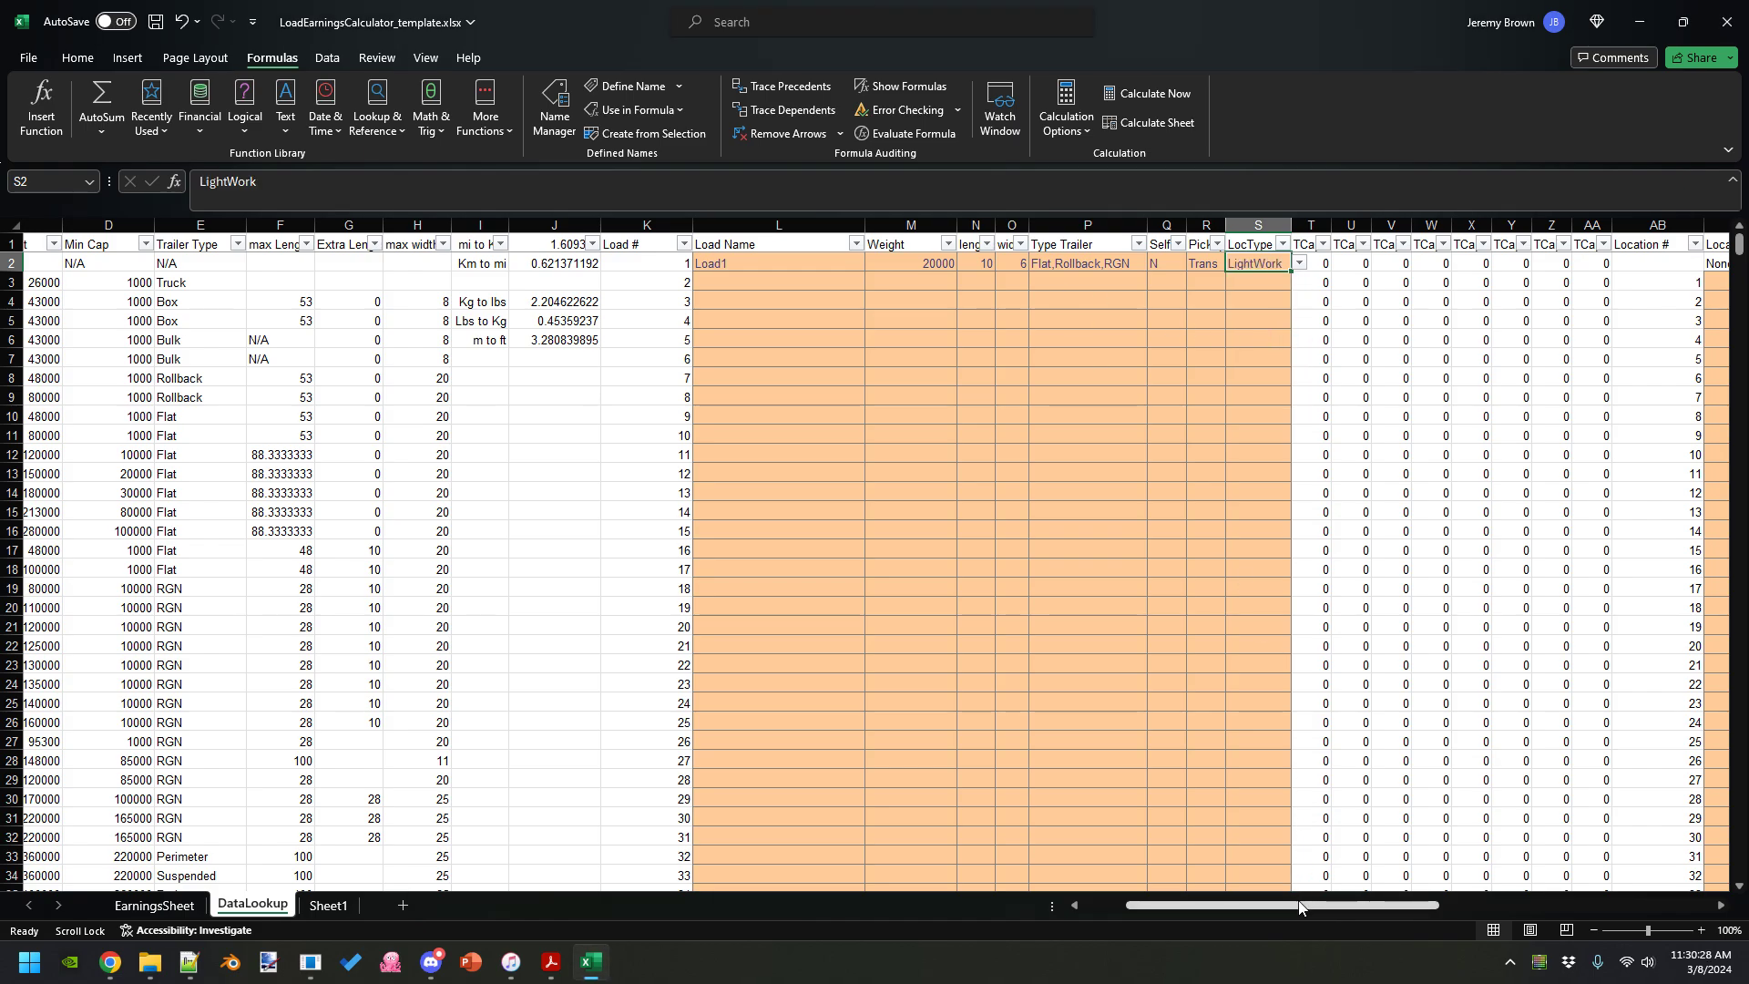
- Examine how far down the load entry rows extend on the DataLookup sheet
left_click_drag(1300, 907, 1419, 906)
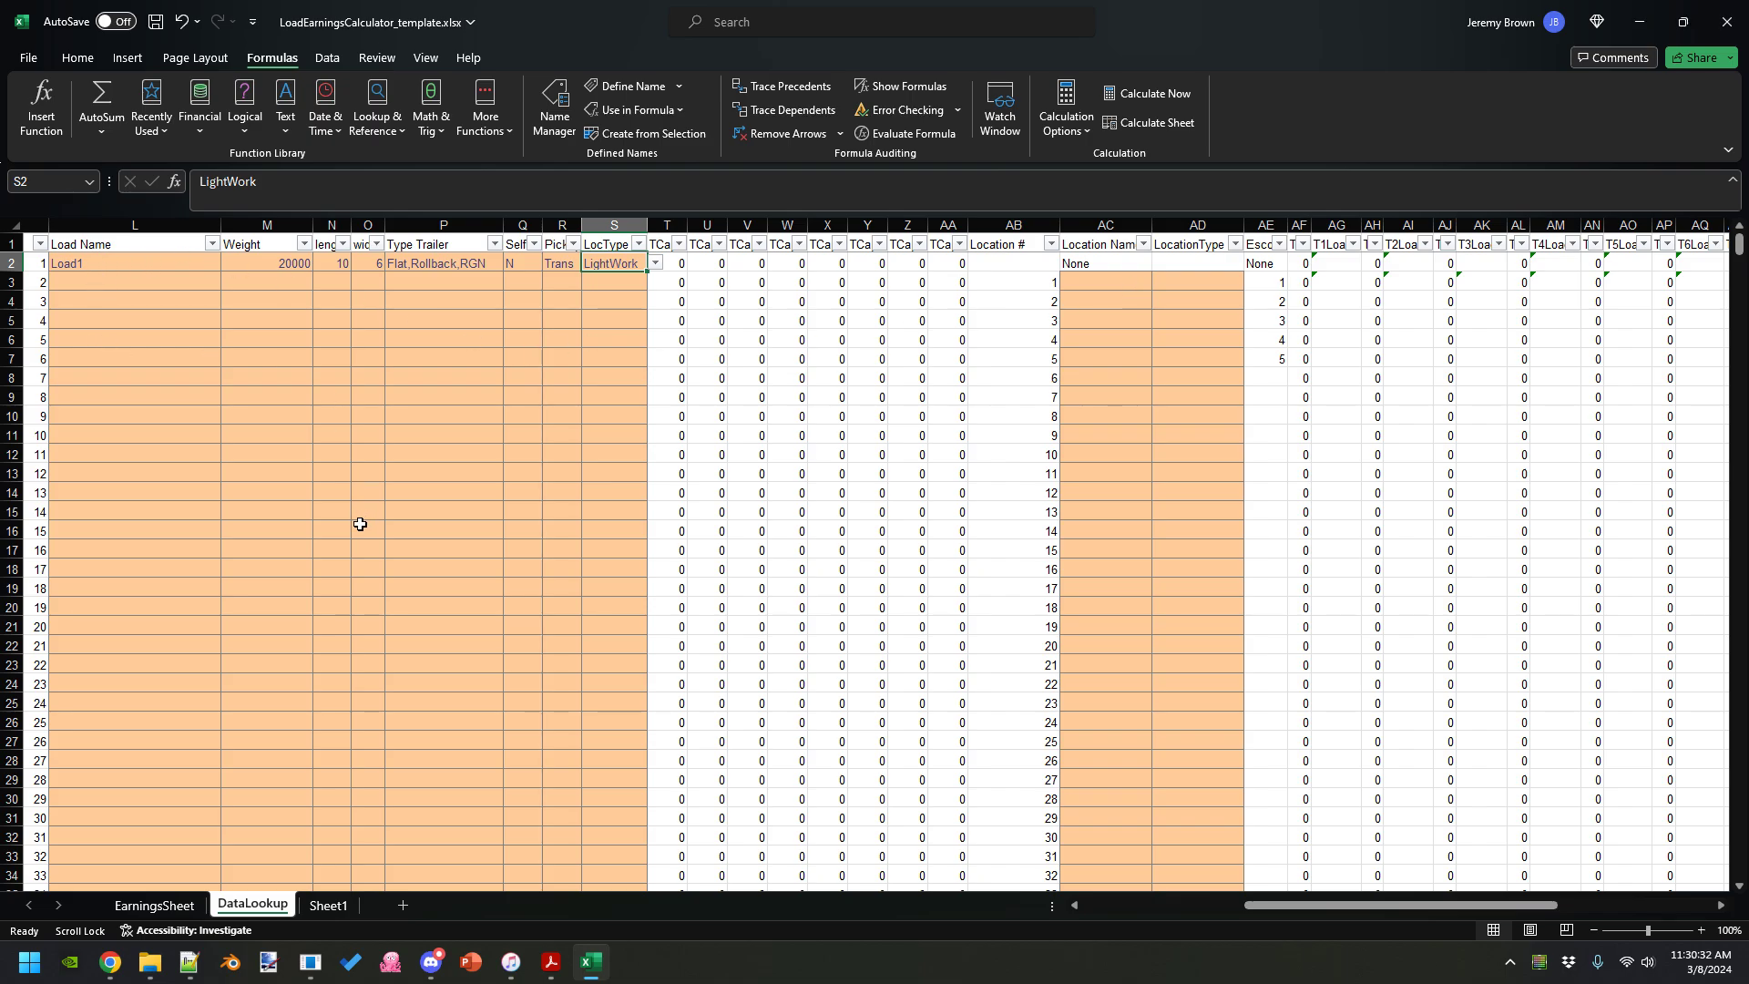
scroll(359, 523, "down", 20)
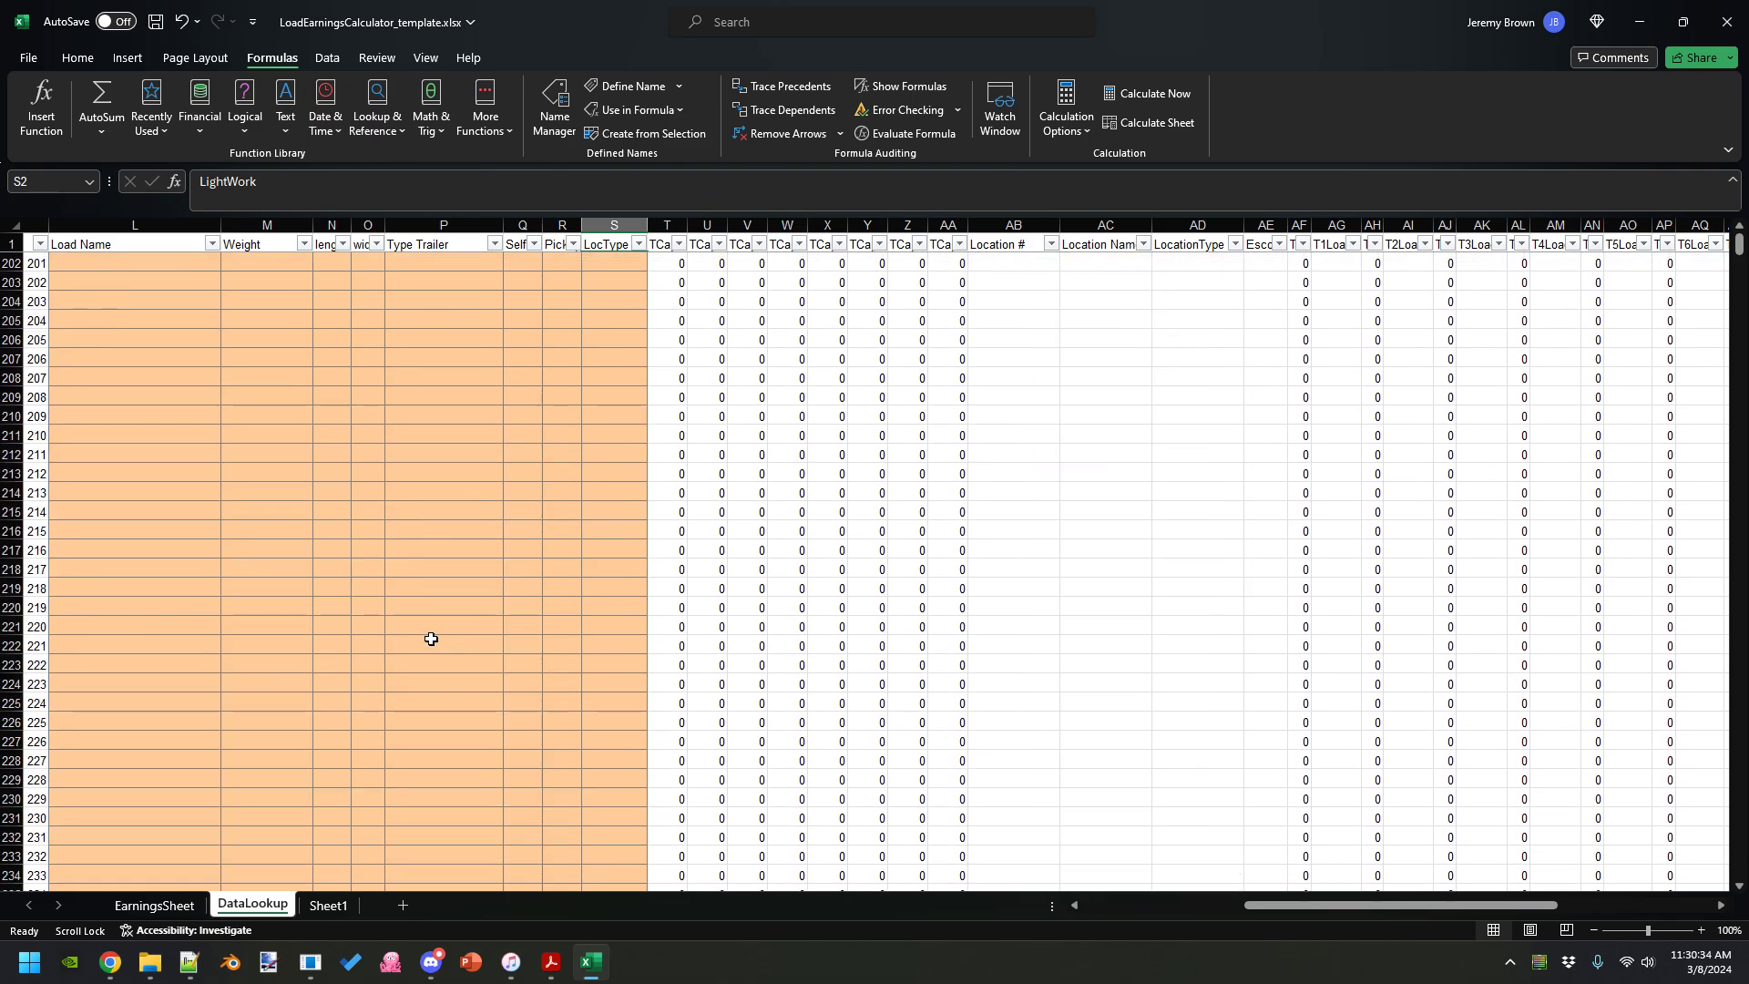
scroll(431, 640, "down", 20)
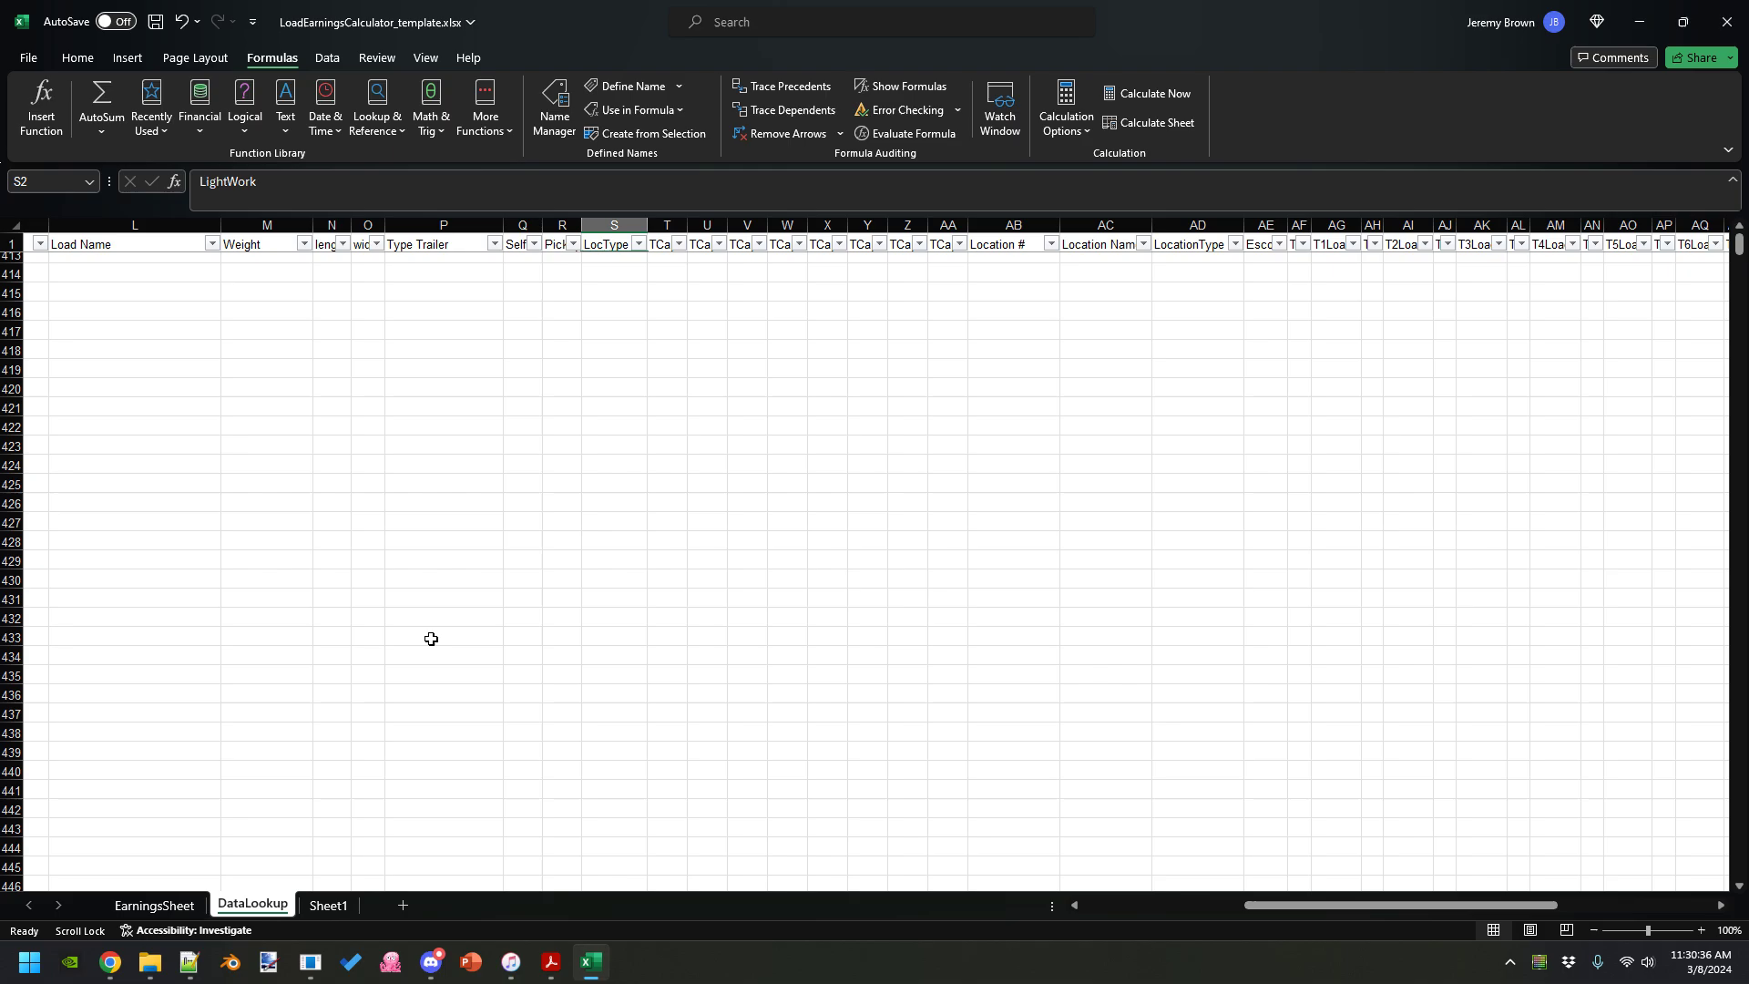
scroll(431, 639, "up", 9)
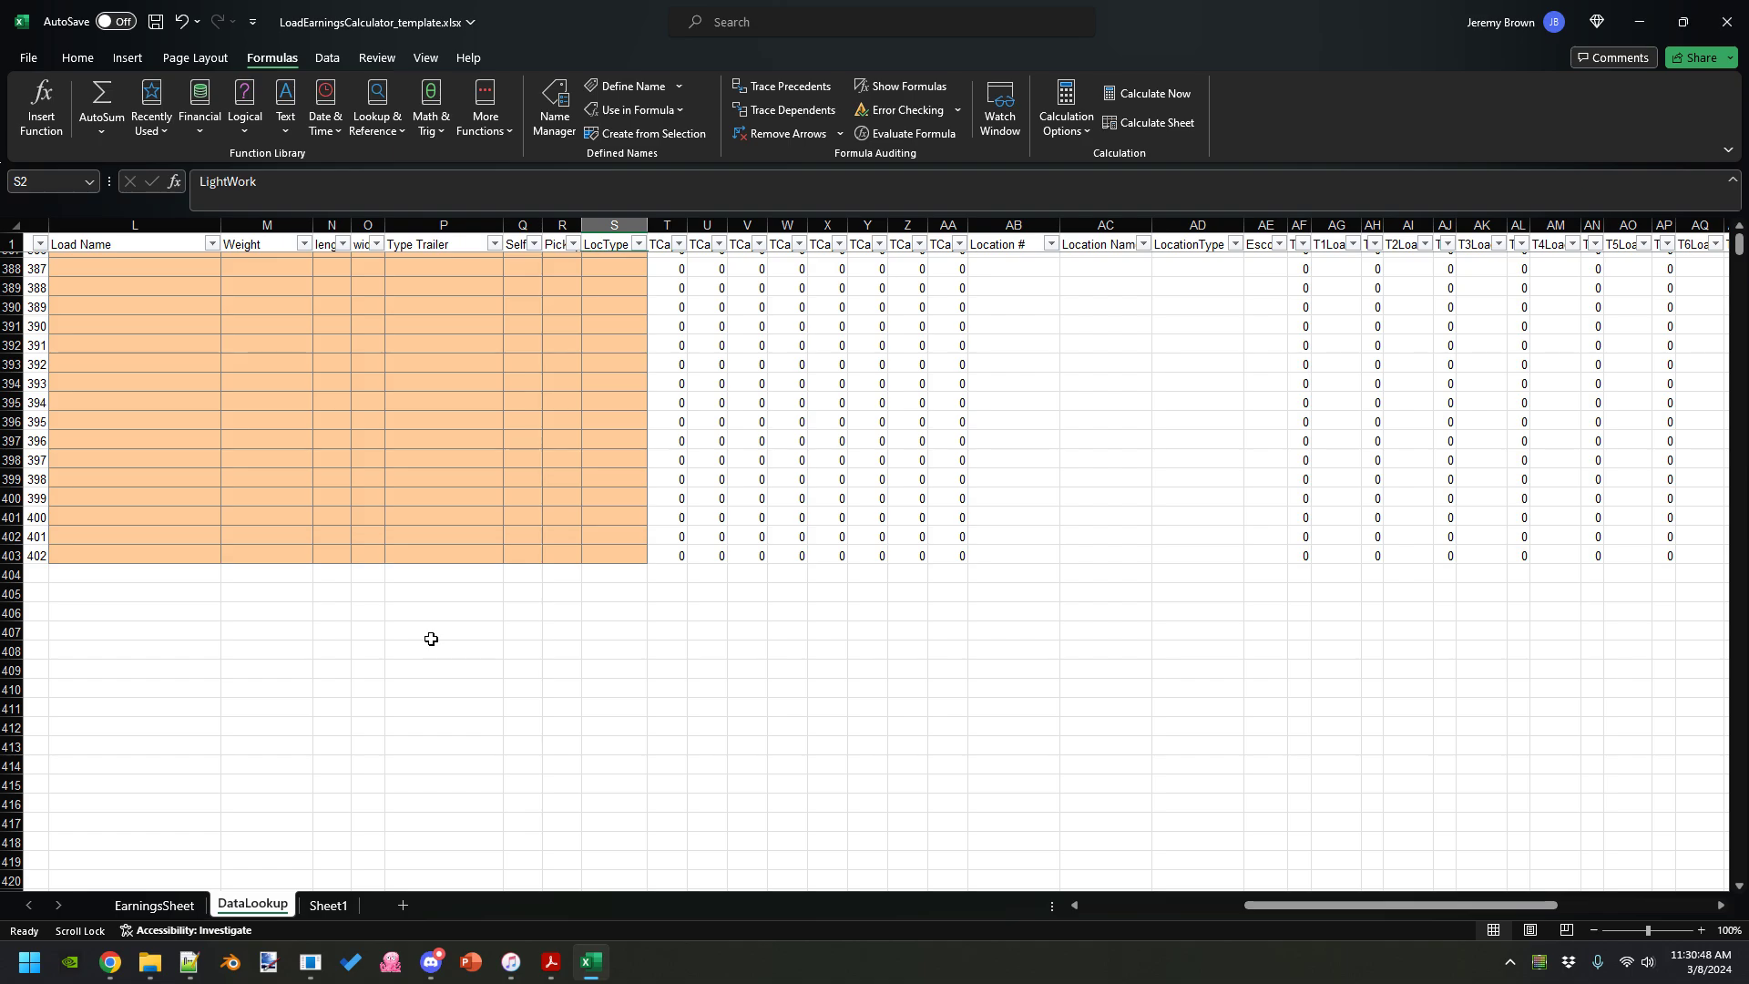
scroll(430, 639, "up", 20)
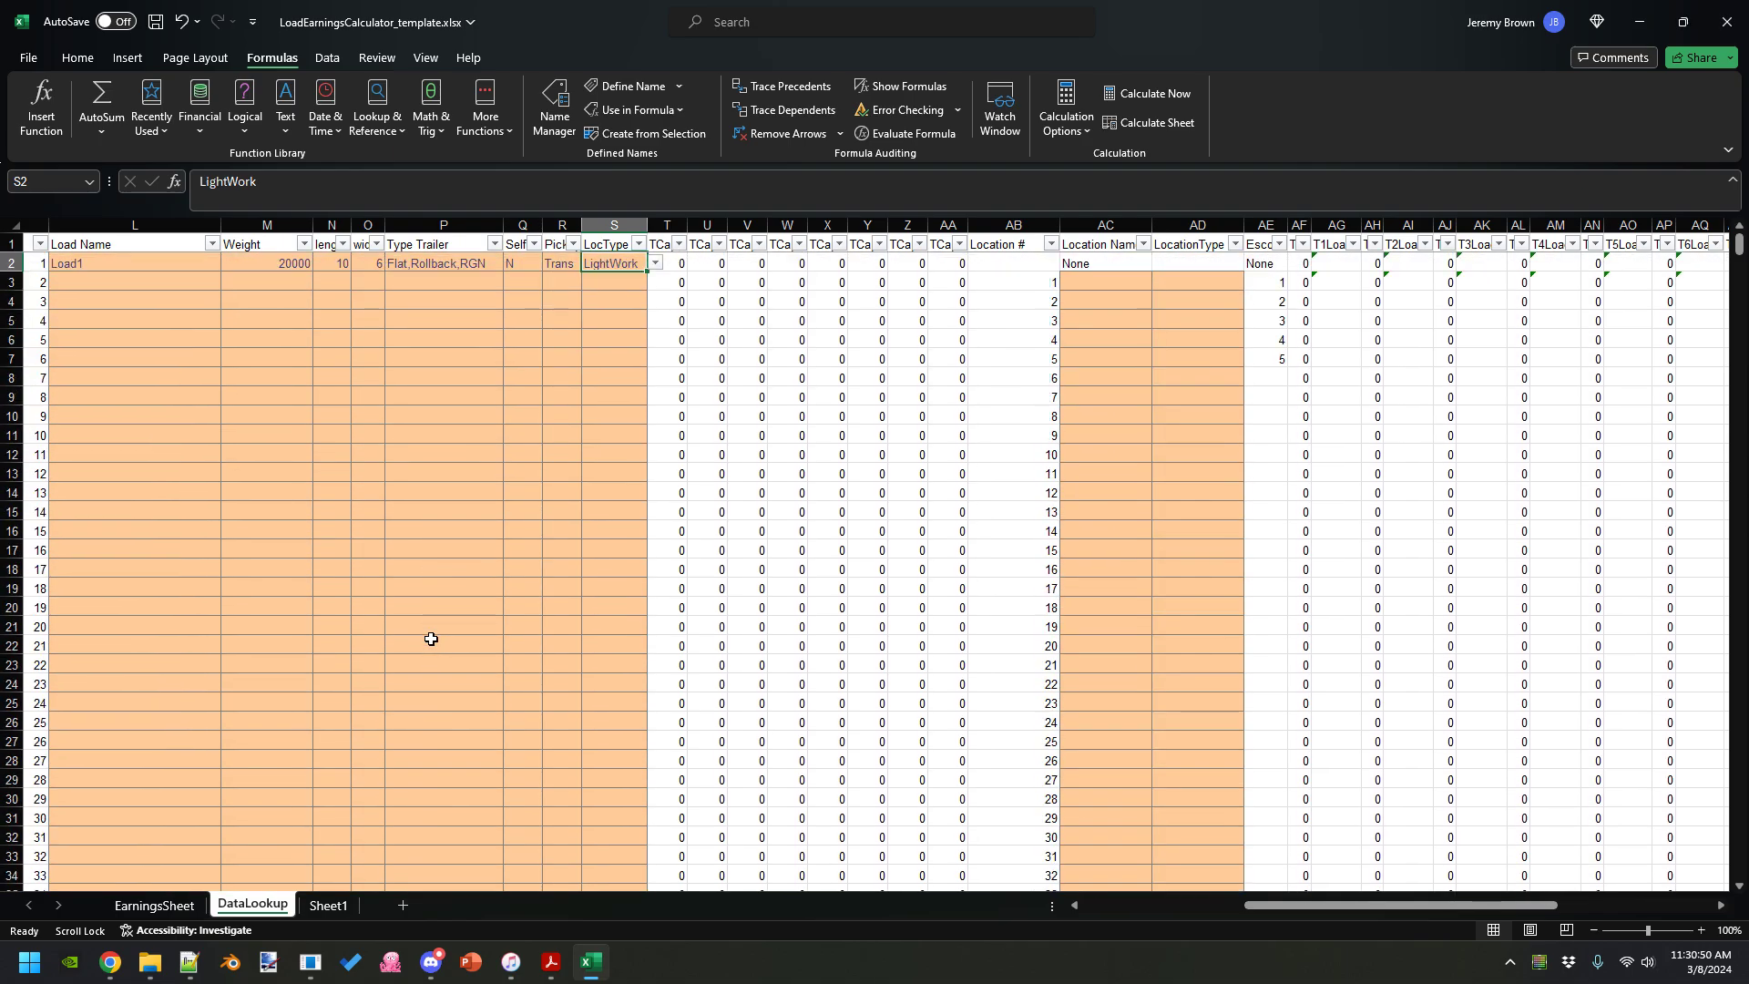
- Enter the location names Loc1, Loc2 and Loc3 in cells AC3 to AC5
left_click(1069, 281)
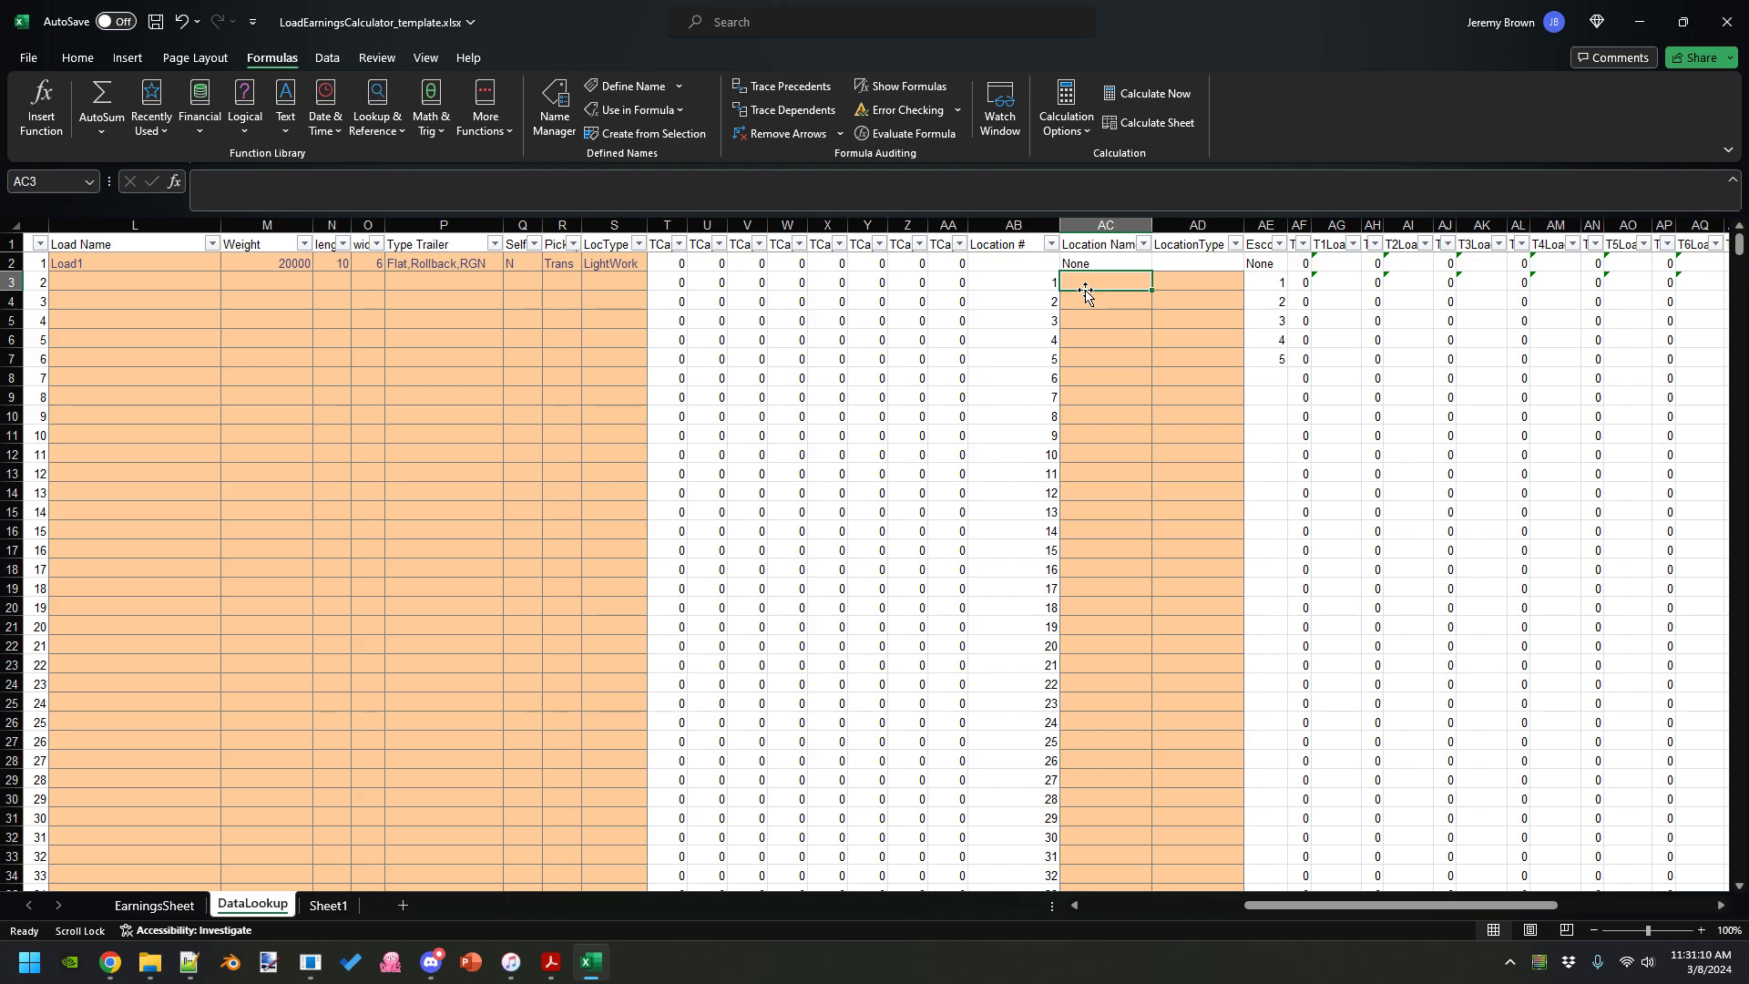
type("Loc1")
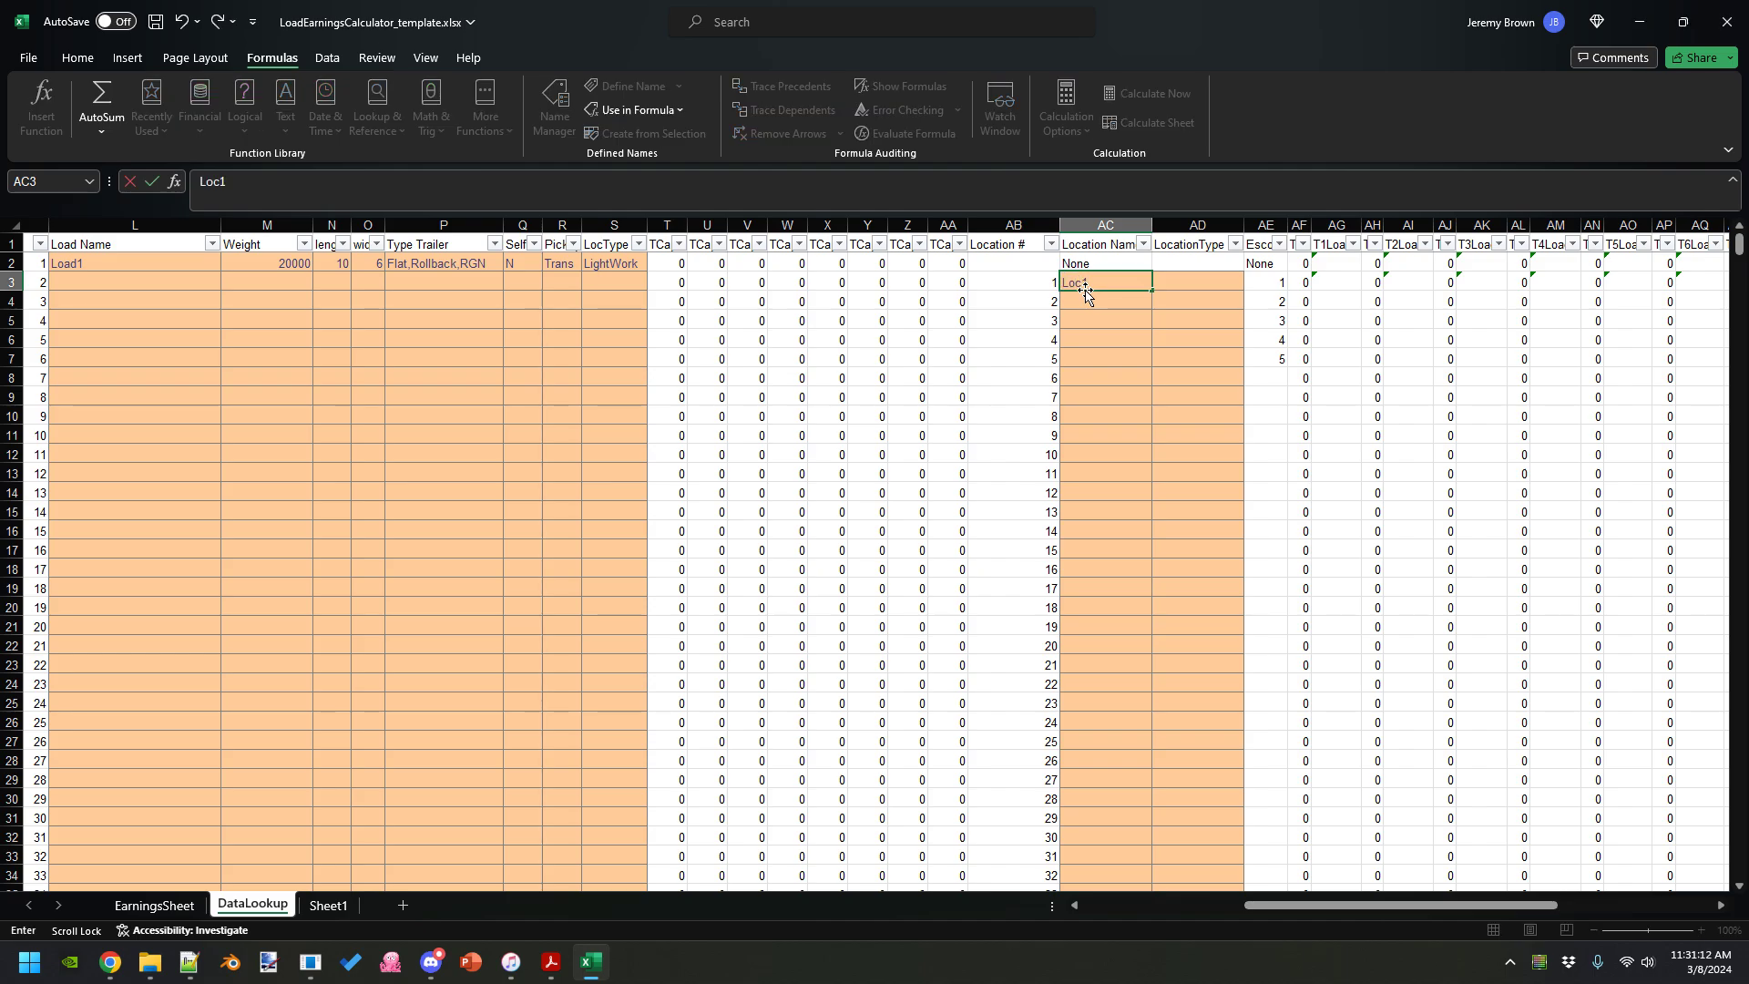
key("Return")
type("Loc")
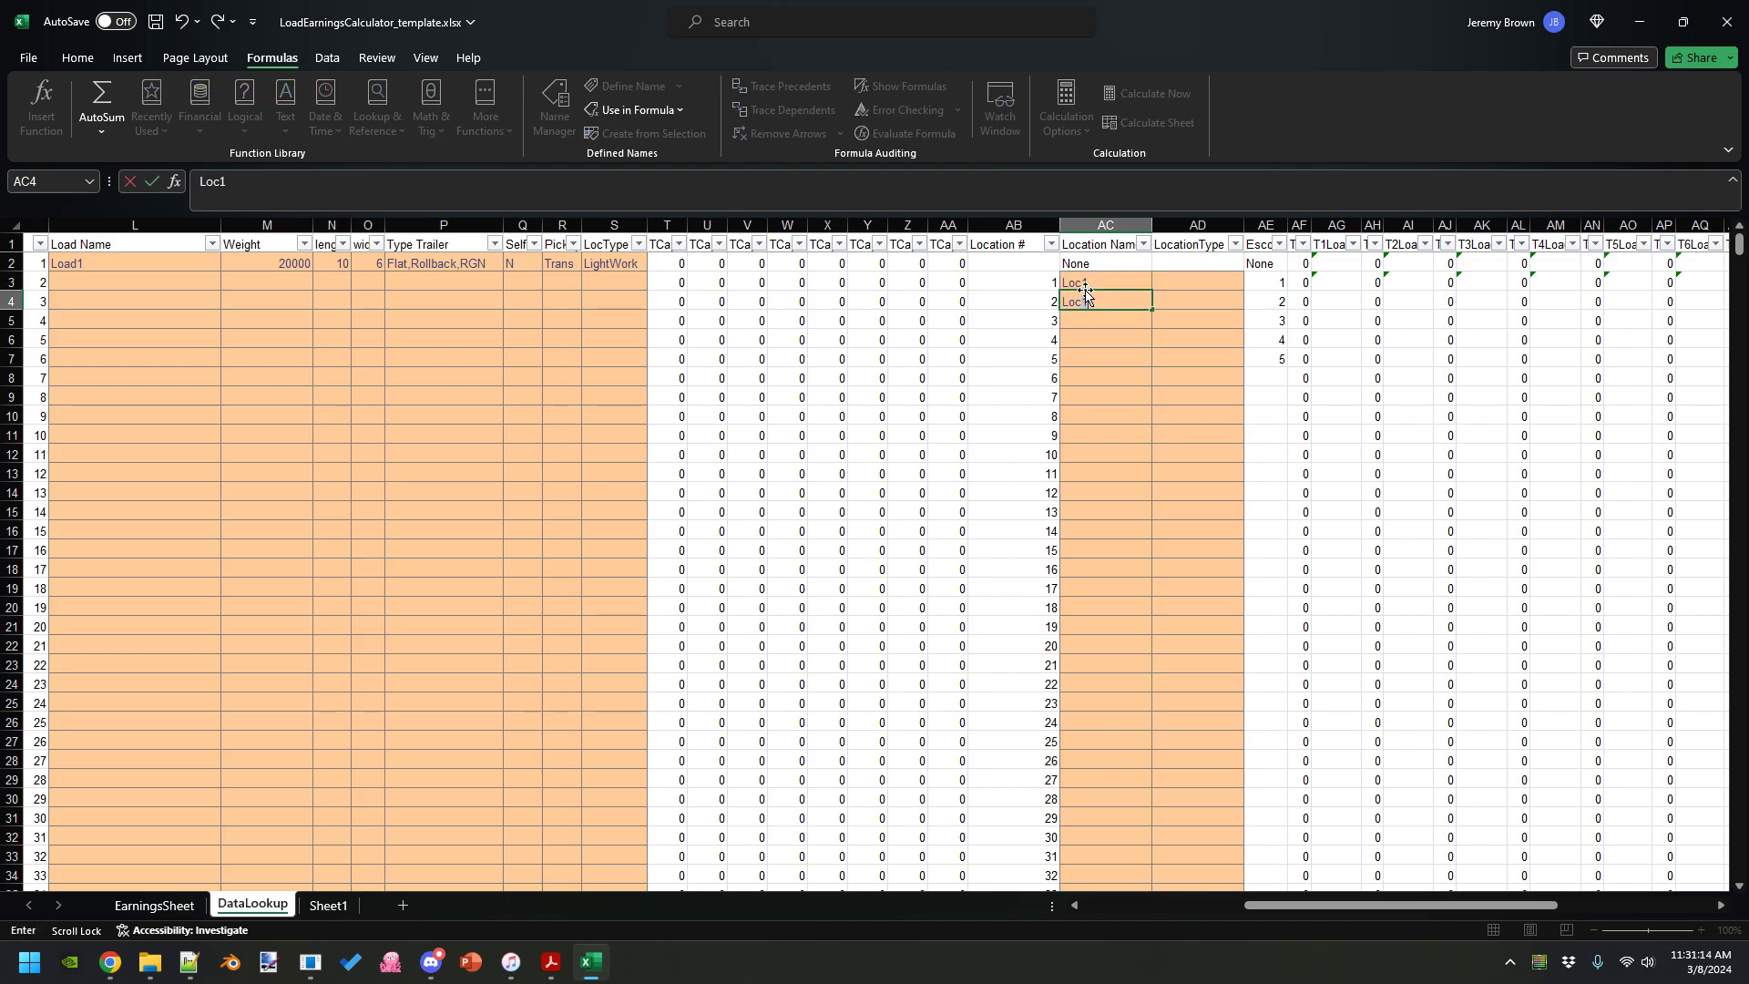
type("2")
key("Return")
type("L")
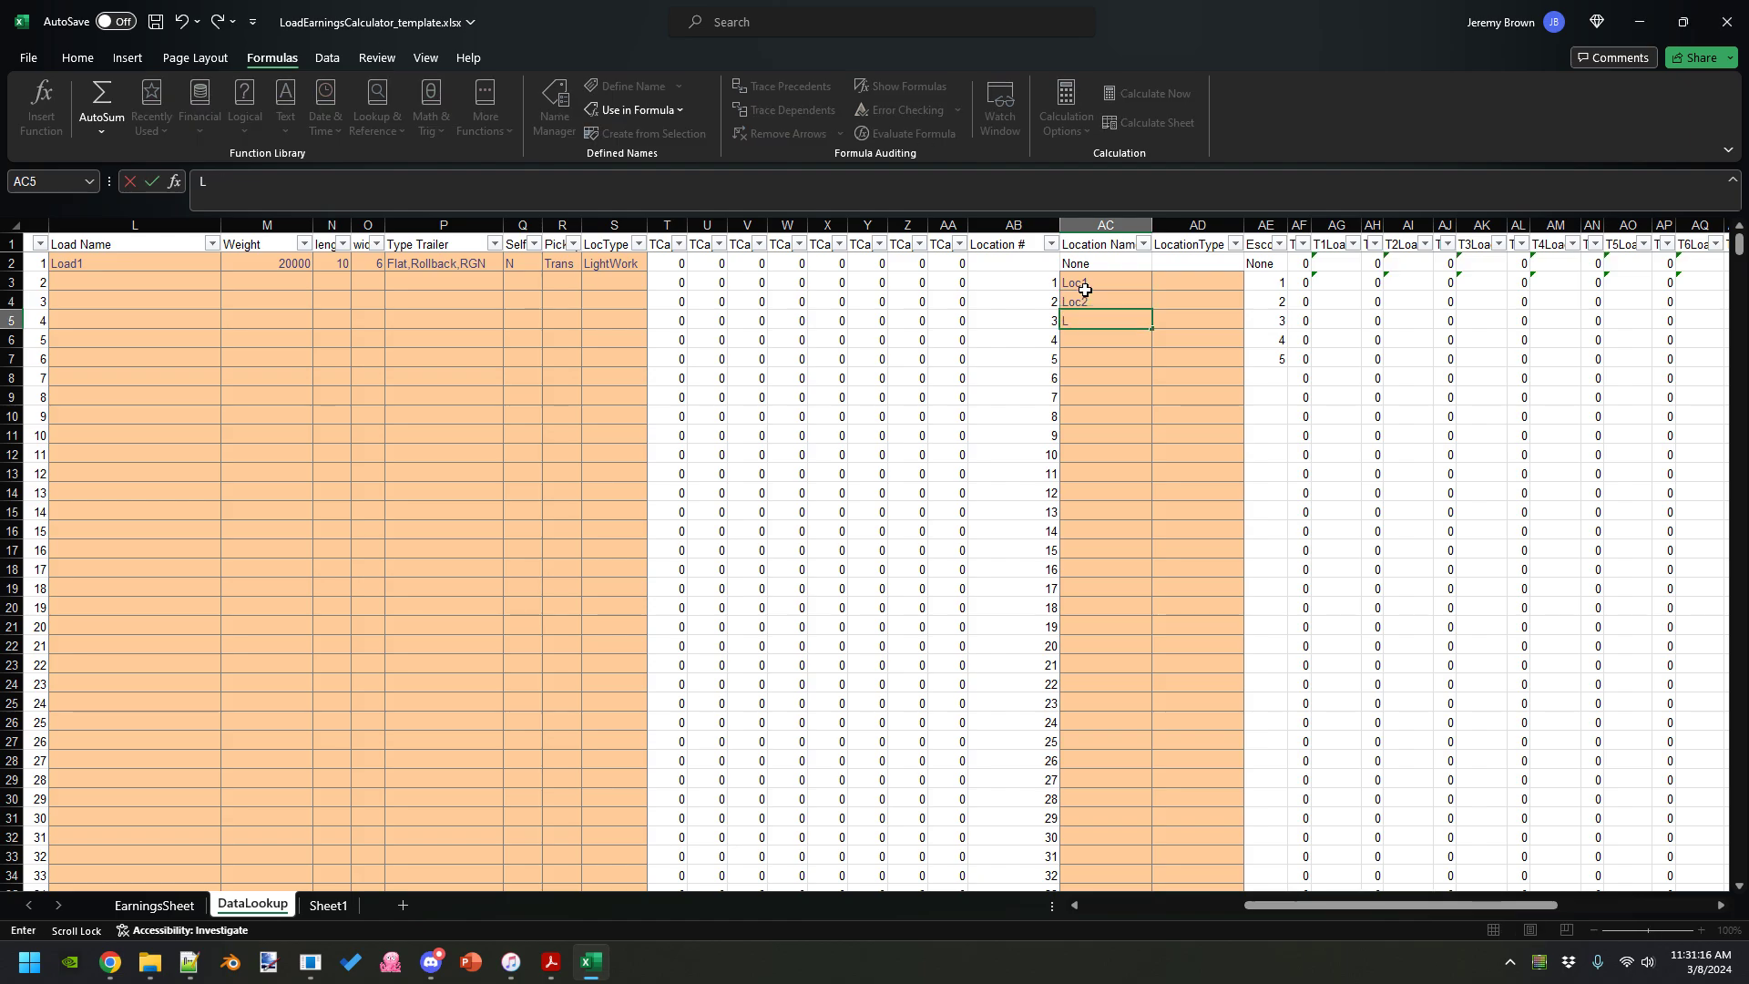
type("oc3")
key("Return")
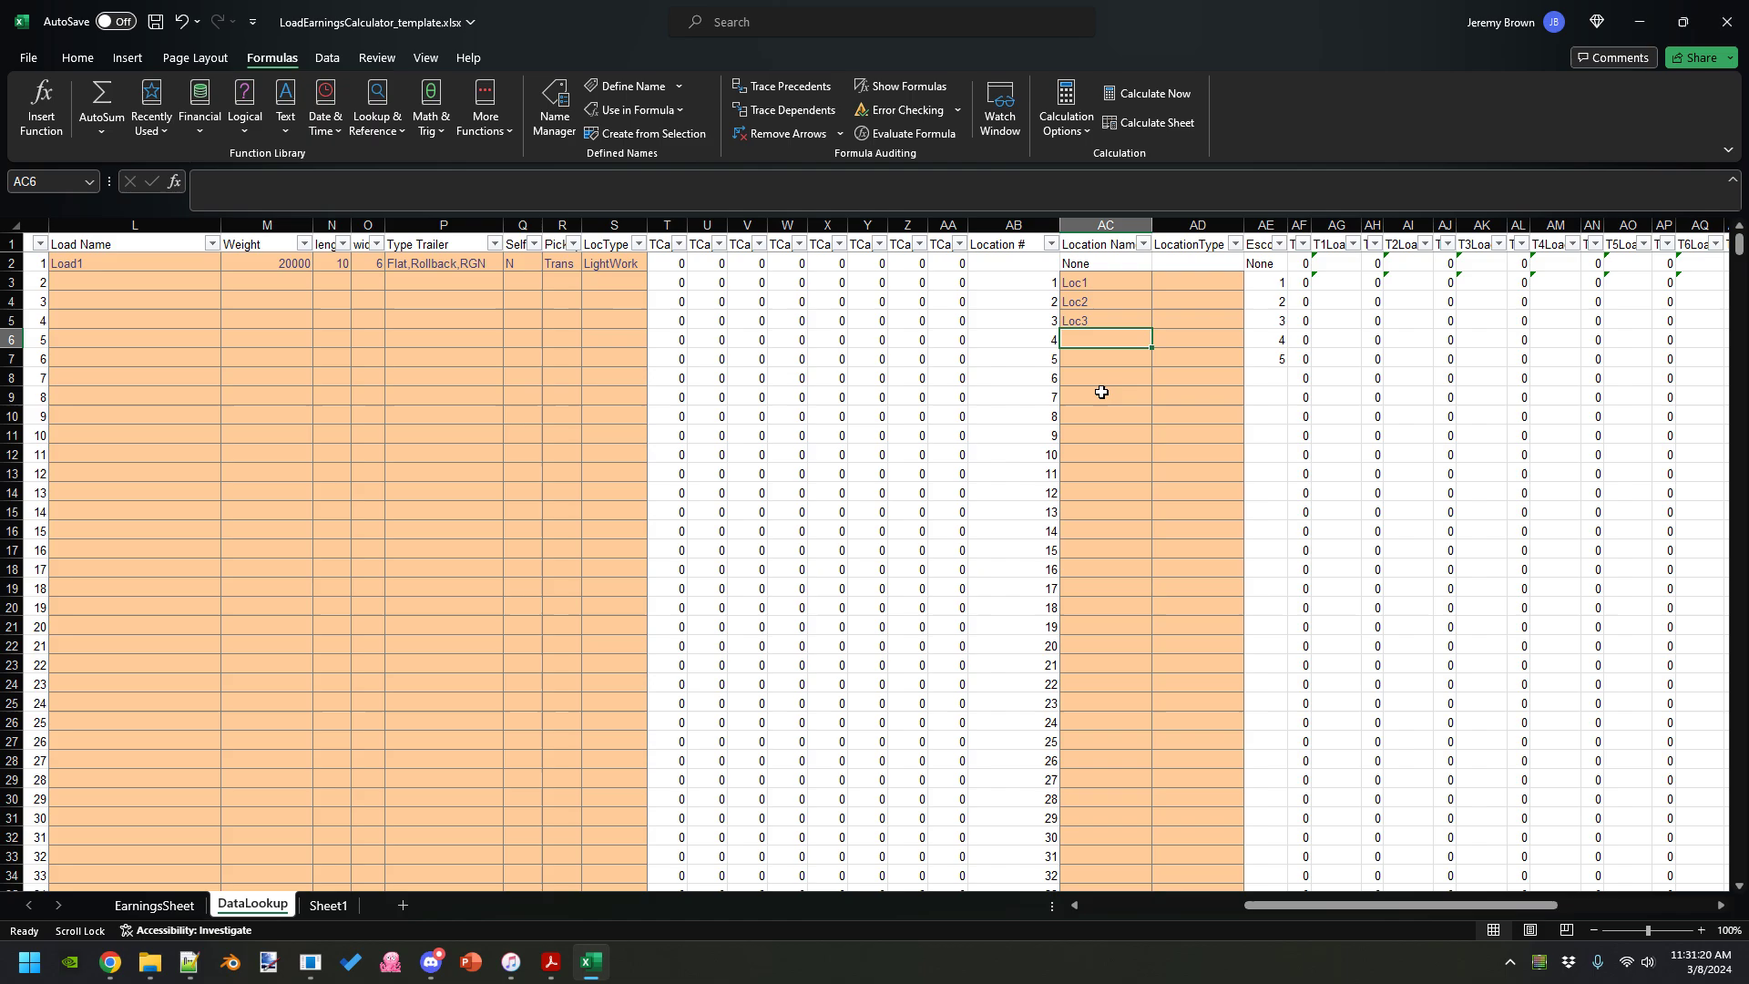
- Try Demolition and HeavyWork in turn as the location type of Loc1 in AD3
left_click(1204, 281)
left_click(1254, 283)
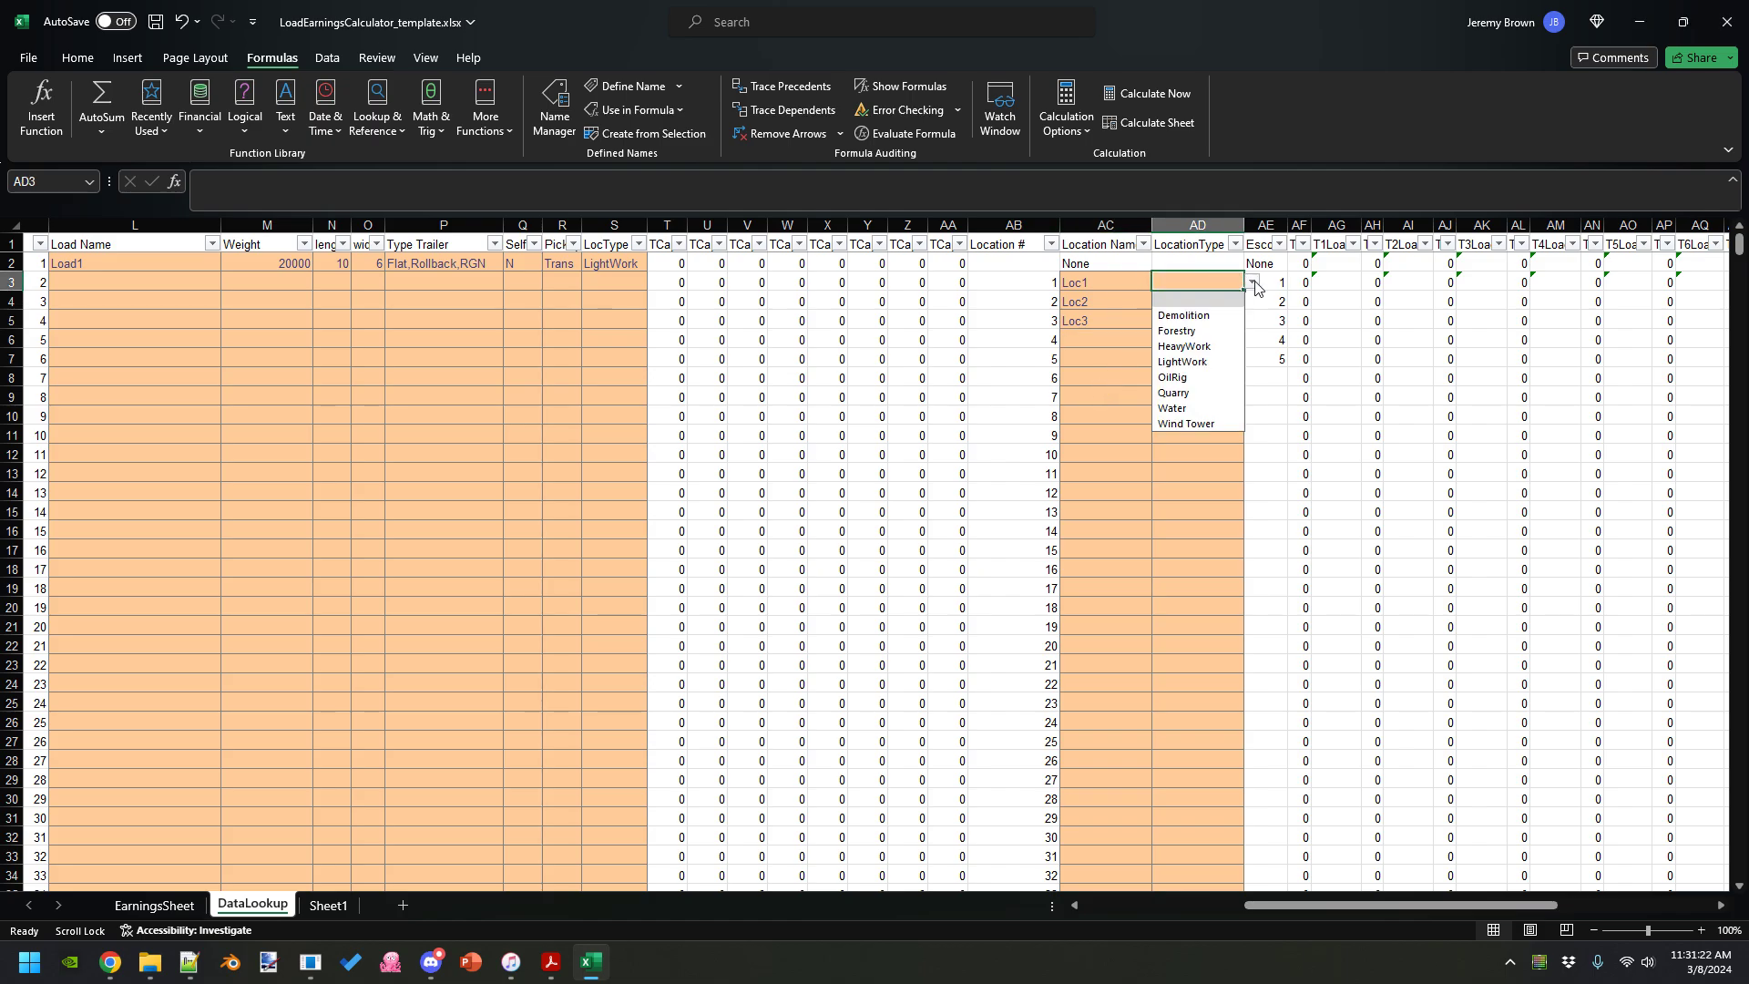
left_click(1203, 314)
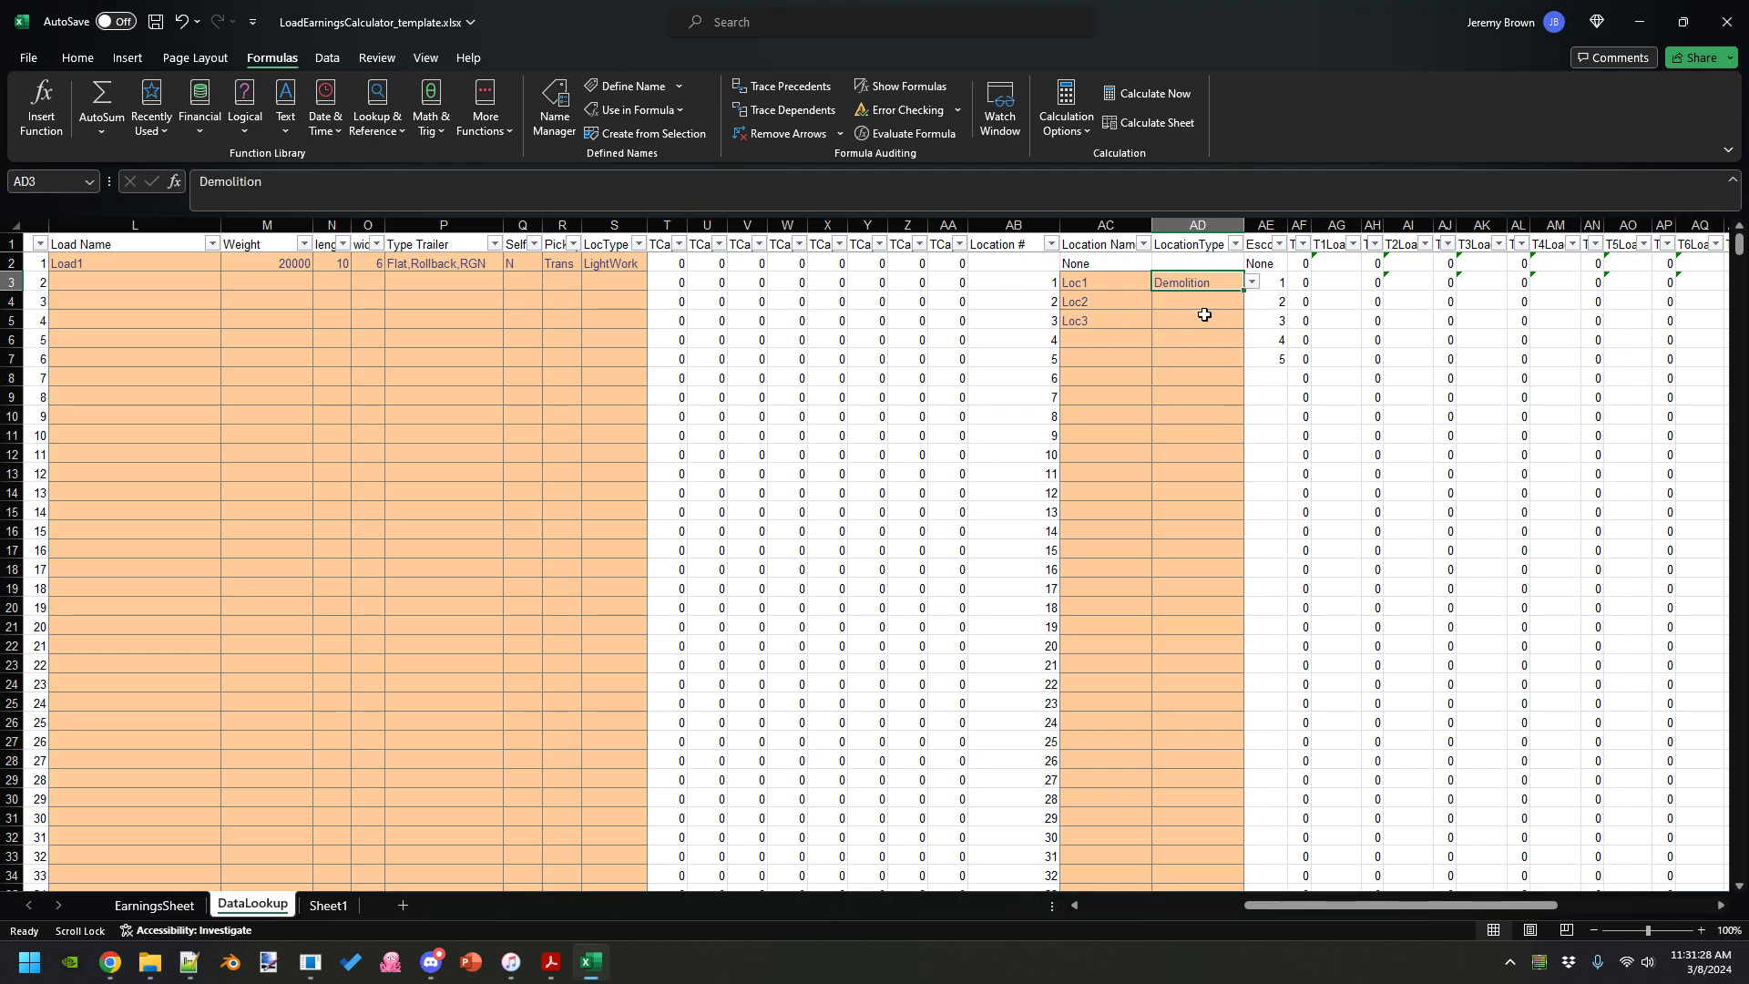
left_click(1251, 283)
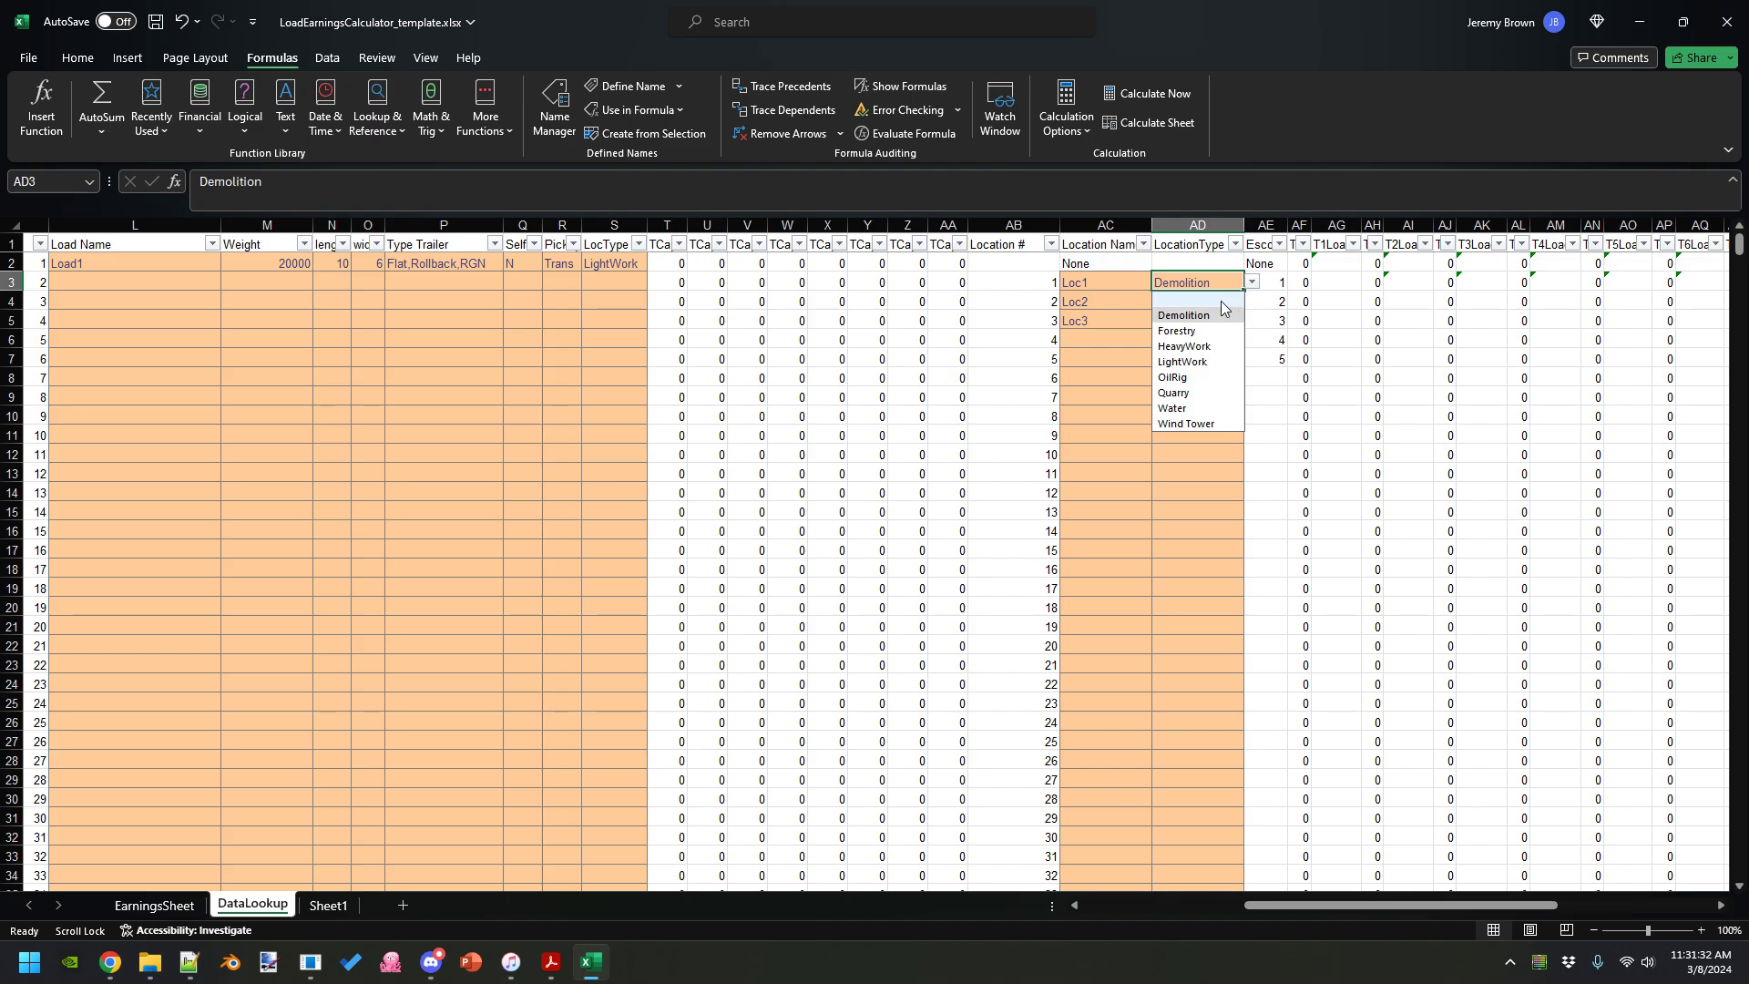
left_click(1205, 347)
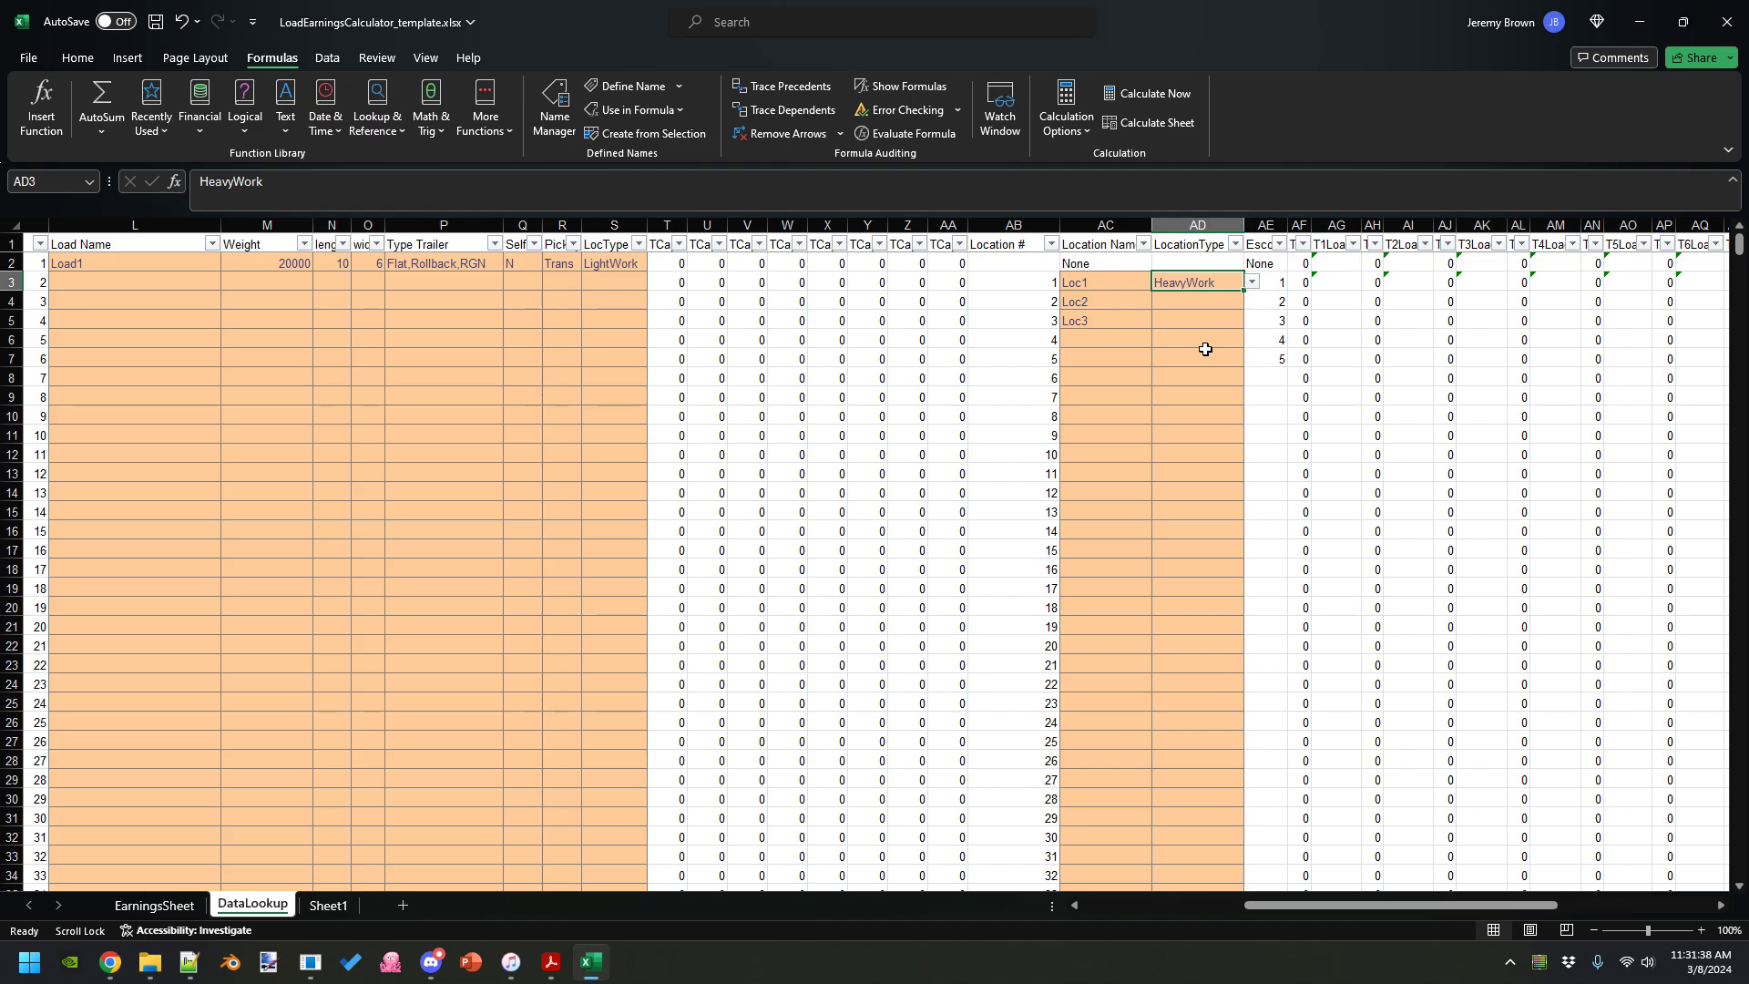
- Set Loc1's location type in AD3 to LightWork and review the other types offered for that cell
left_click(1253, 282)
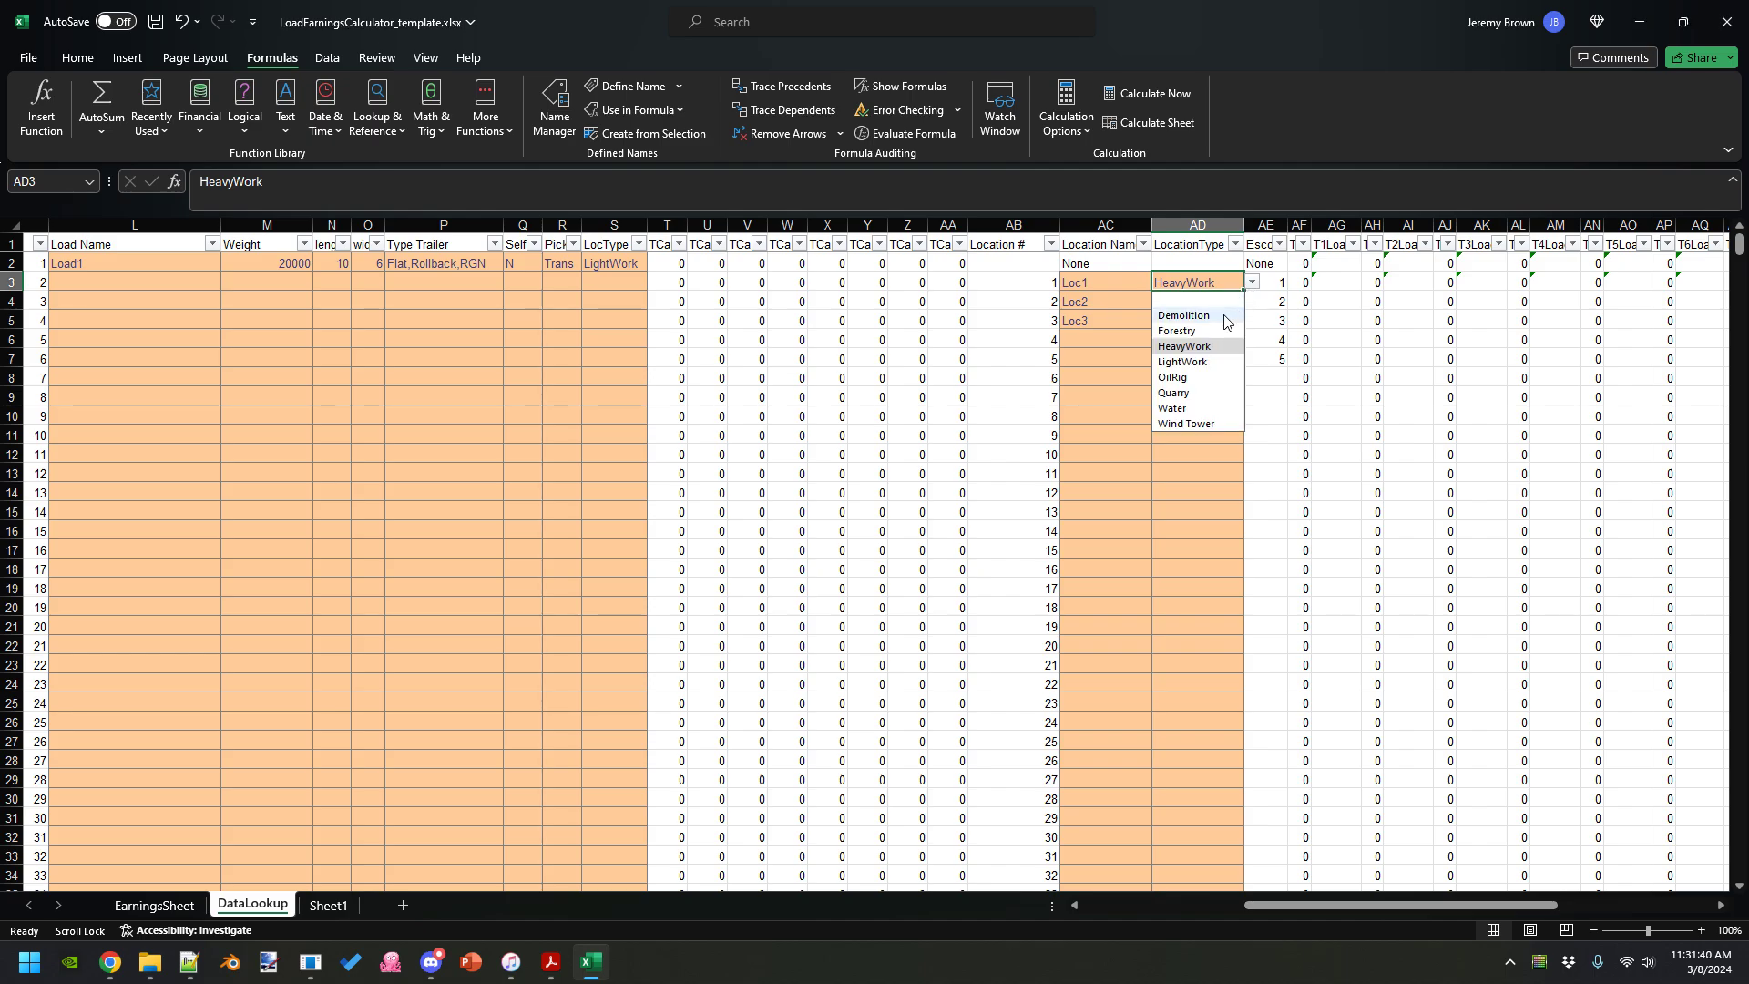
left_click(1198, 363)
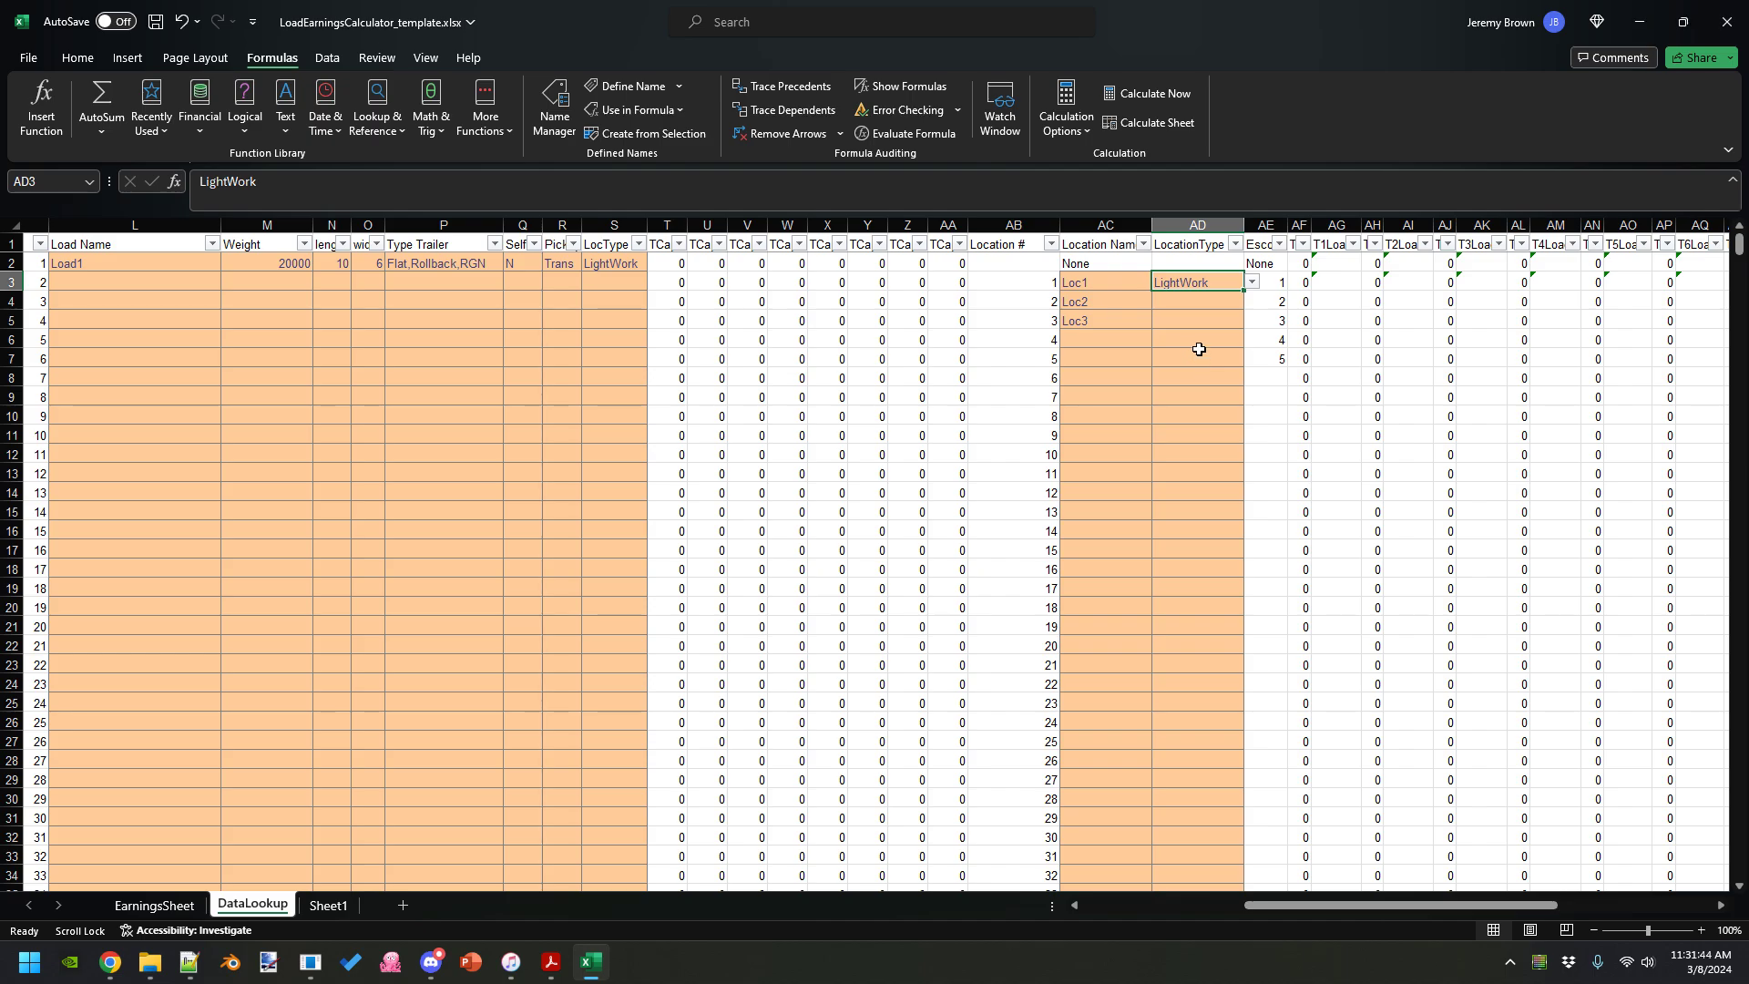
left_click(1255, 283)
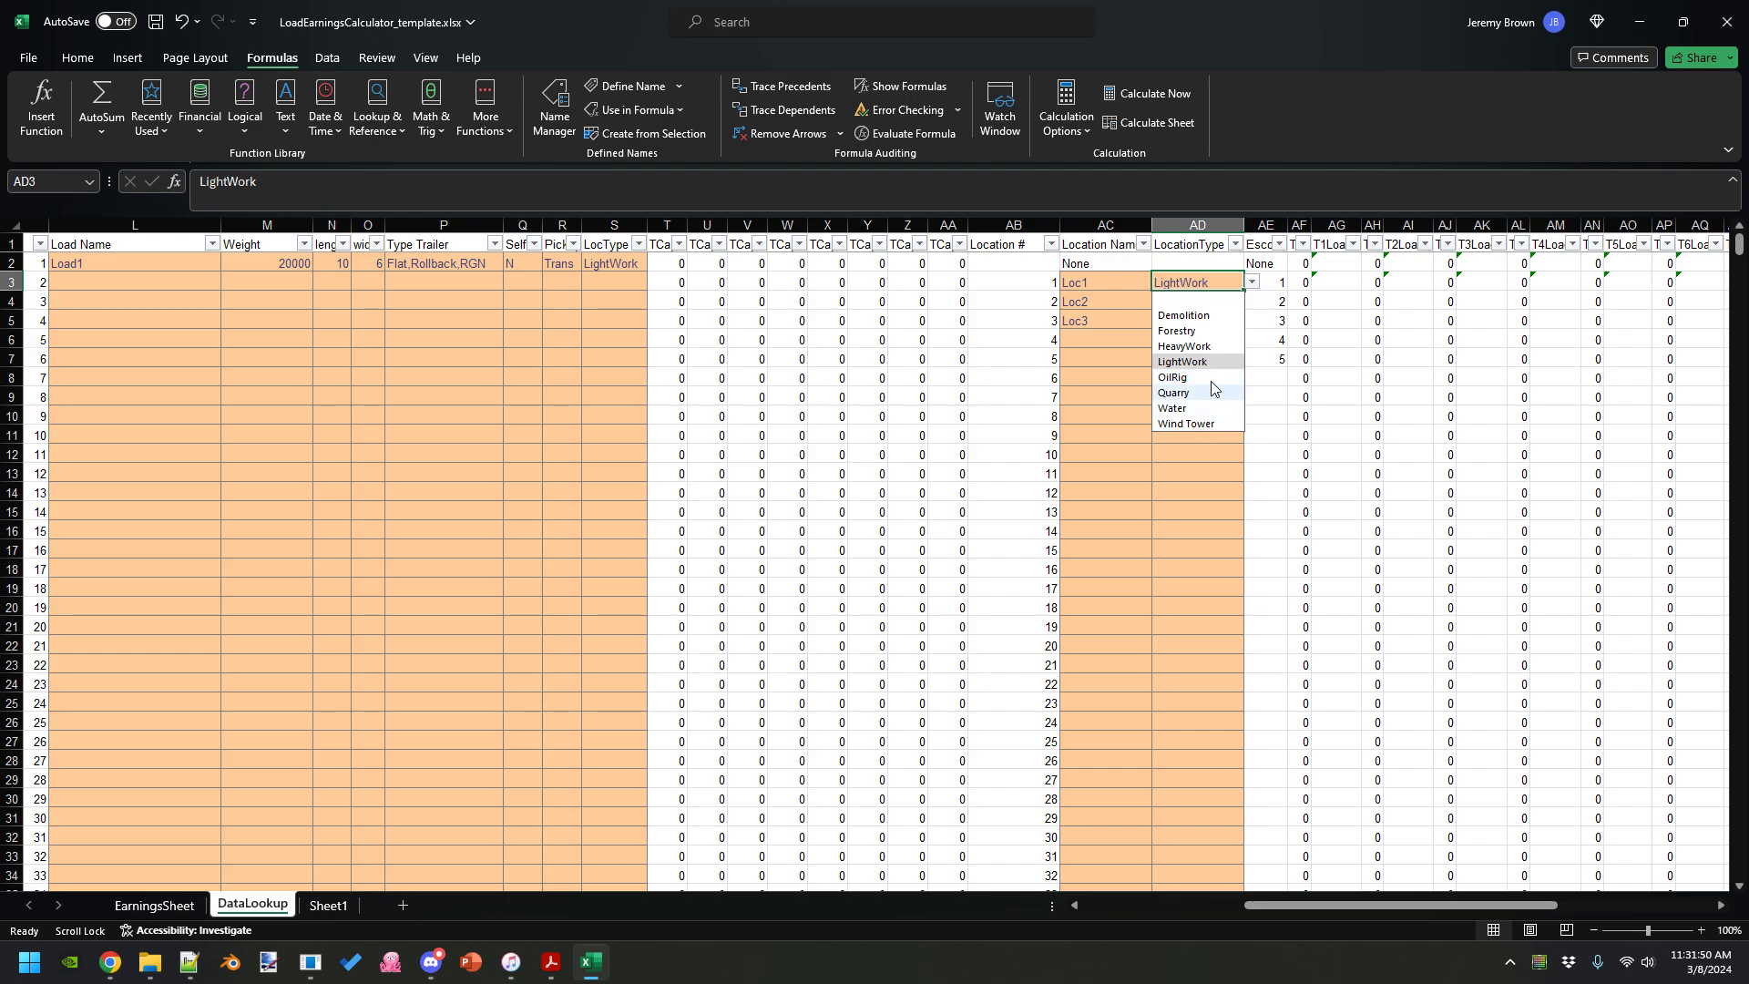
left_click(1201, 282)
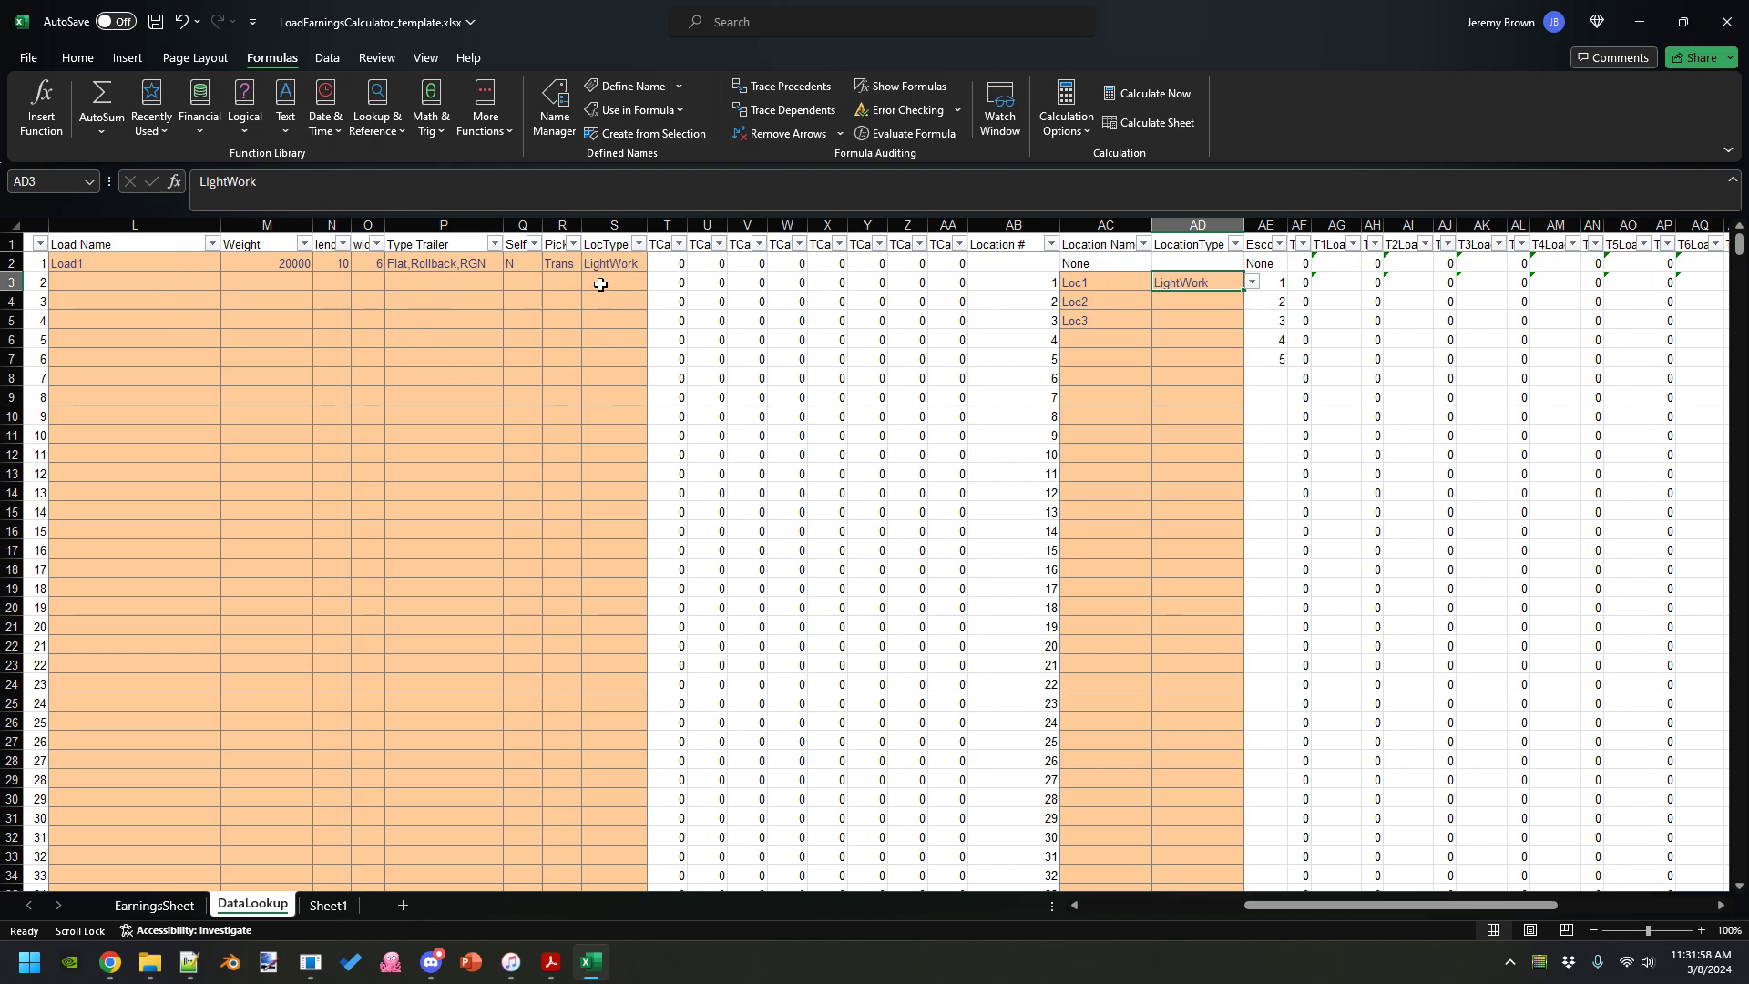
left_click(1252, 283)
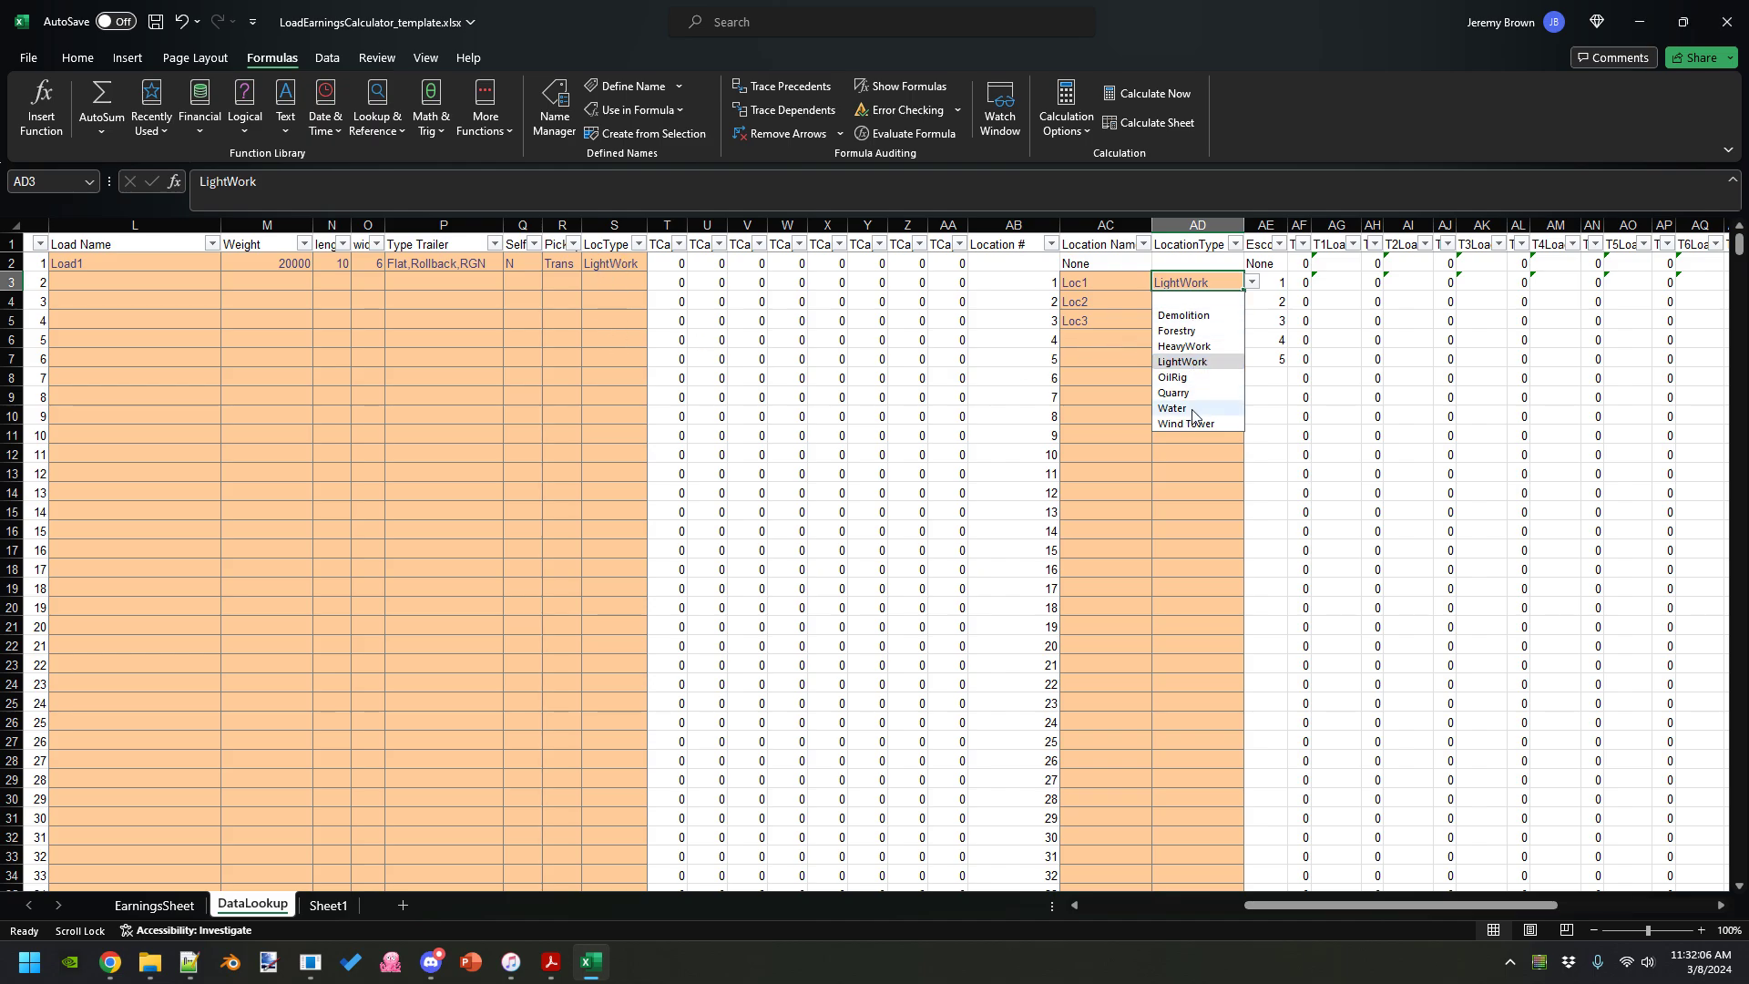
left_click(1120, 328)
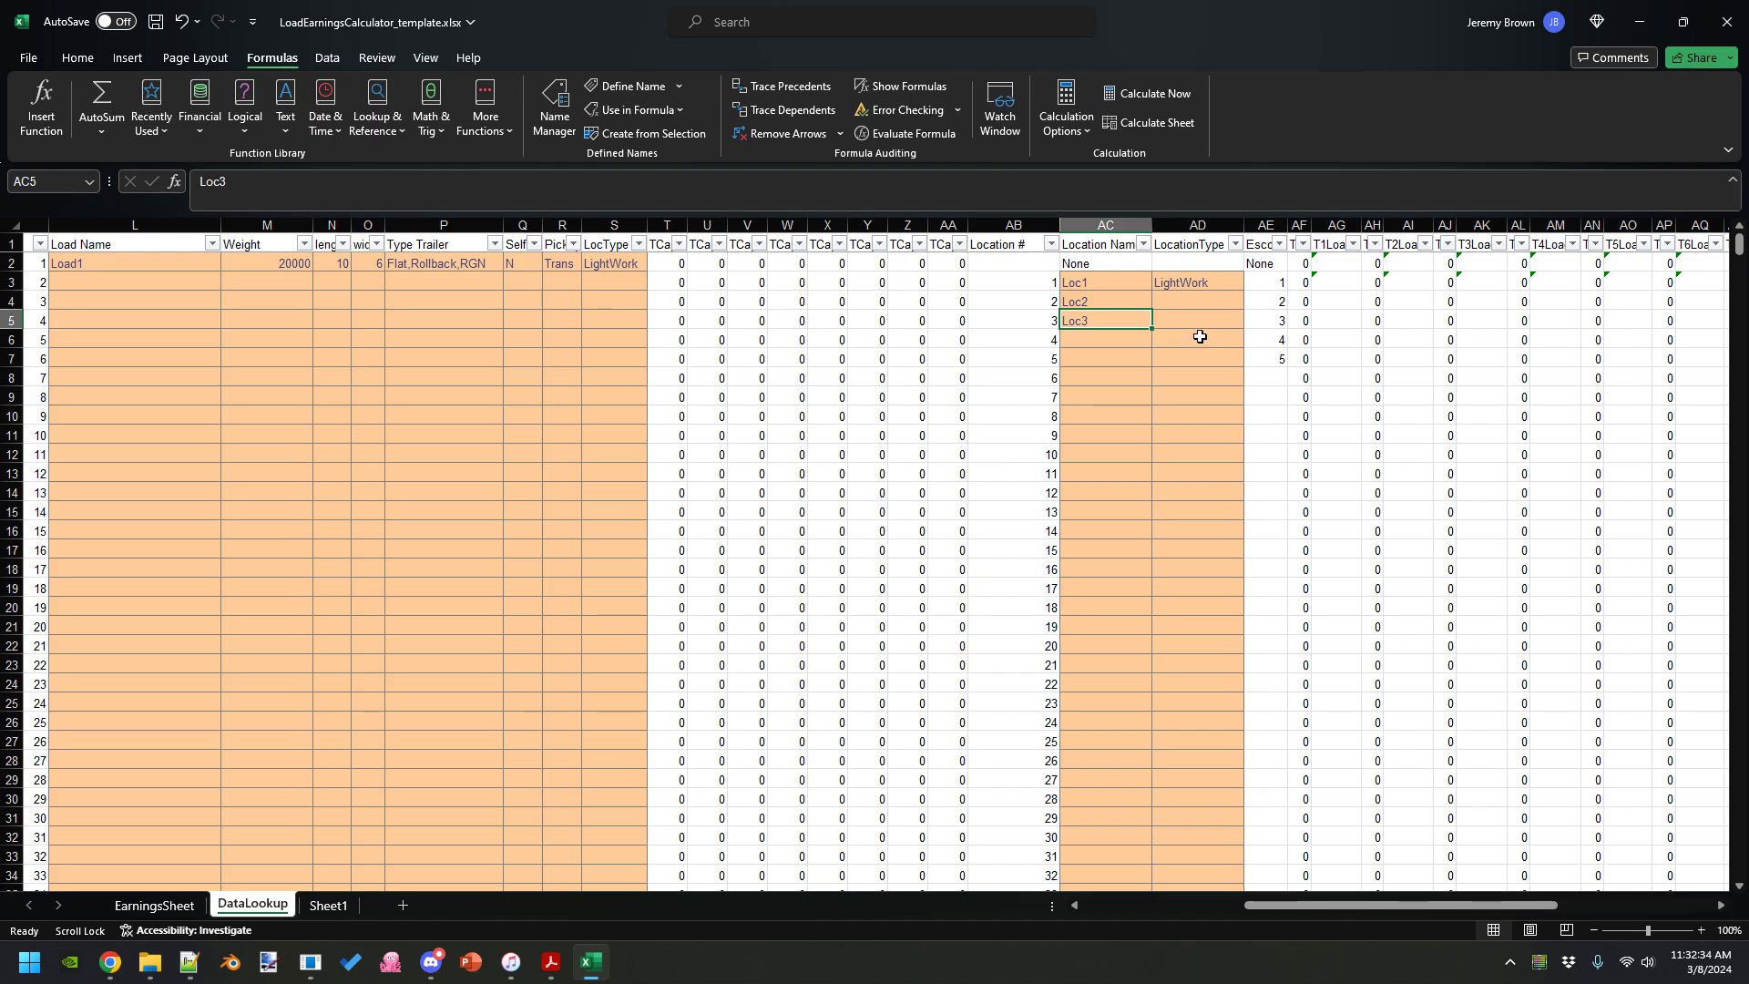
- Set the location type of Loc2 in AD4 to HeavyWork and of Loc3 in AD5 to LightWork
left_click(1203, 302)
left_click(1255, 302)
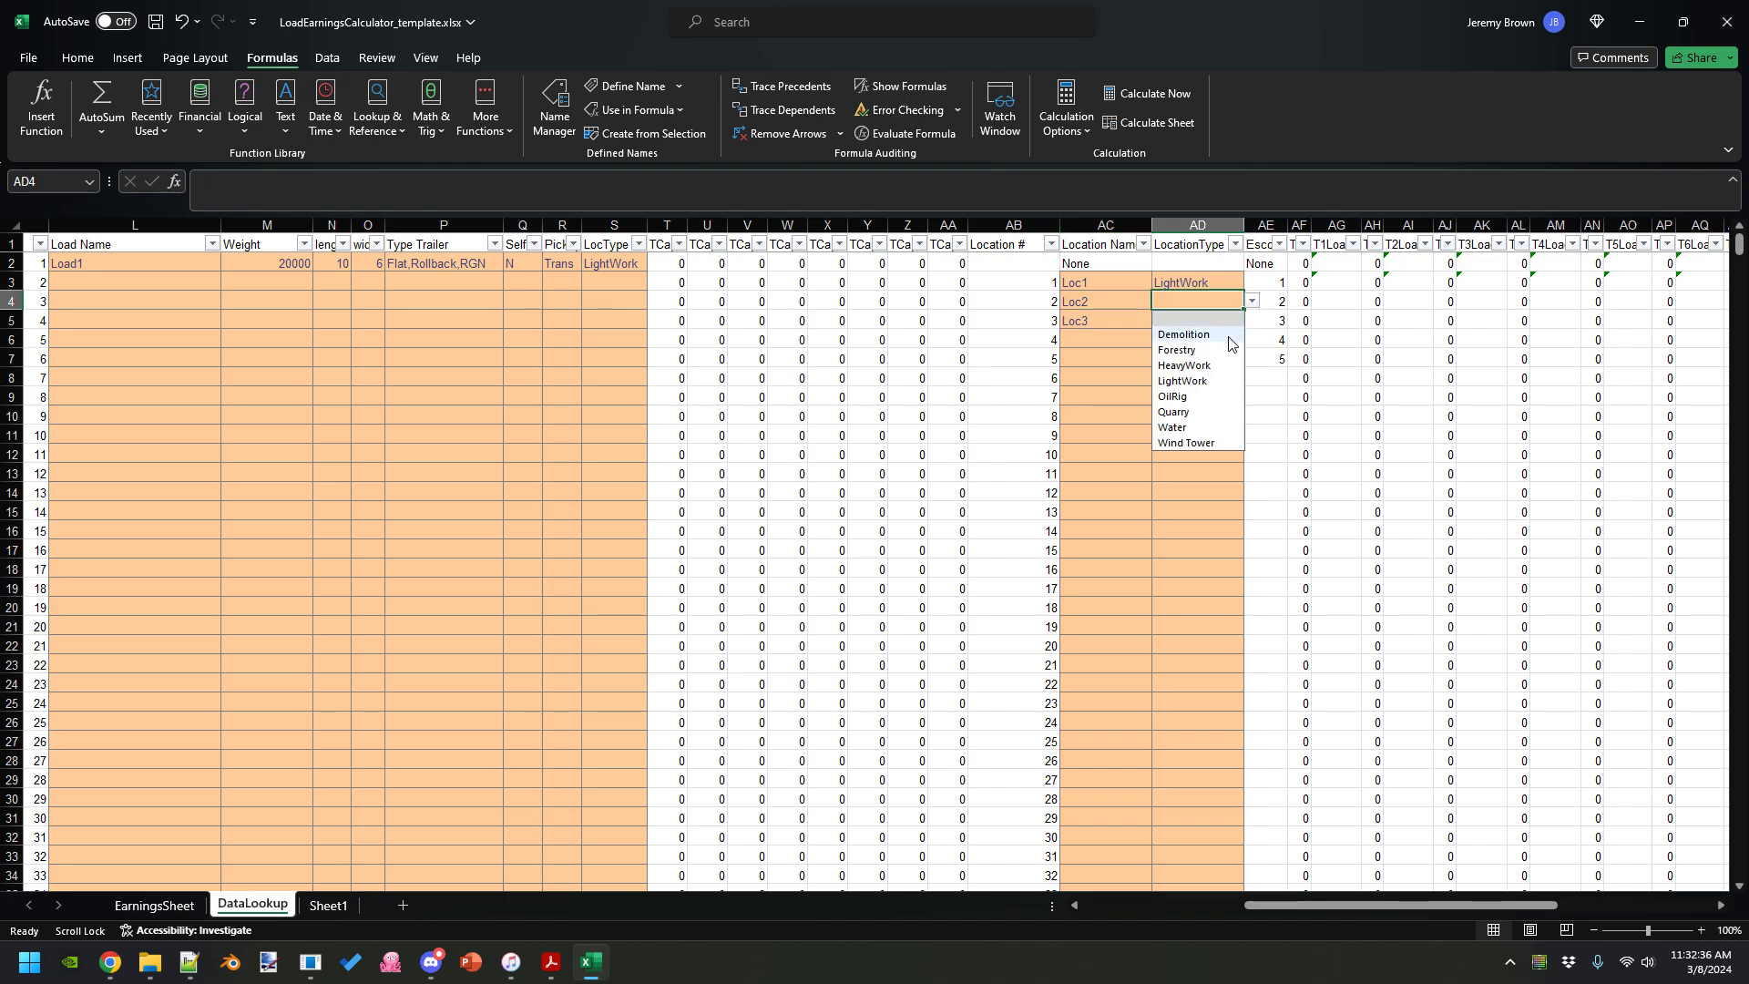
left_click(1214, 368)
left_click(1211, 322)
left_click(1254, 320)
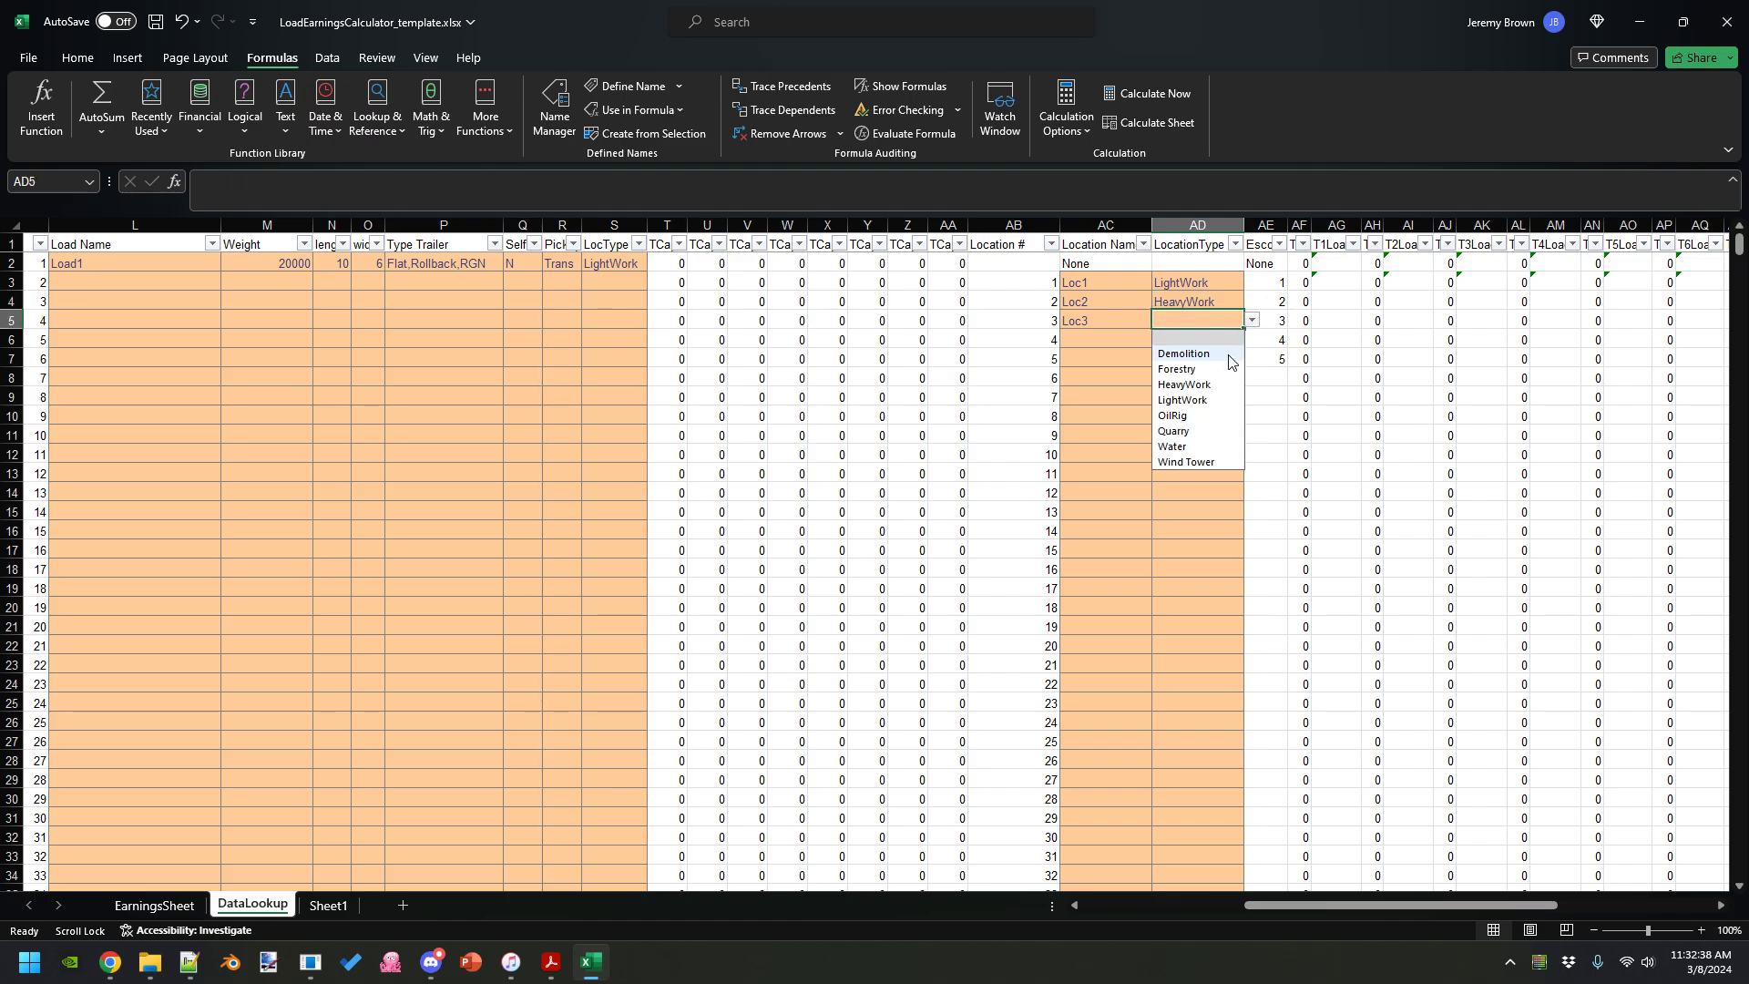
left_click(1217, 401)
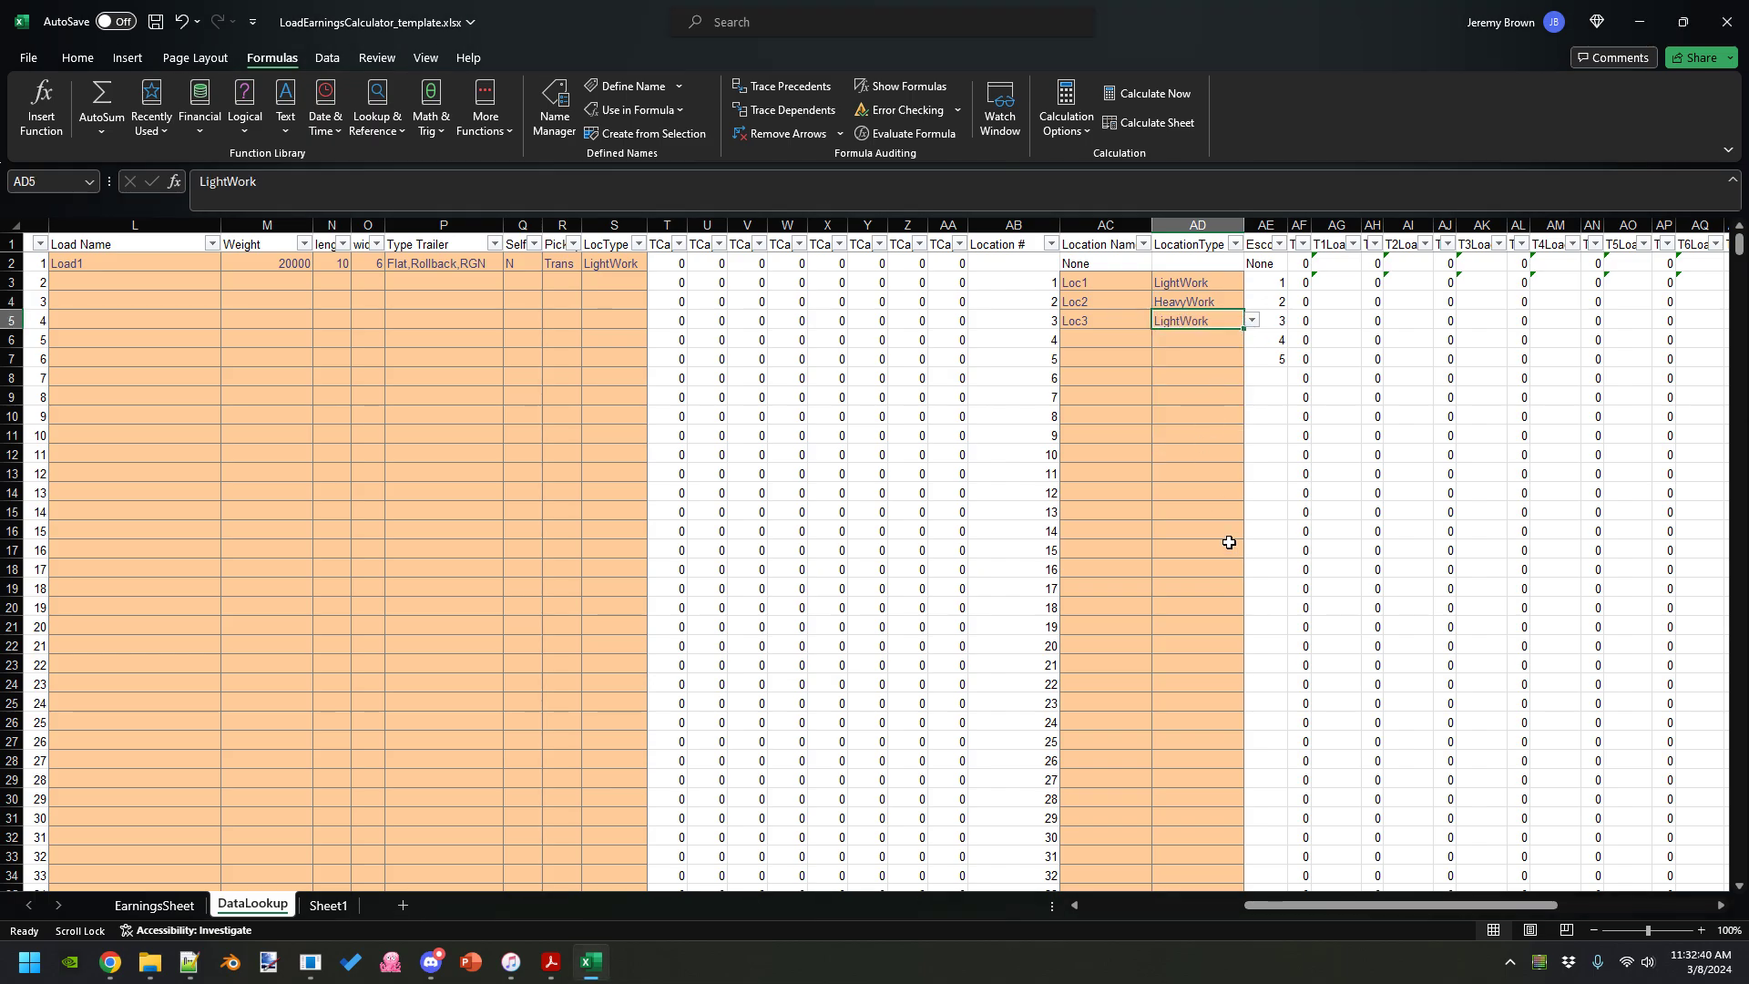
- Enter the load names Load2 and Load3 in cells L3 and L4
left_click(108, 289)
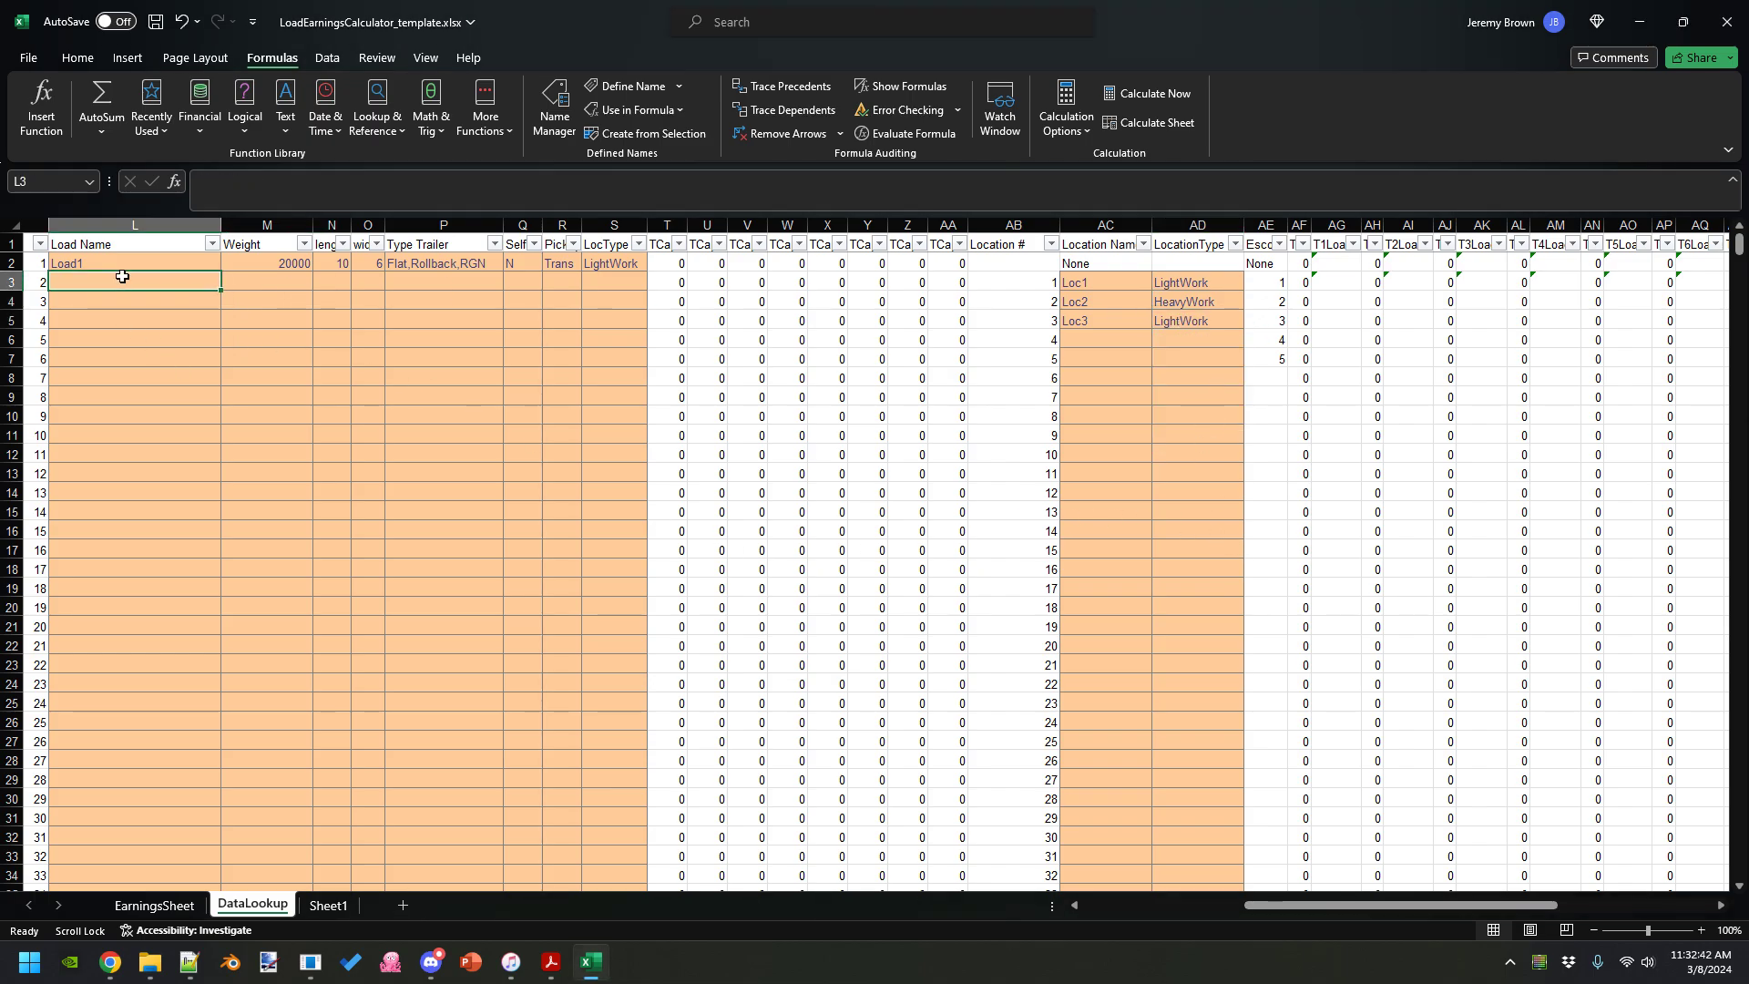
type("L")
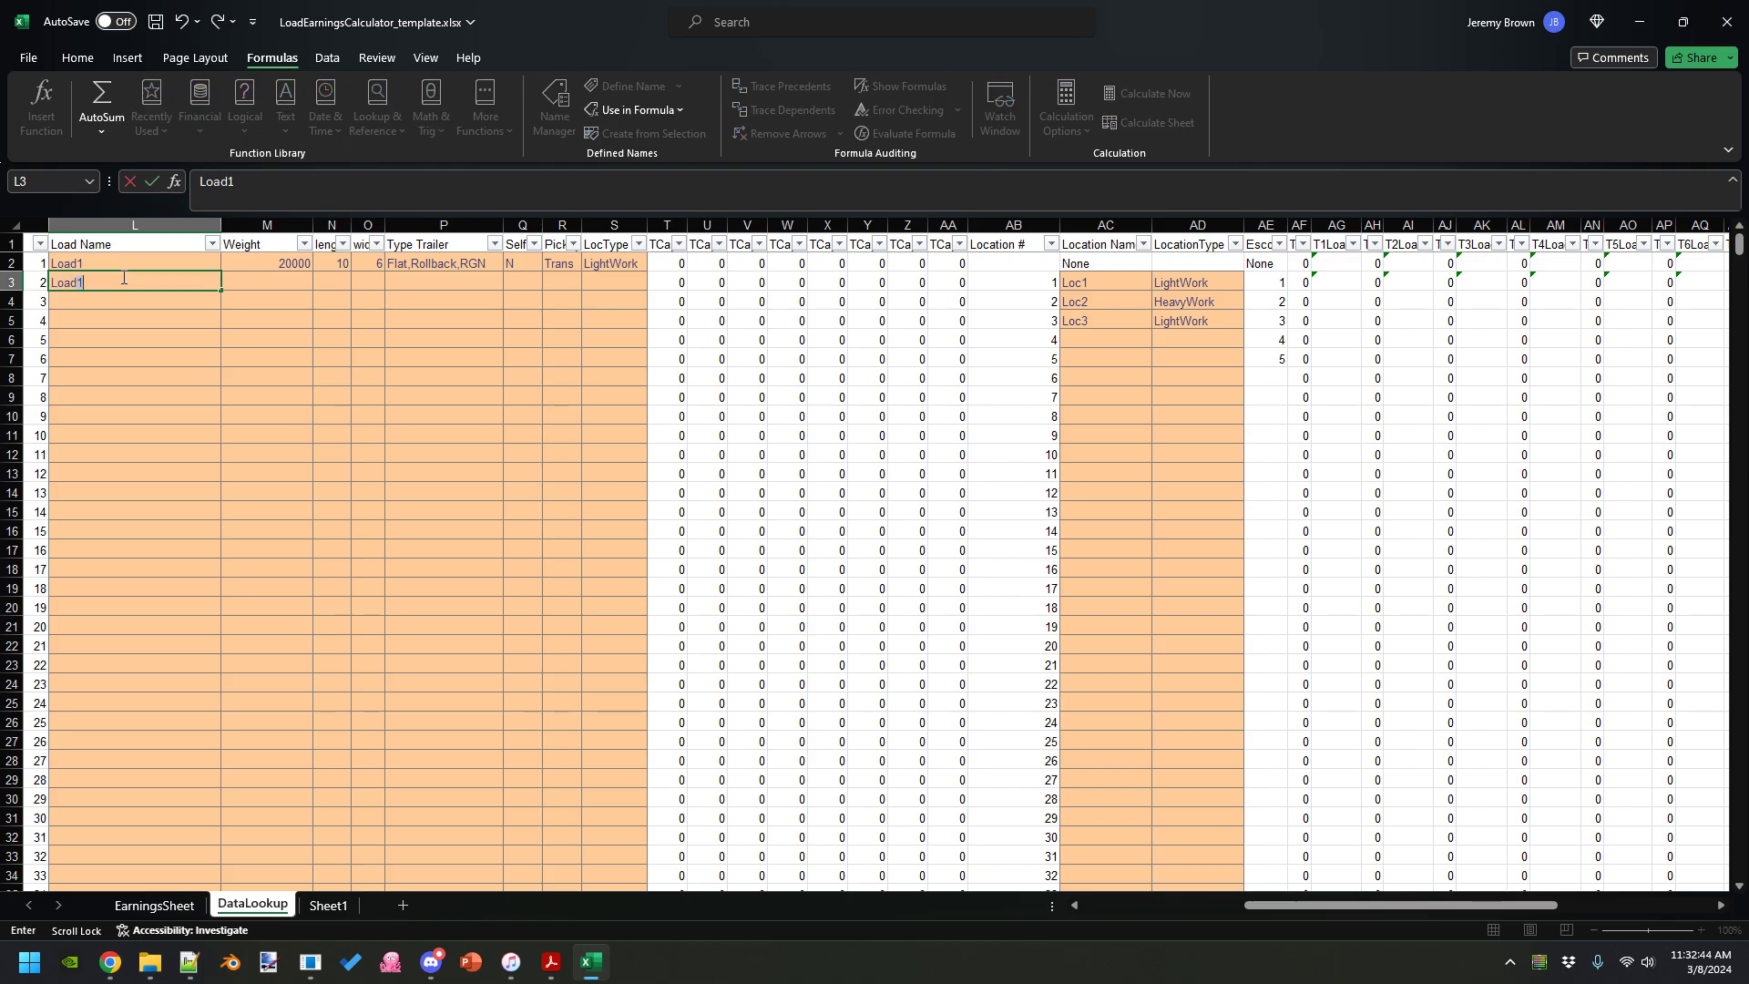
type("oad2")
key("Return")
type("Load3")
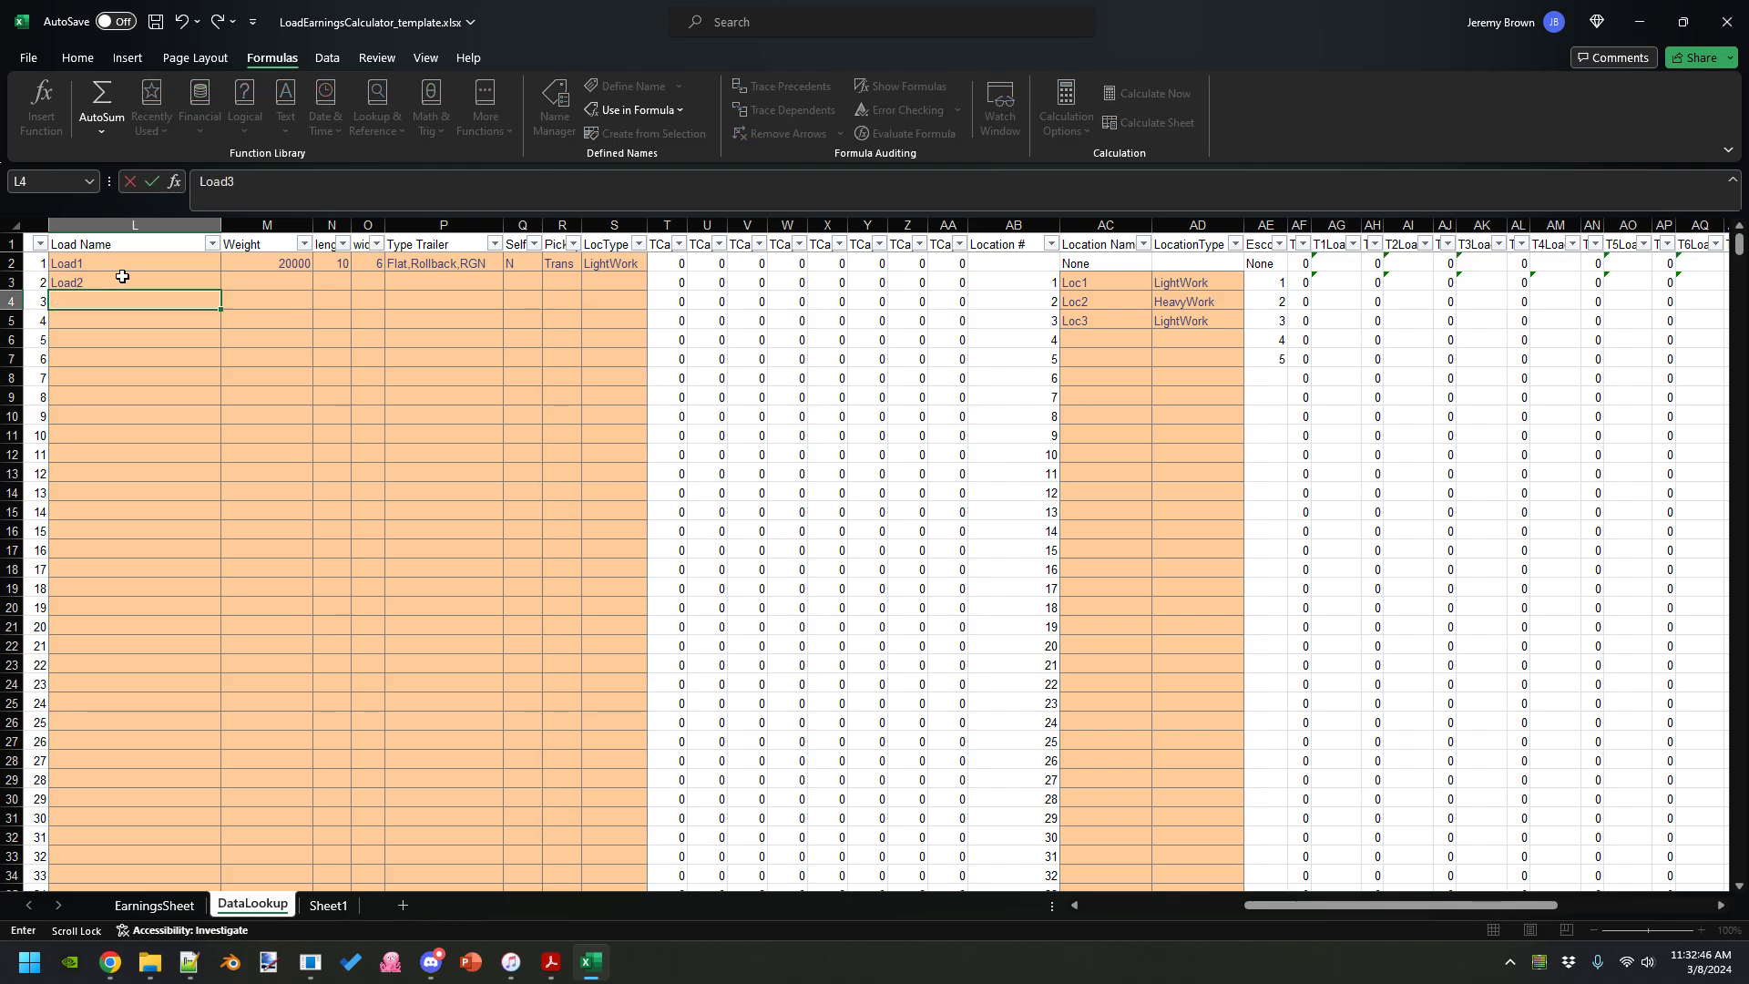
key("Tab")
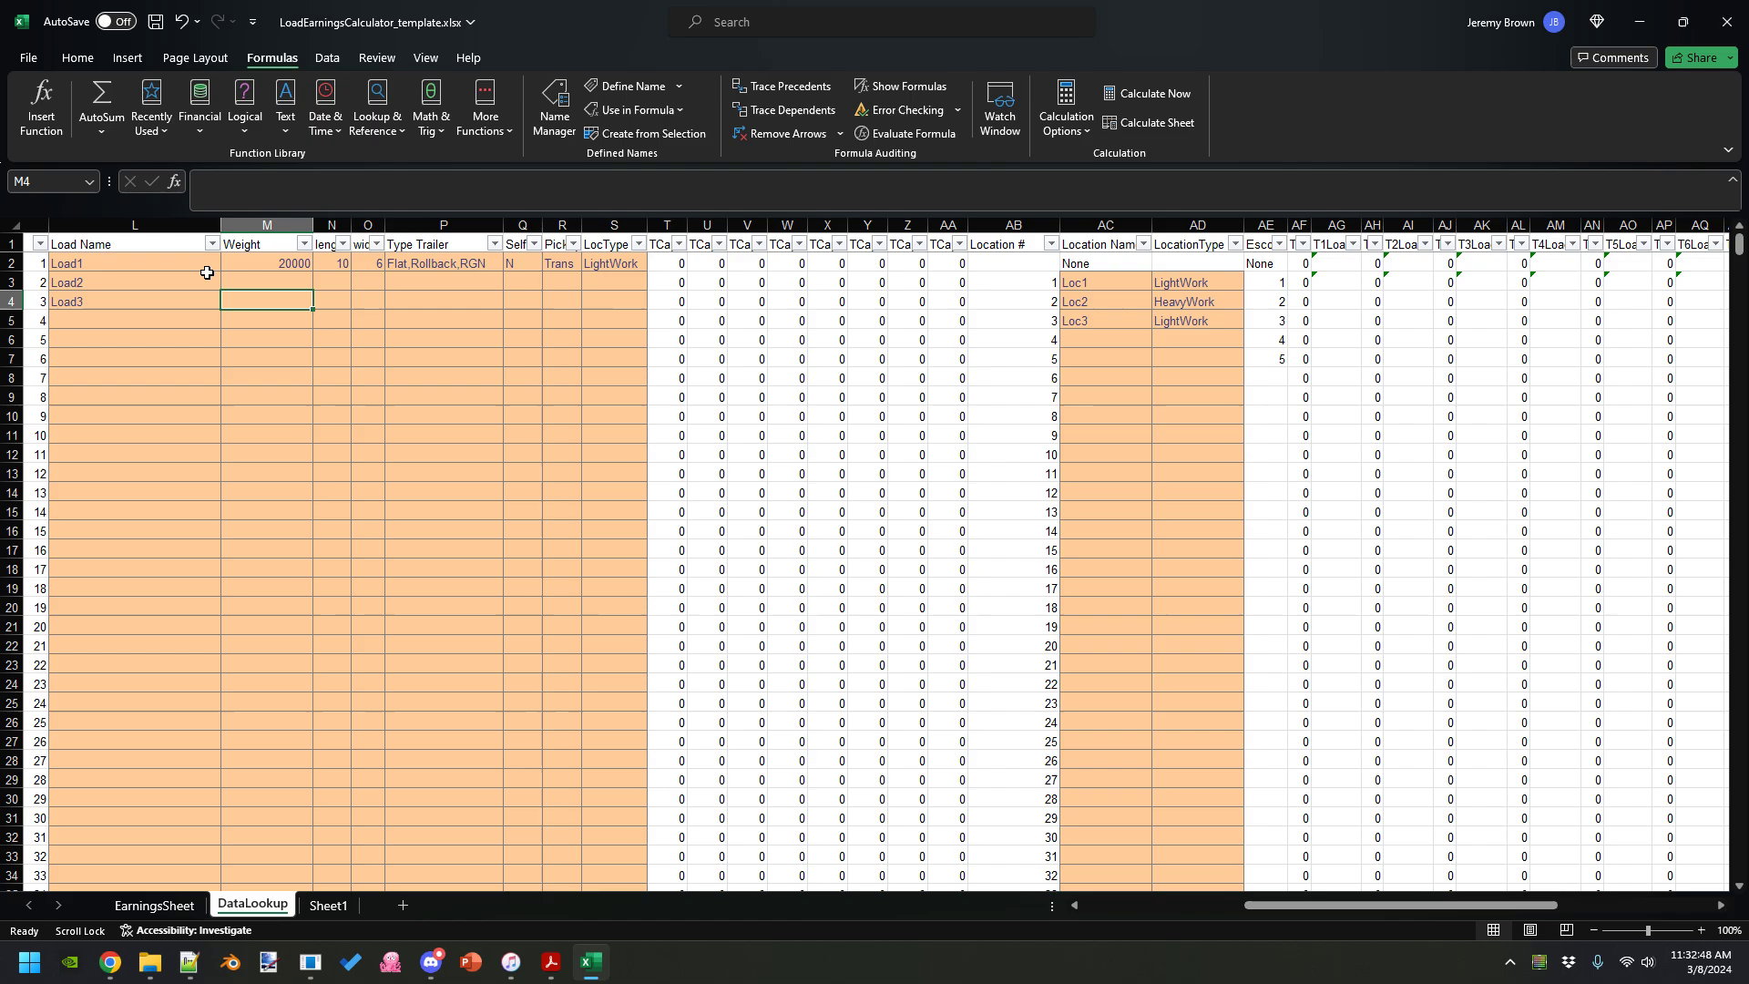
- Enter the weights 30000 for Load2 in M3 and 10000 for Load3 in M4
left_click(255, 278)
type("3")
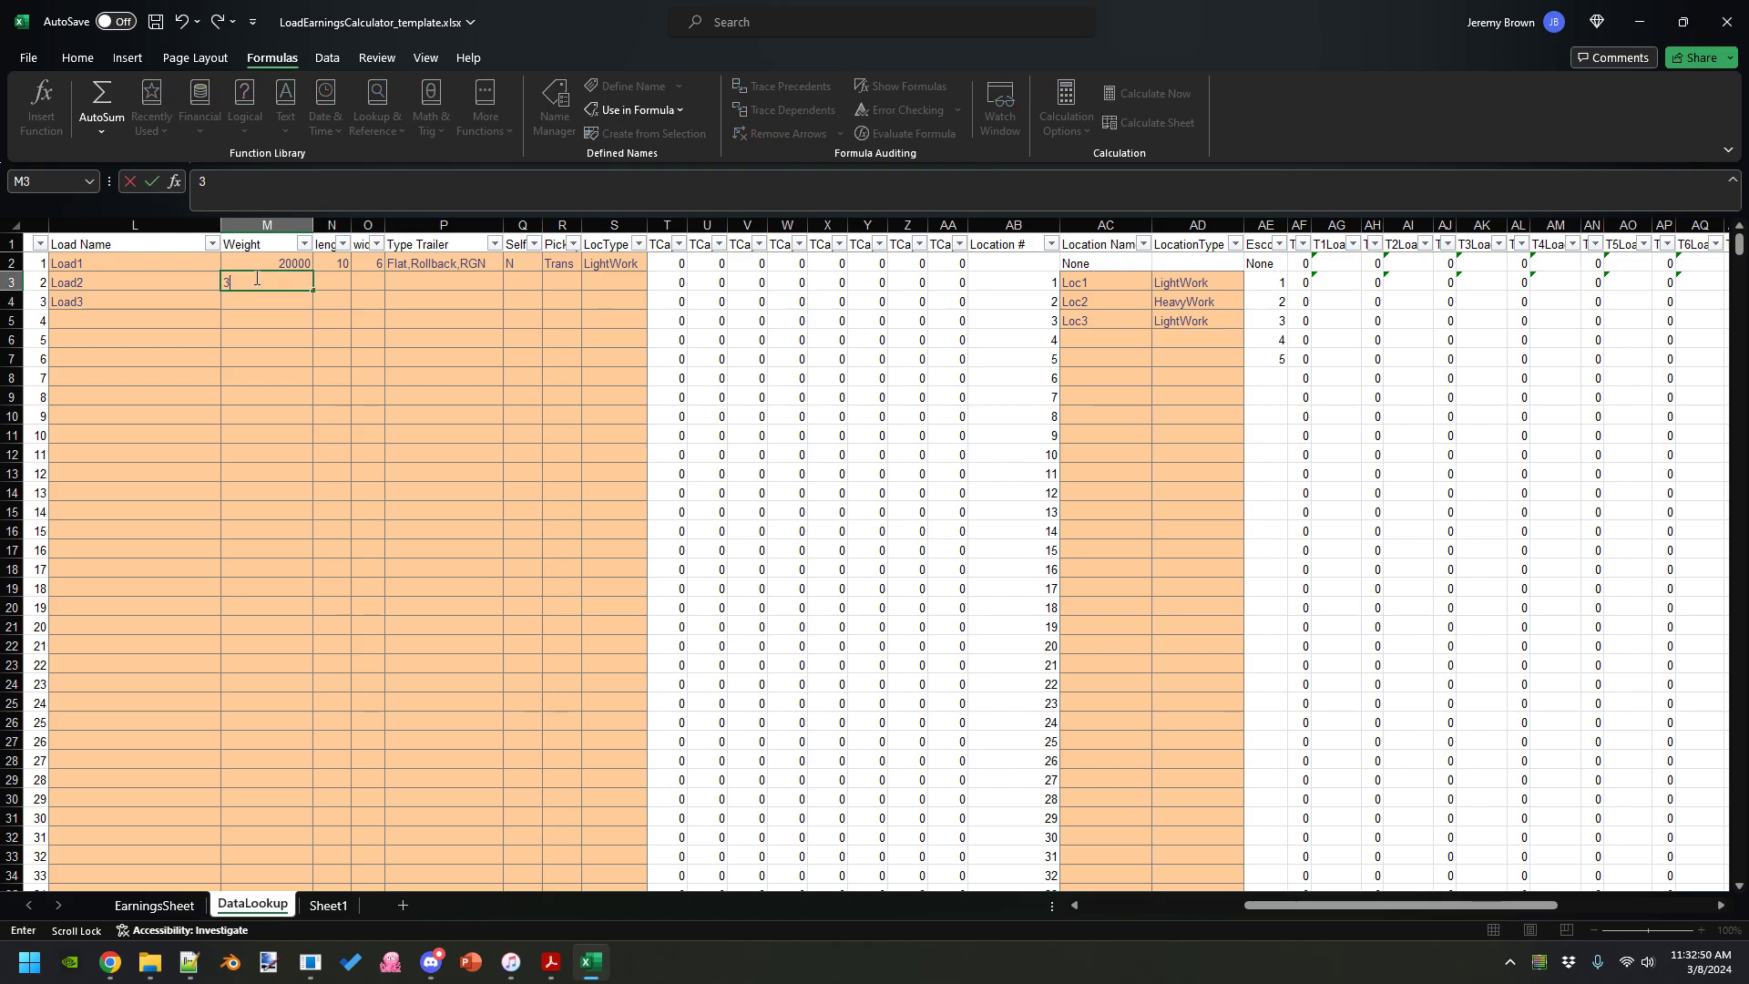
type("0000")
key("Return")
type("10000")
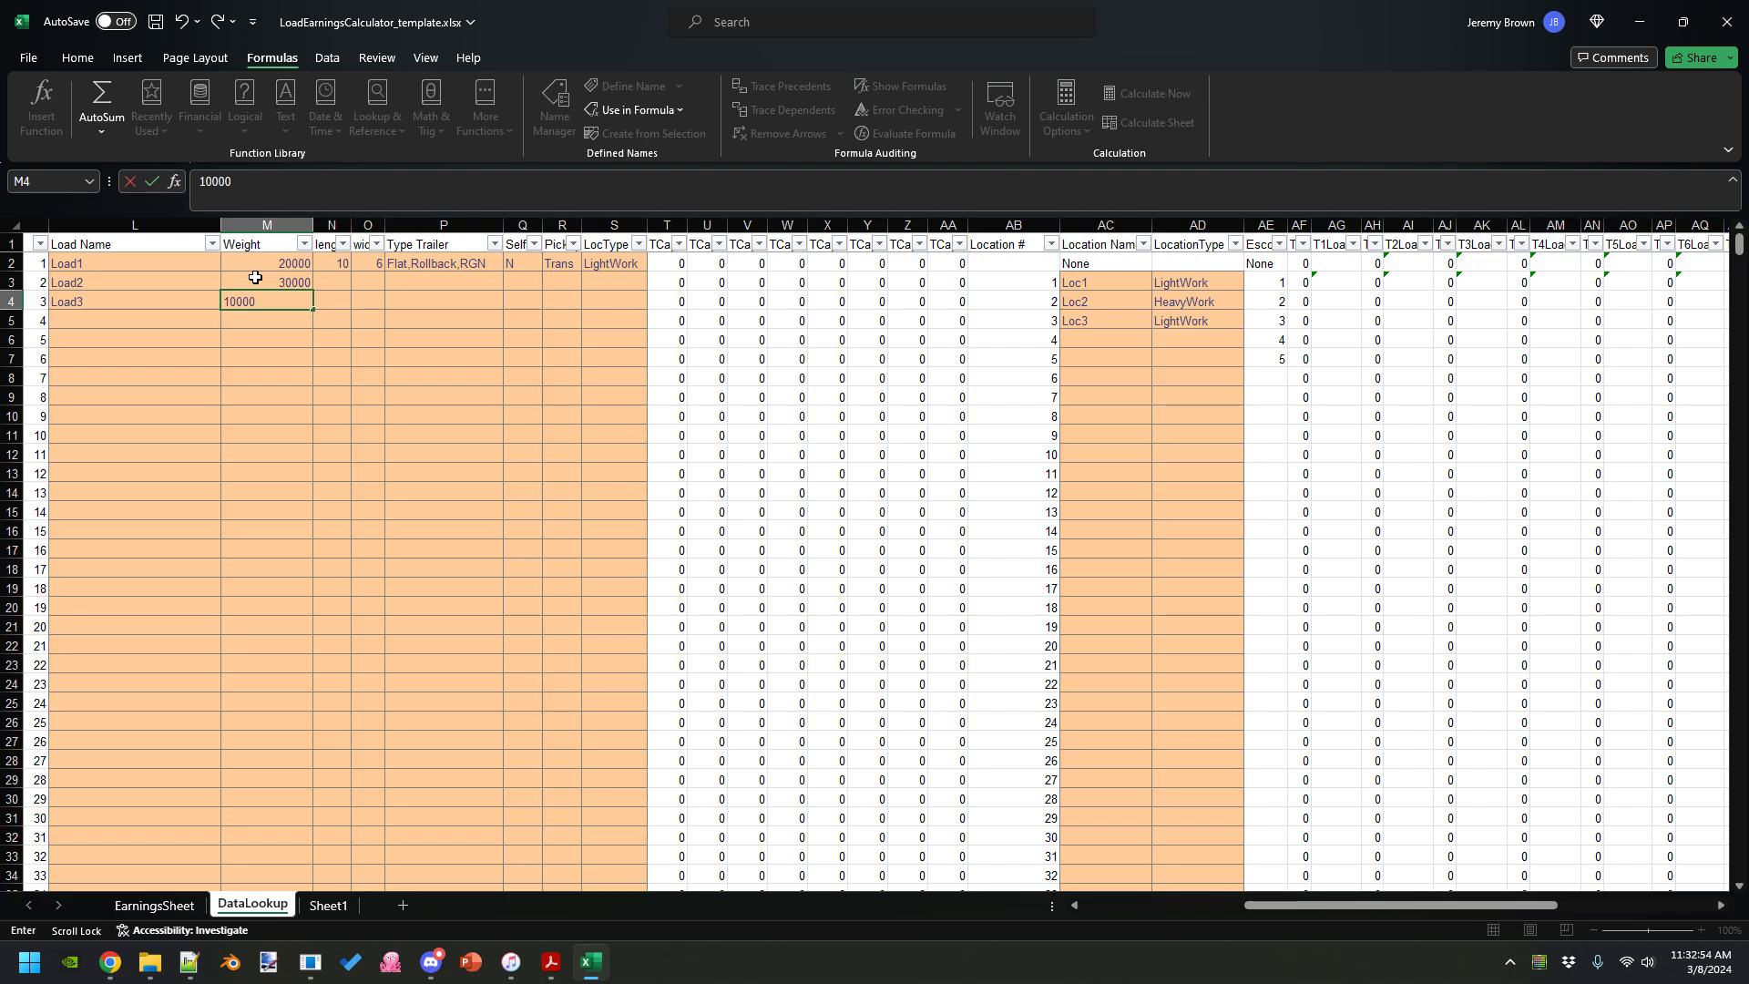
scroll(255, 278, "right", 1)
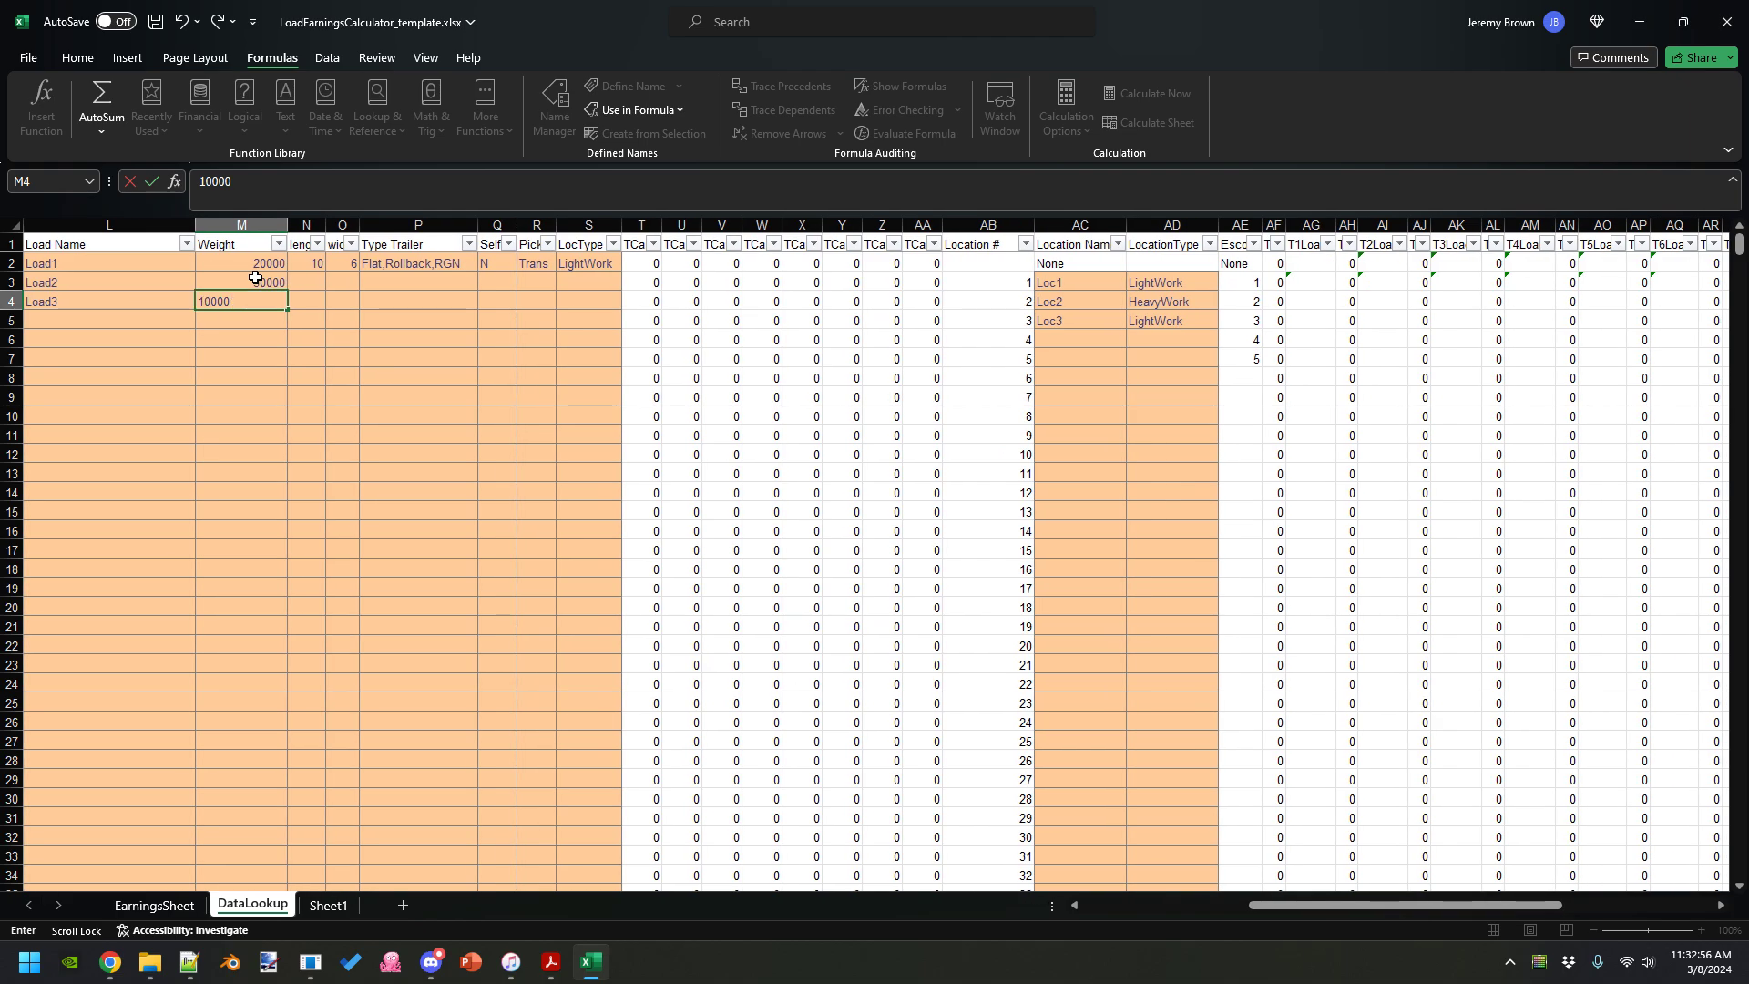
- Set Load2's length to 15 in N3 and its width to 10 in O3
left_click(317, 288)
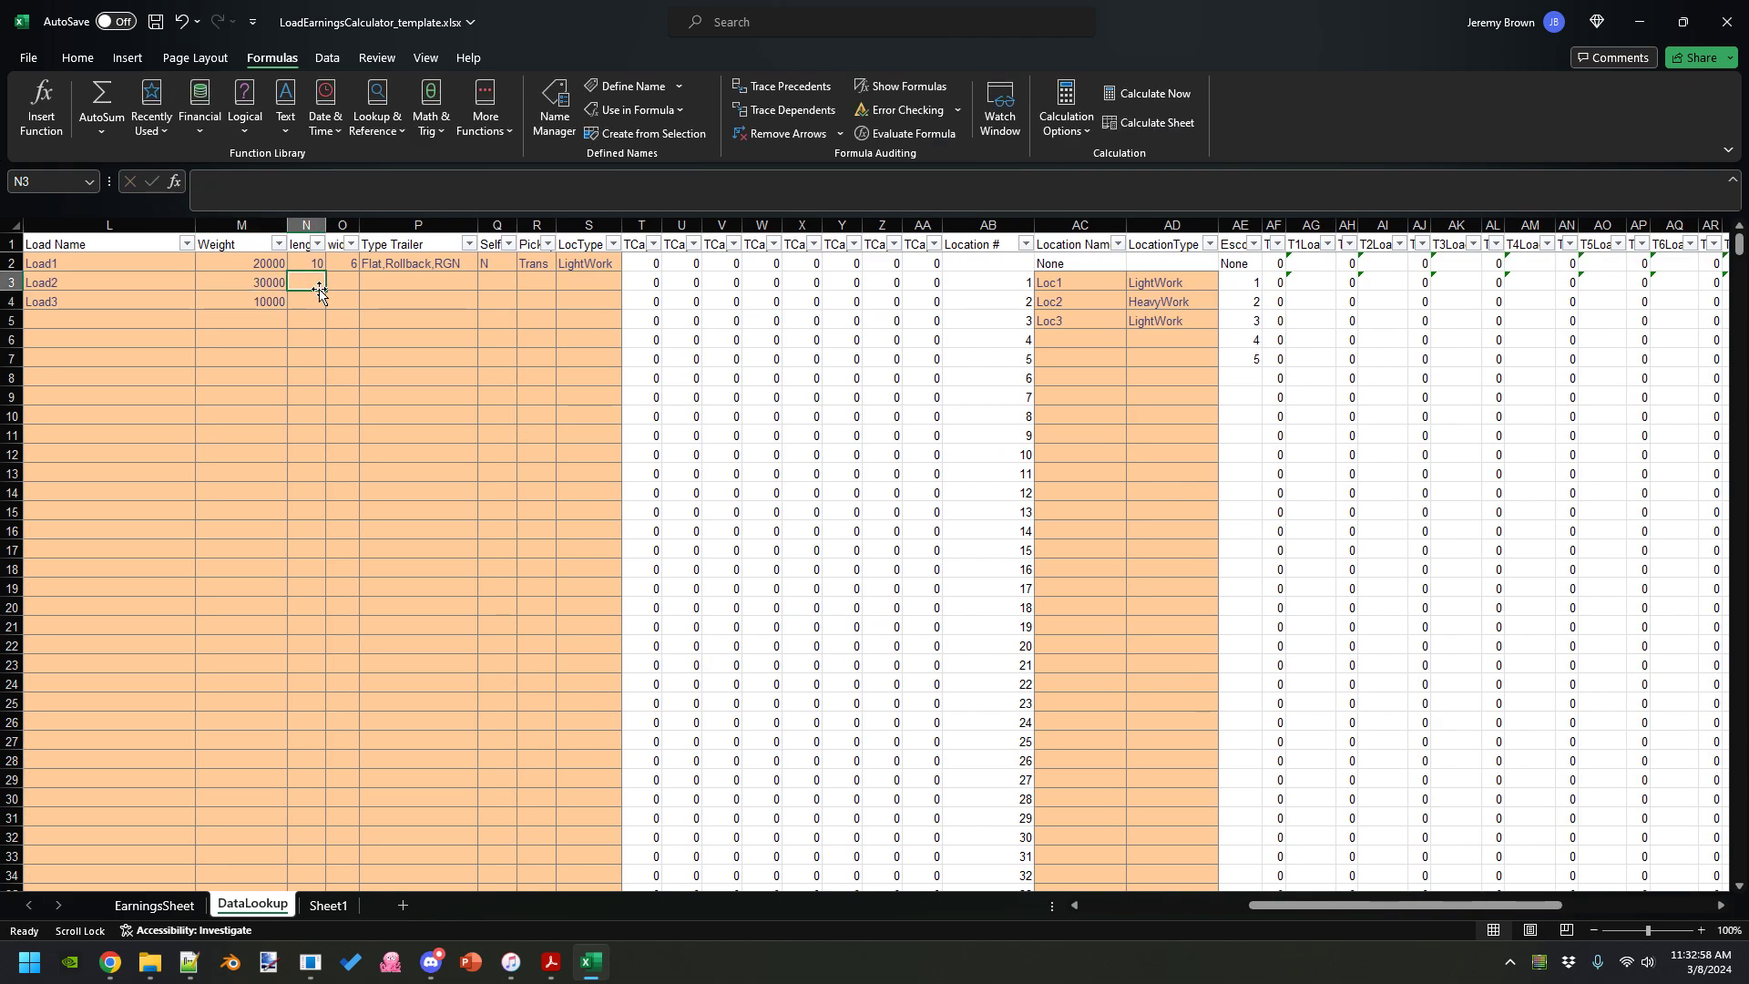
type("15")
key("Tab")
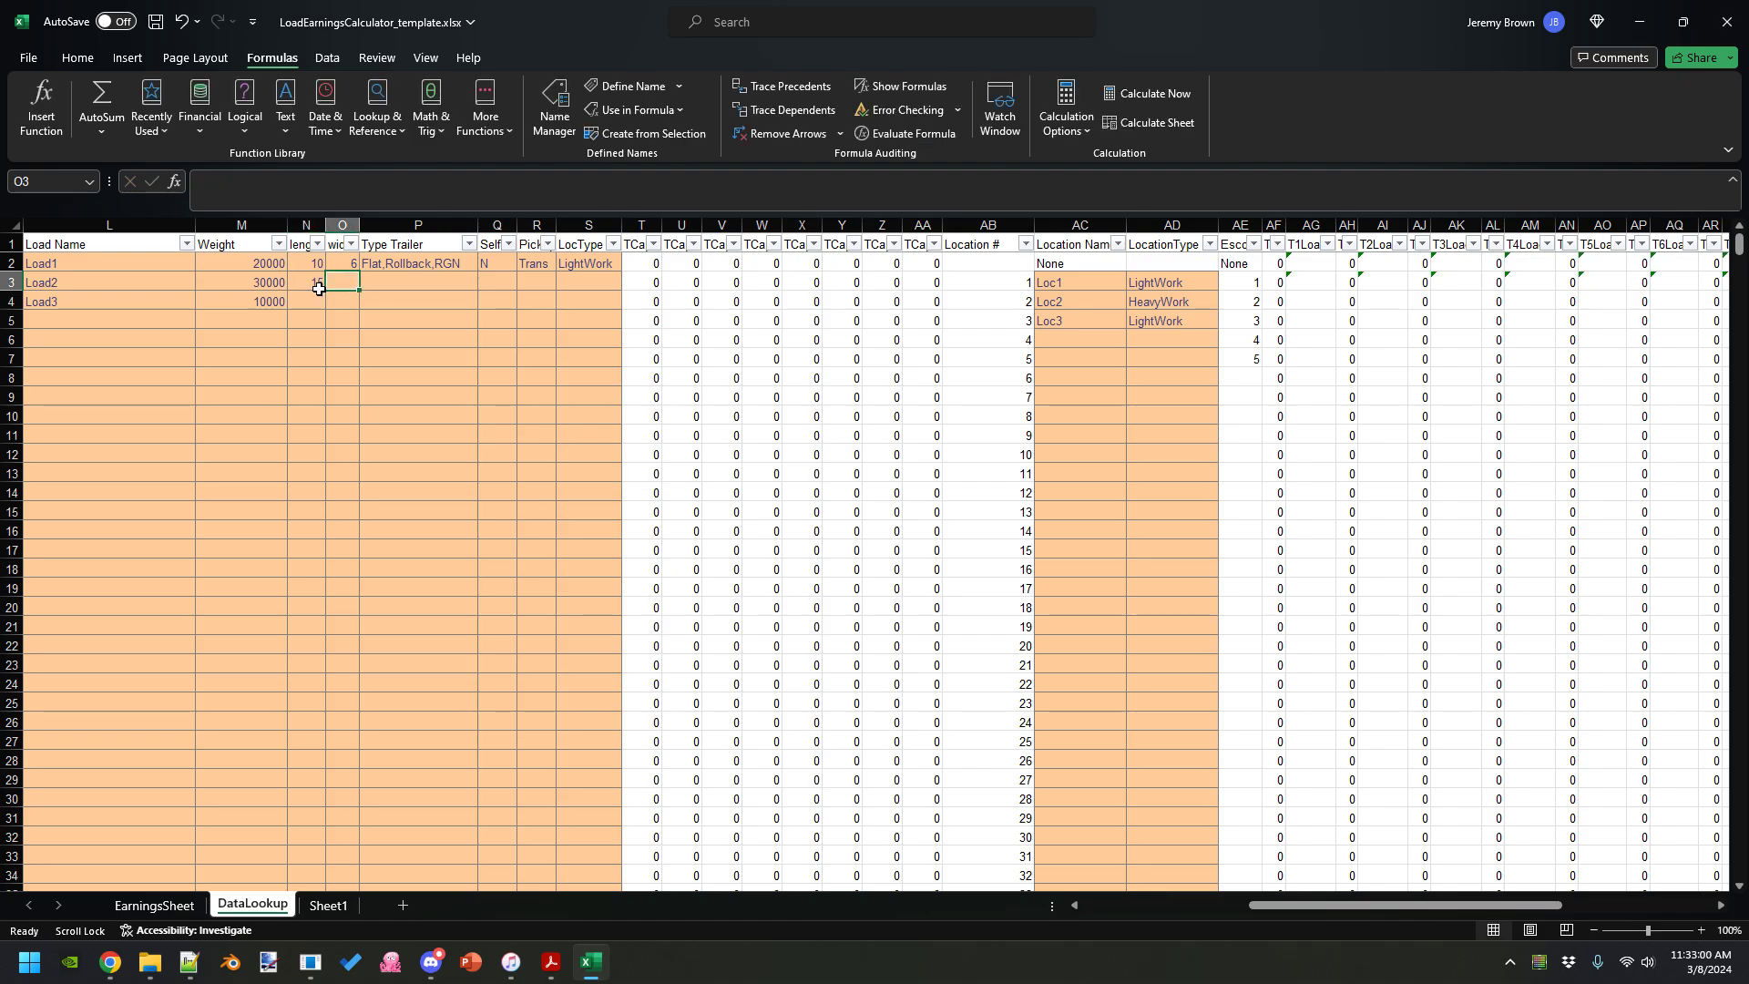
type("8")
key("BackSpace")
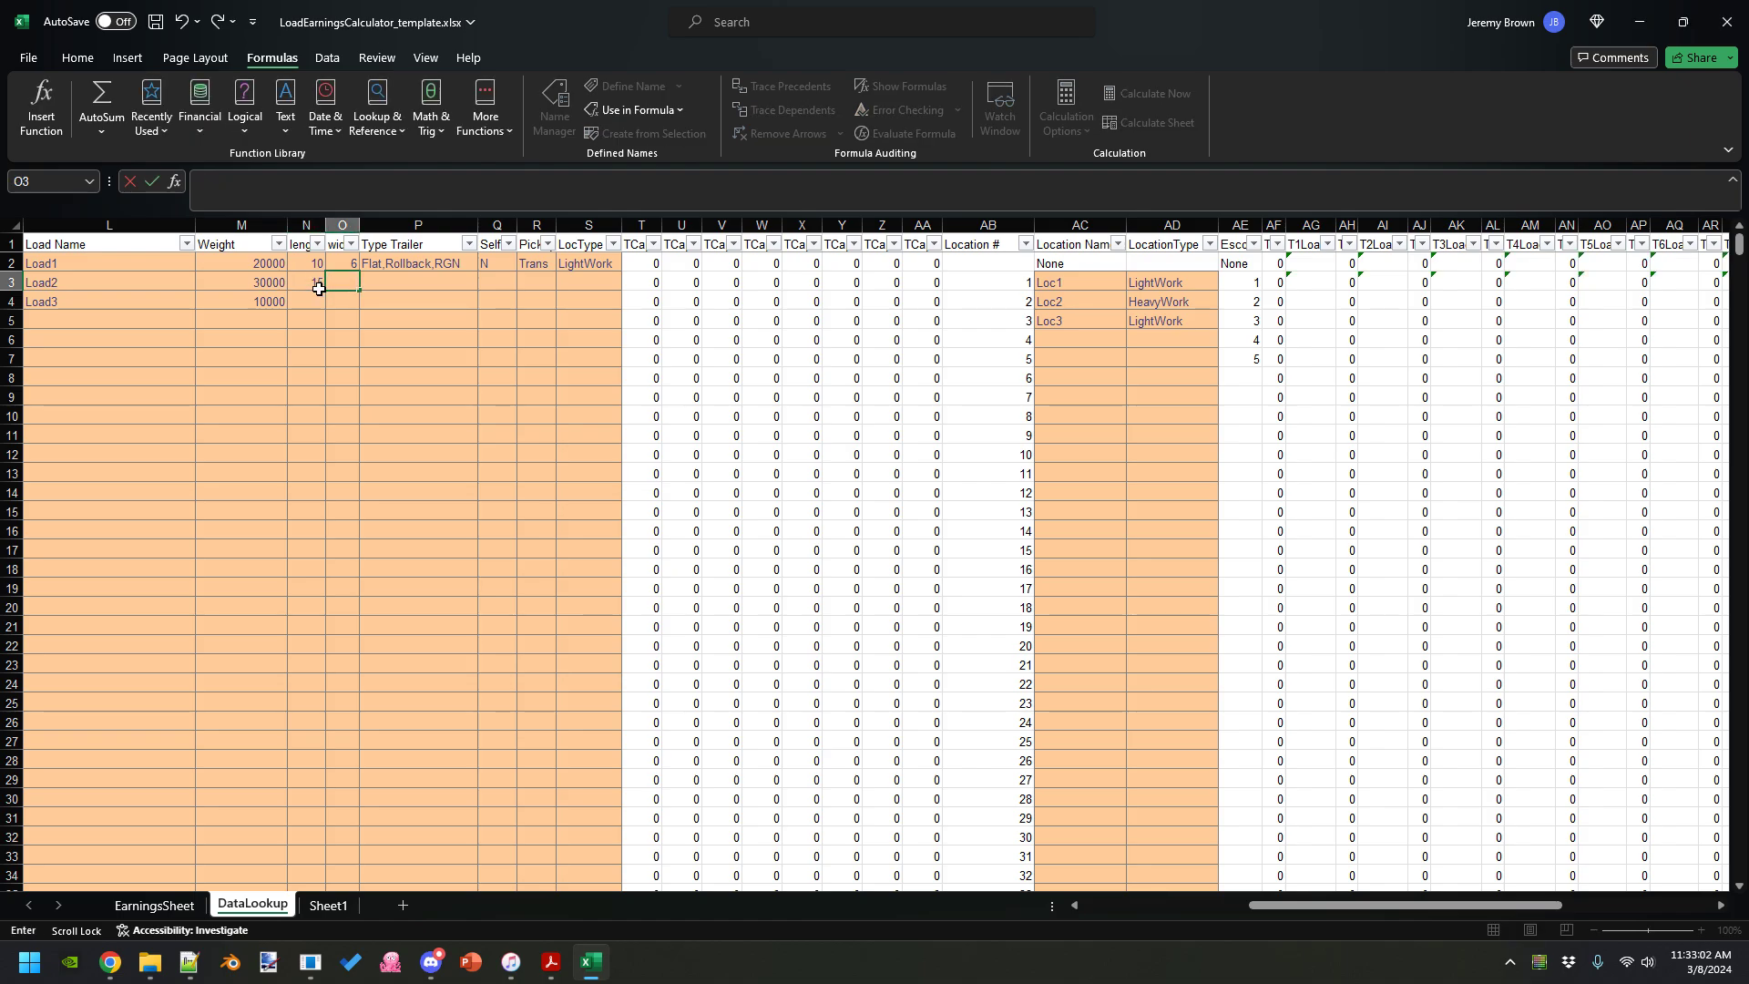
type("10")
key("Tab")
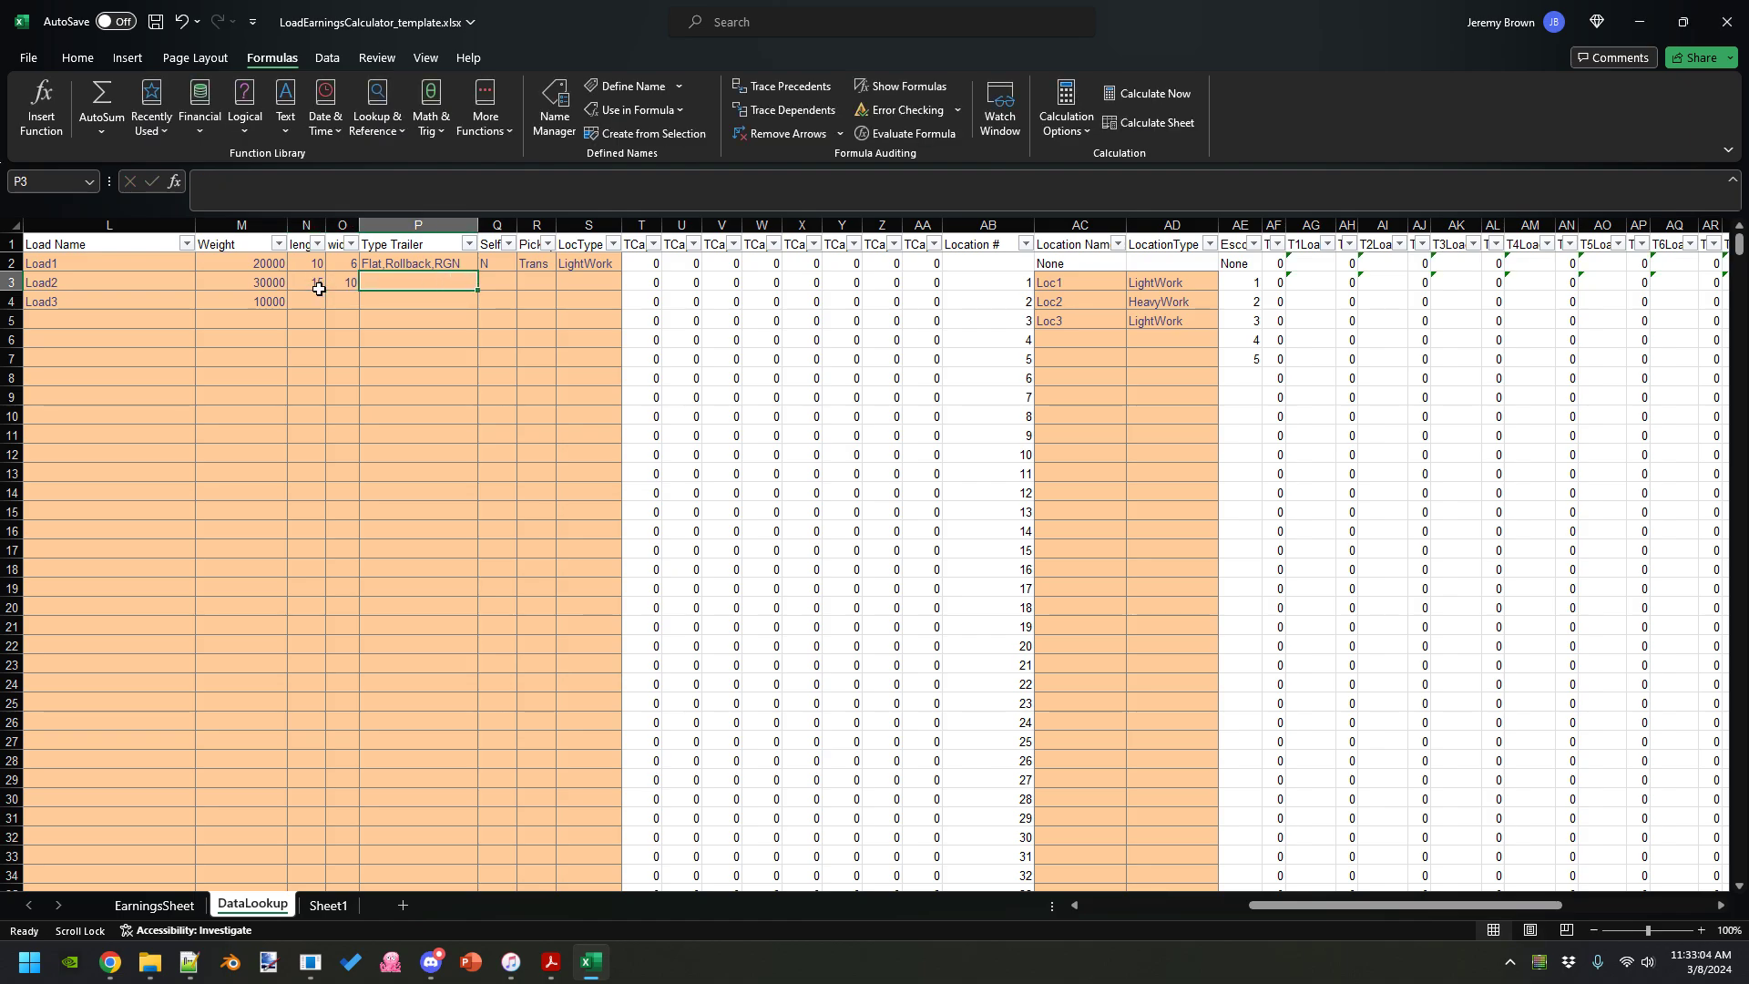
- Enter RGN,Flat as Load2's trailer types in P3 and N as its Self value in Q3
type("RGN,F")
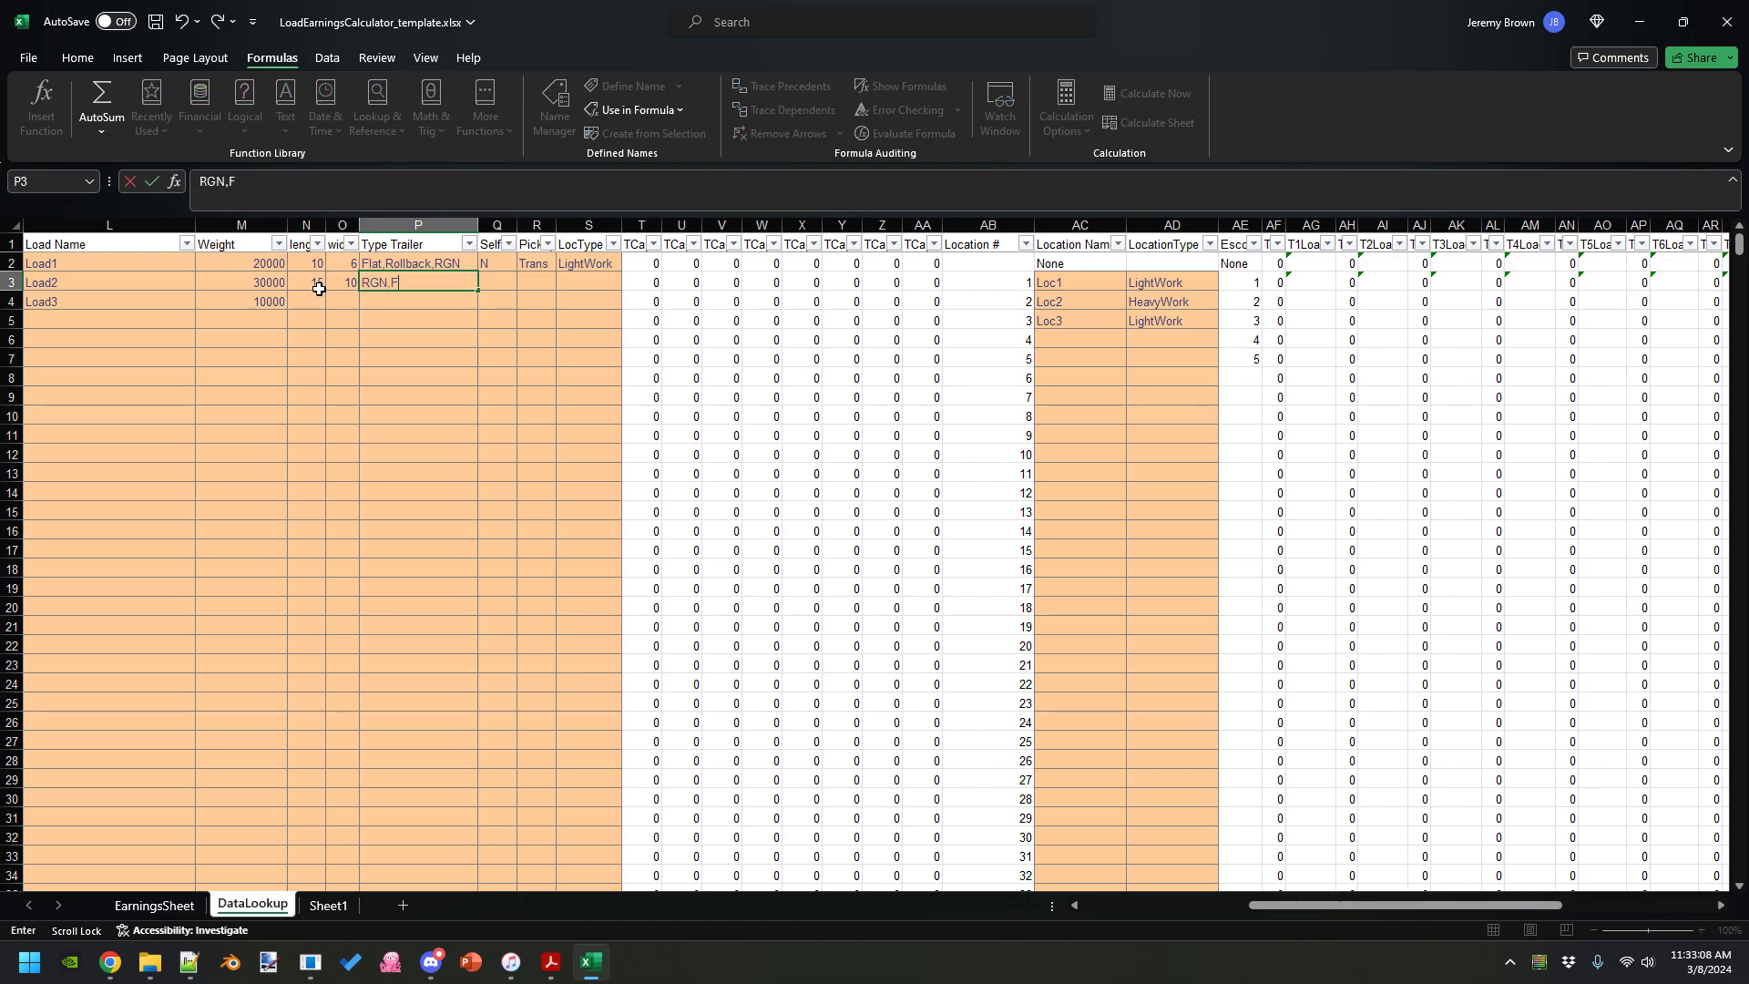
type("lat")
key("Tab")
type("N")
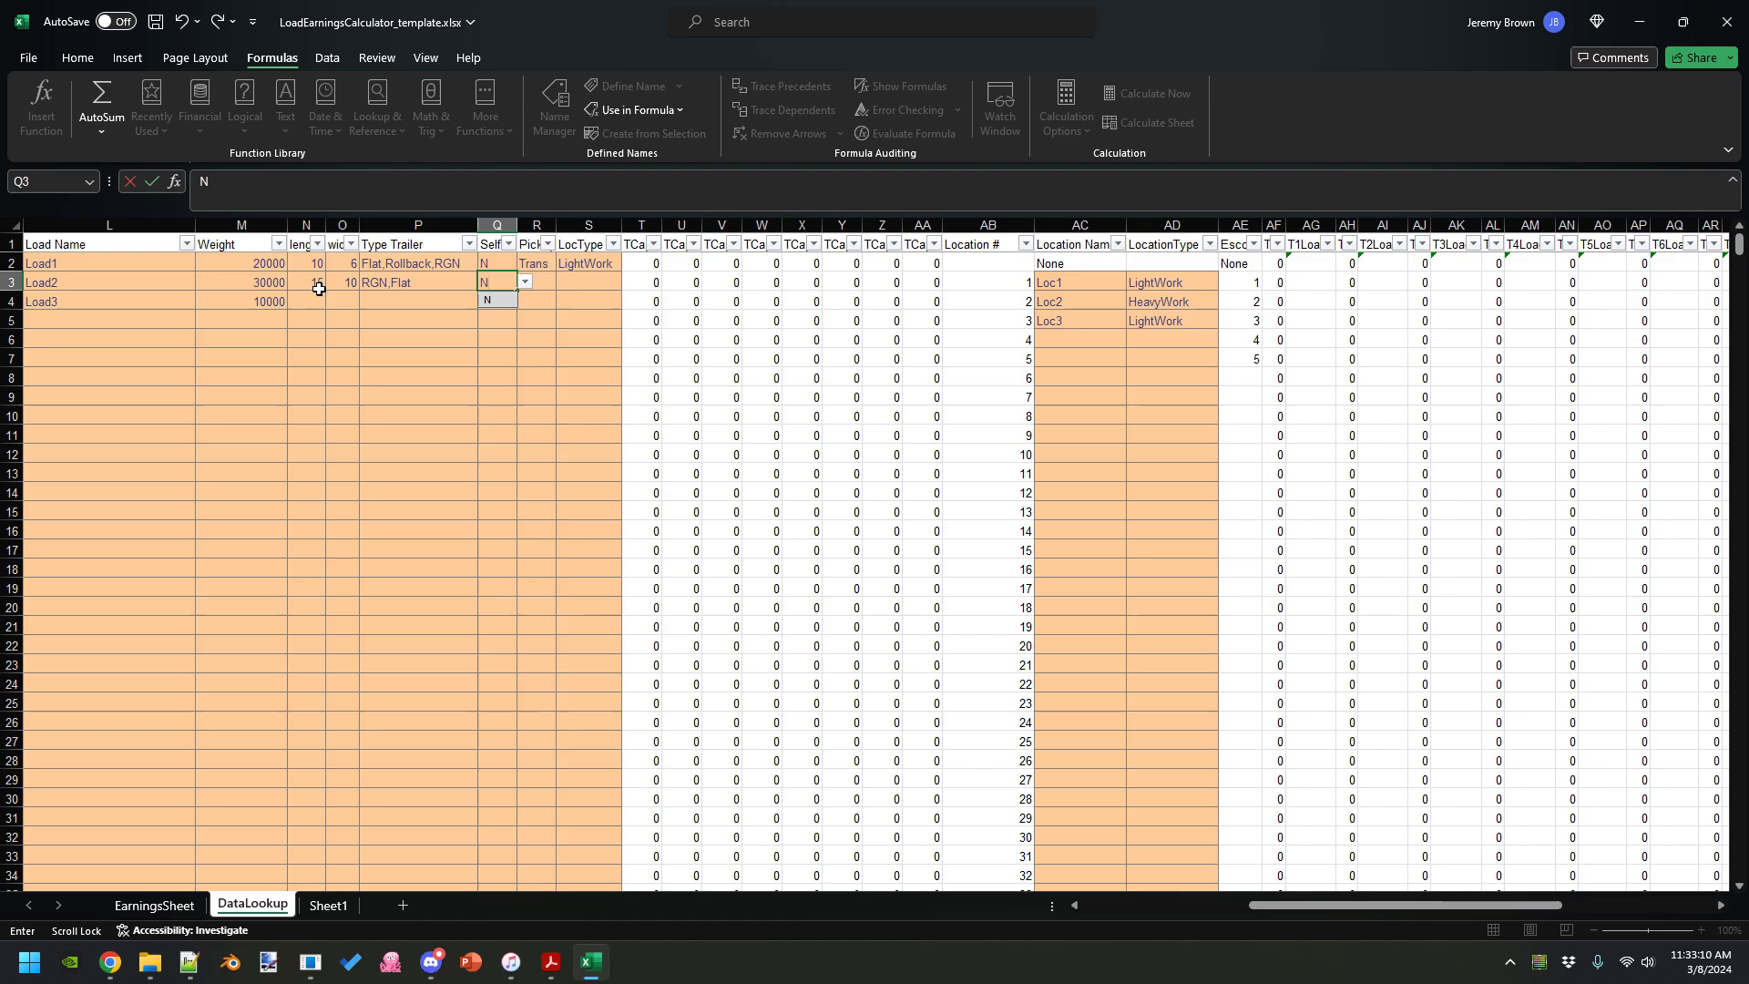
key("Tab")
- Set Load2's pickup value in R3 to Shop and its LocType in S3 to HeavyWork
type("Shop")
key("Tab")
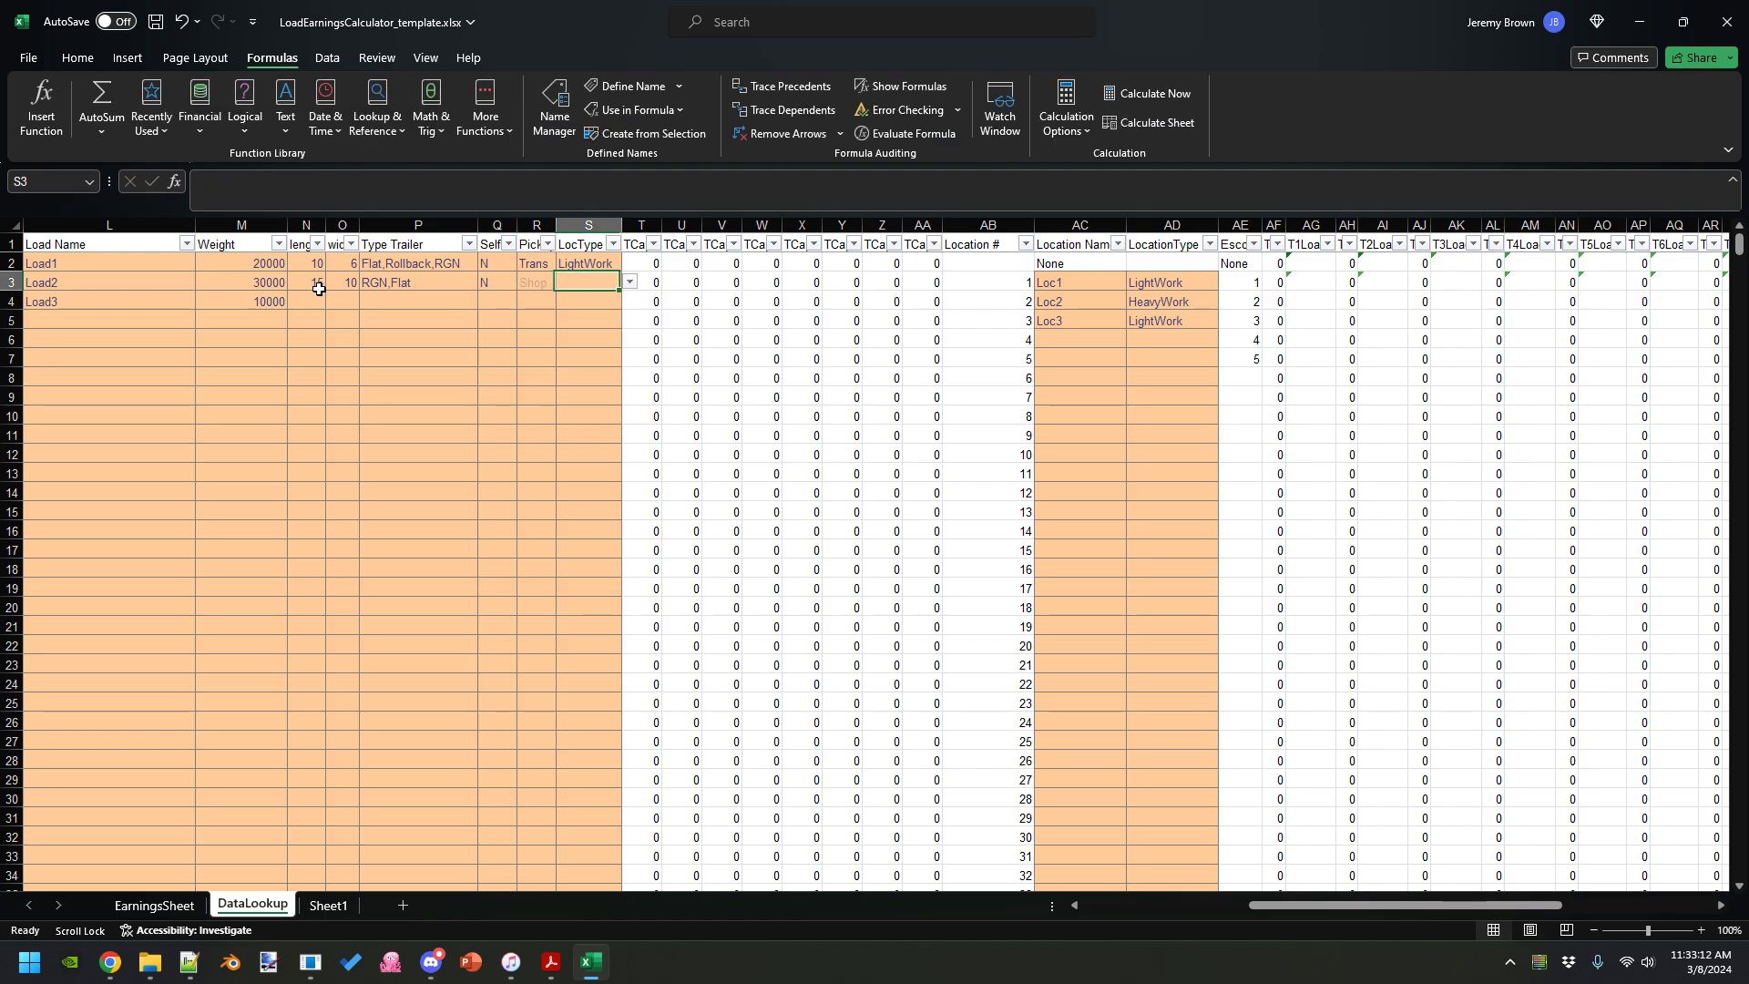
type("Hea")
key("Return")
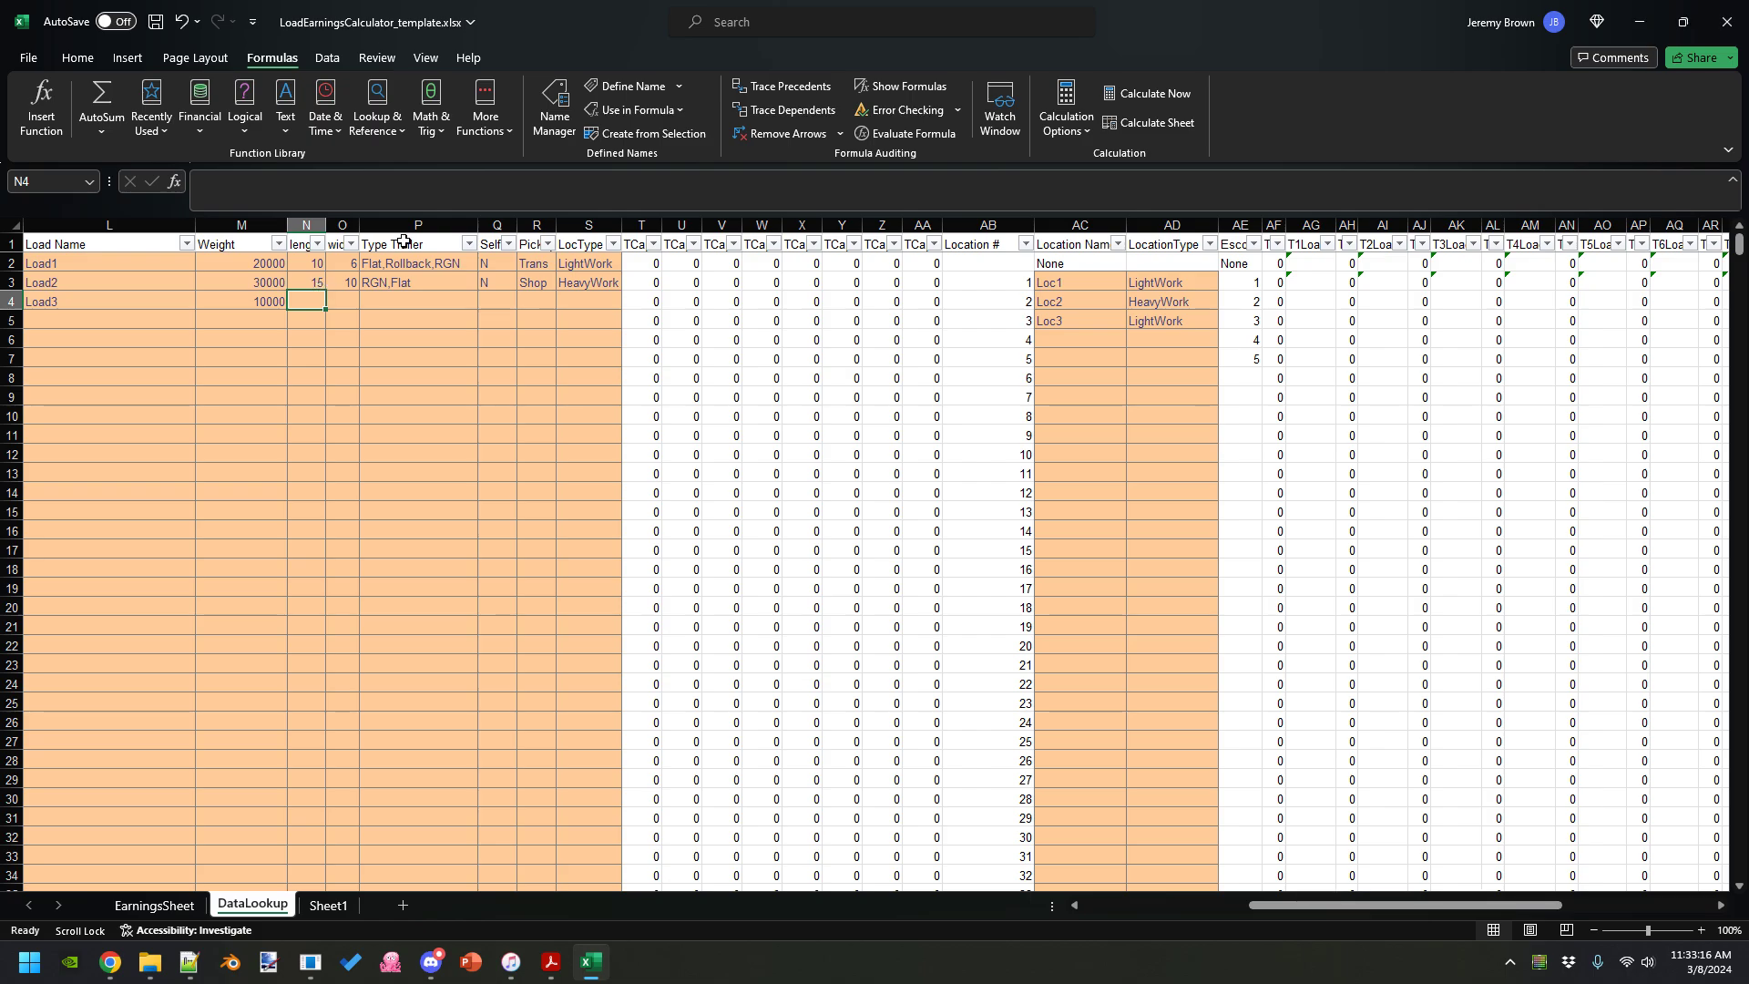
- Set Load3's length to 8 in N4 and its width to 4 in O4
type("8")
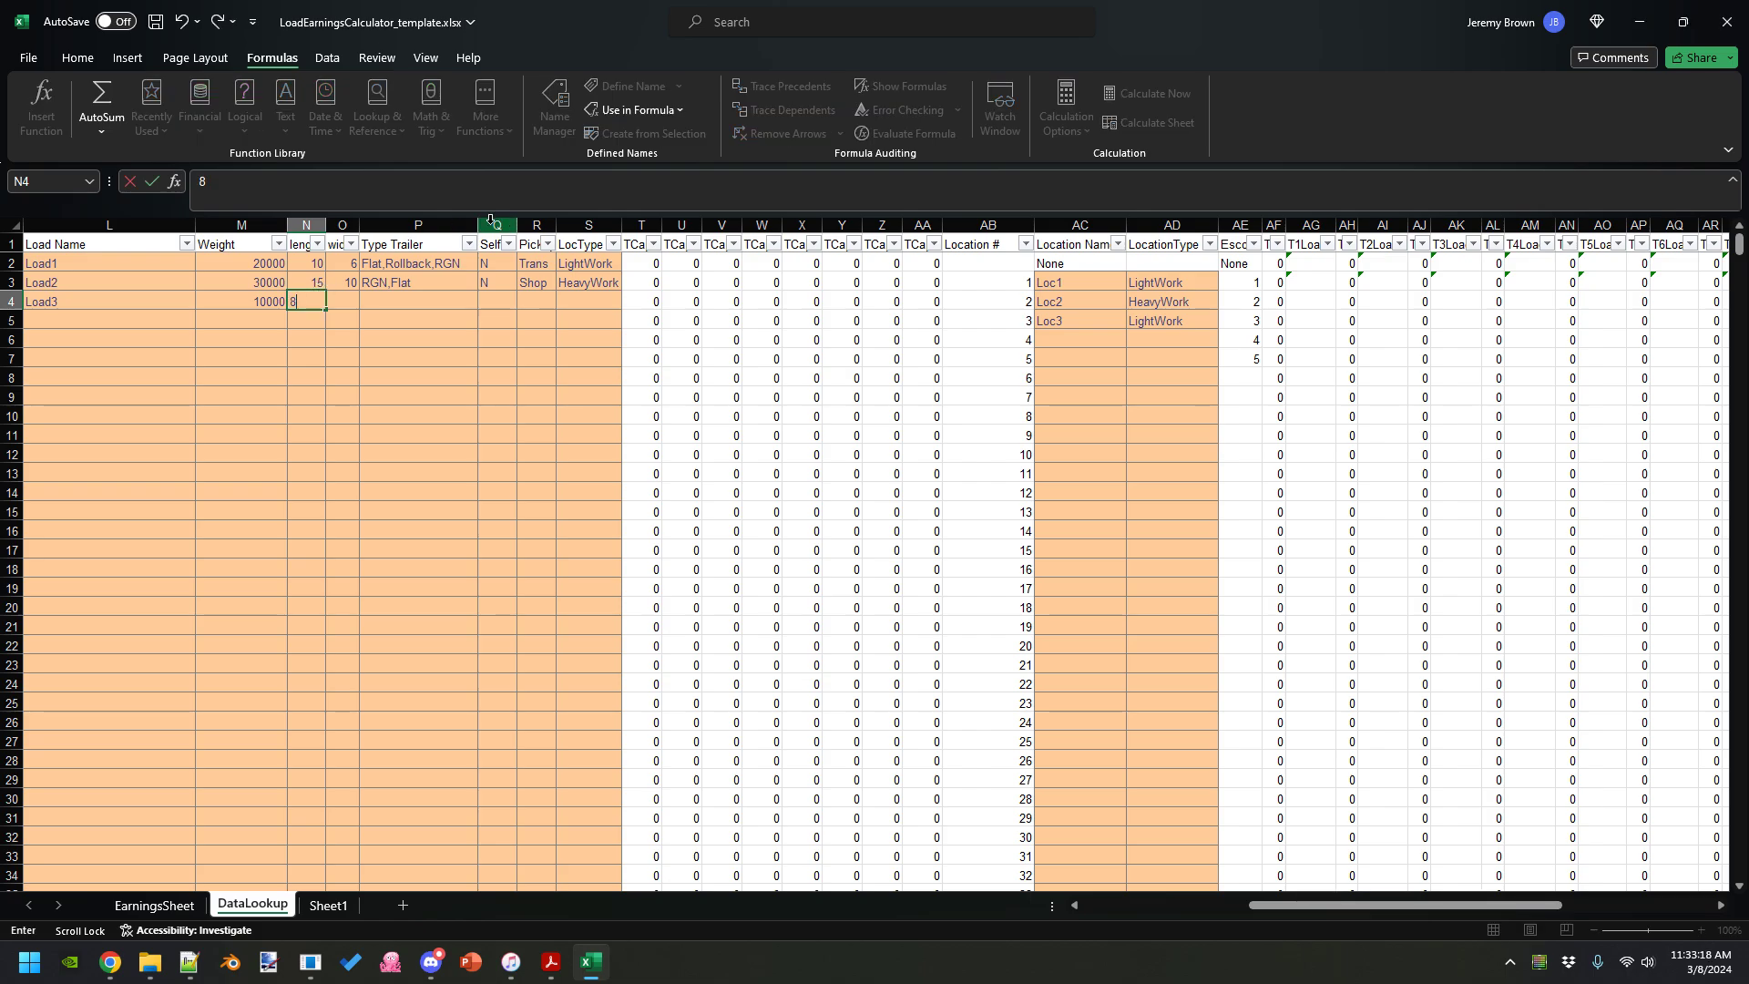
key("Tab")
type("4")
key("Tab")
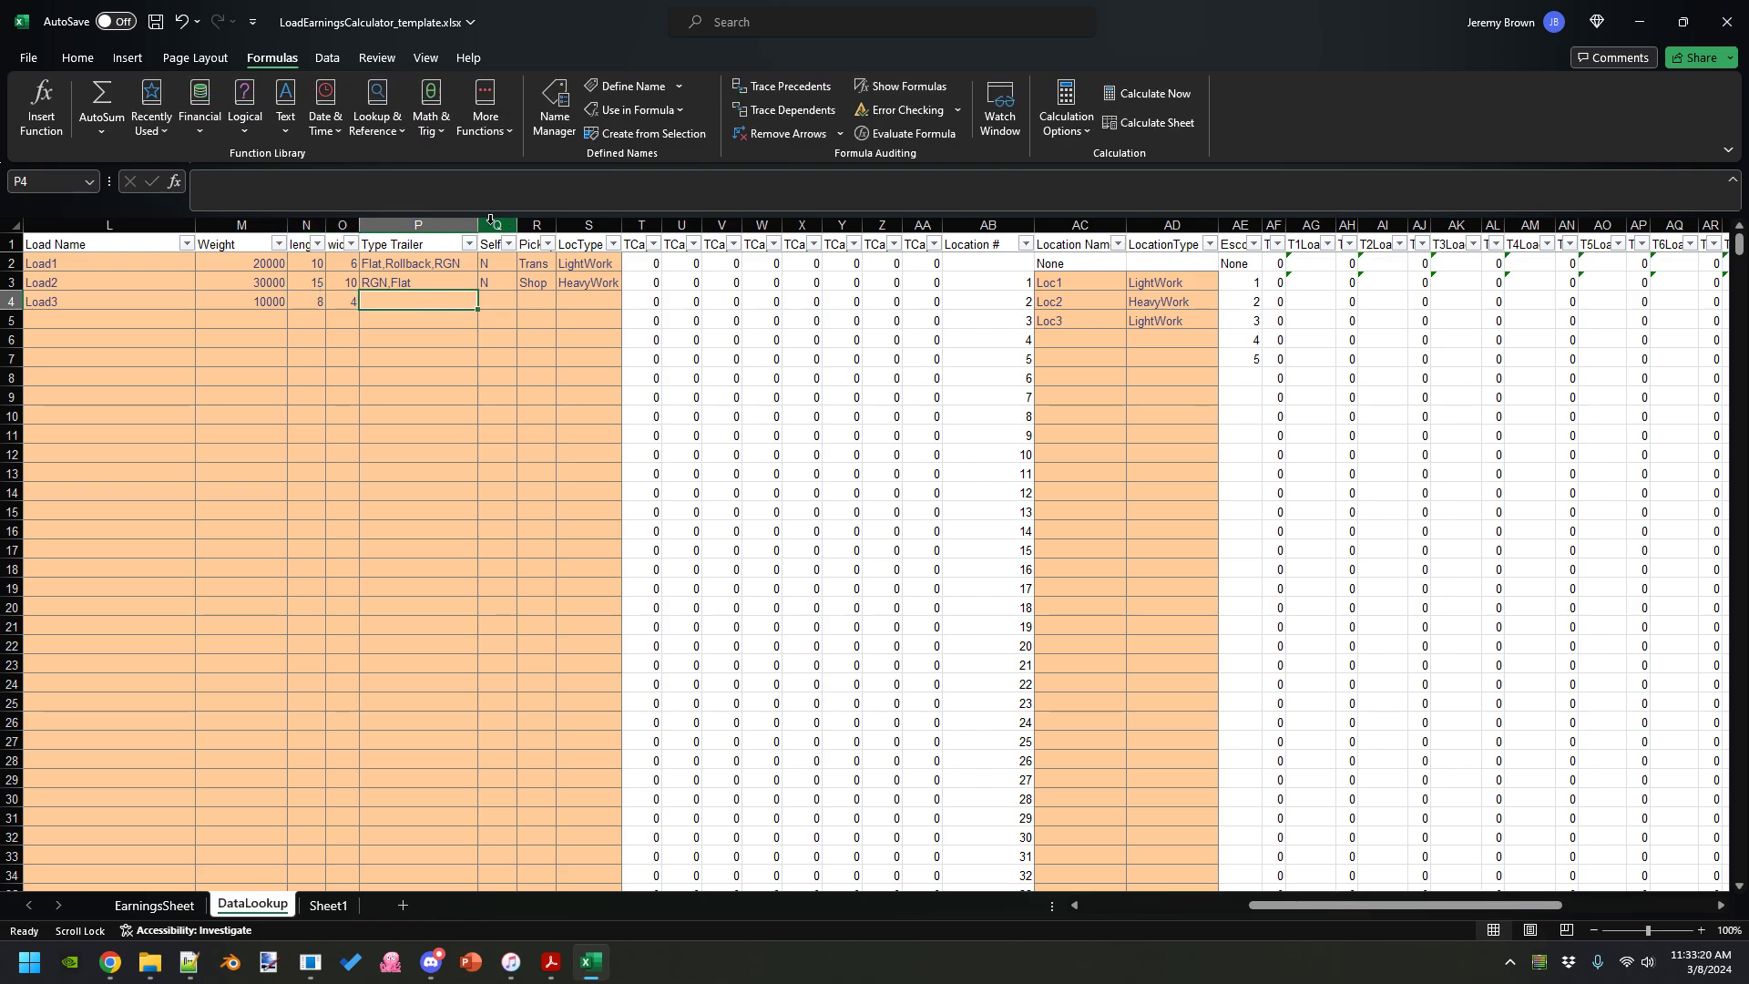
- Copy Load1's trailer types Flat,Rollback,RGN from P2 into P4 for Load3
left_click(443, 264)
key("ctrl+c")
left_click(429, 302)
key("ctrl+v")
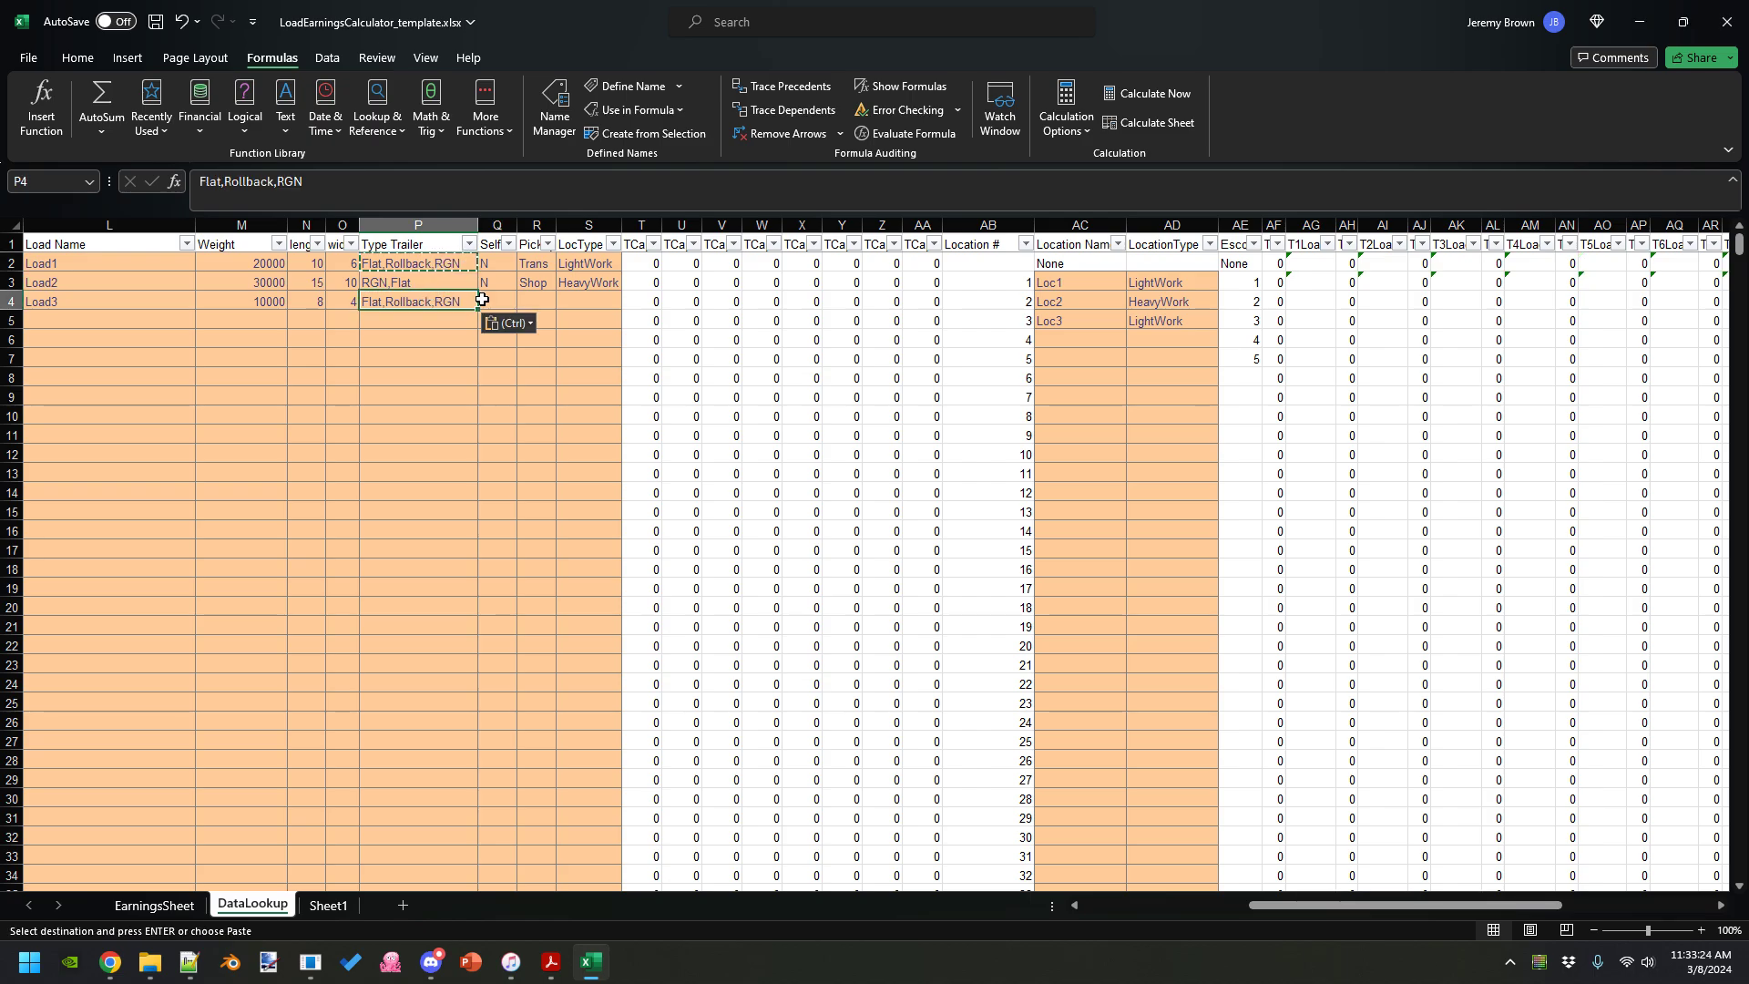
- Fill in Load3's remaining attributes in Q4 to S4: N for Self, Trans for pickup and LightWork for LocType
left_click(493, 299)
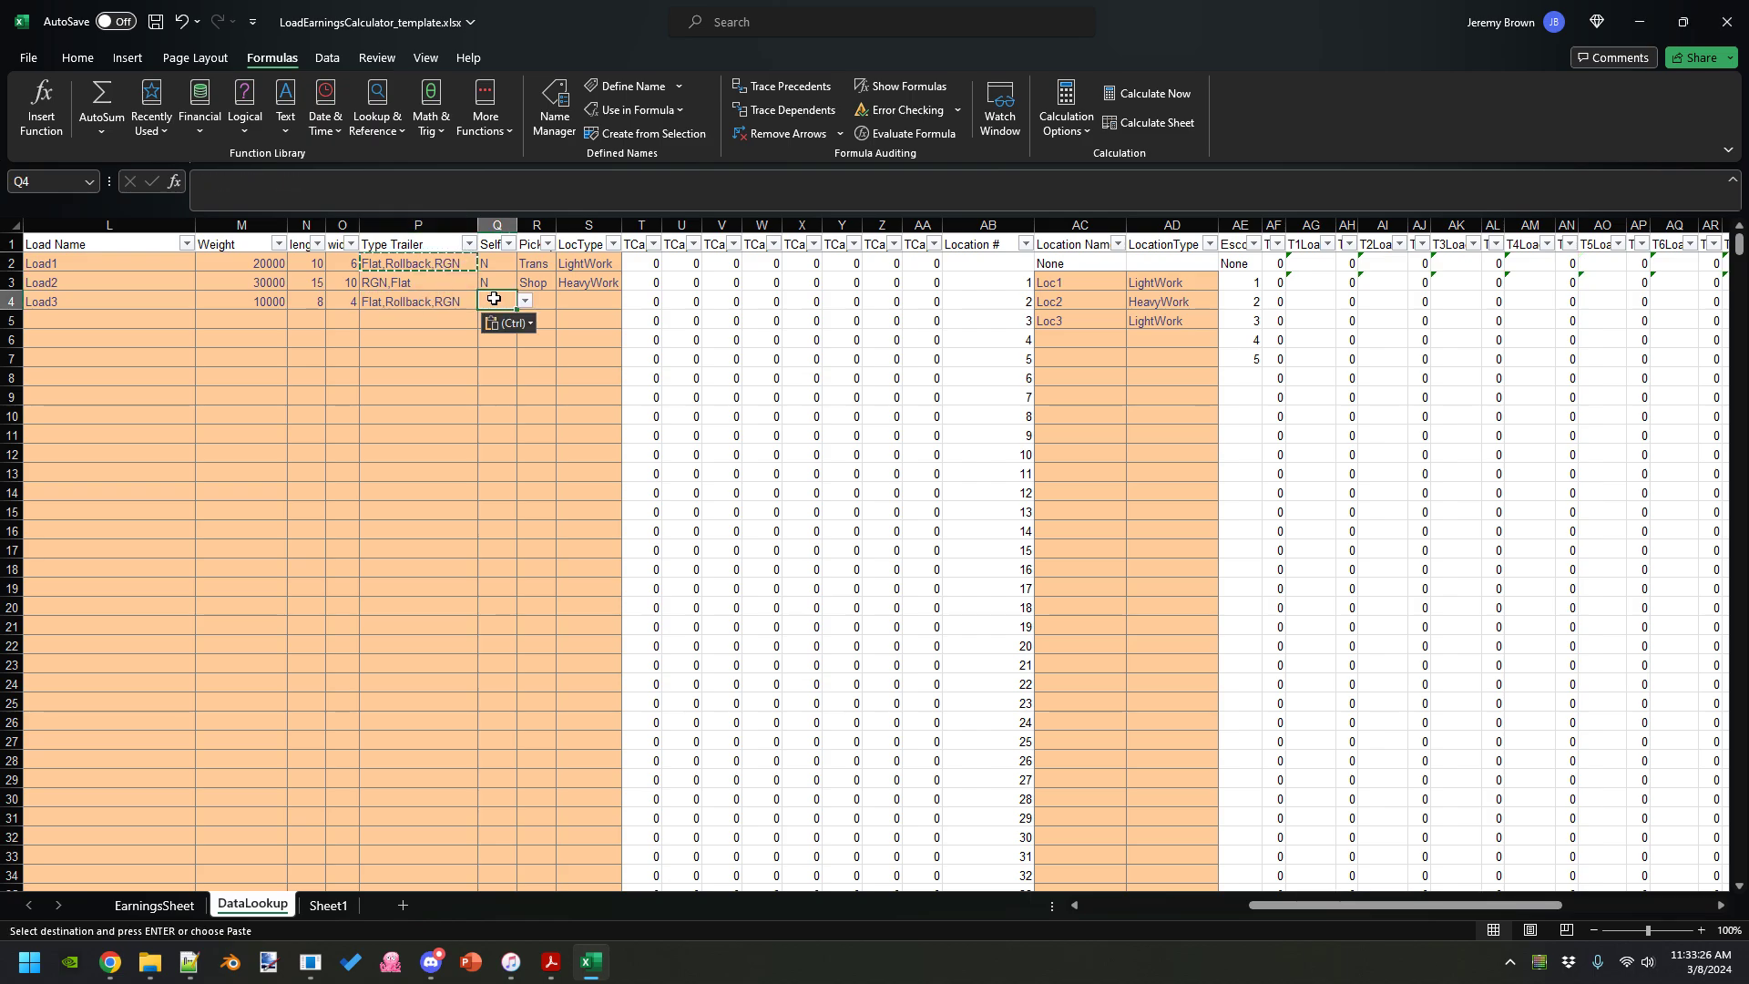
type("N")
key("Tab")
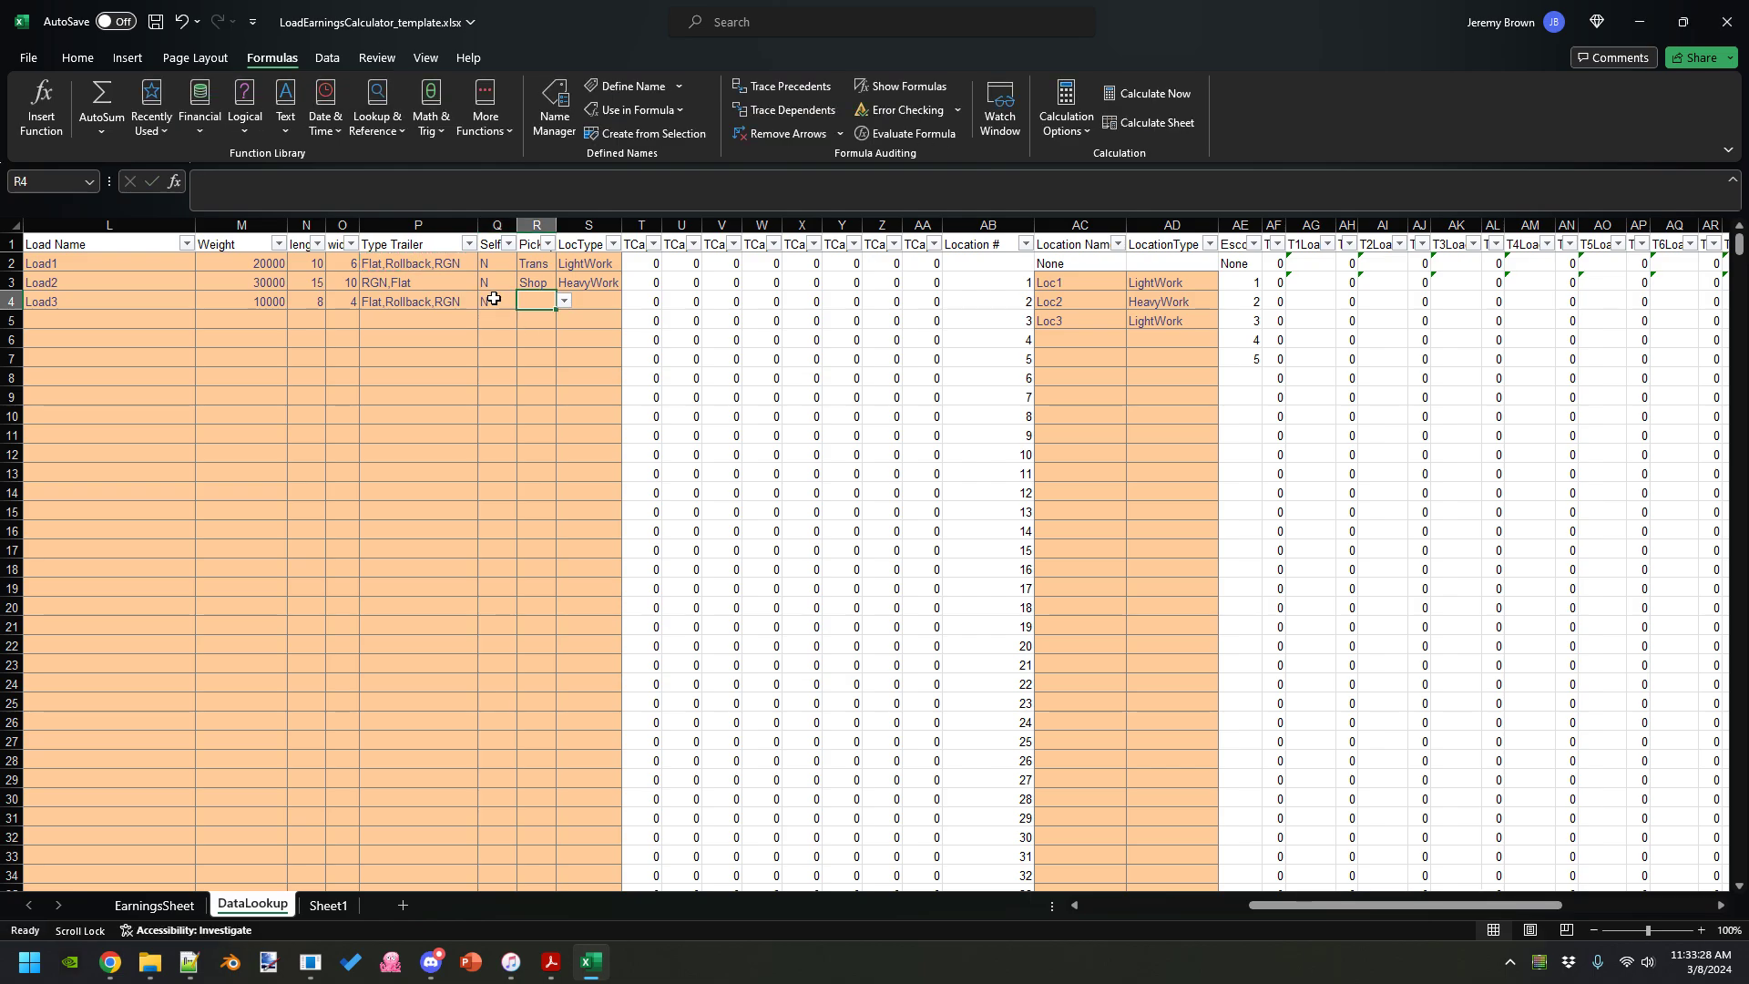
type("Trans")
key("Tab")
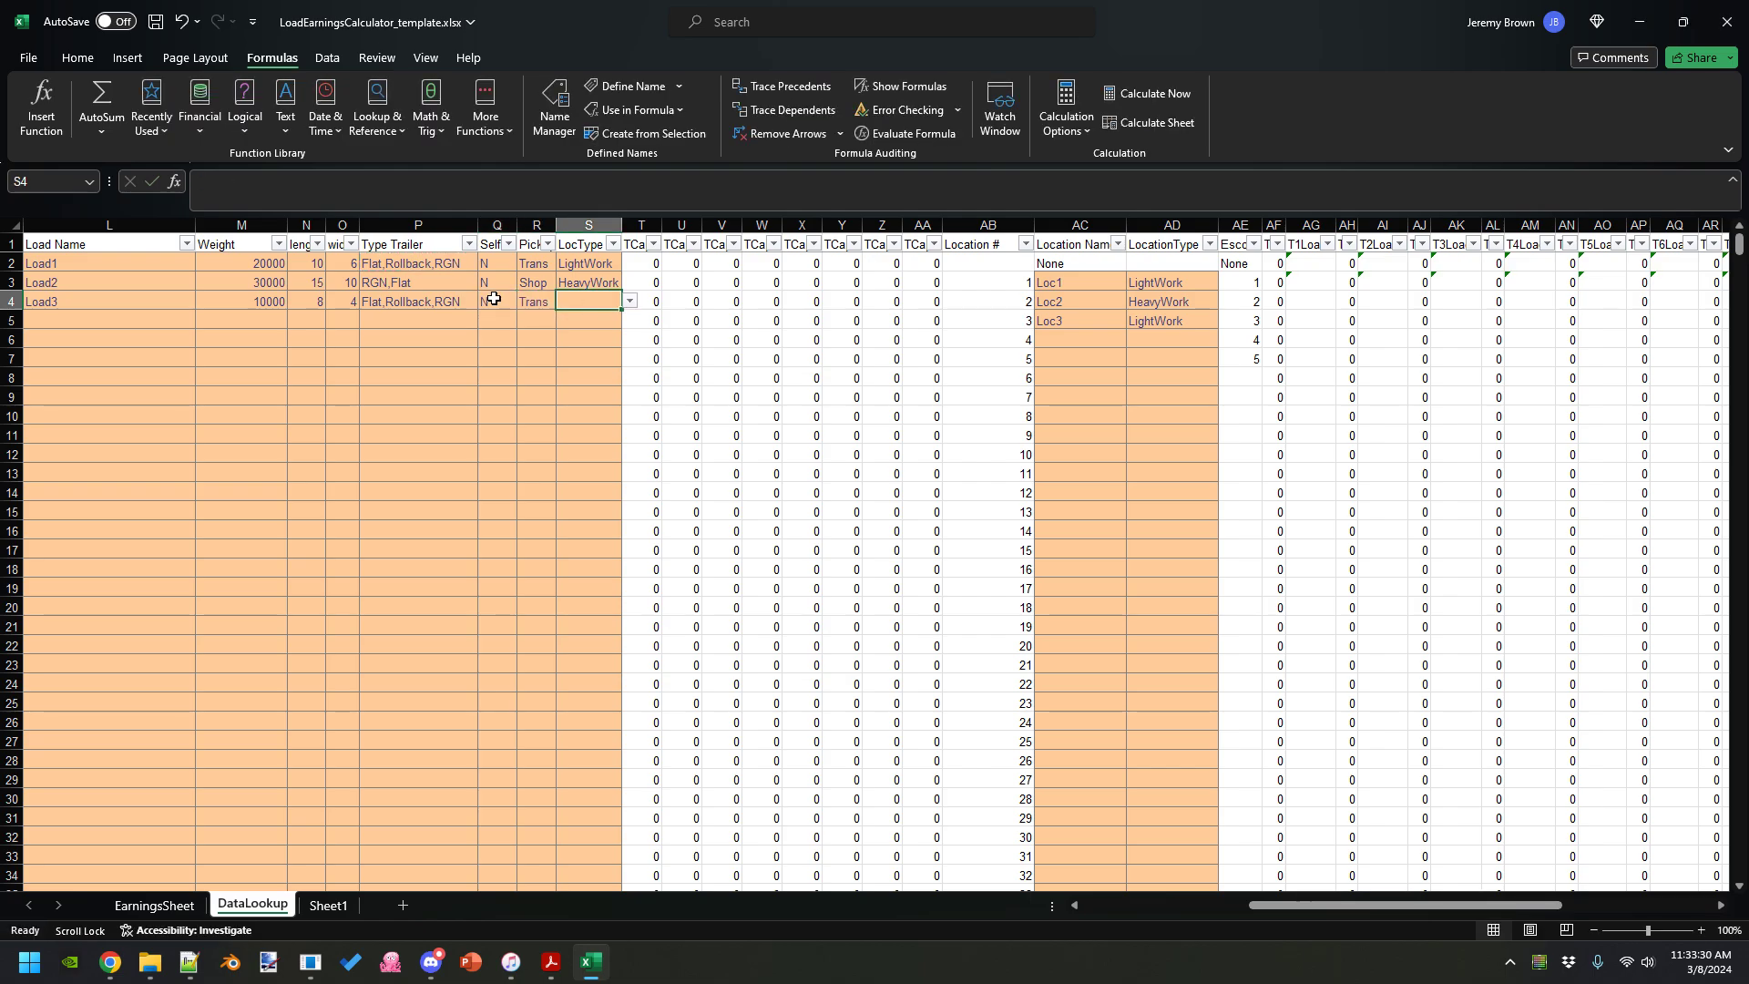
type("Ligh")
key("Tab")
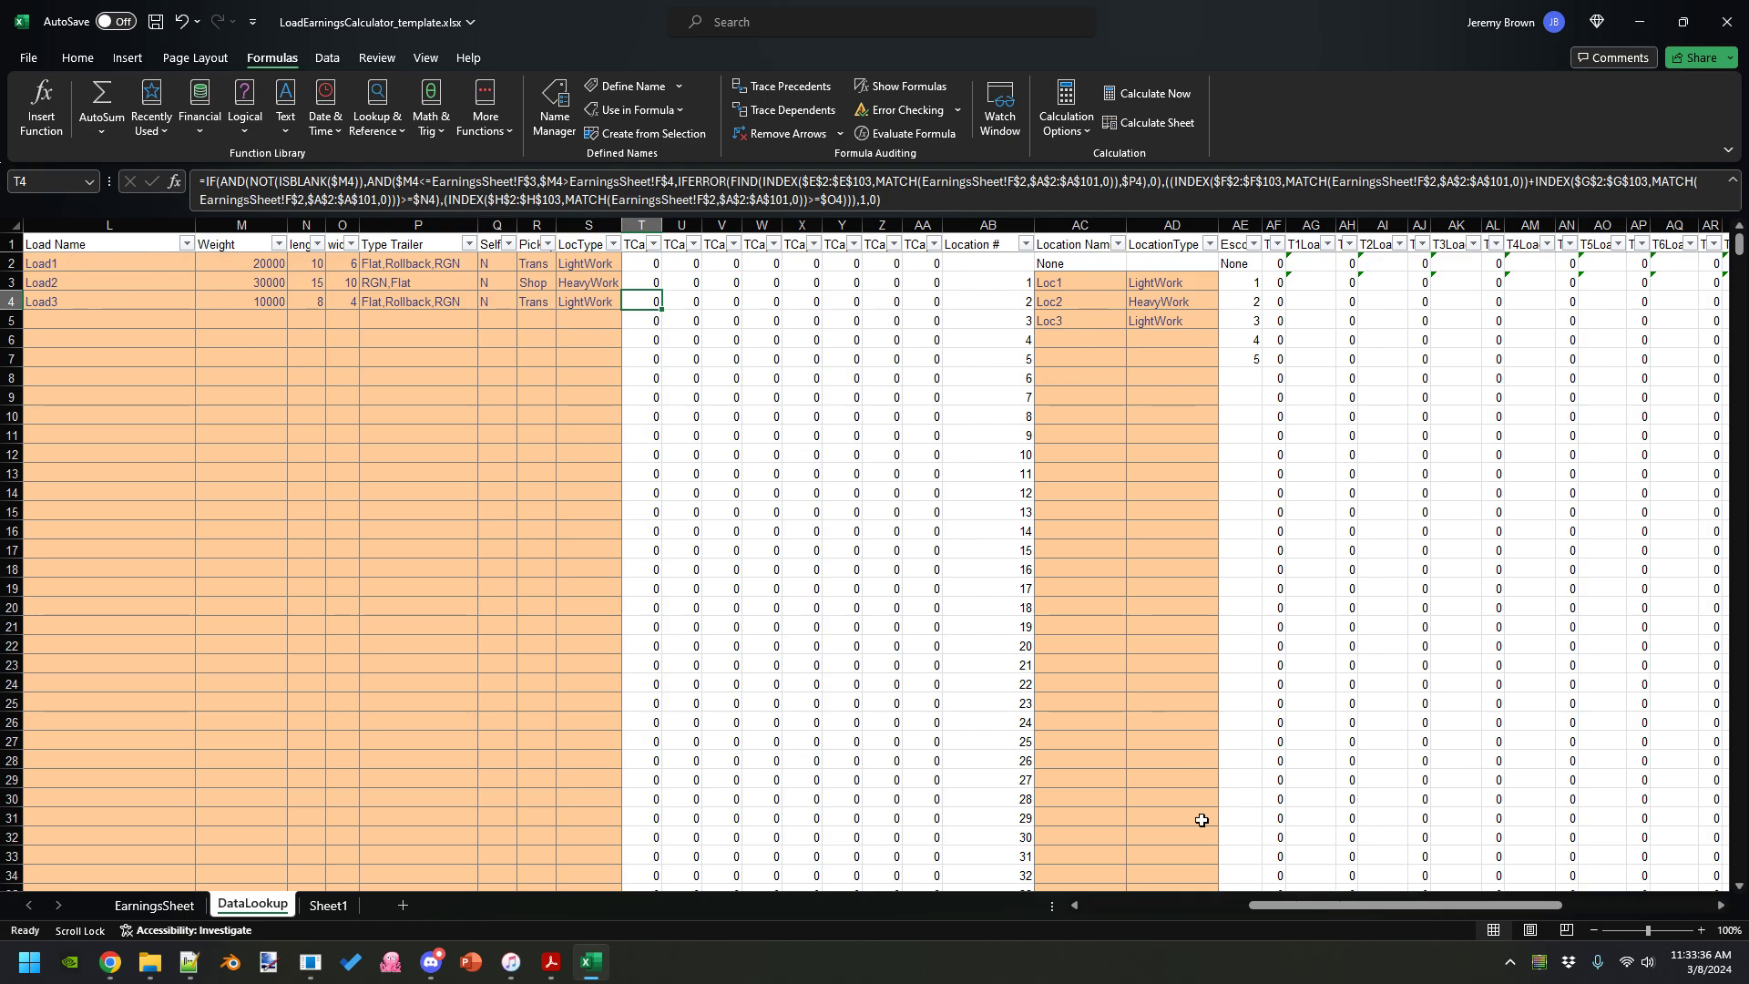
- Enter Loc2 and Loc3 as pickup locations in cells AV2 and AV3 of the PickupLocations column
left_click_drag(1245, 899, 1366, 904)
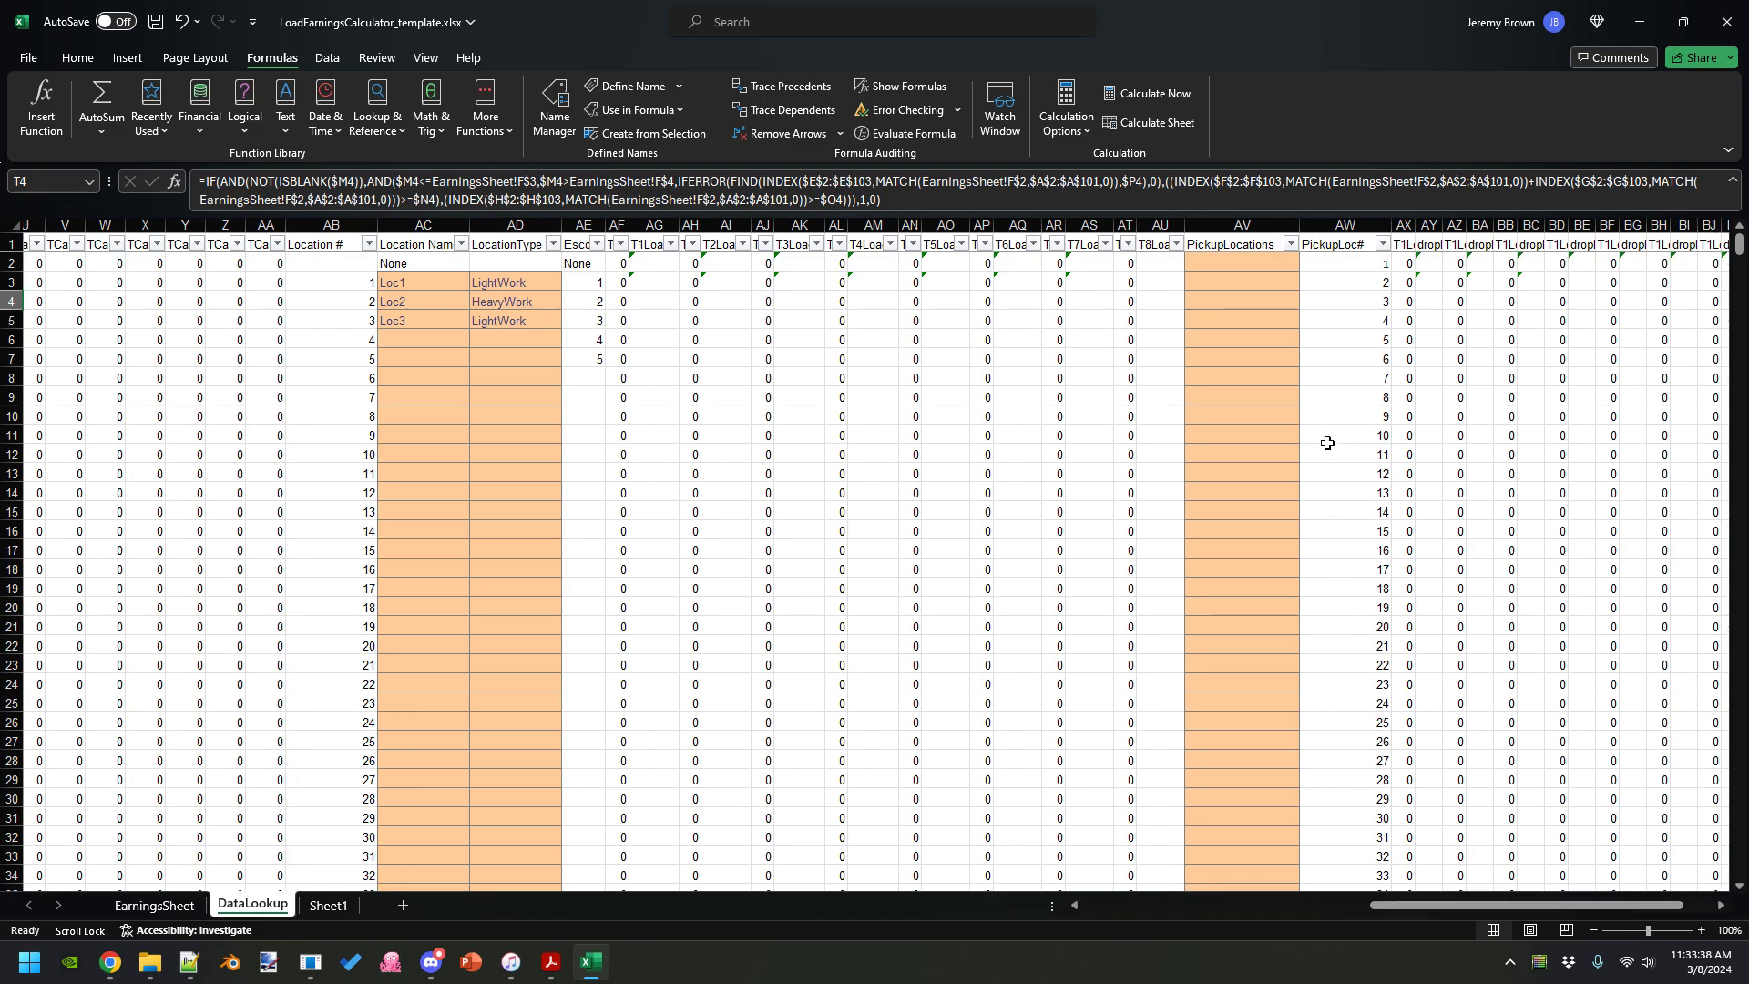
left_click(1230, 268)
type("Loc2")
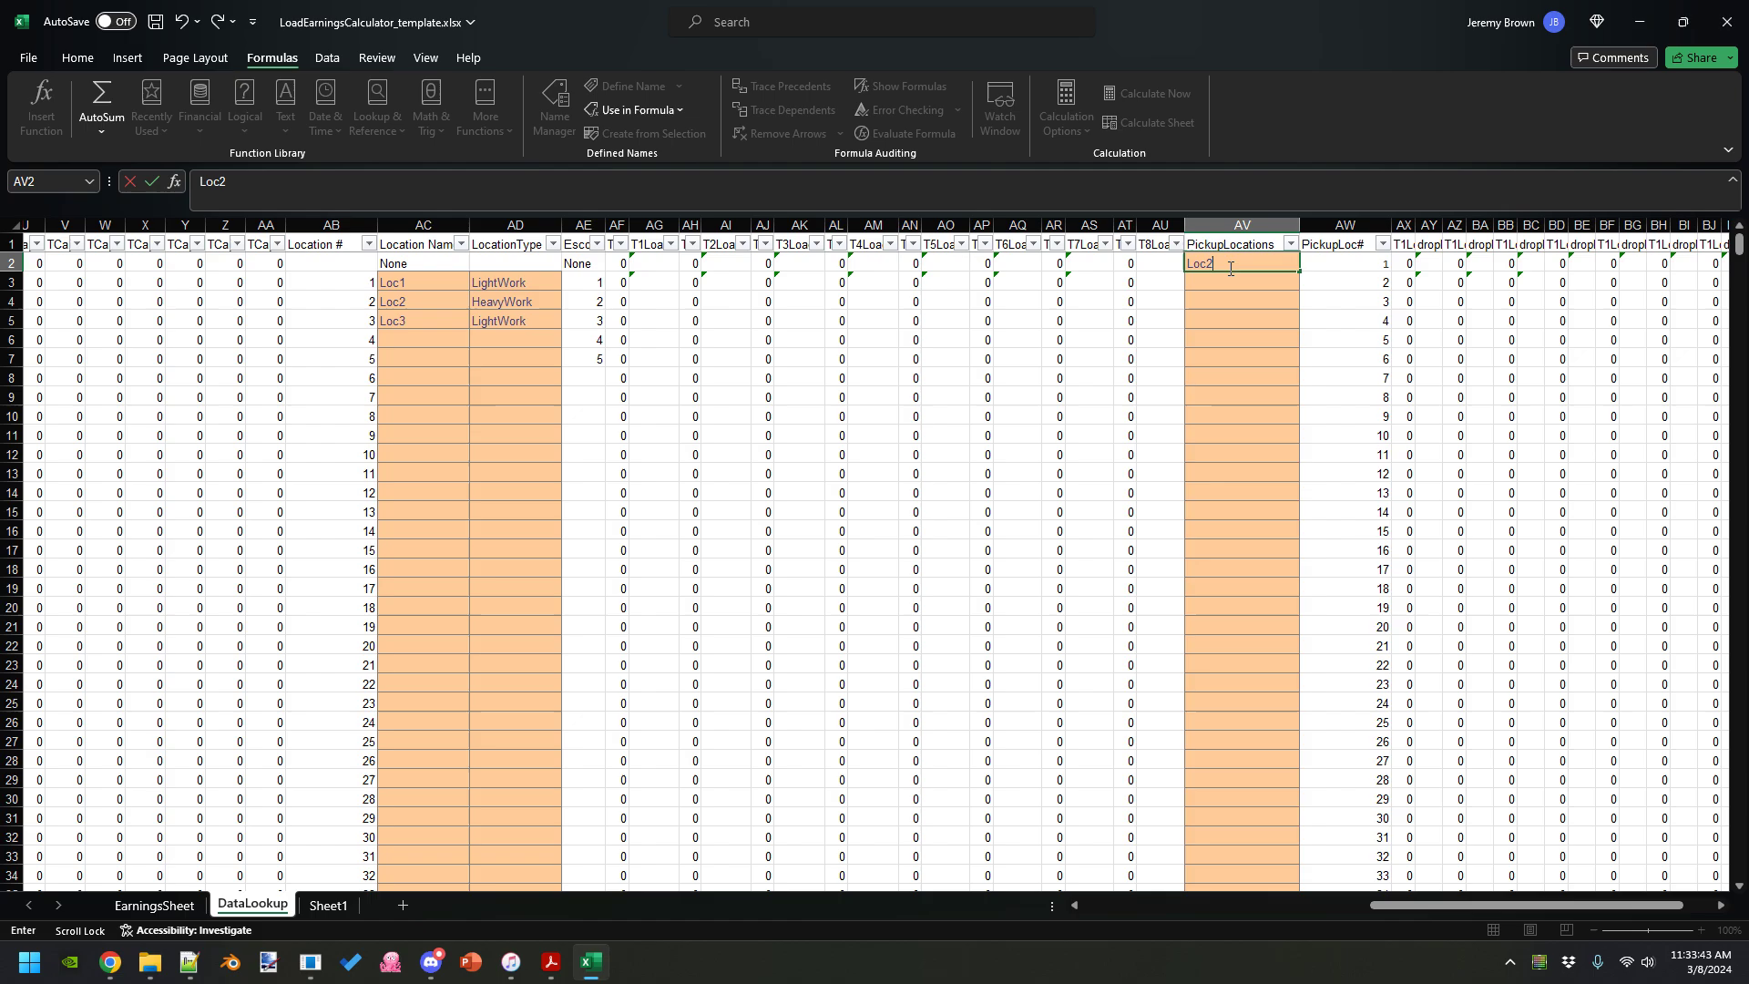
key("Return")
type("Loc3")
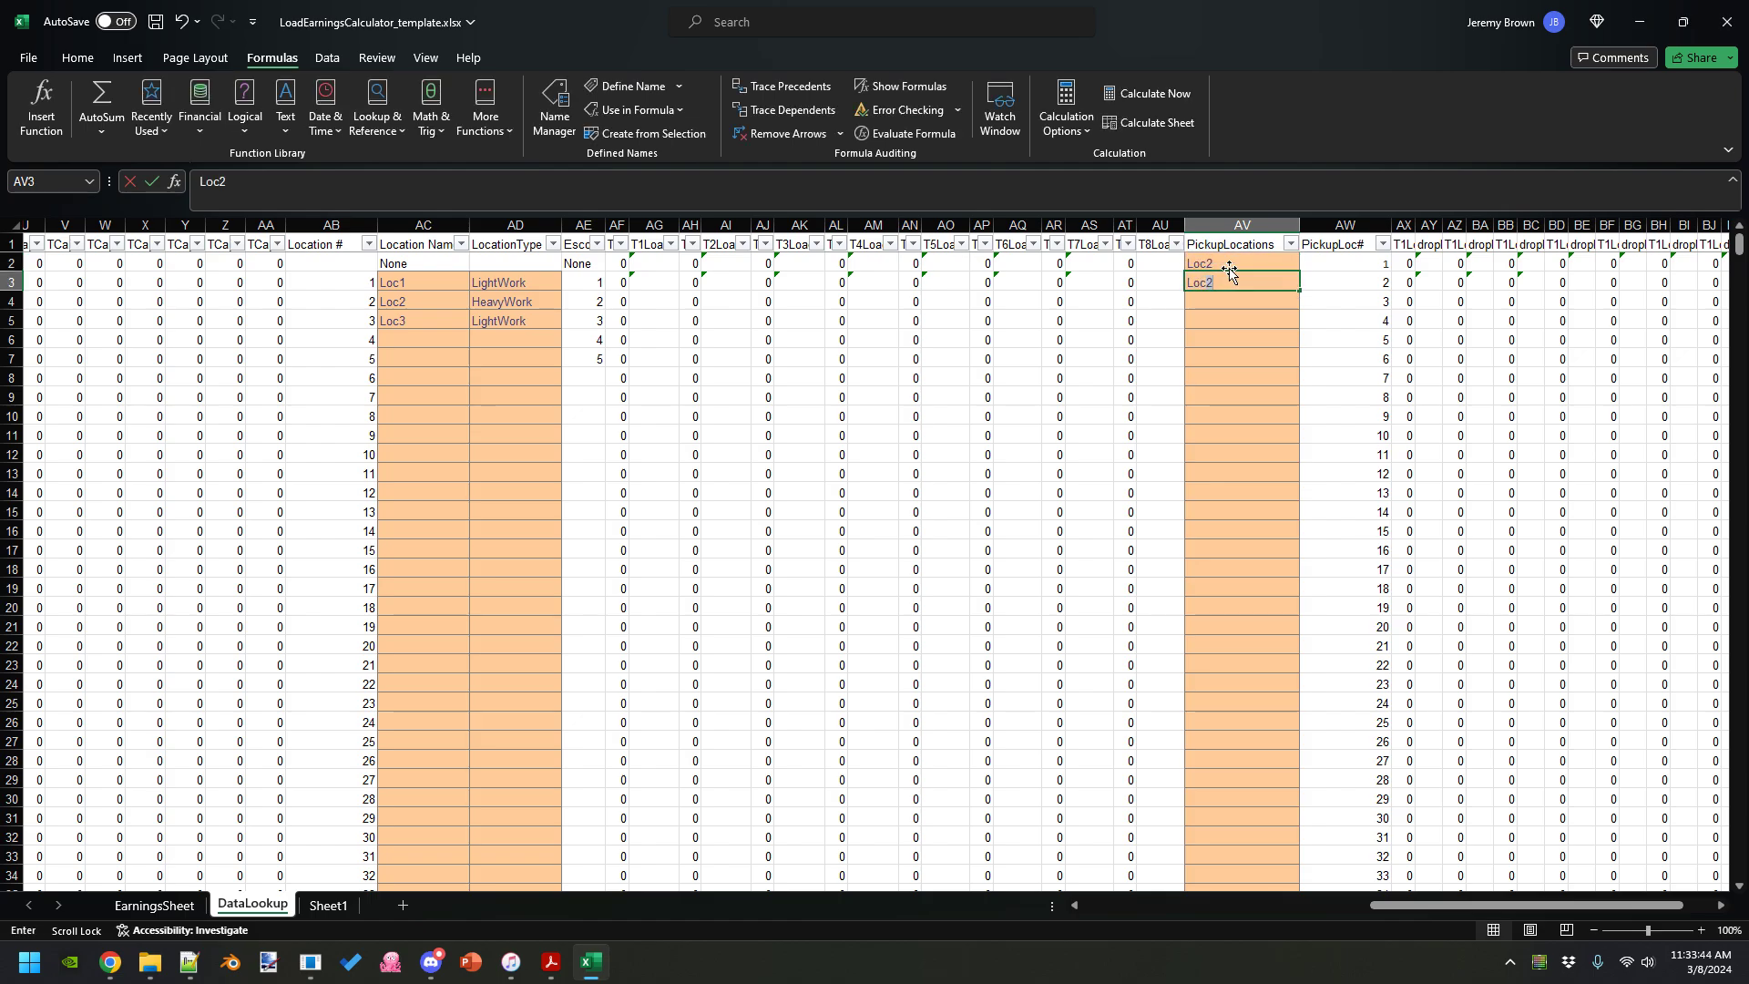
key("Return")
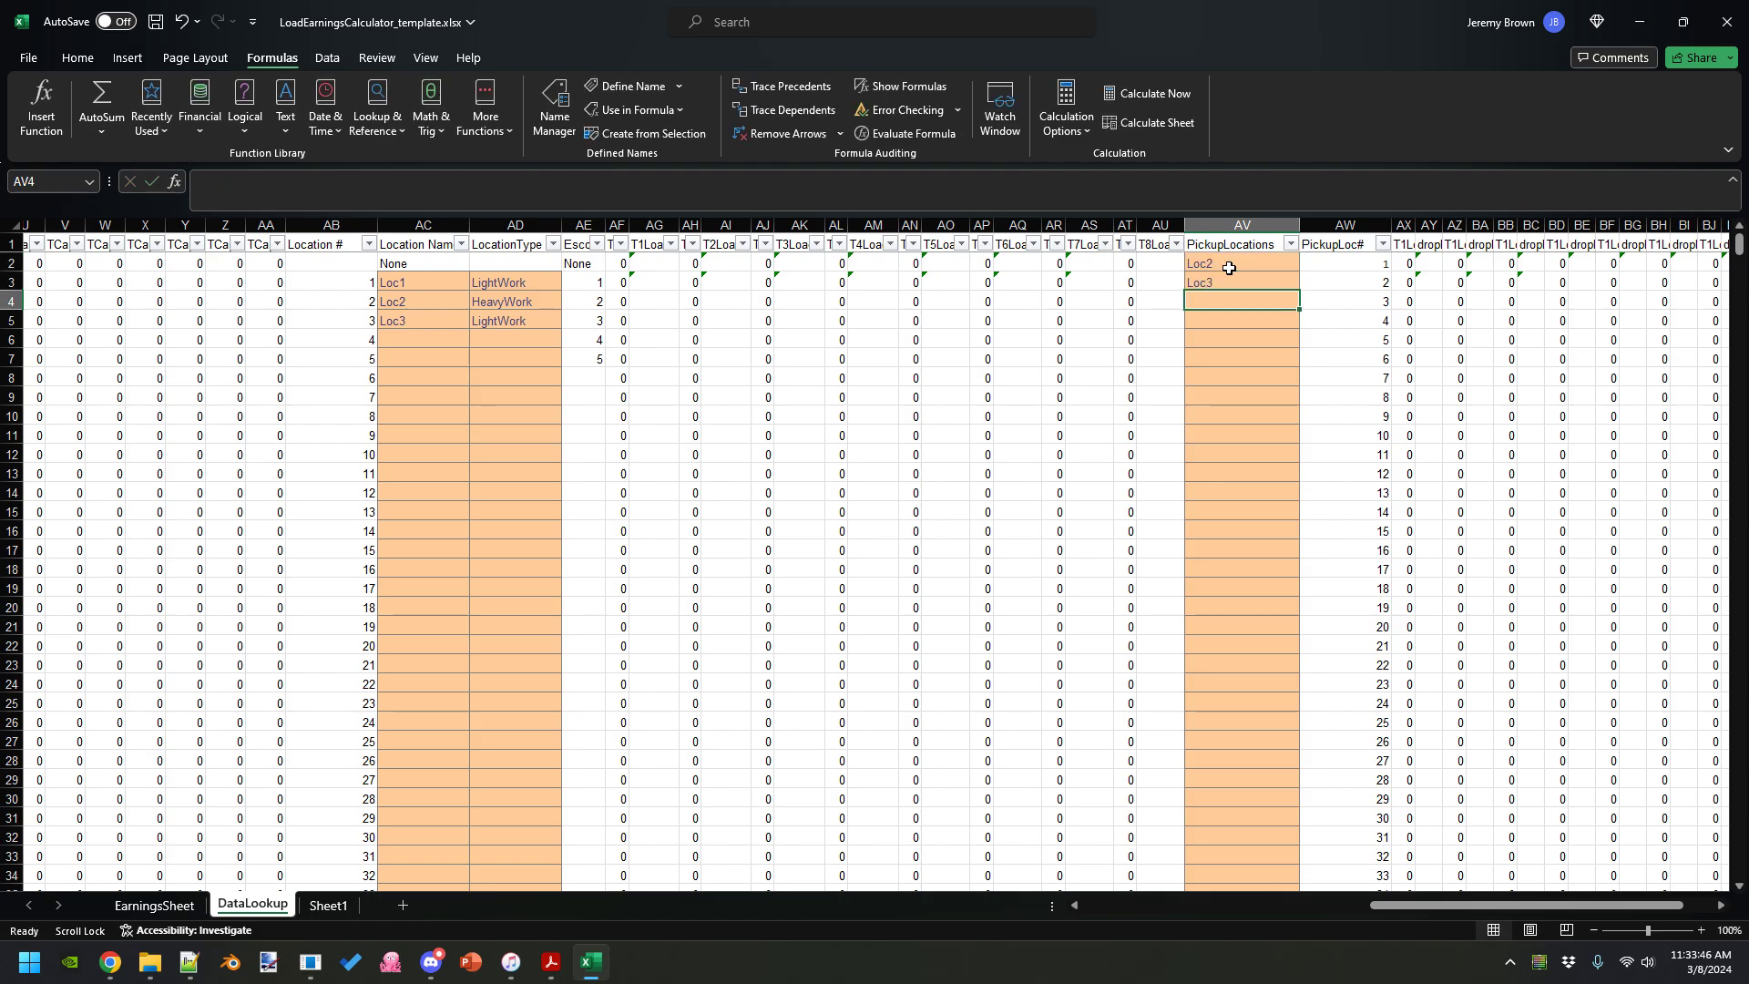
- Switch to the EarningsSheet and set the number of pickup locations in B2 to 2
left_click_drag(1435, 909, 1392, 909)
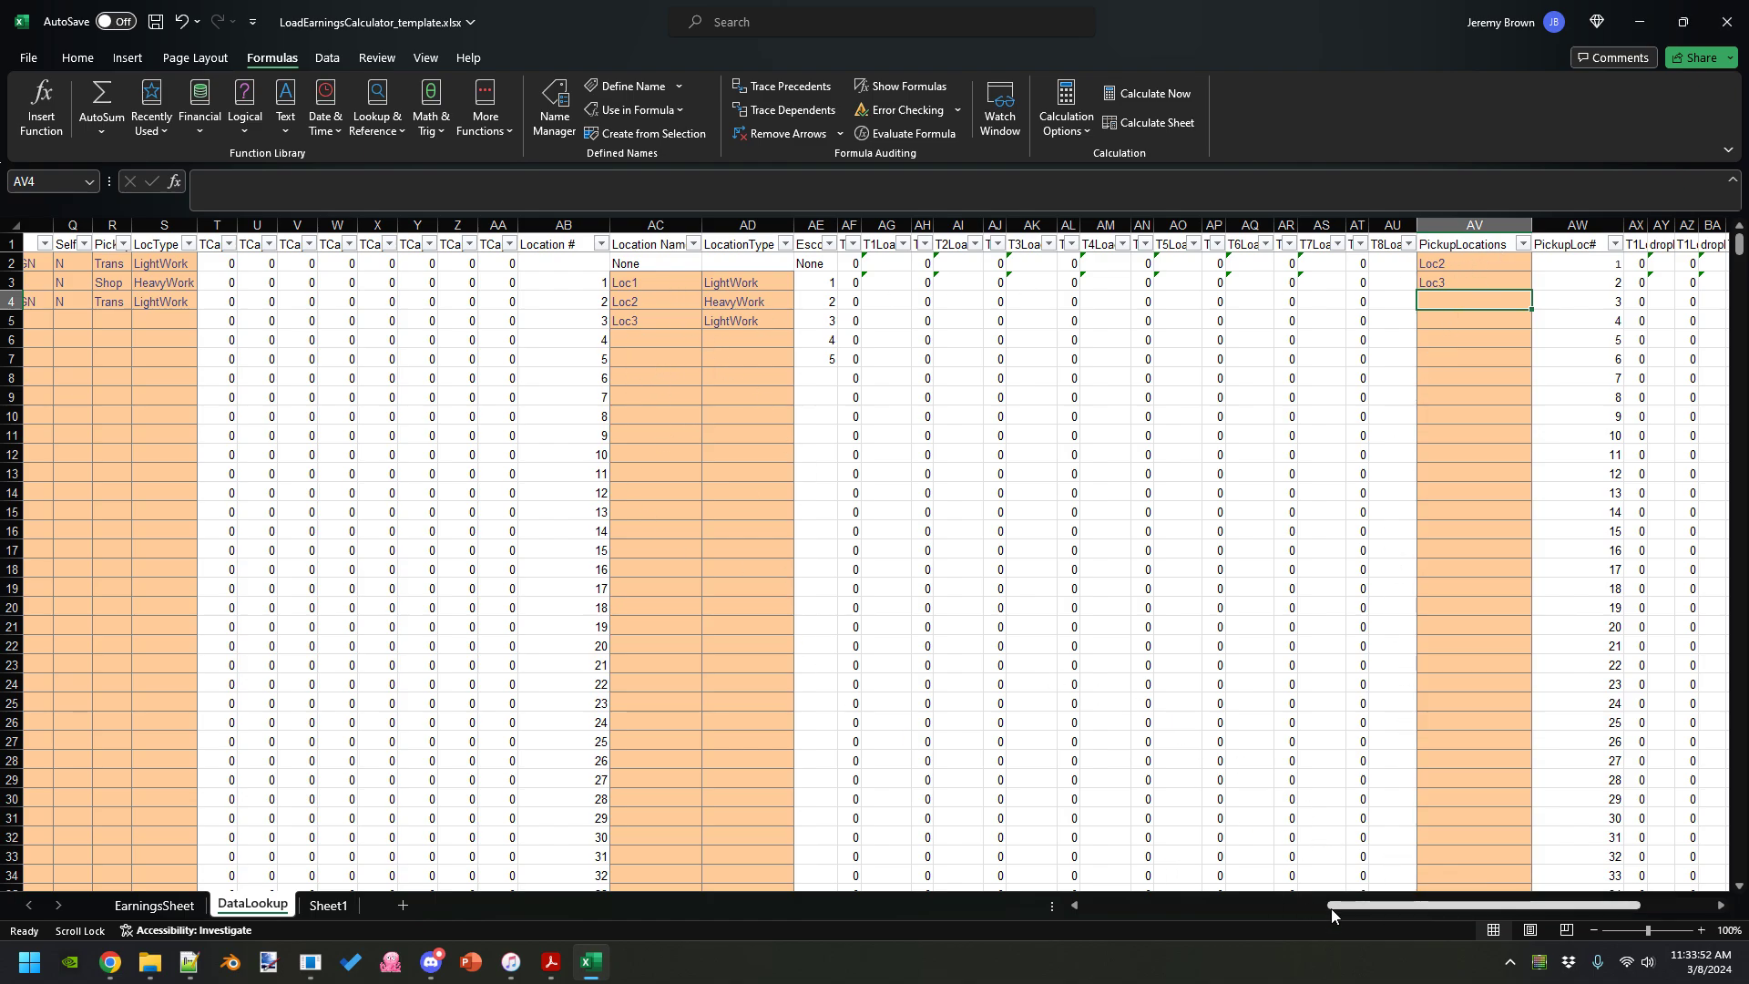
left_click_drag(1331, 909, 1047, 916)
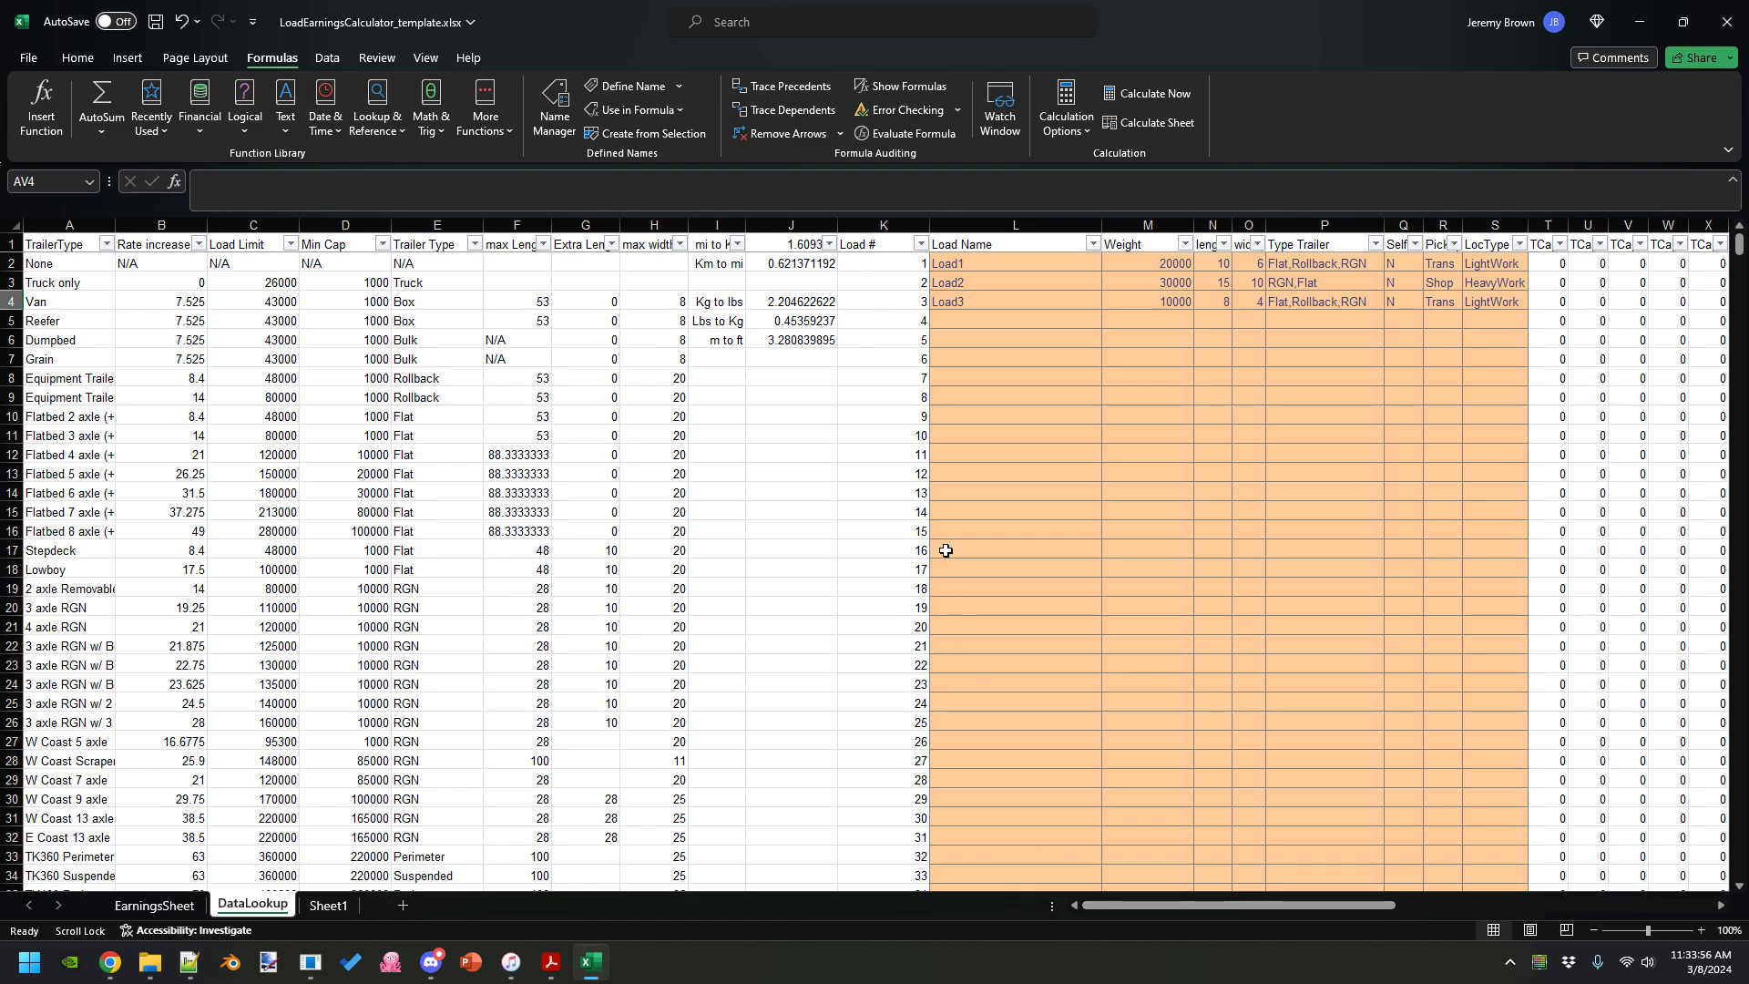
left_click(150, 906)
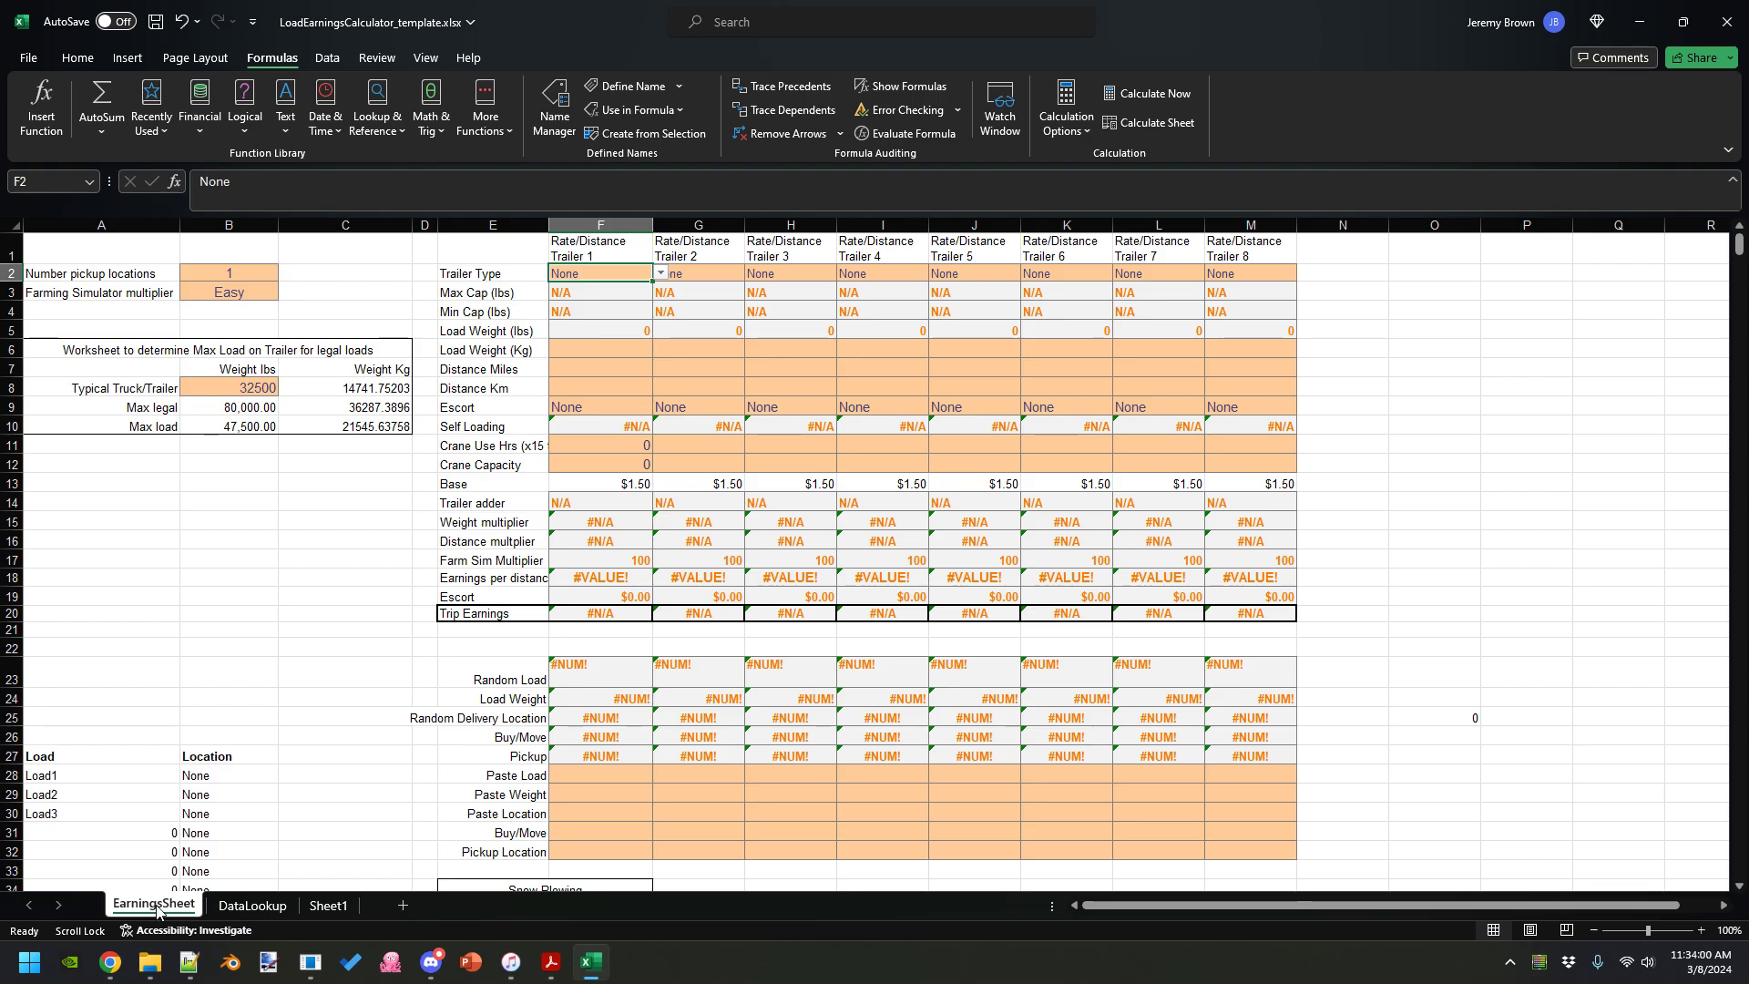
left_click(226, 907)
left_click_drag(1166, 905, 1119, 909)
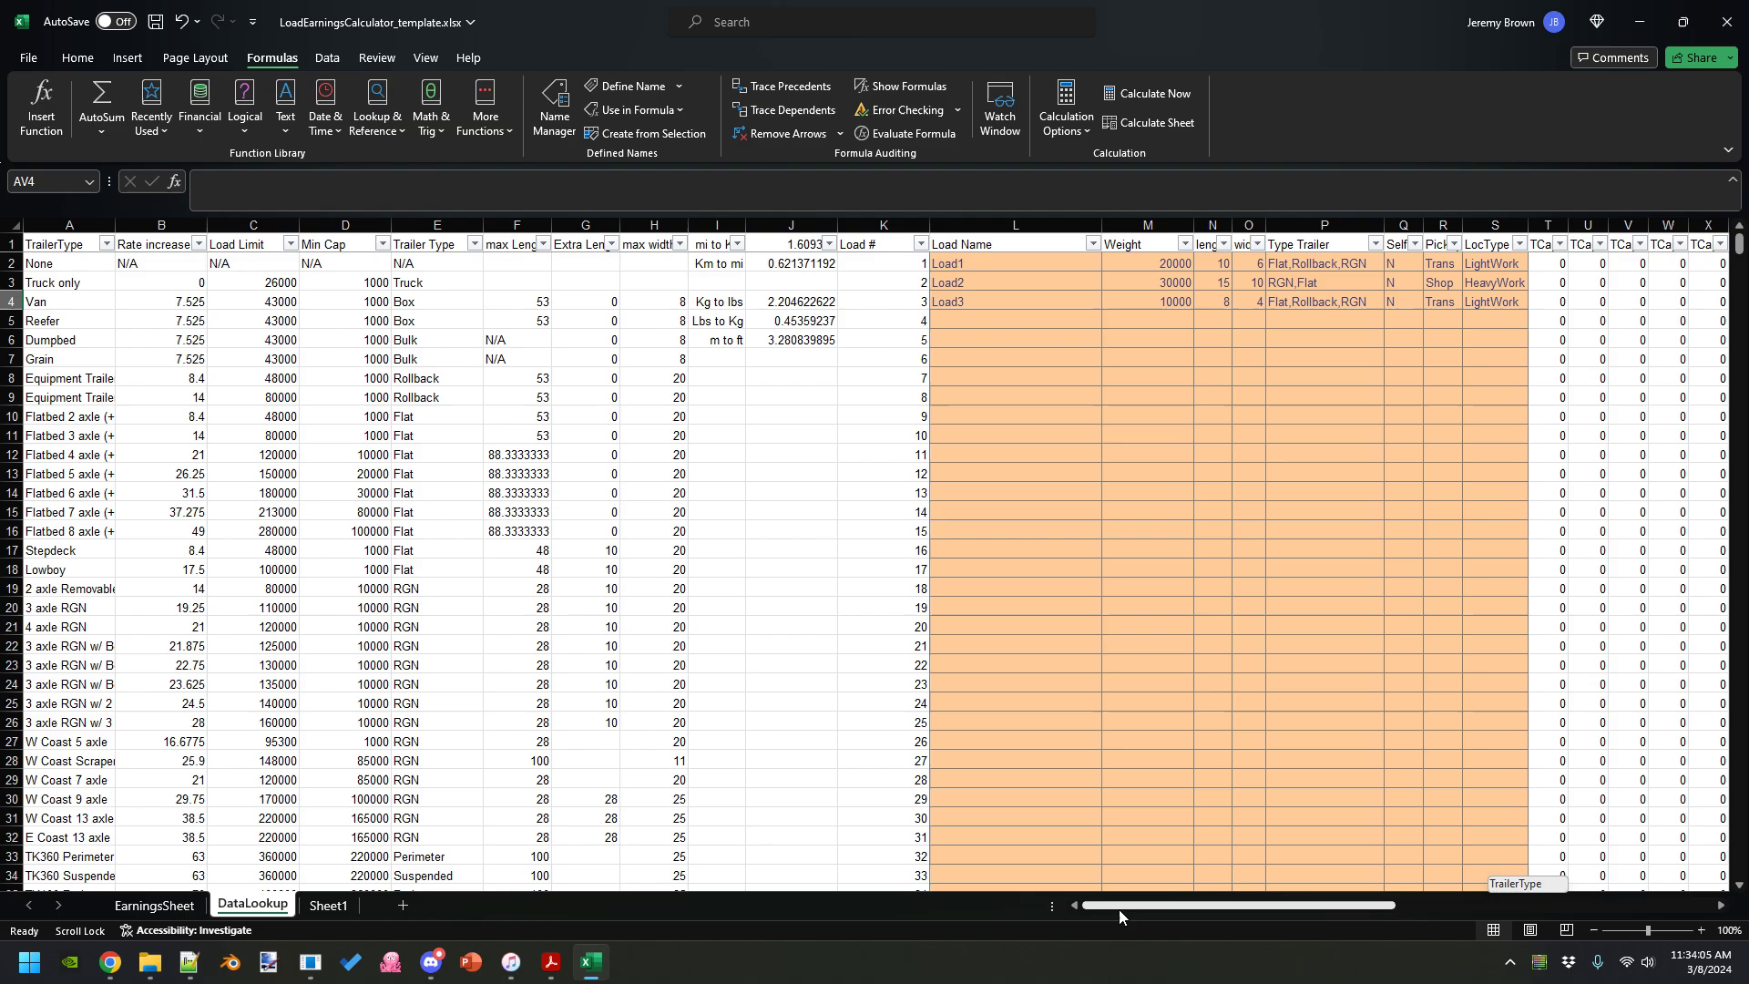
left_click(151, 904)
left_click(219, 273)
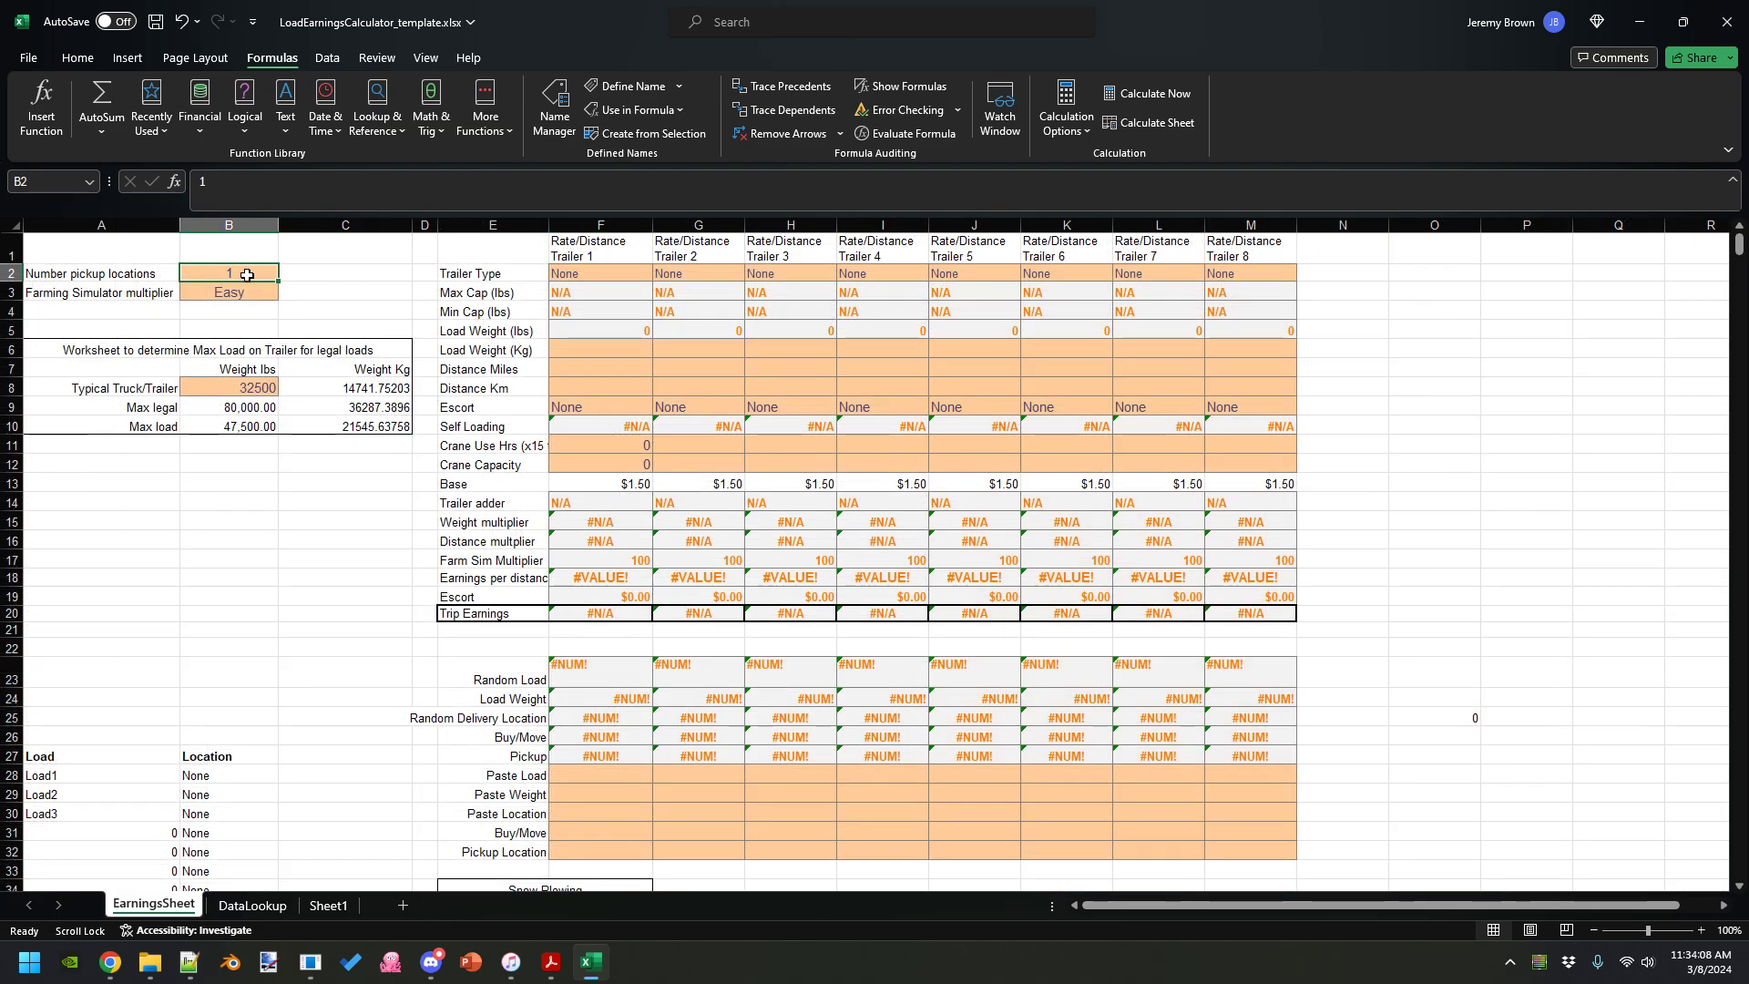
type("2")
key("Return")
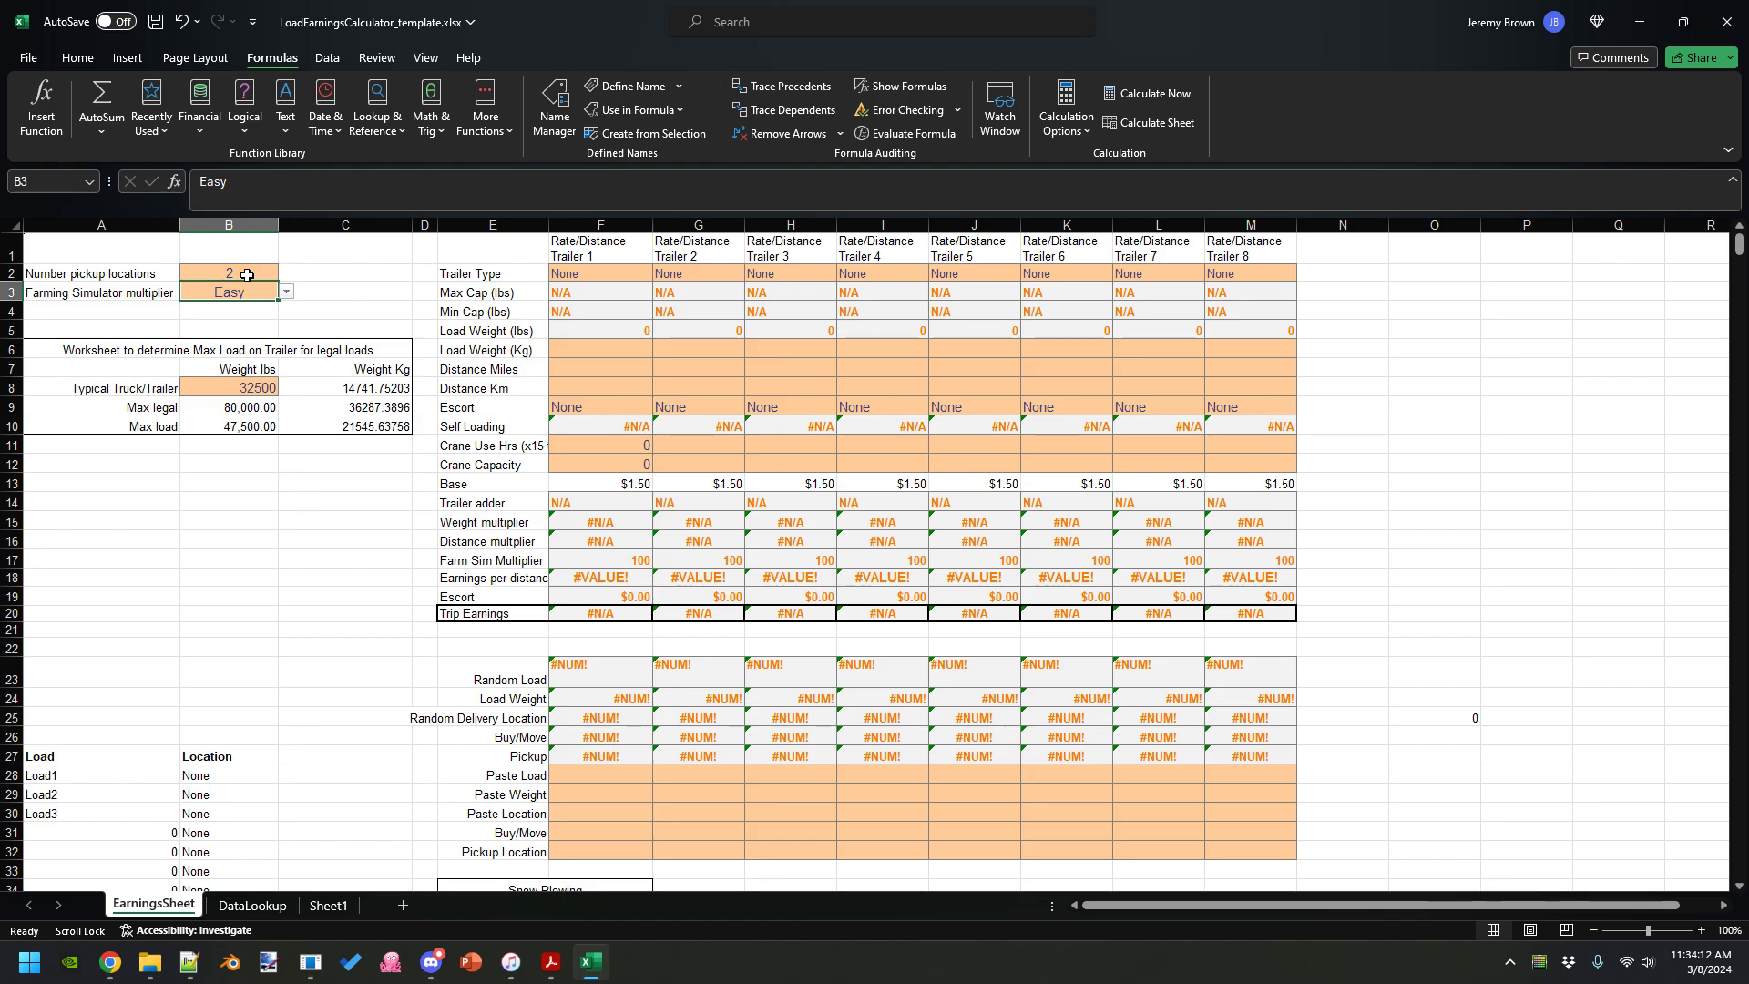
- Try the Medium and Hard options for the Farming Simulator multiplier in B3, and set it back to Easy
left_click(286, 292)
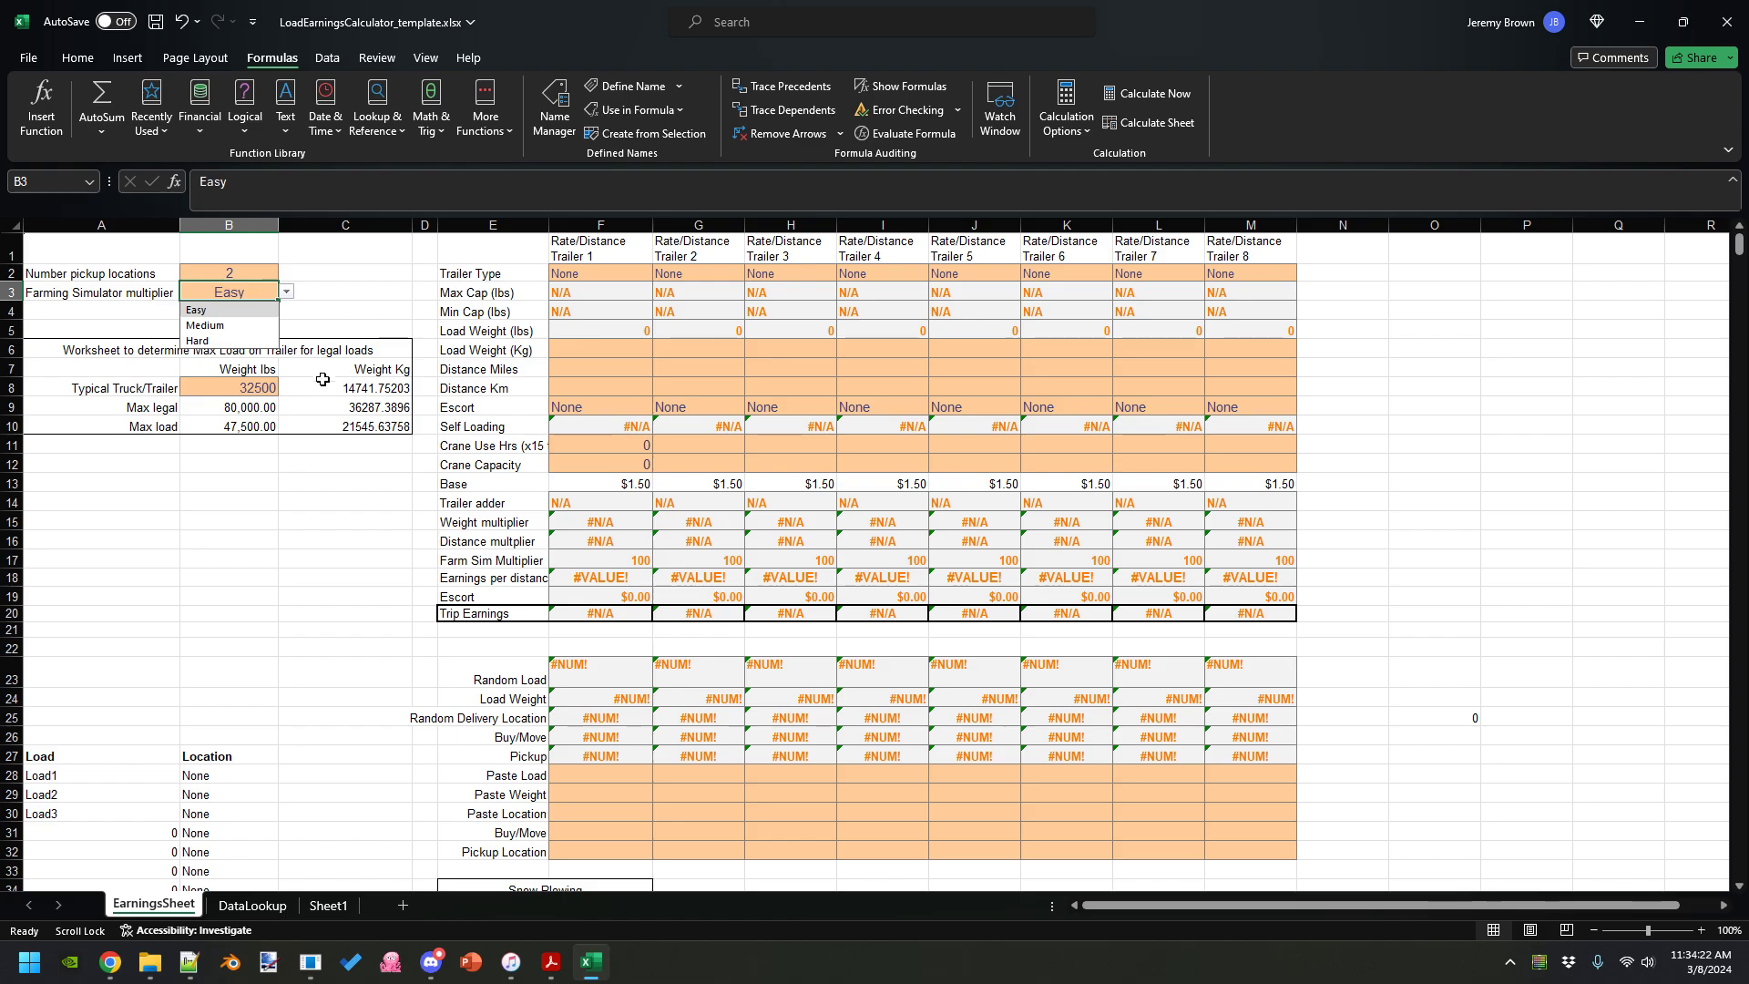
left_click(239, 326)
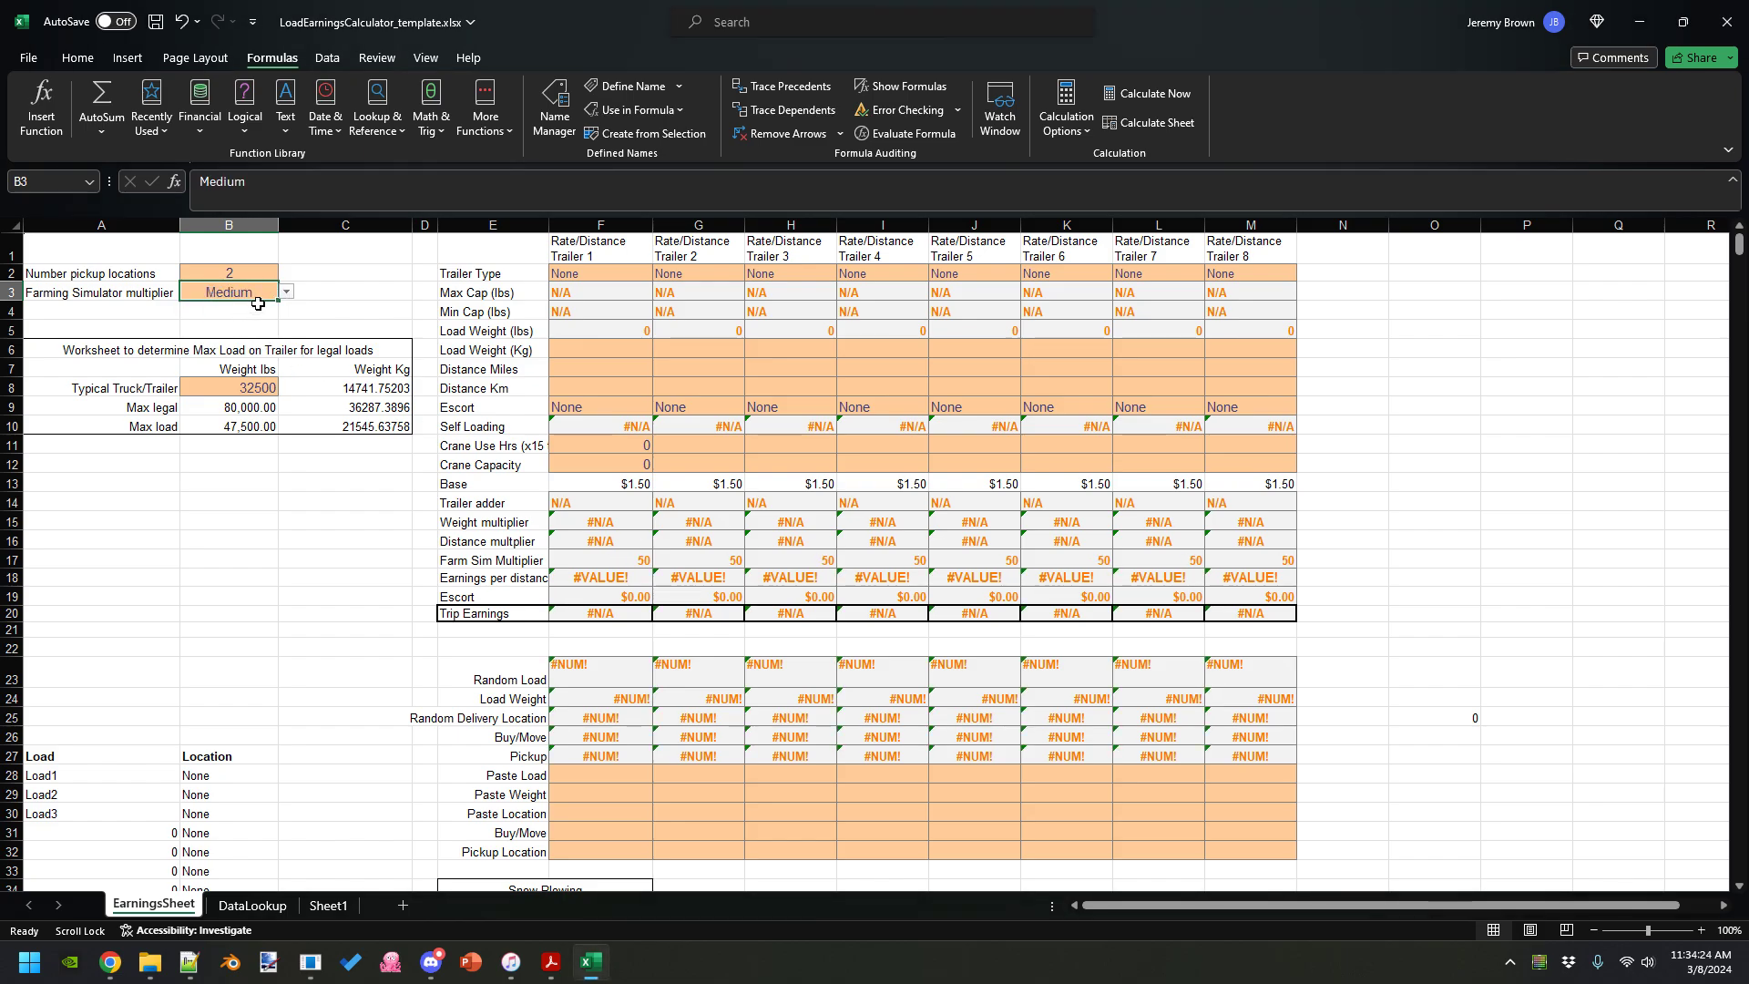
left_click(286, 292)
left_click(260, 334)
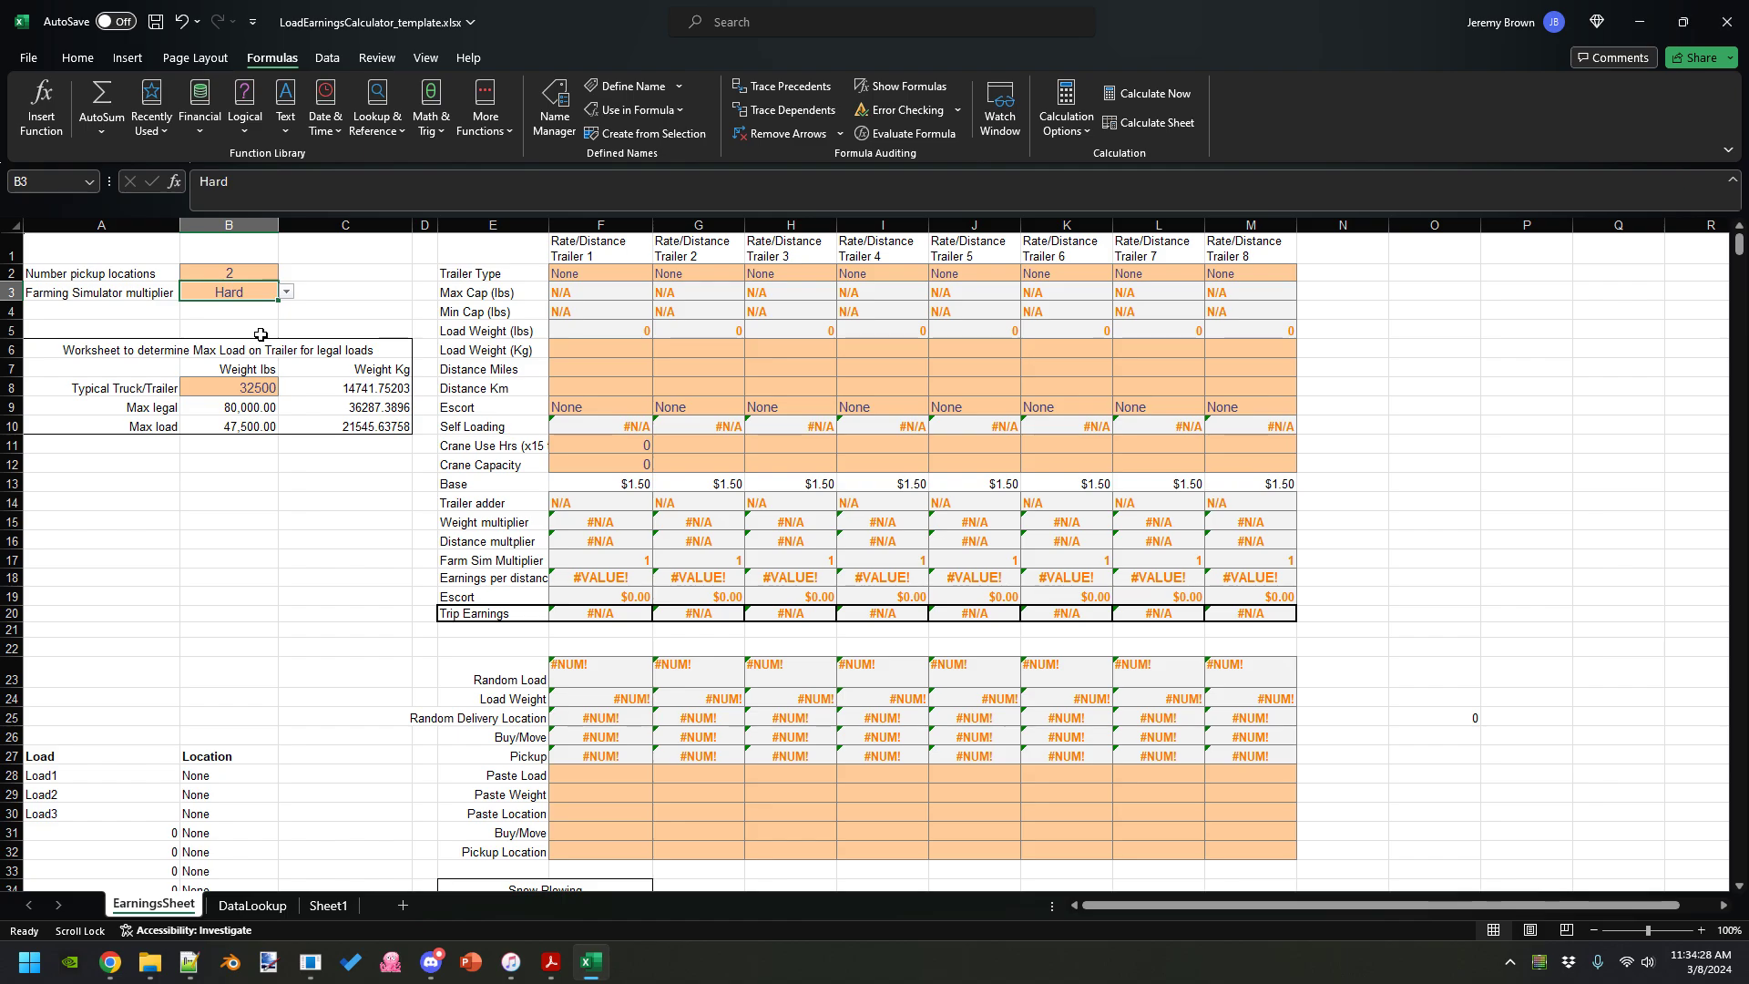
left_click(286, 291)
left_click(270, 305)
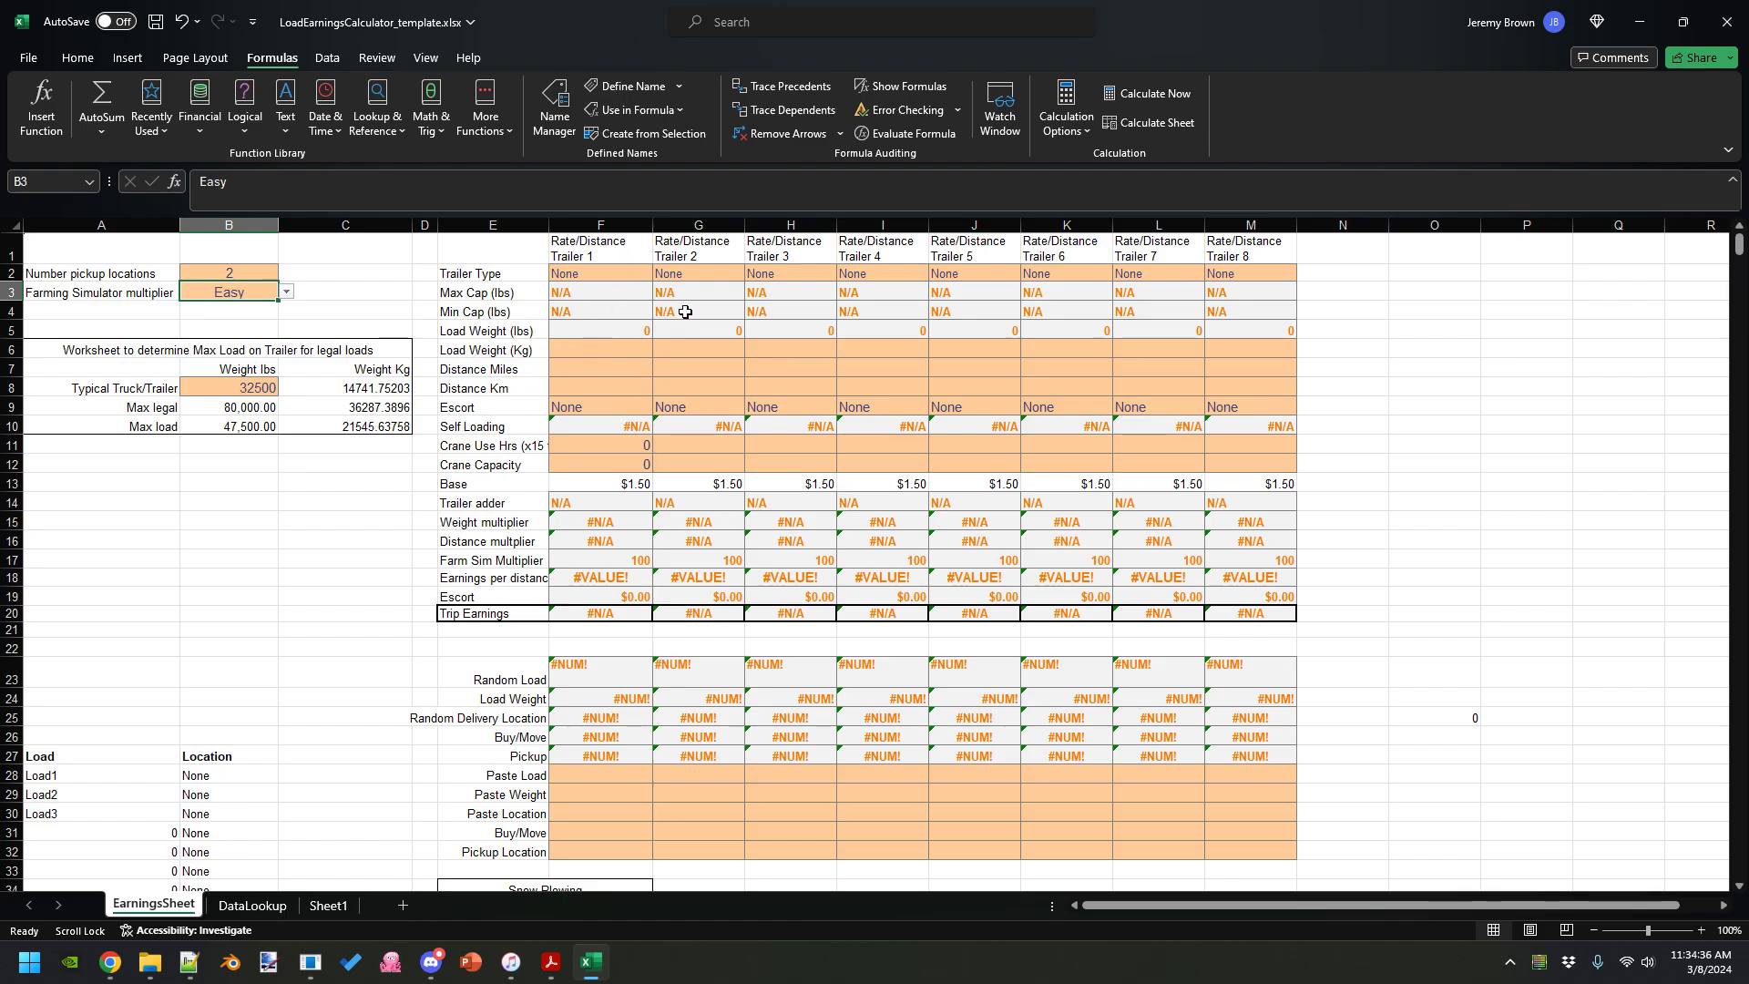
- Try Truck only as Trailer 1's type in F2 and check the load list on the DataLookup sheet
left_click(645, 277)
left_click(659, 273)
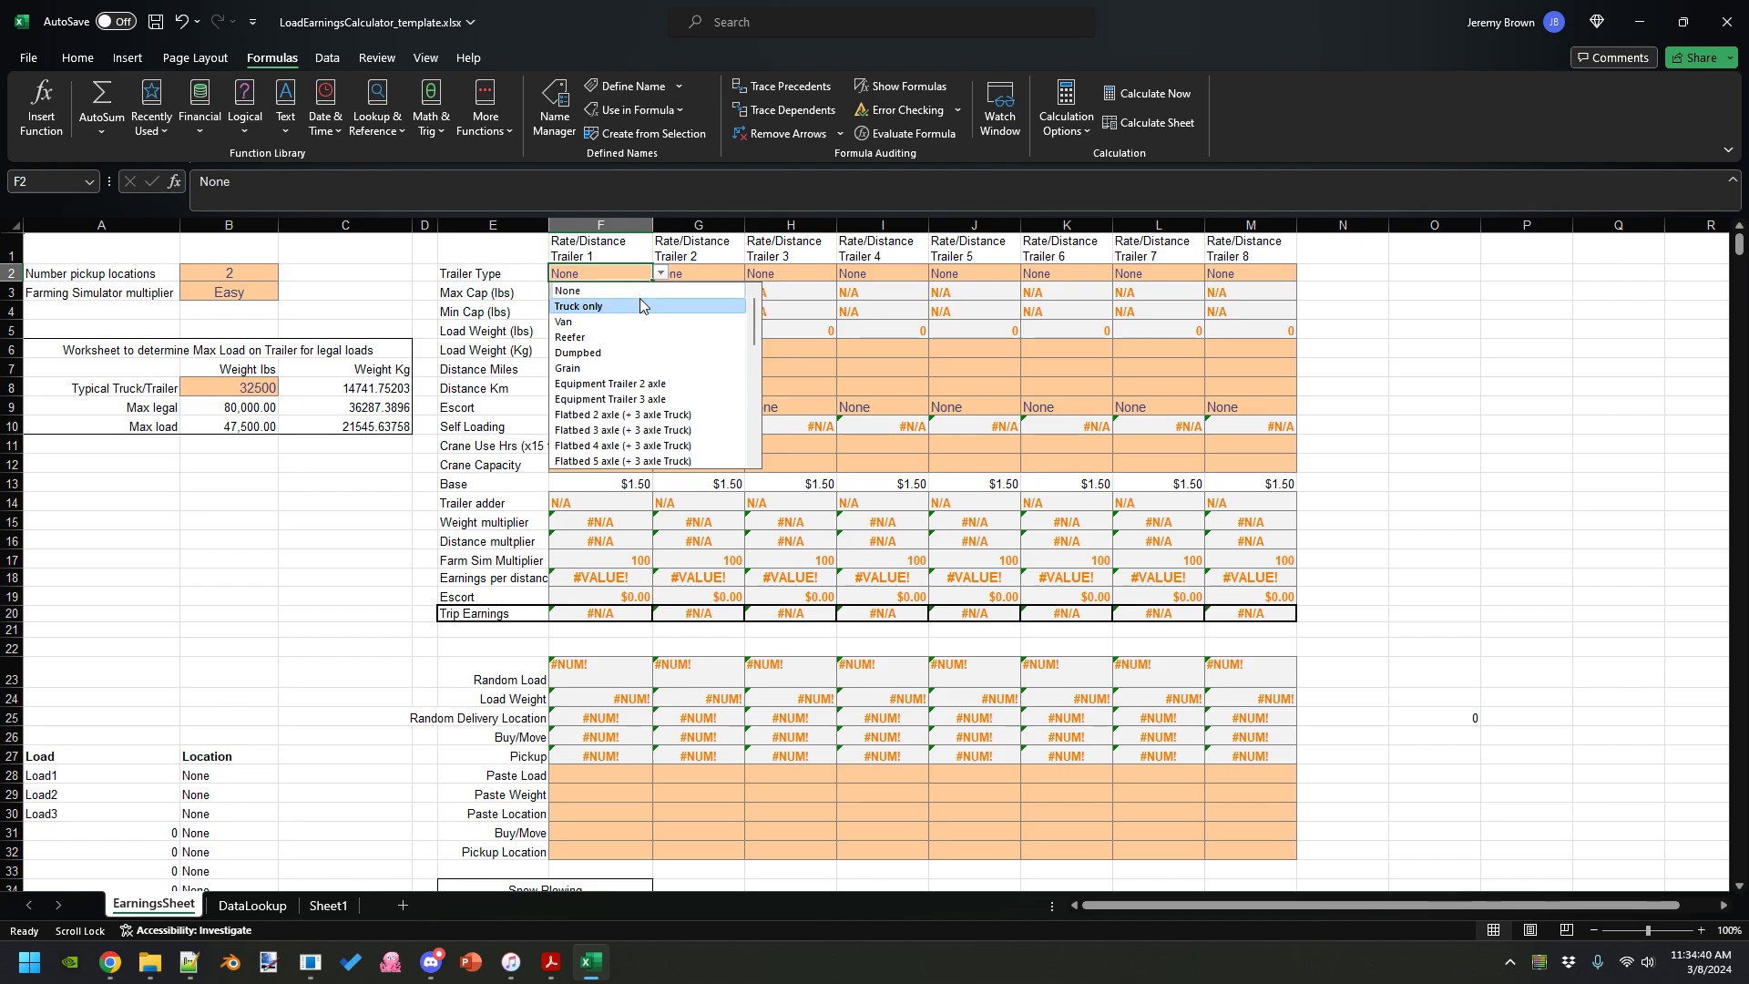
left_click(638, 306)
left_click(659, 274)
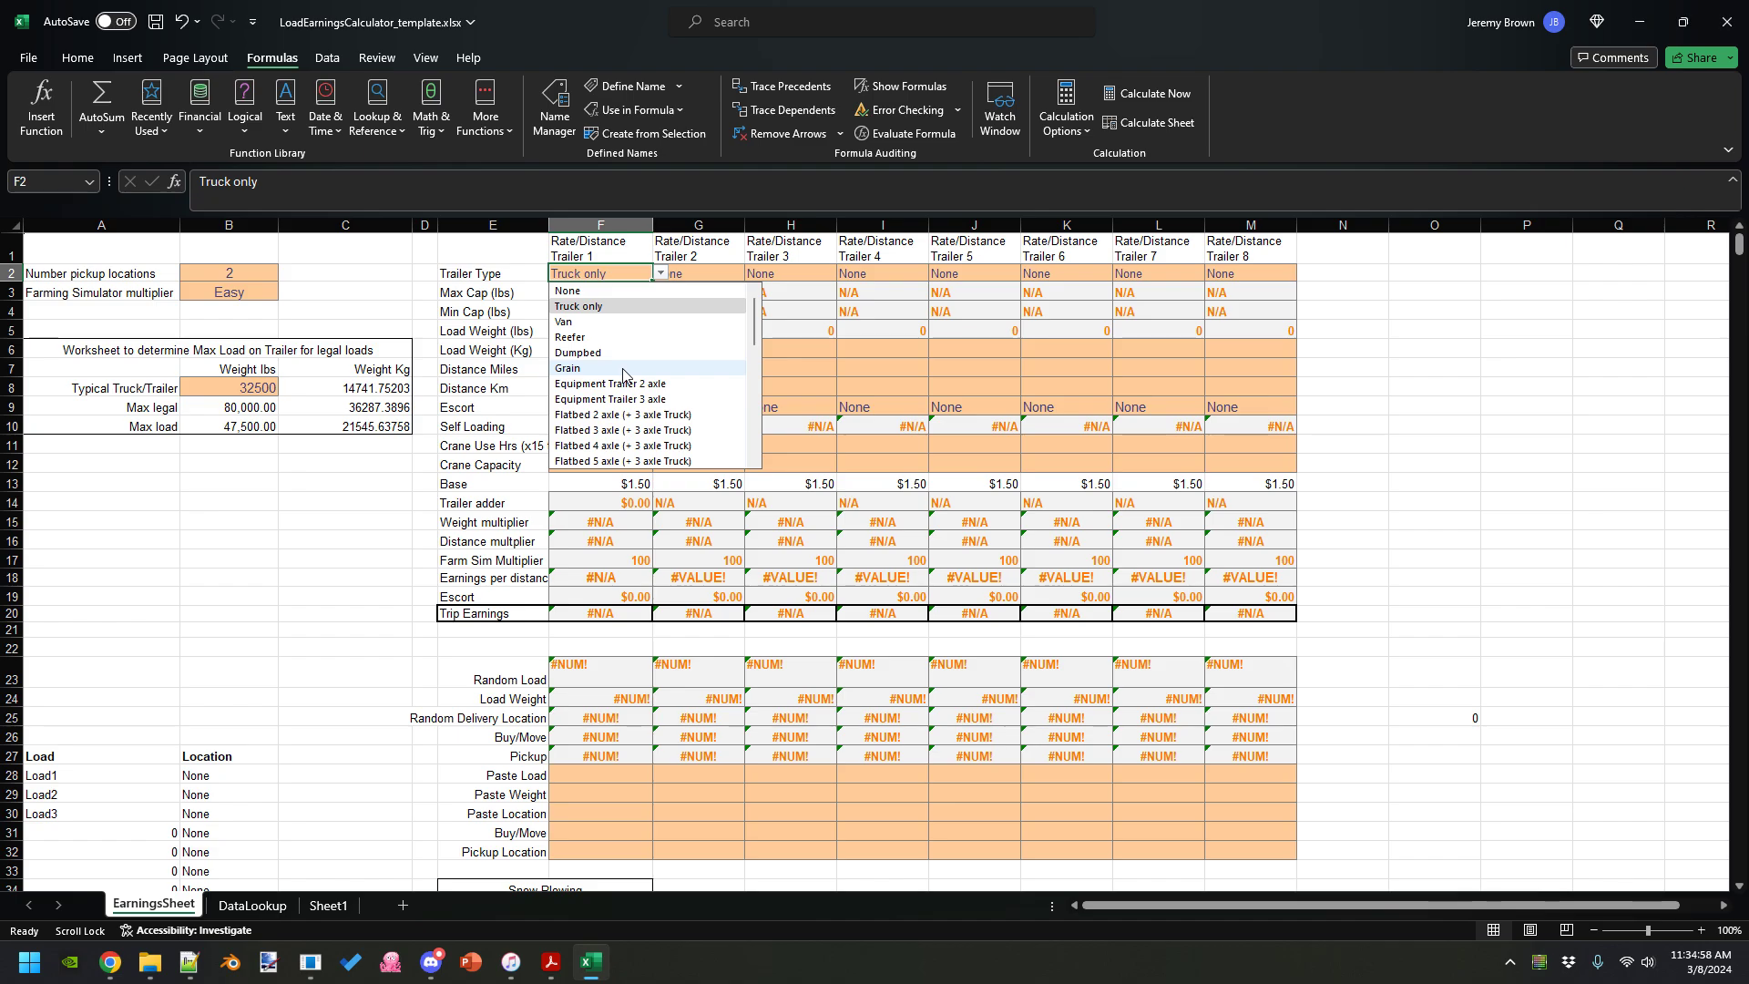
left_click(252, 905)
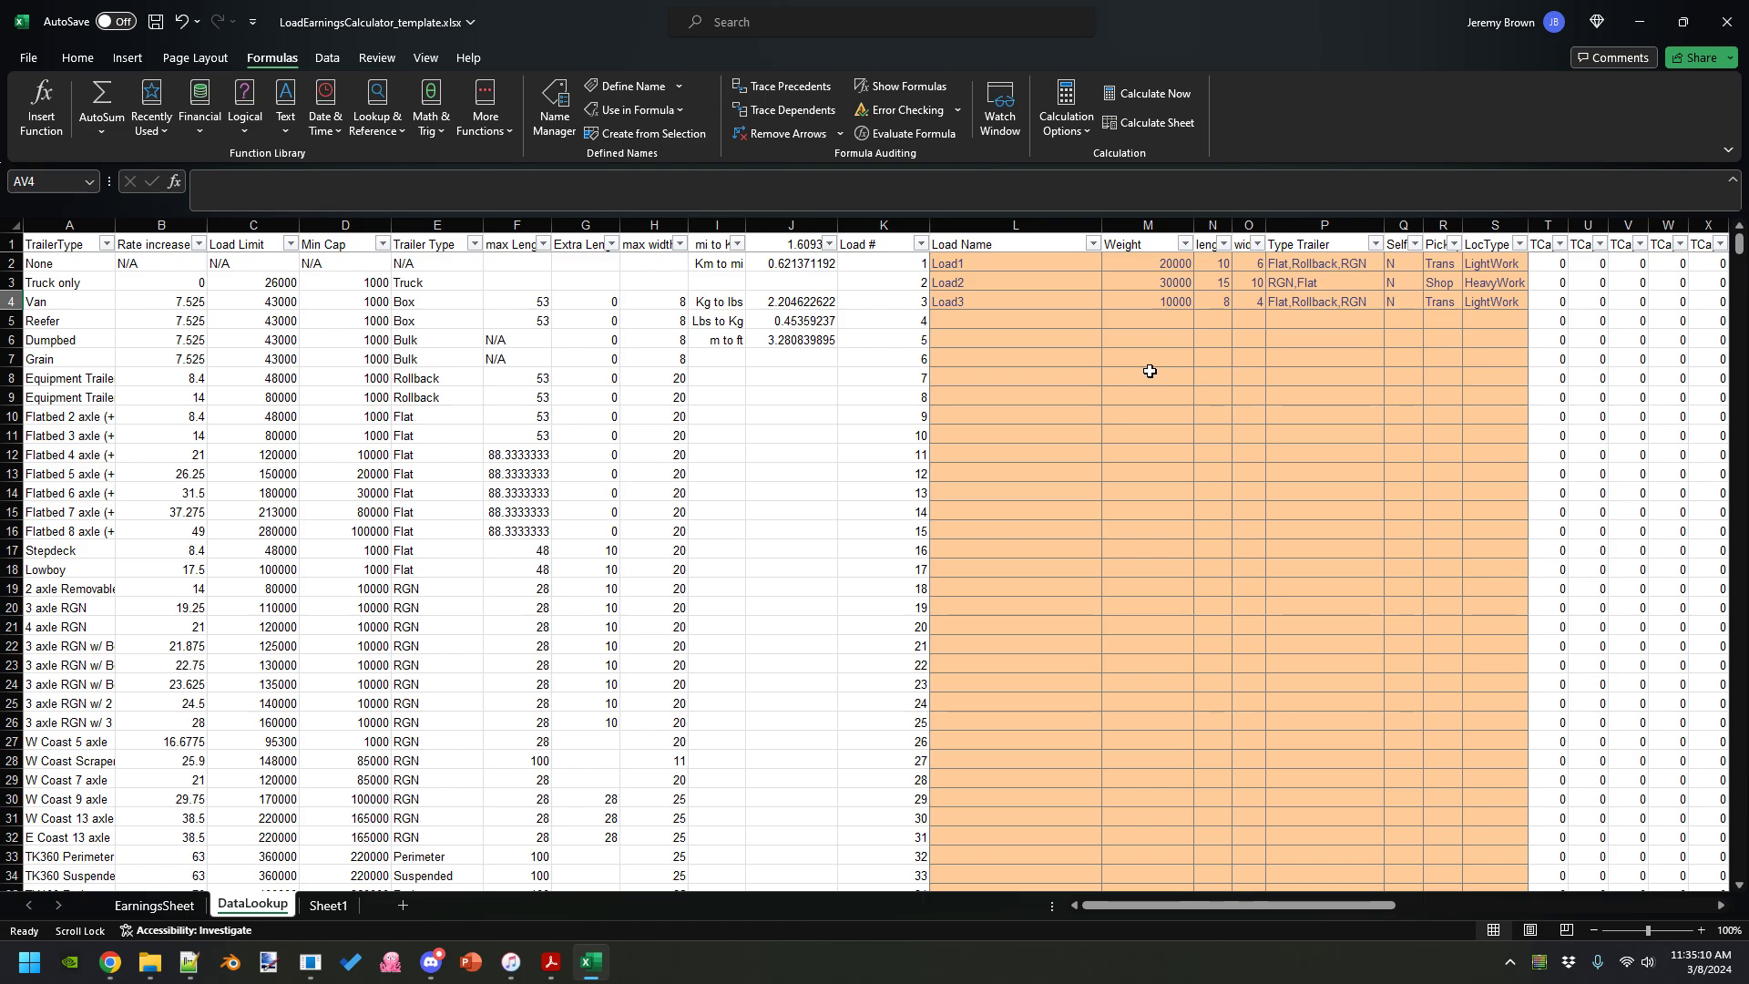
left_click(173, 905)
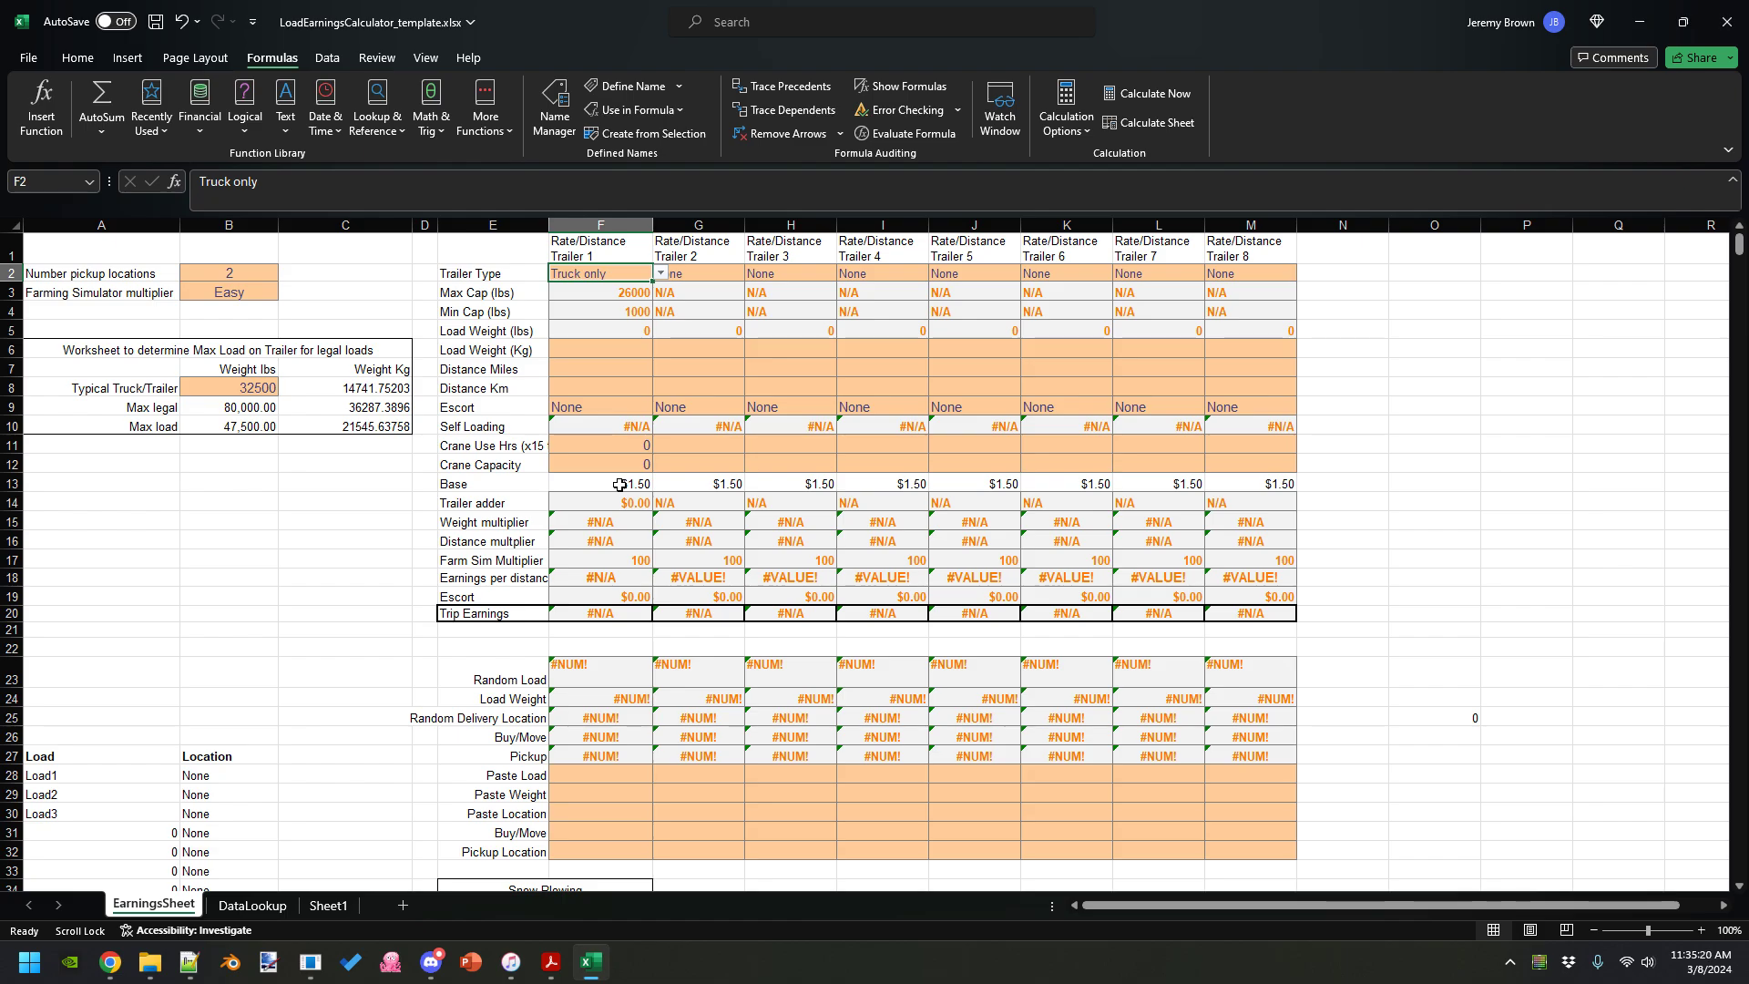
- Set Trailer 1's type in F2 to Flatbed 2 axle (+ 3 axle Truck)
left_click(660, 273)
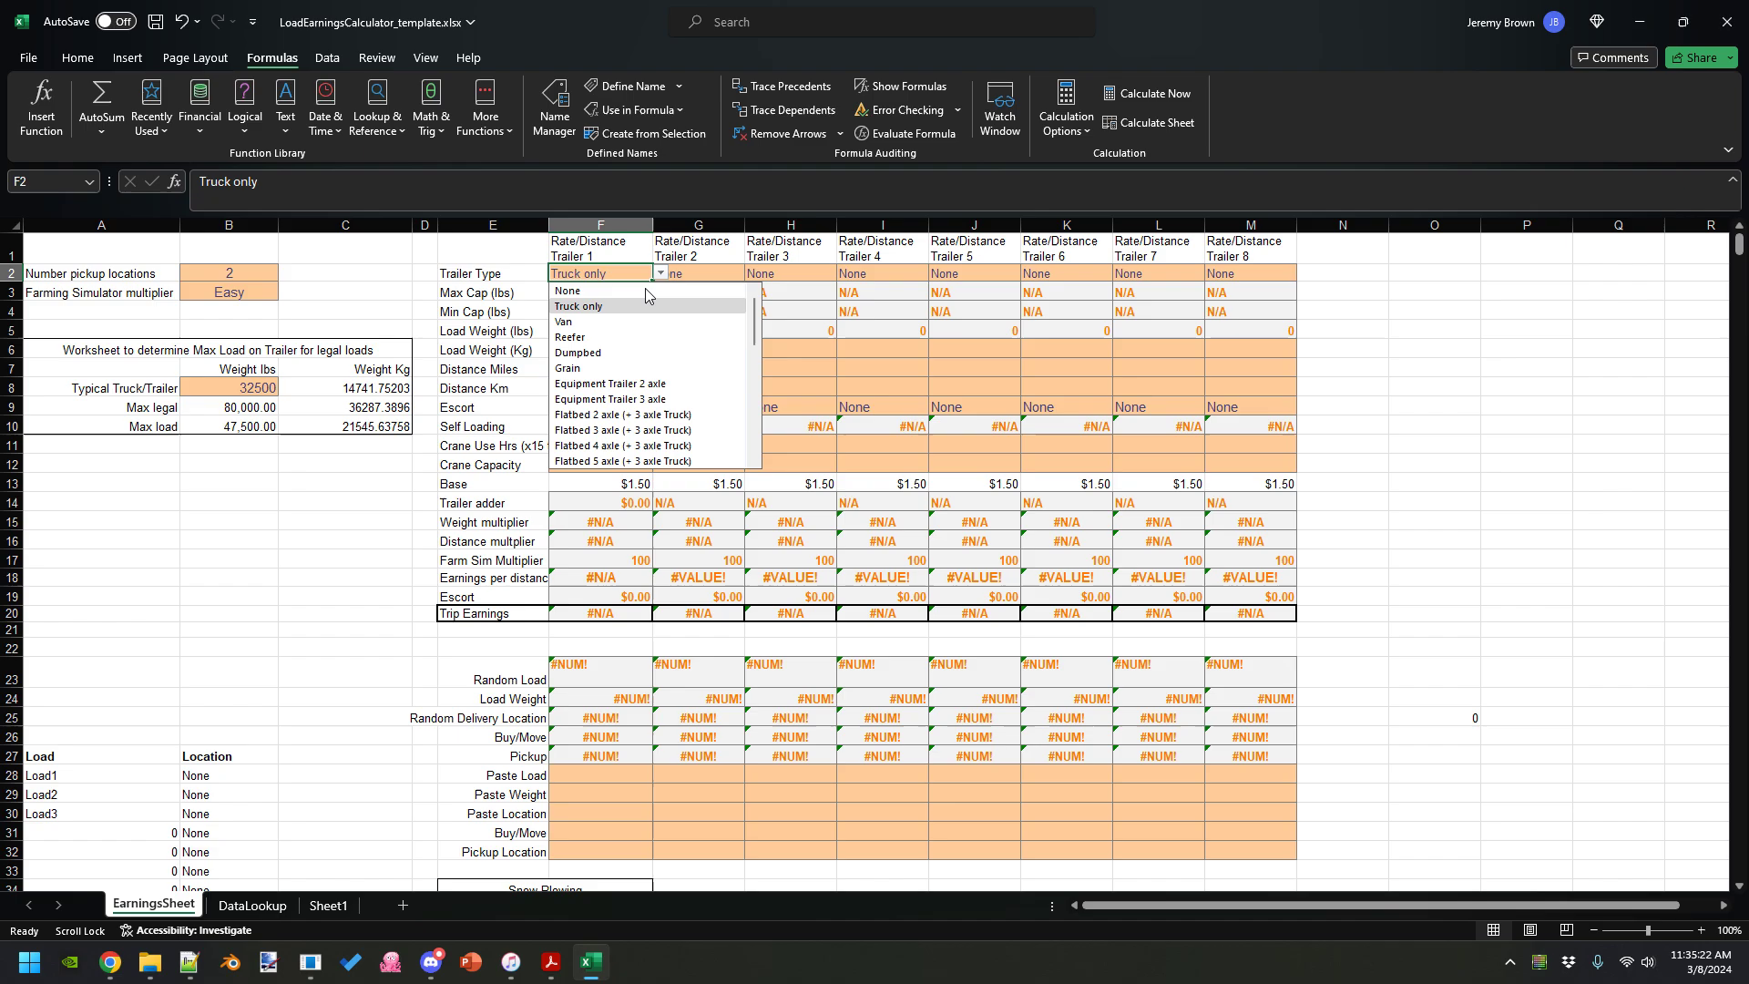
left_click(645, 415)
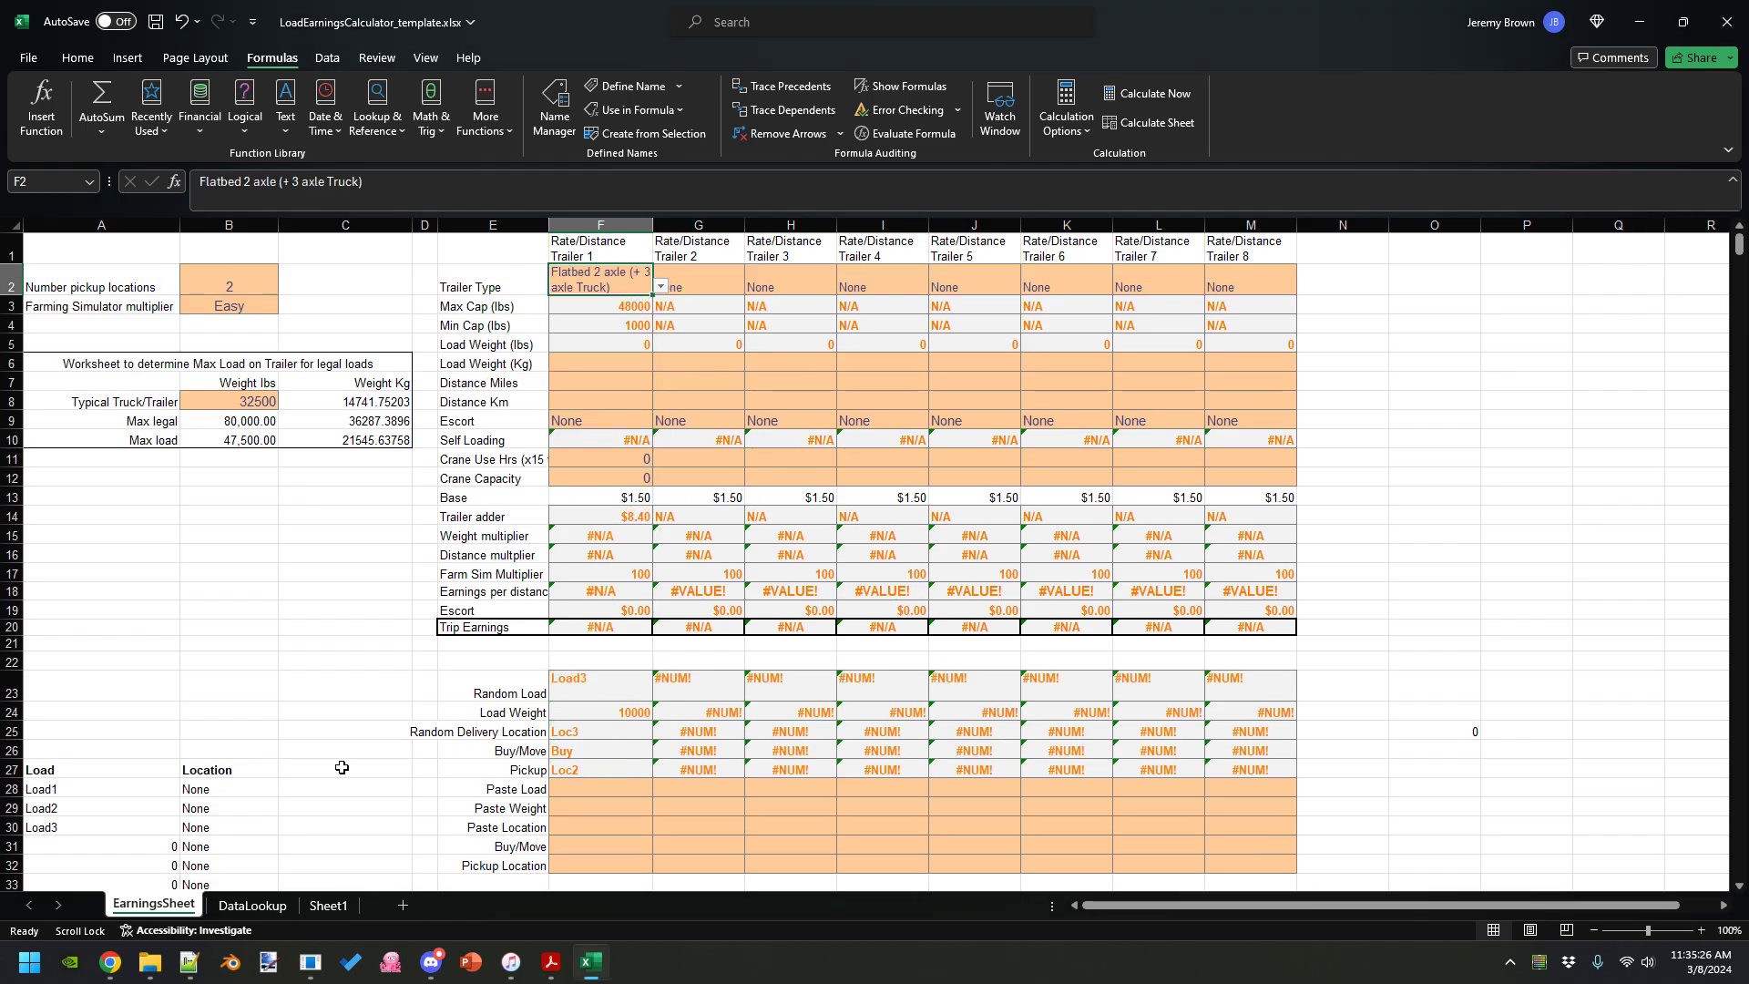
- Examine the load limit and minimum capacity of the Flatbed 2 axle trailer in row 10 of DataLookup
left_click(252, 905)
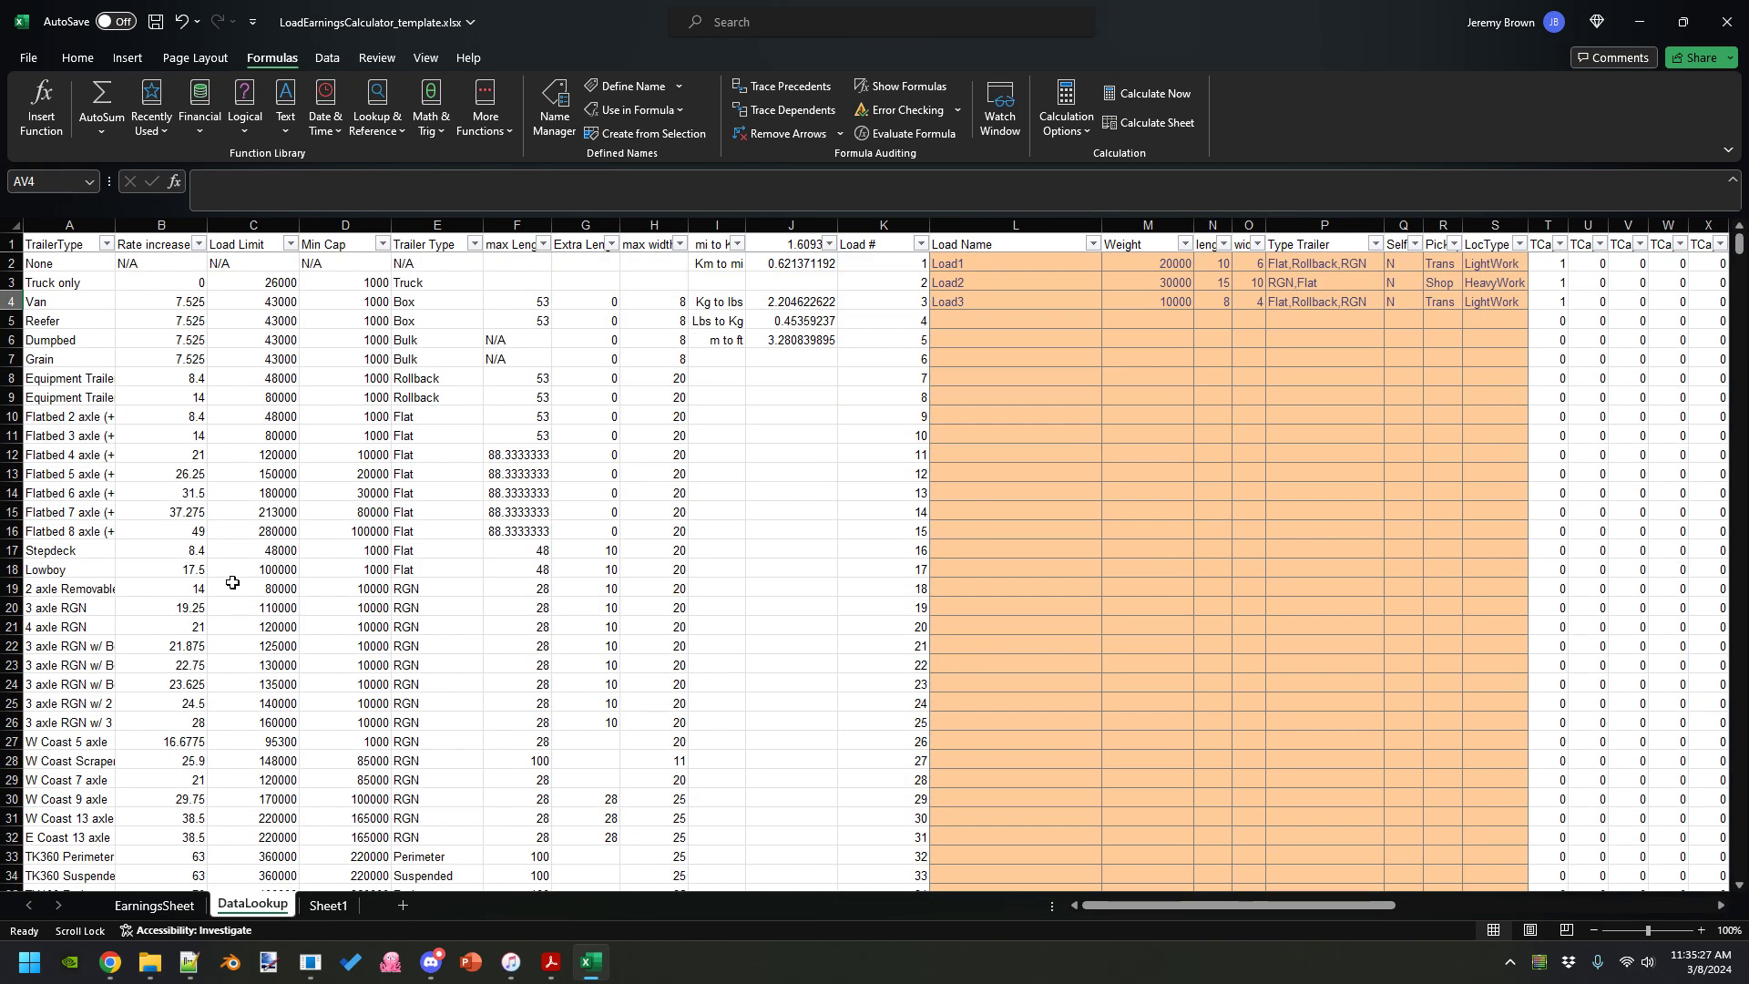
left_click(51, 412)
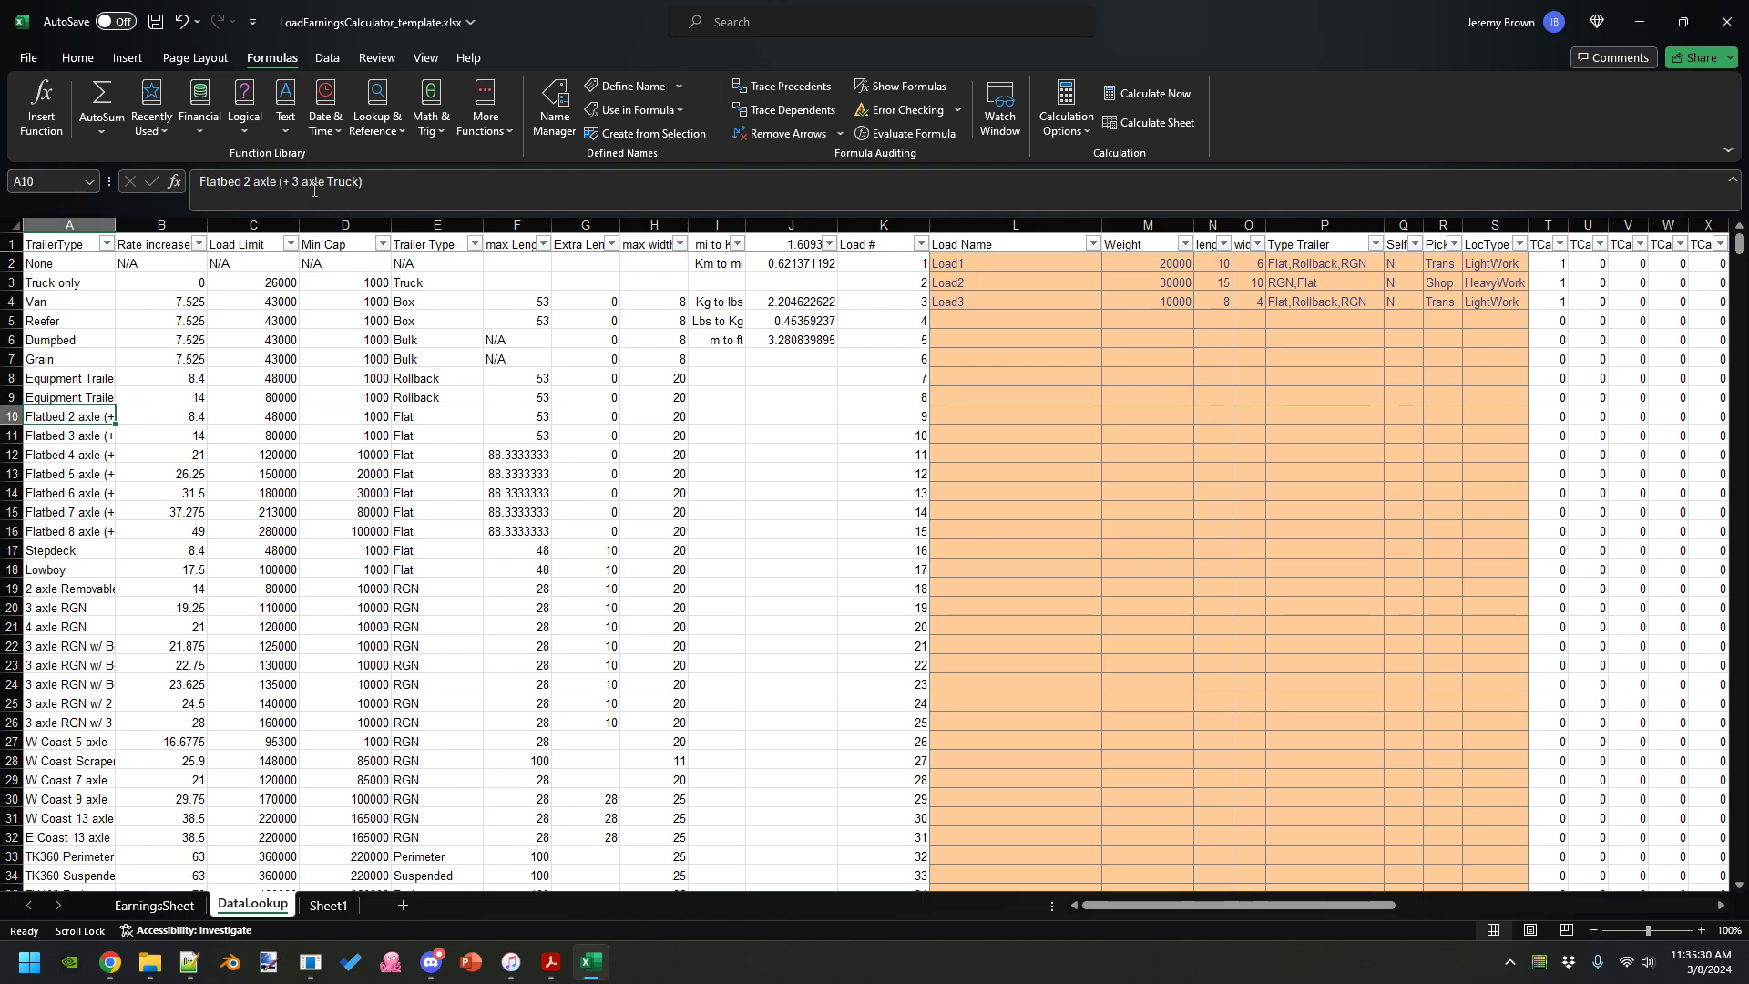
left_click(249, 420)
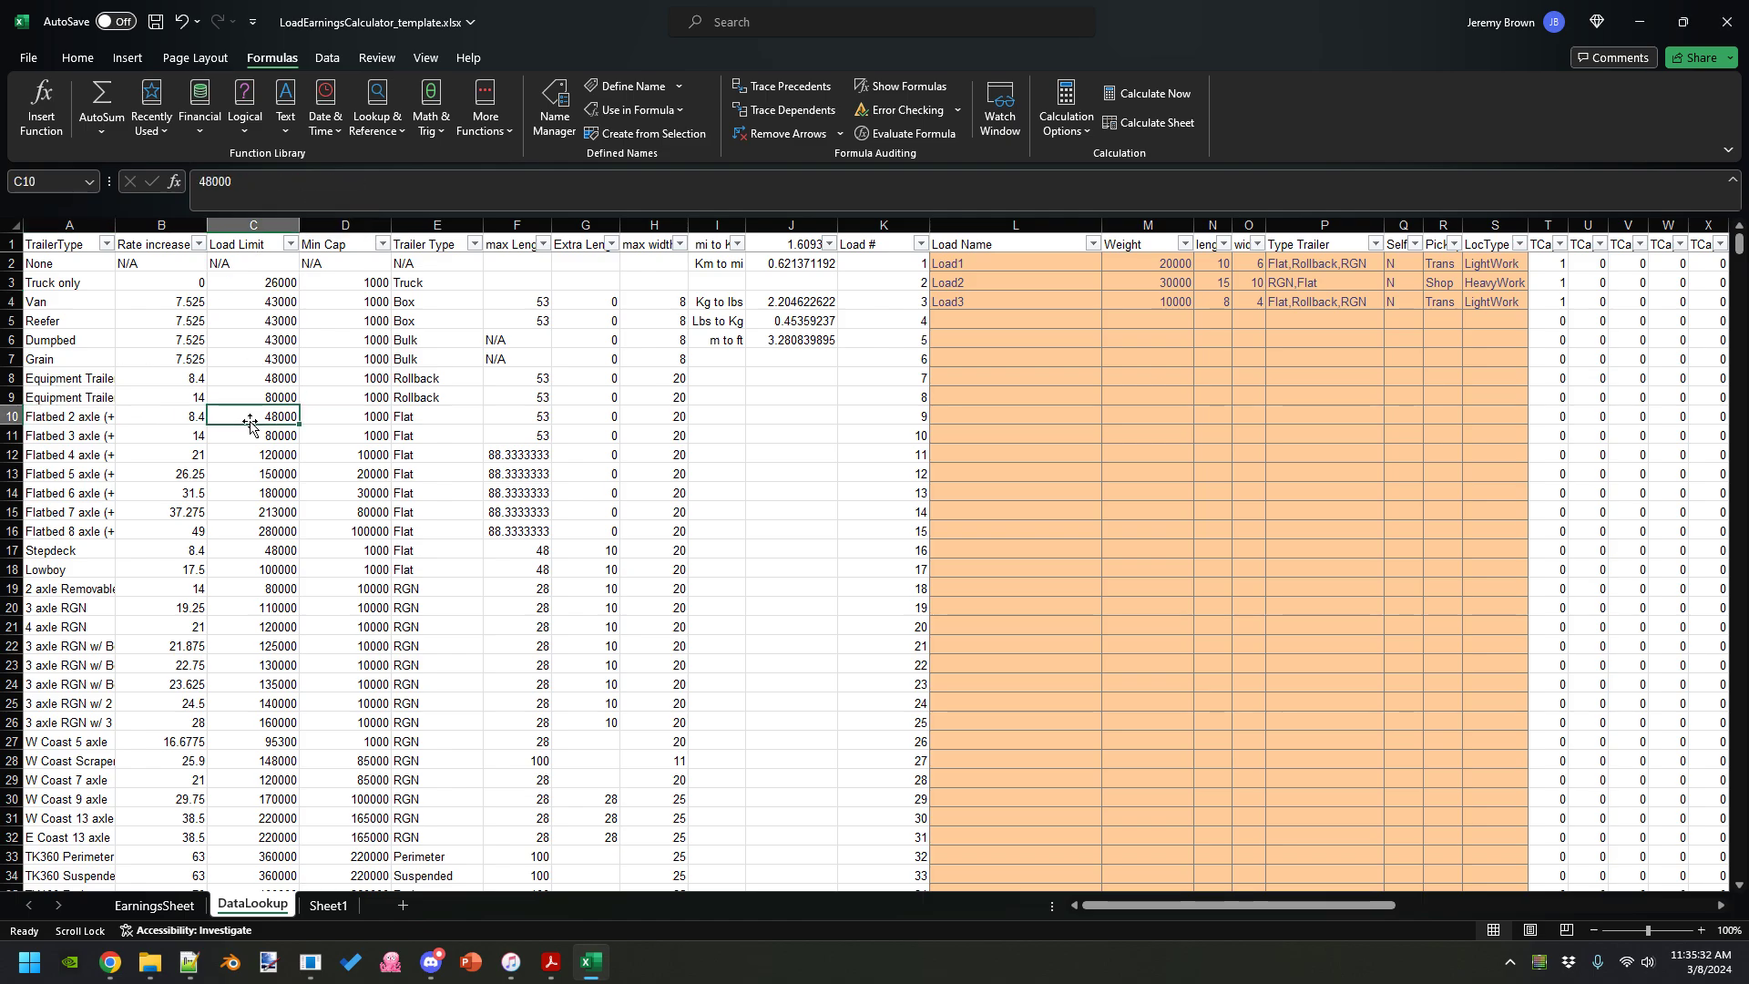
left_click(326, 413)
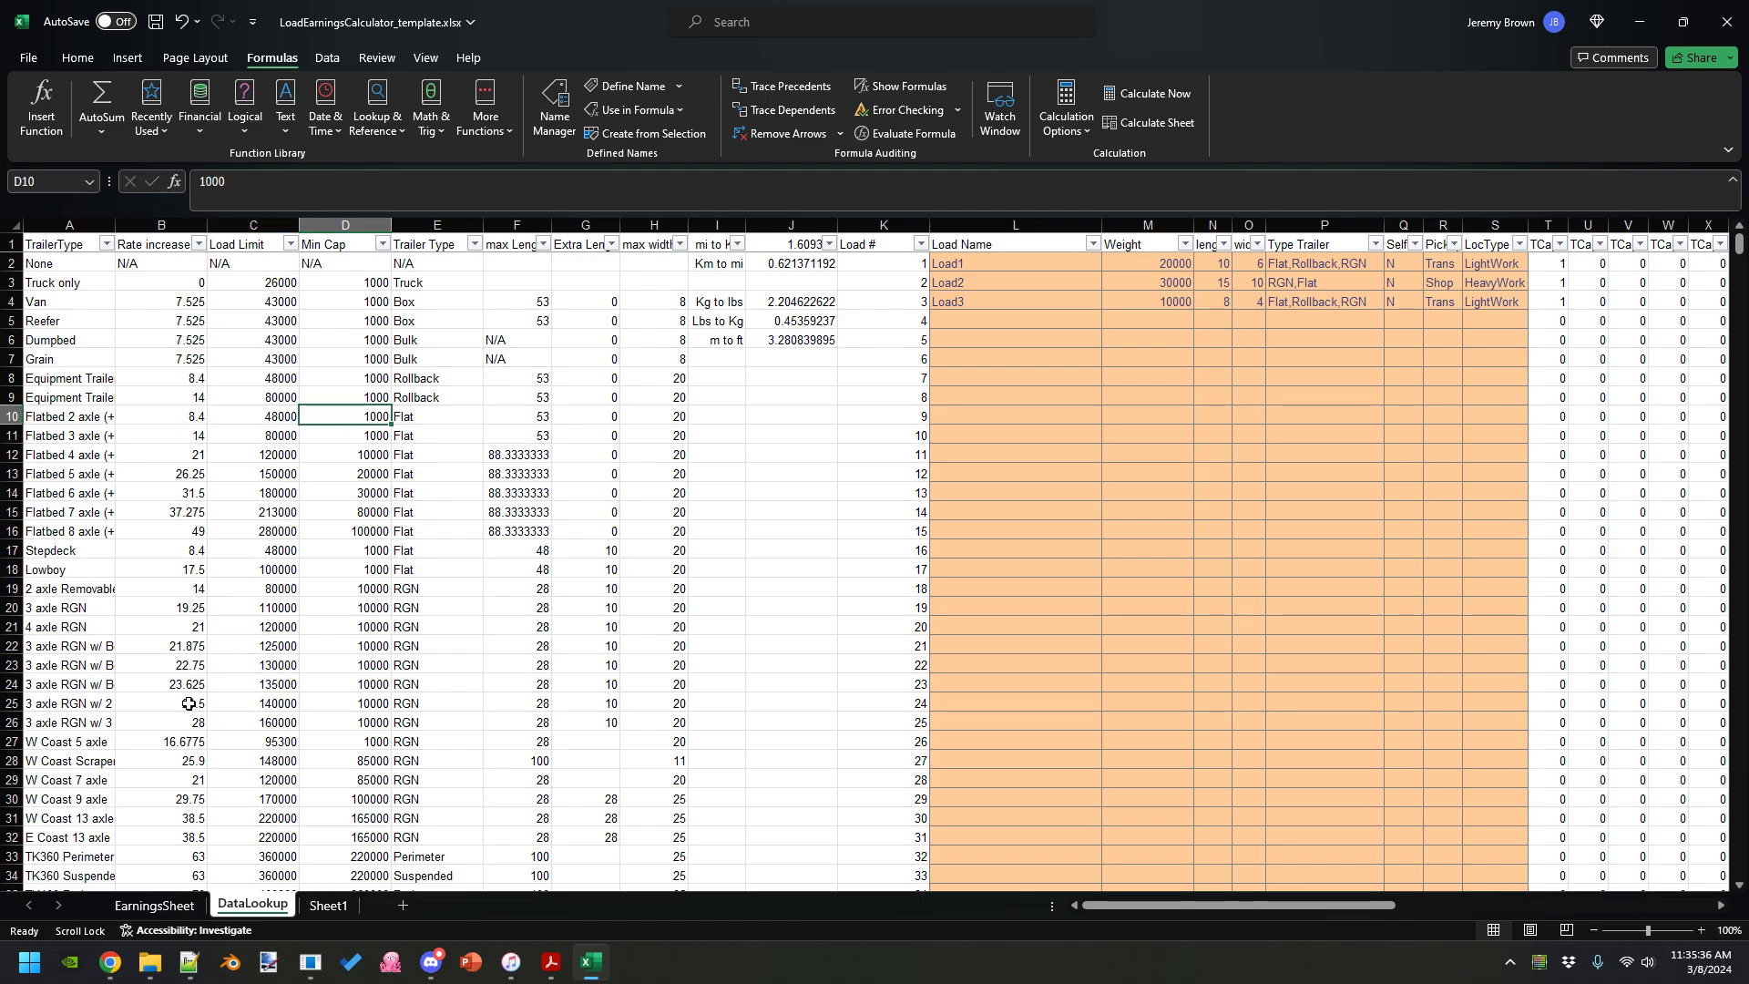
- Return to EarningsSheet and examine Trailer 1's capacity and load weight formulas in F3 to F5, its escort options and its crane cells
left_click(151, 905)
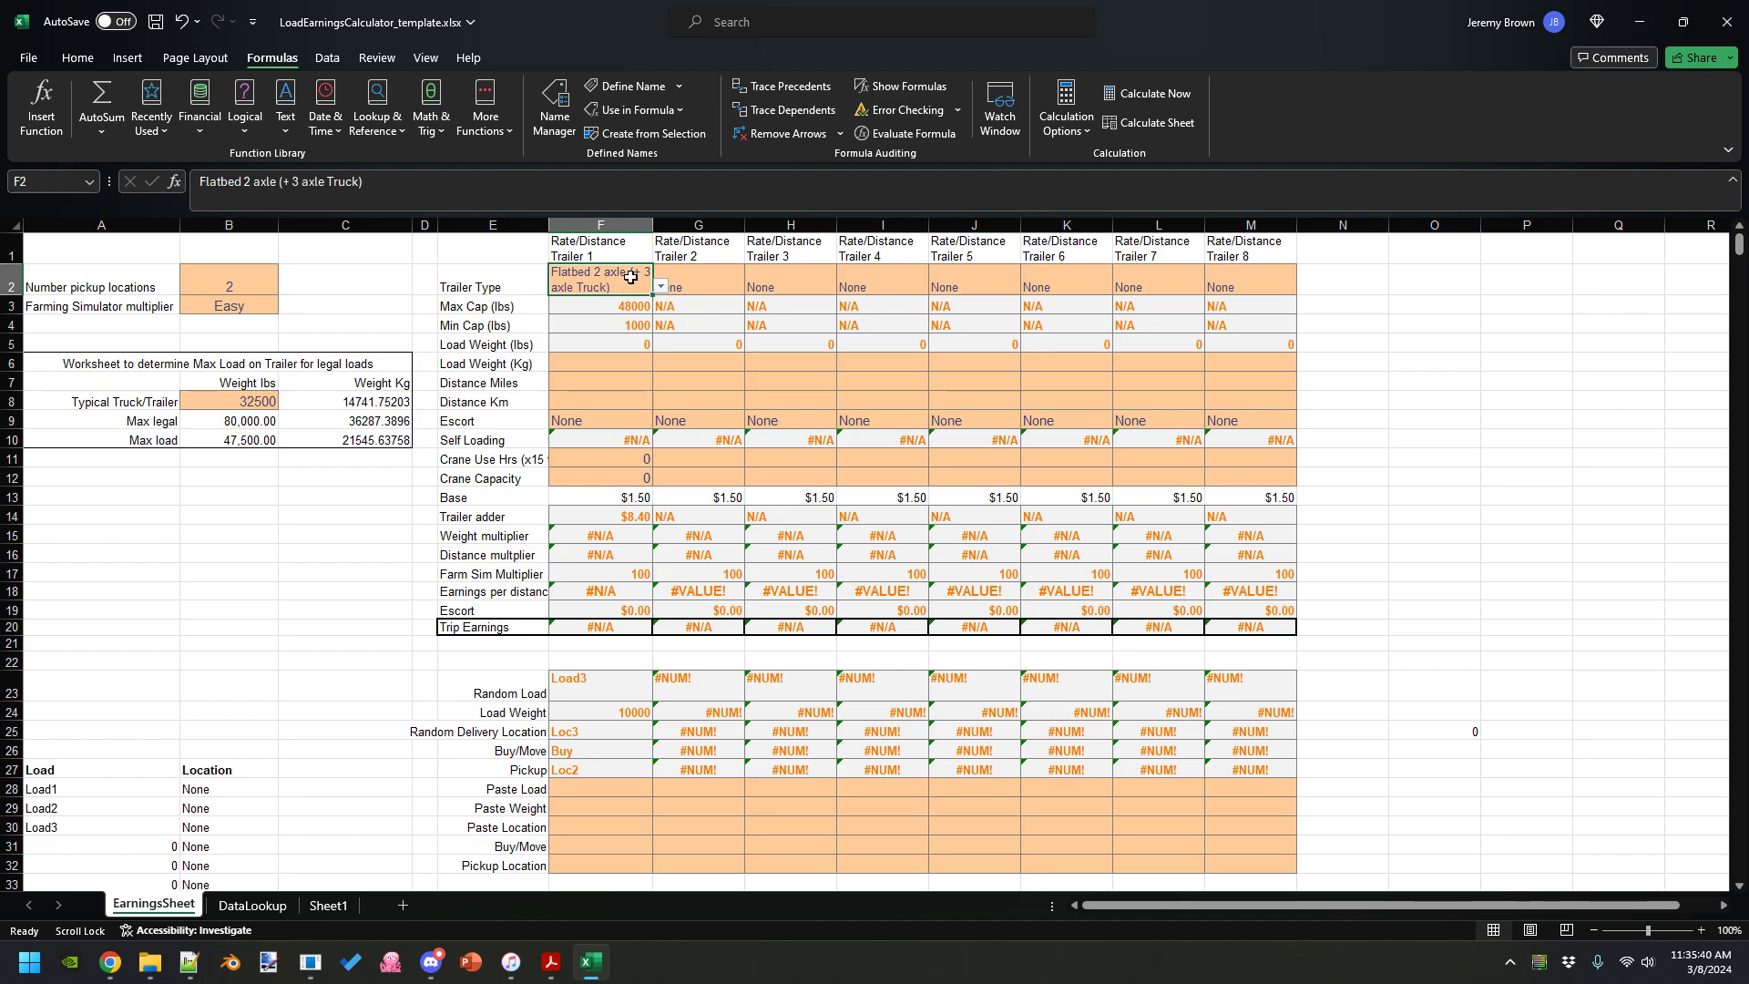
left_click(608, 307)
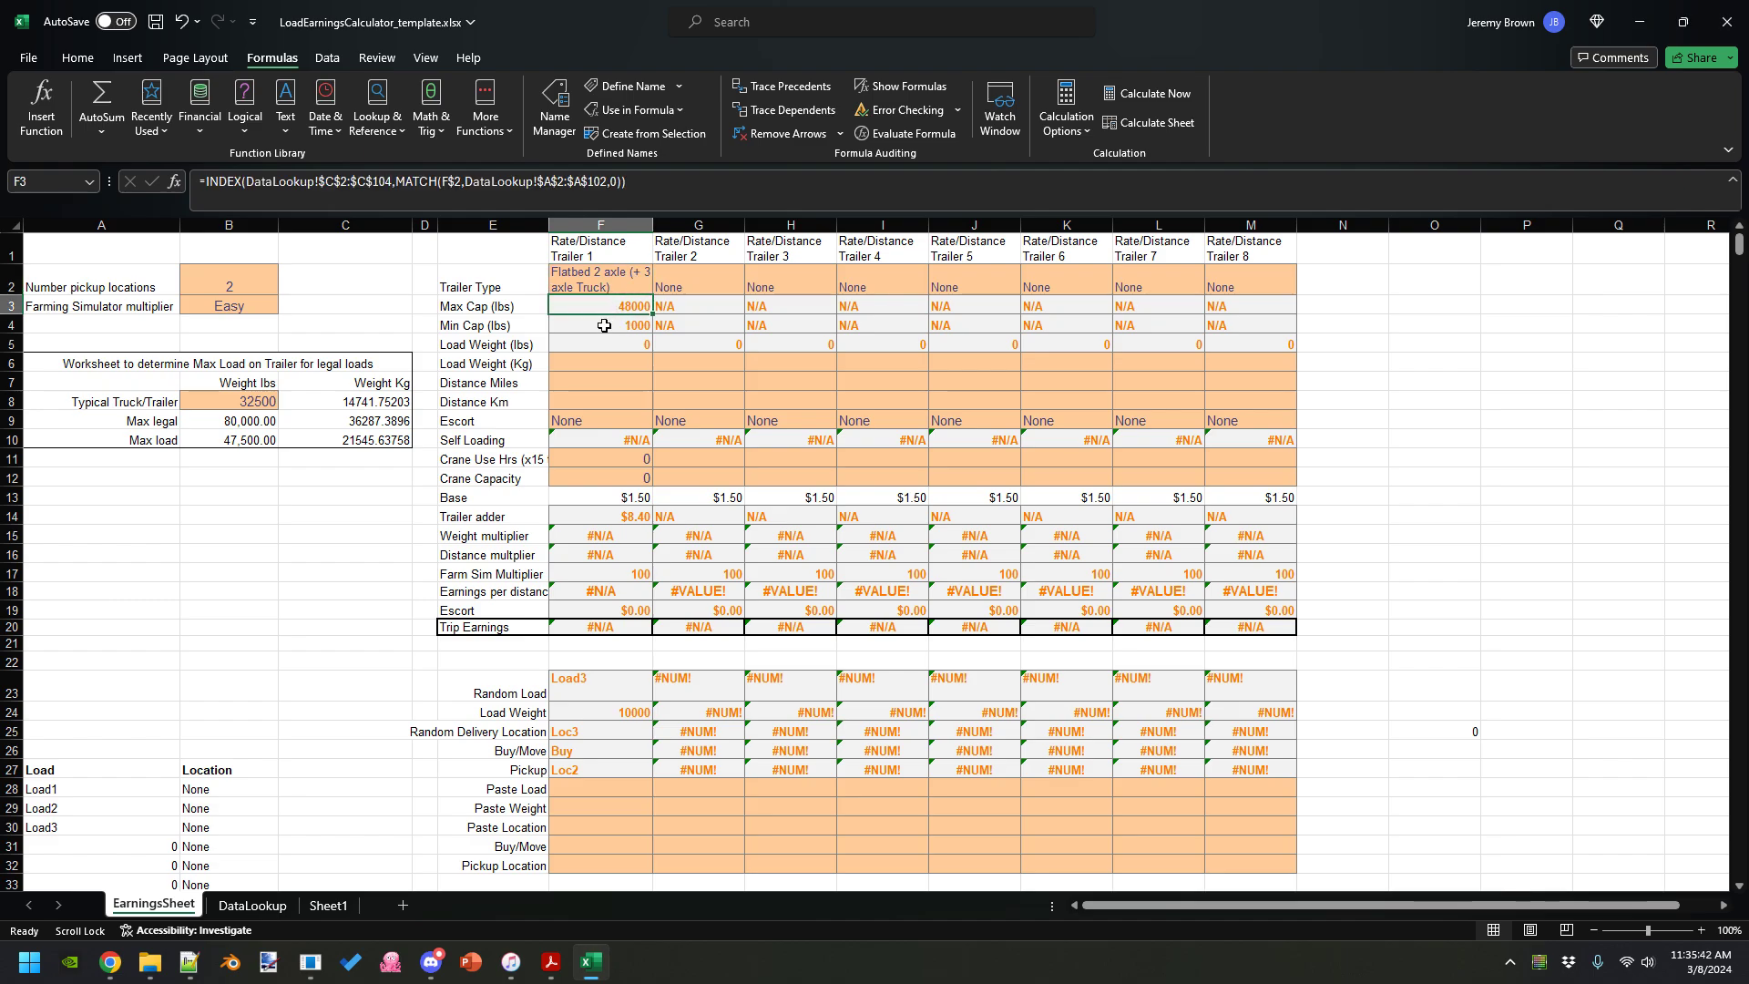
left_click(604, 325)
left_click(608, 306)
left_click(610, 319)
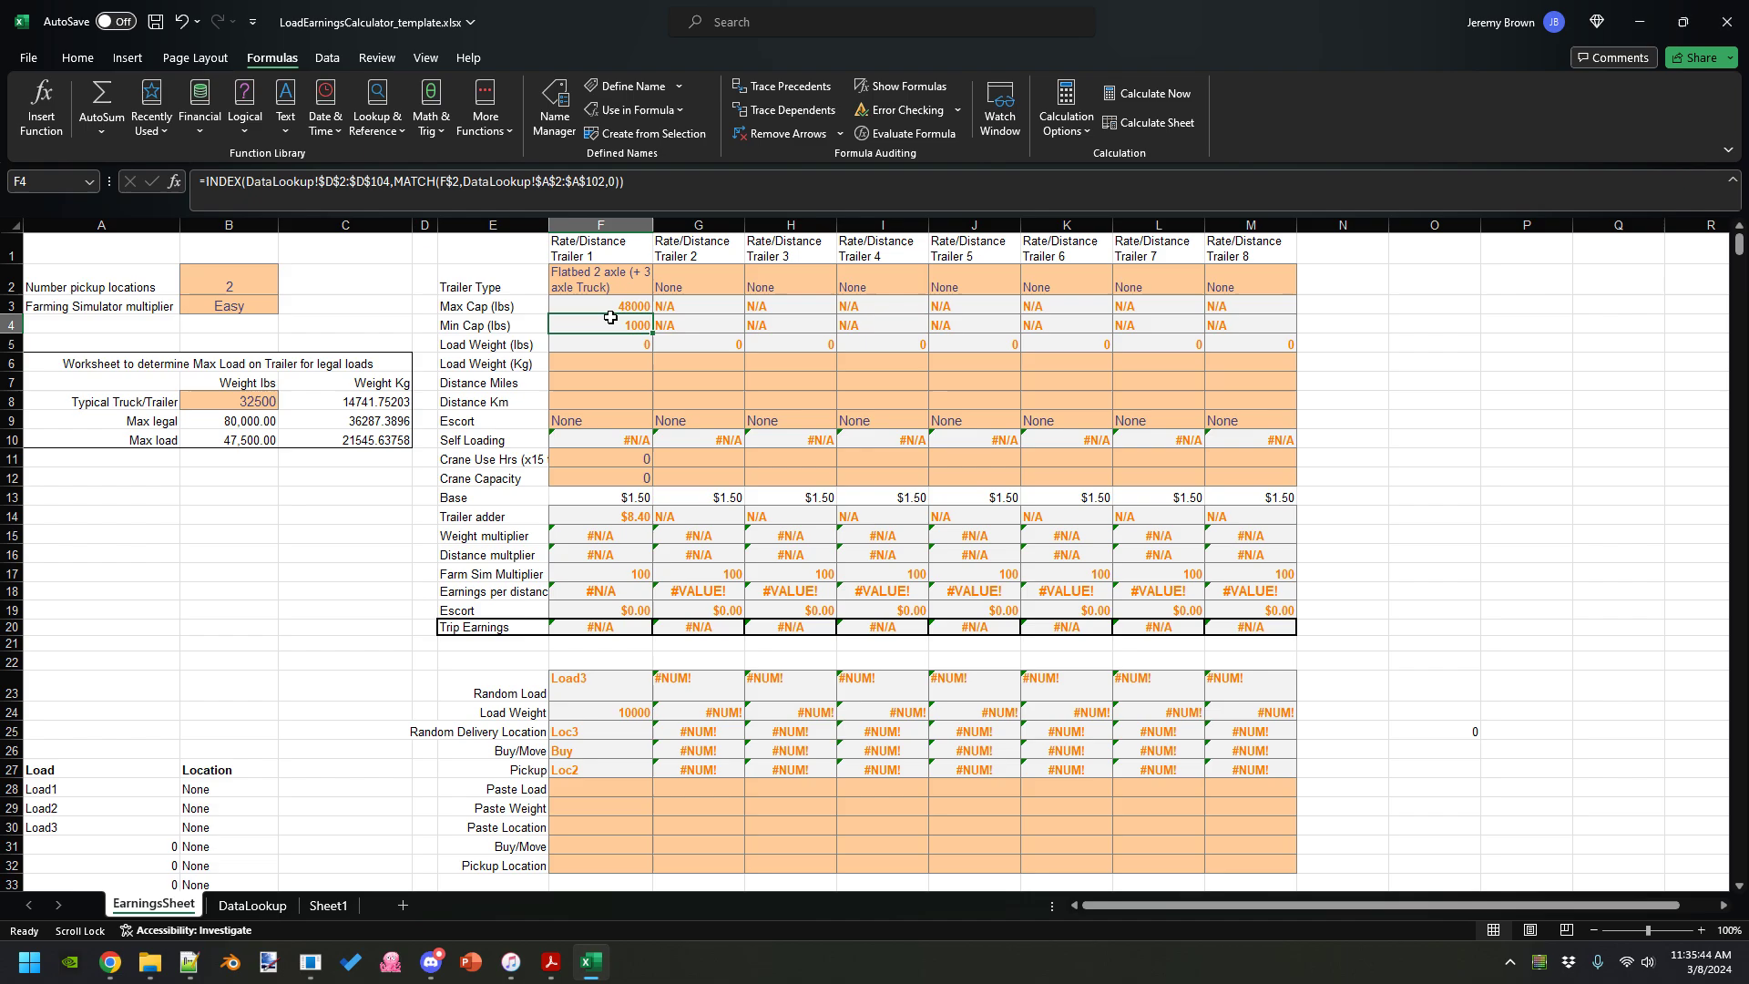
left_click(610, 346)
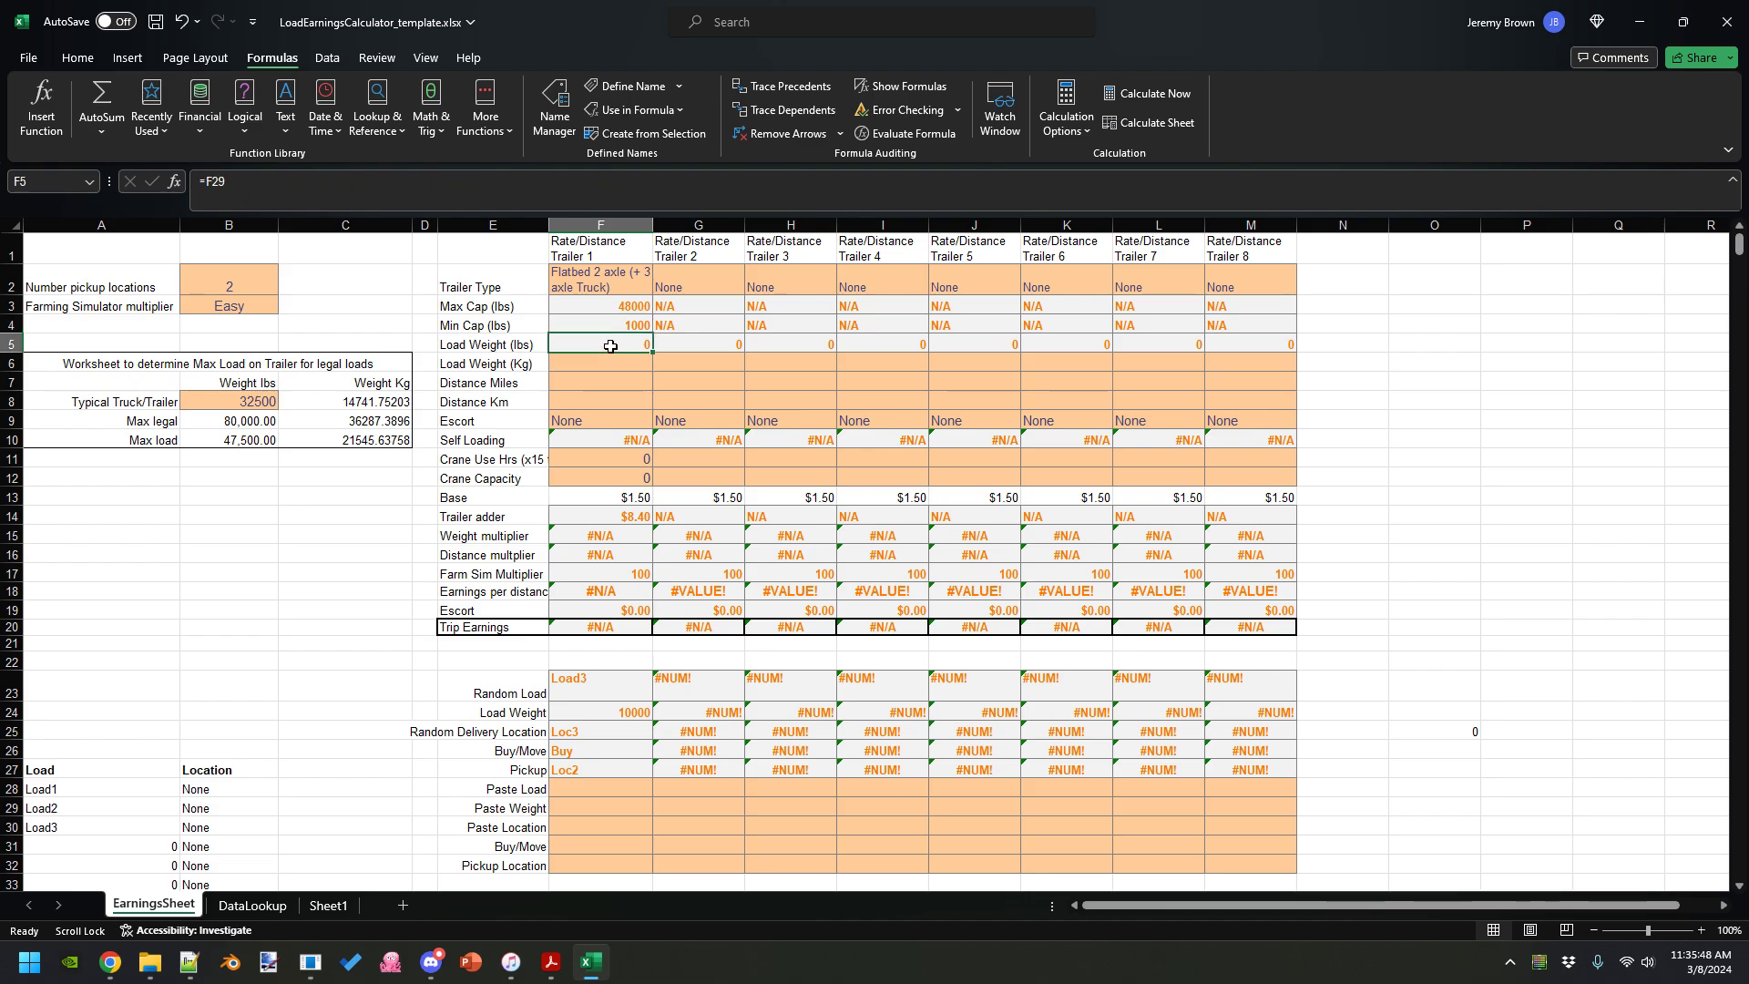
left_click(633, 421)
left_click(659, 421)
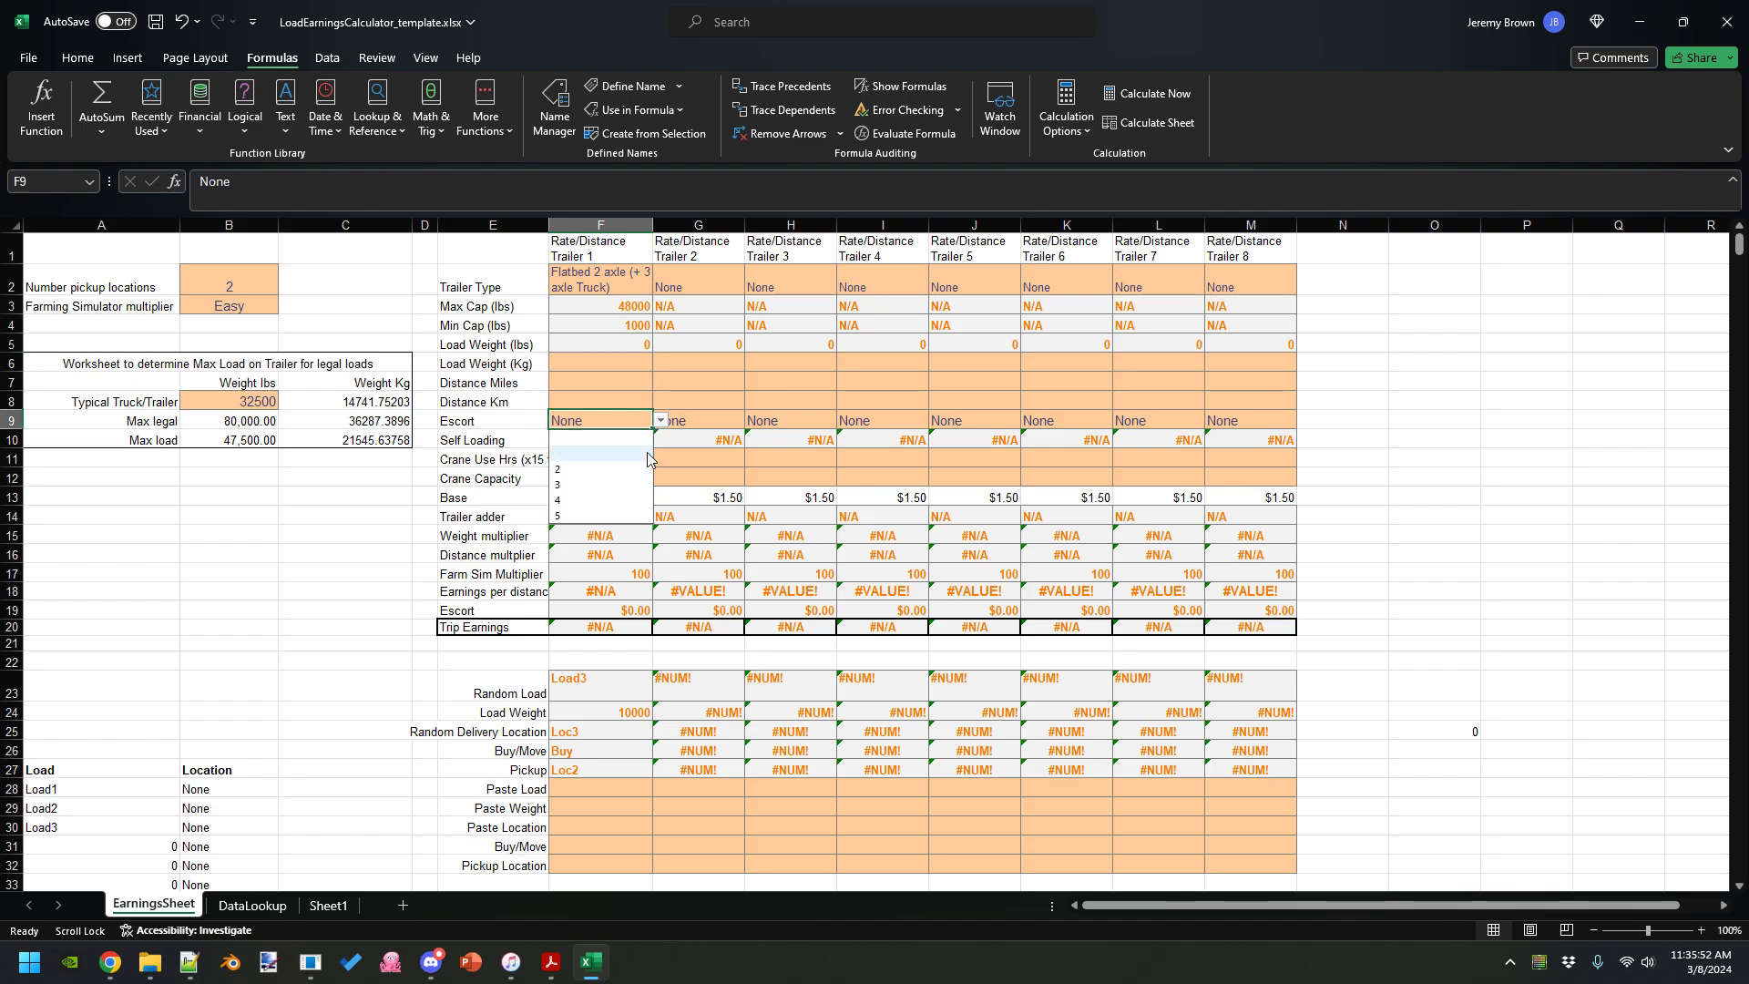
left_click(625, 418)
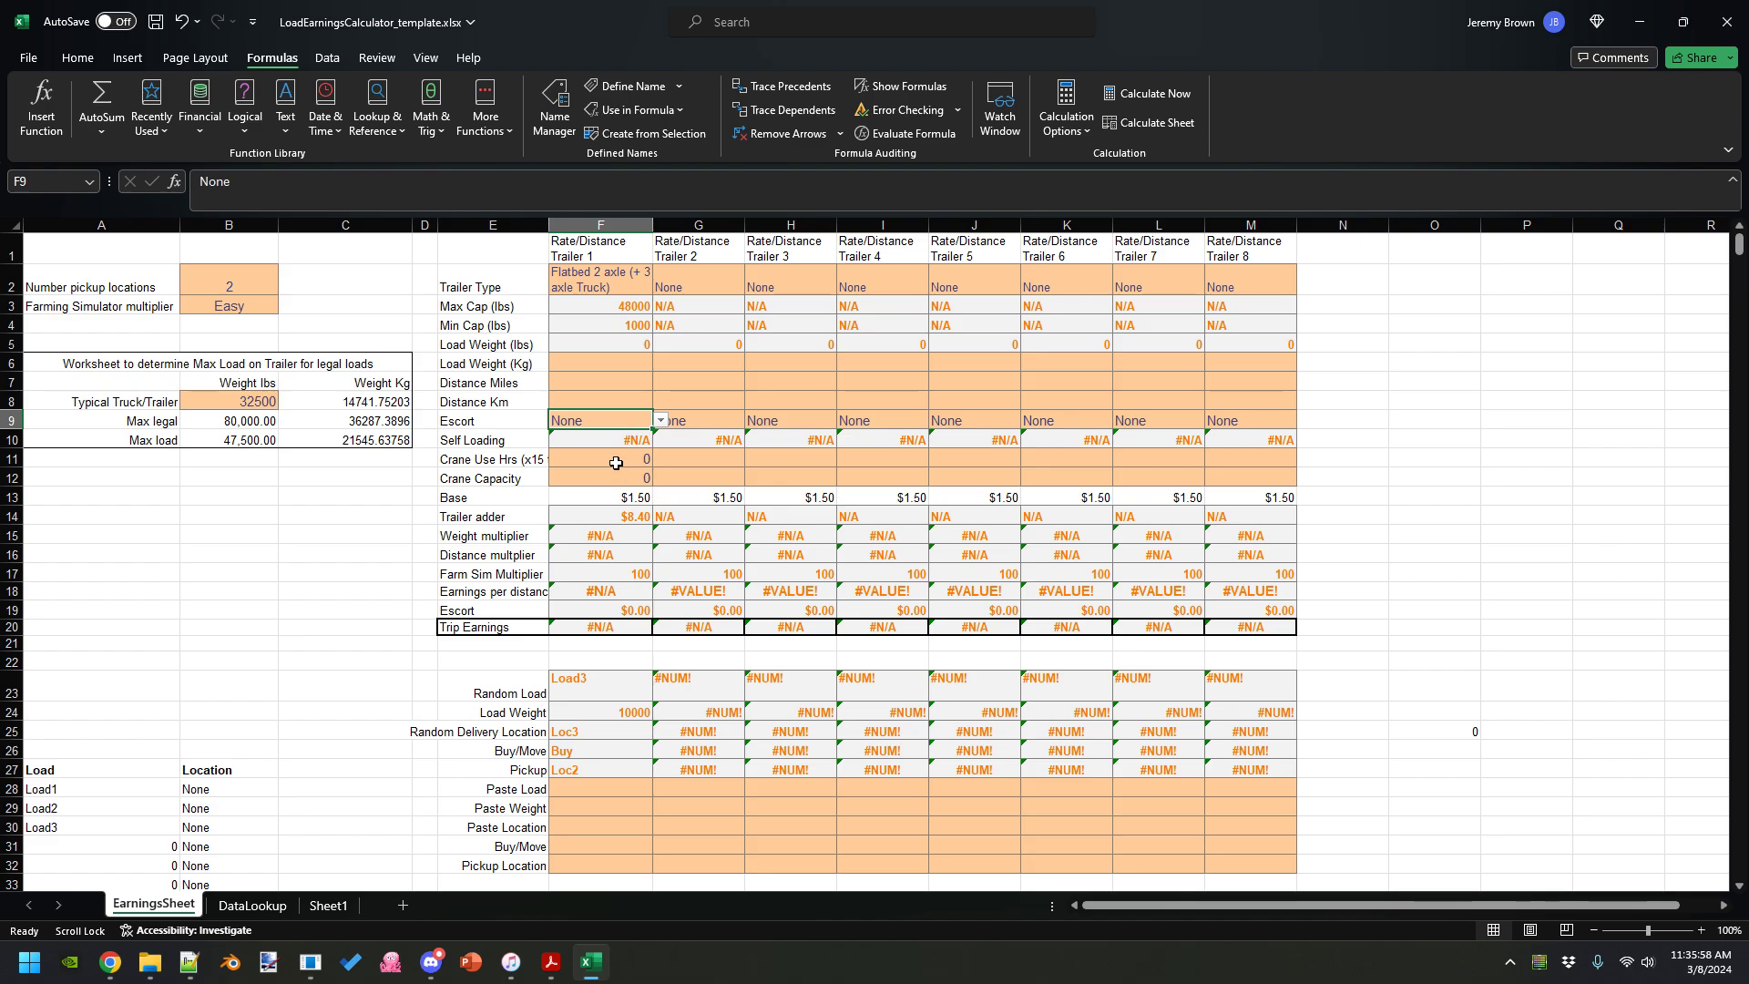
left_click_drag(616, 462, 613, 476)
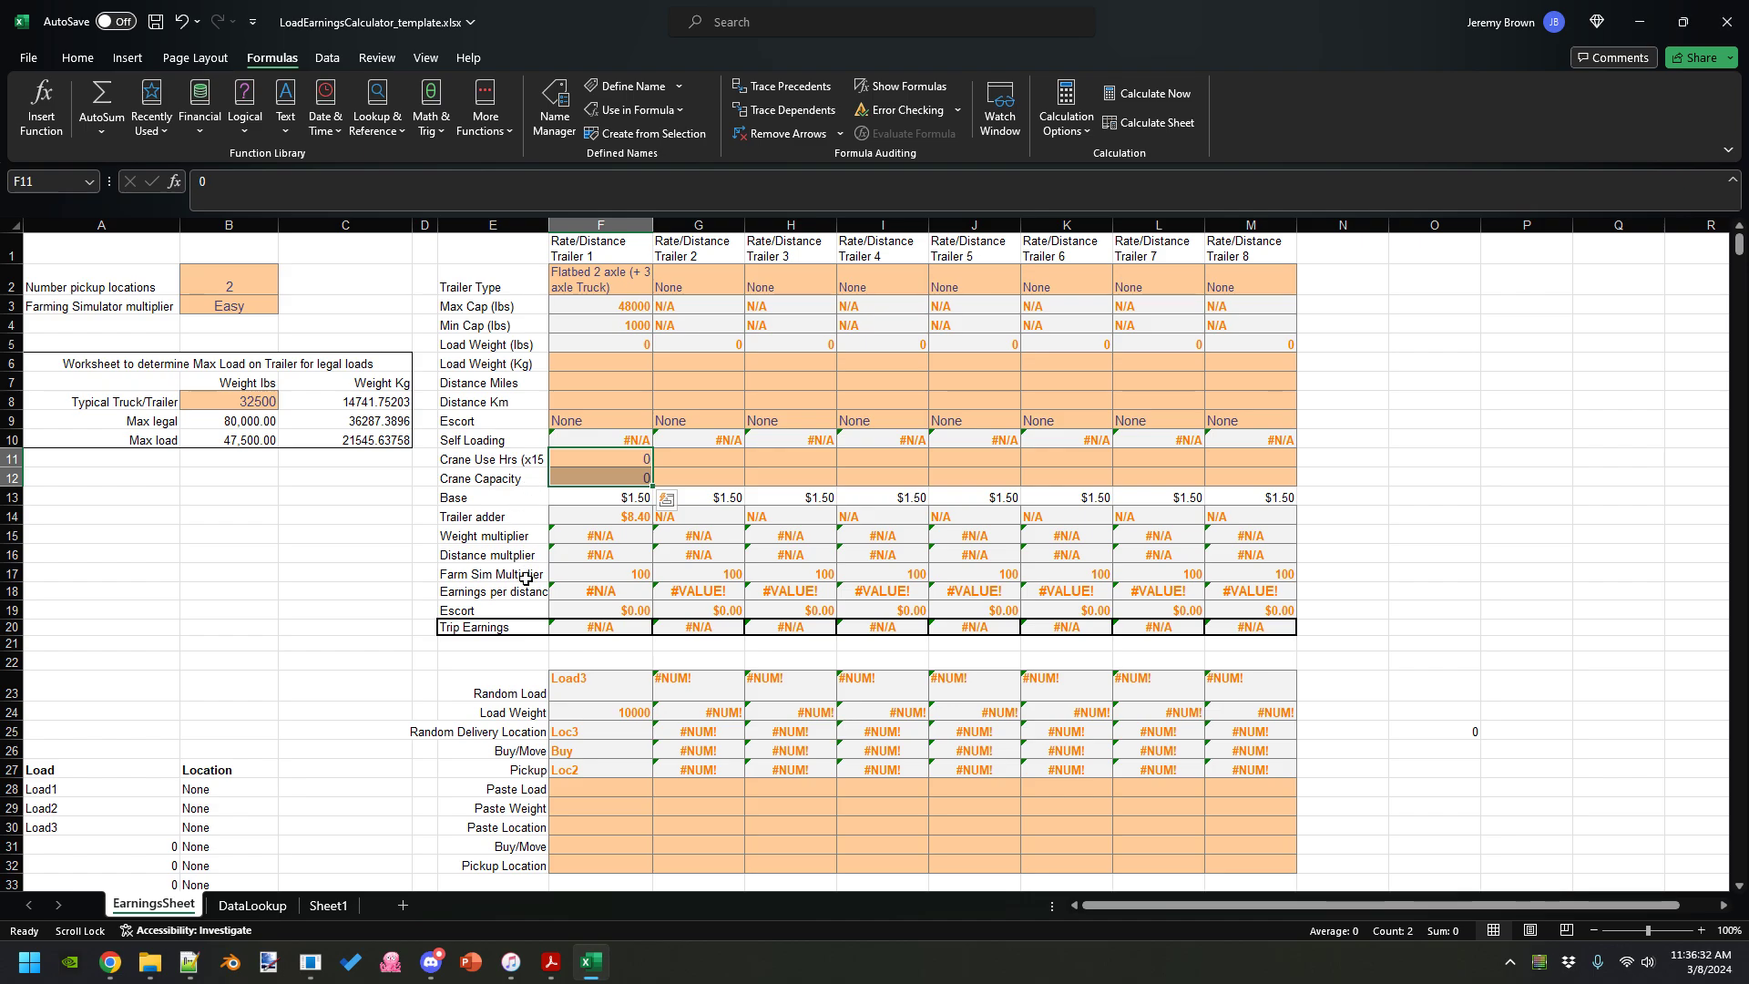
- Copy Trailer 1's random load, weight, delivery location, buy/move and pickup results from F23:F27
scroll(602, 608, "down", 2)
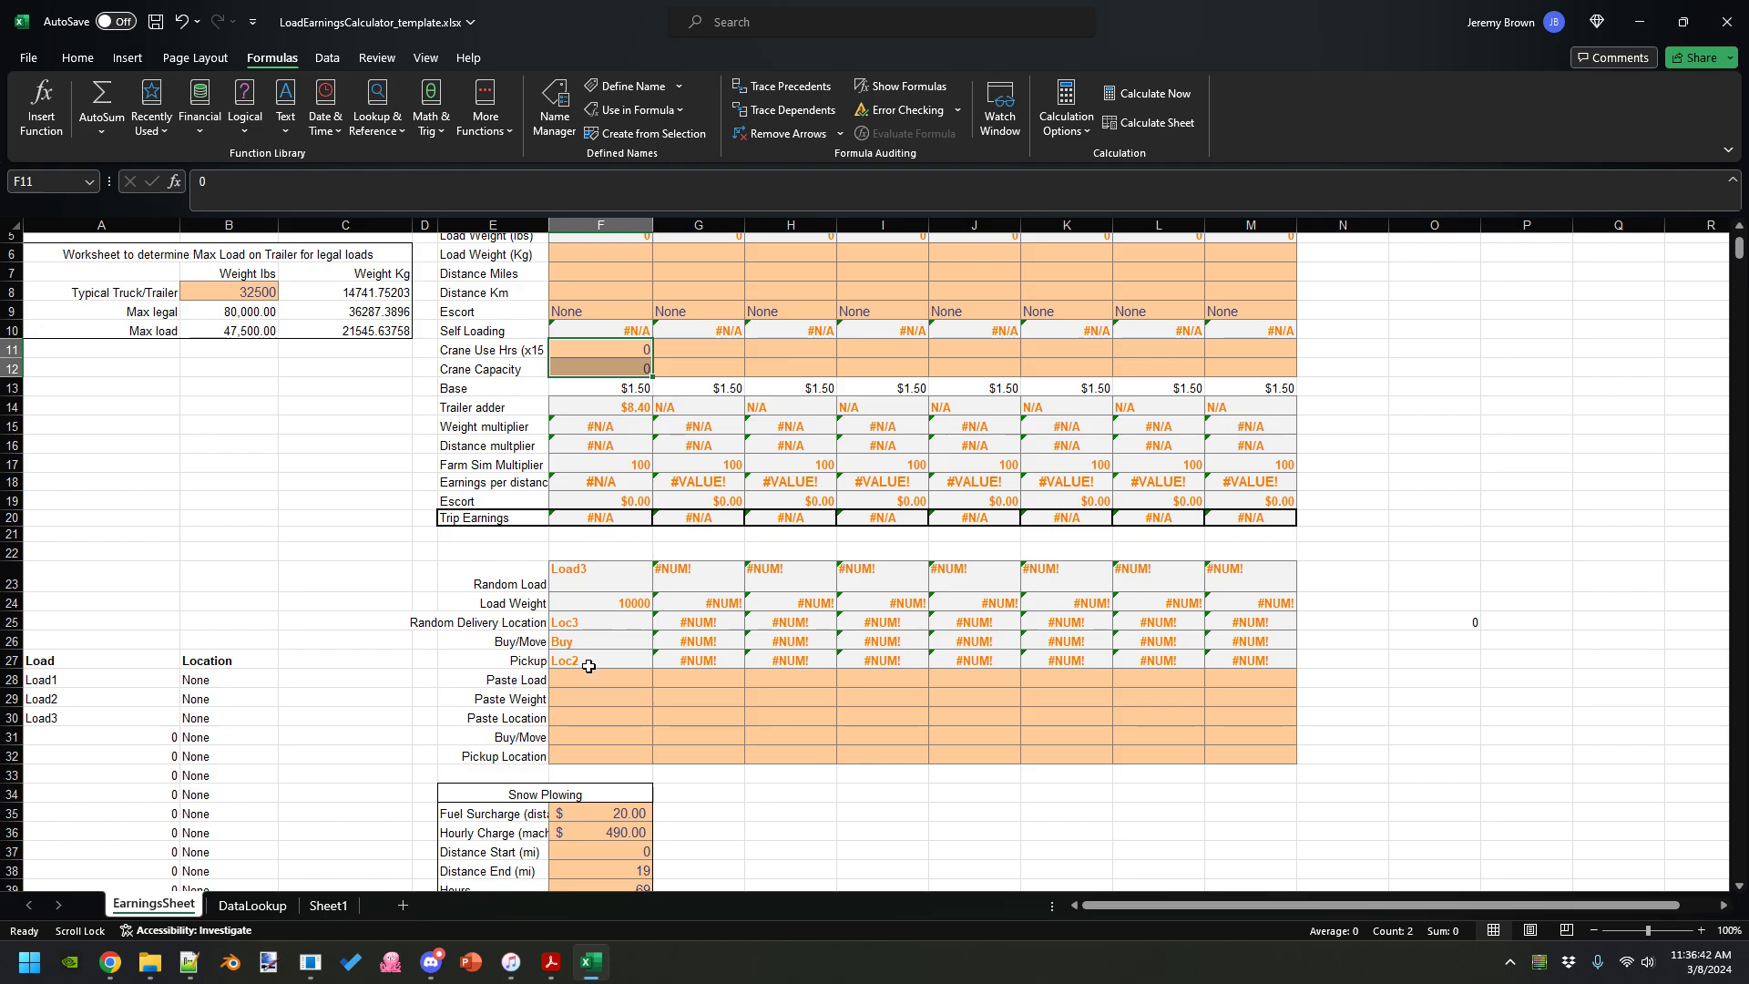
left_click_drag(601, 576, 596, 662)
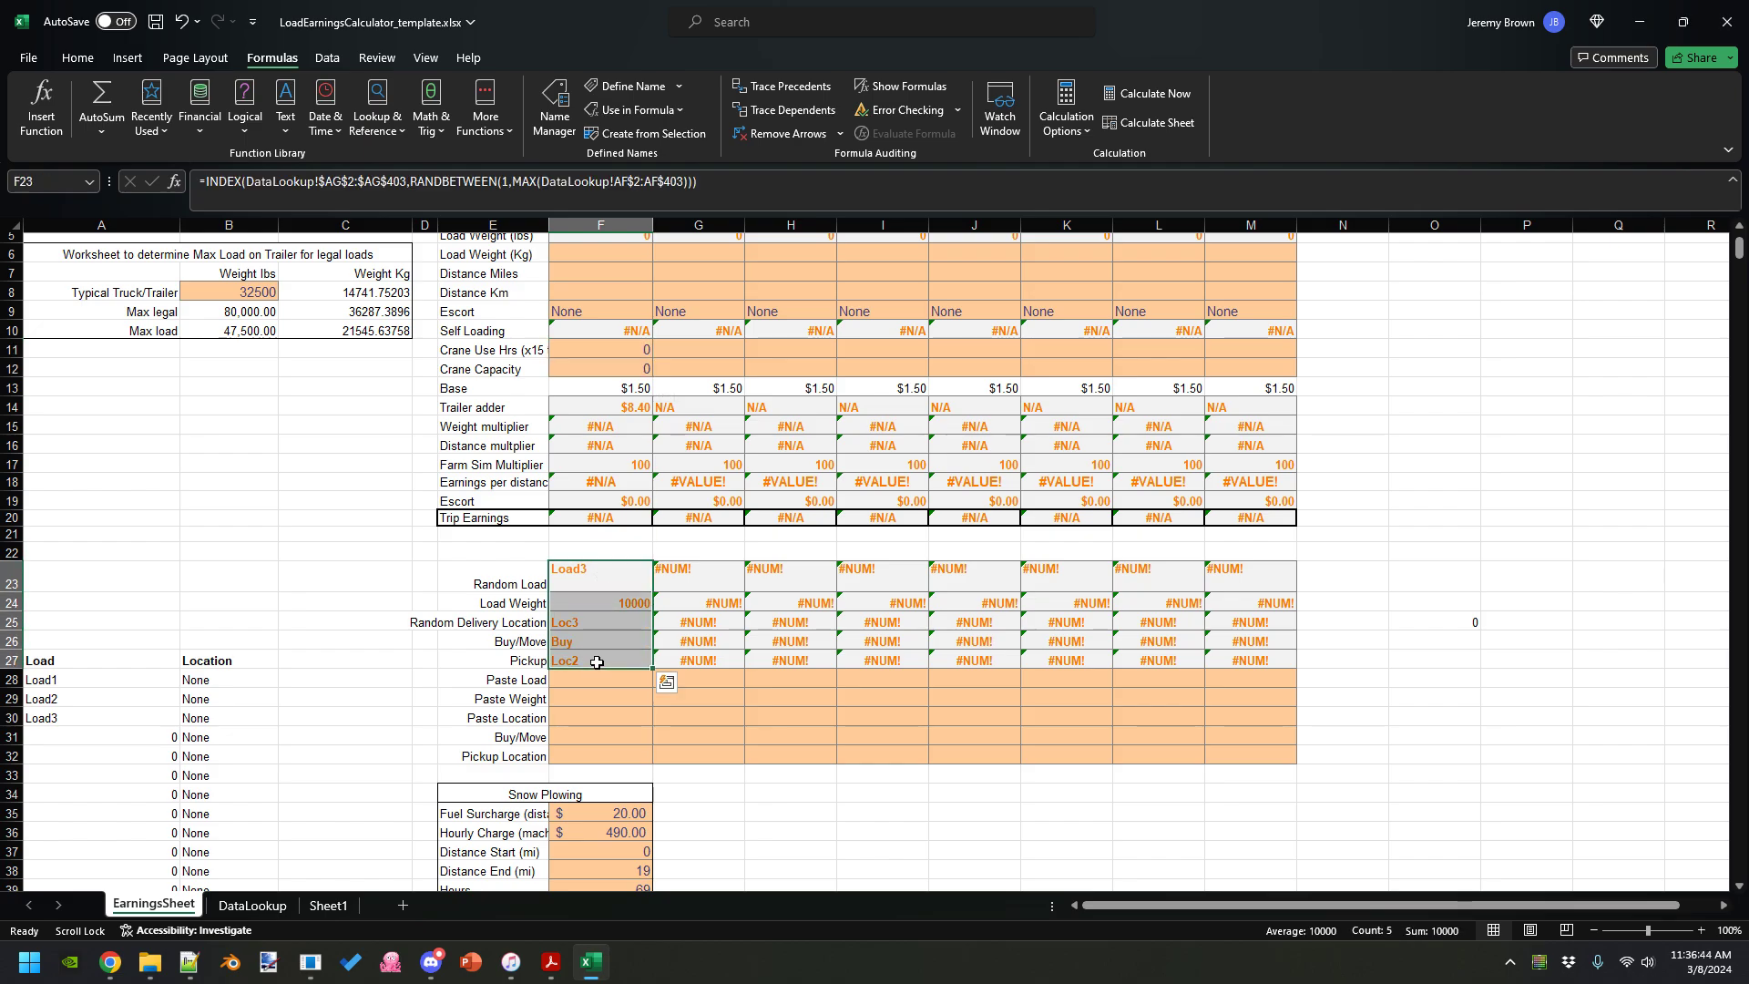
key("ctrl+c")
- Try to paste the copied random load results as values, and undo the paste
right_click(594, 675)
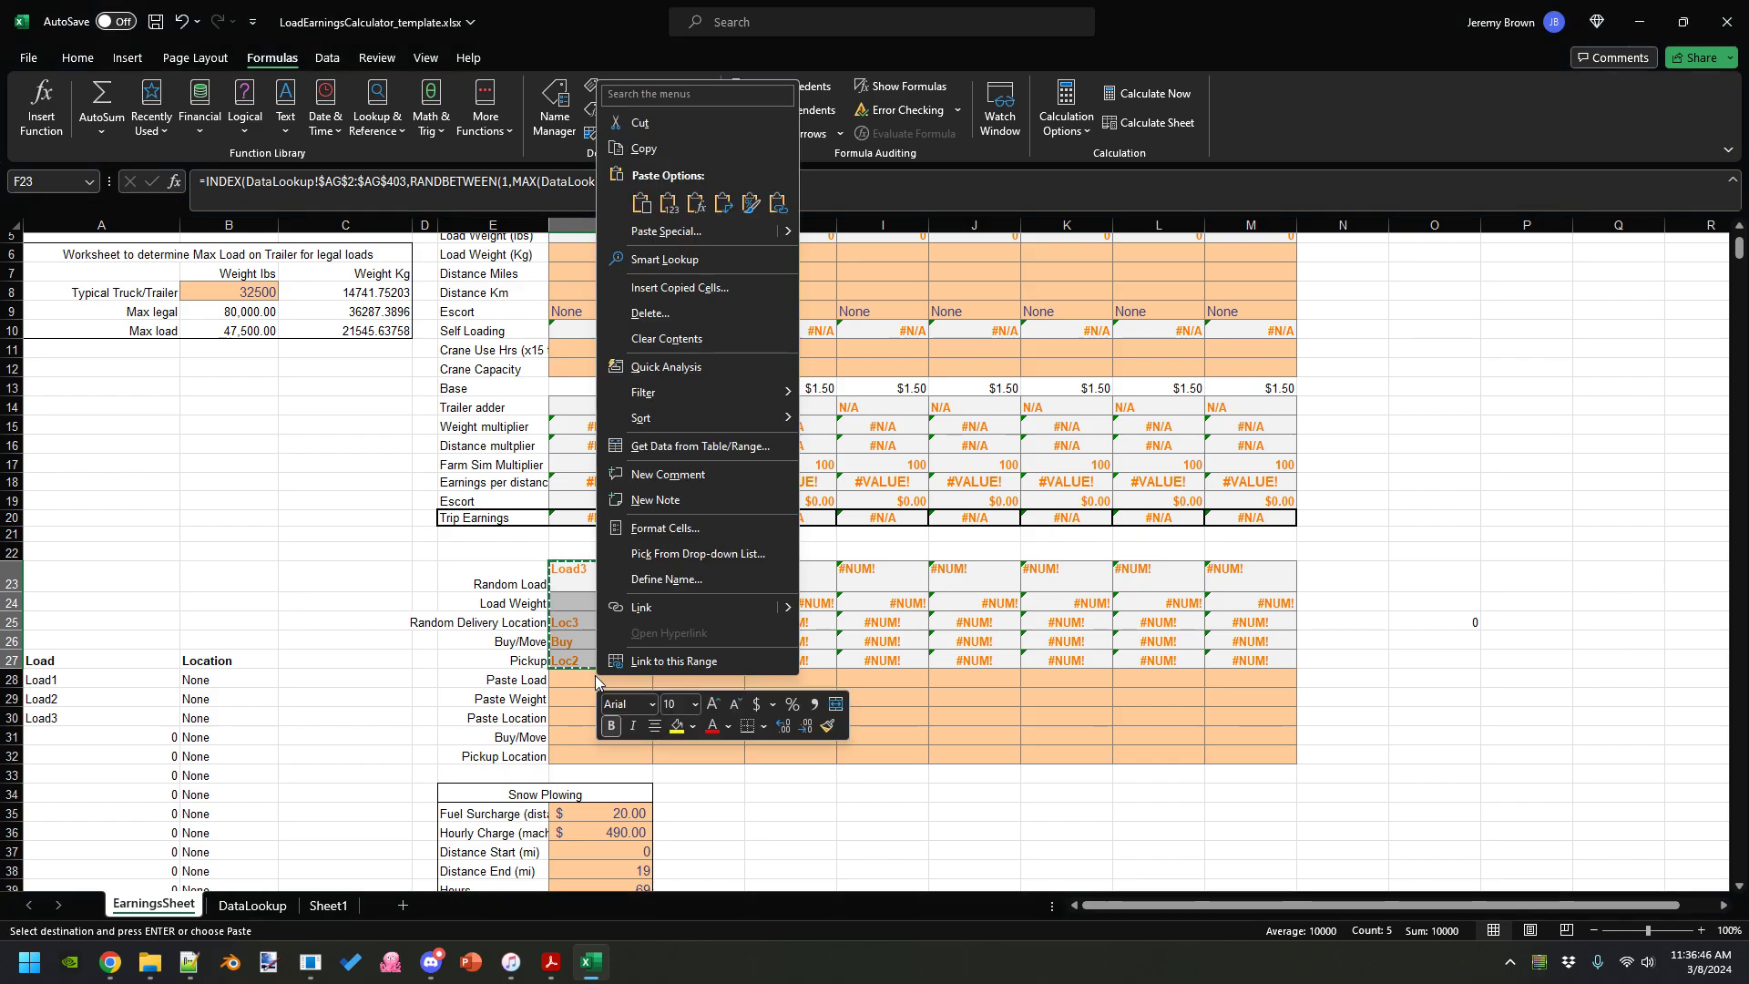
left_click(669, 202)
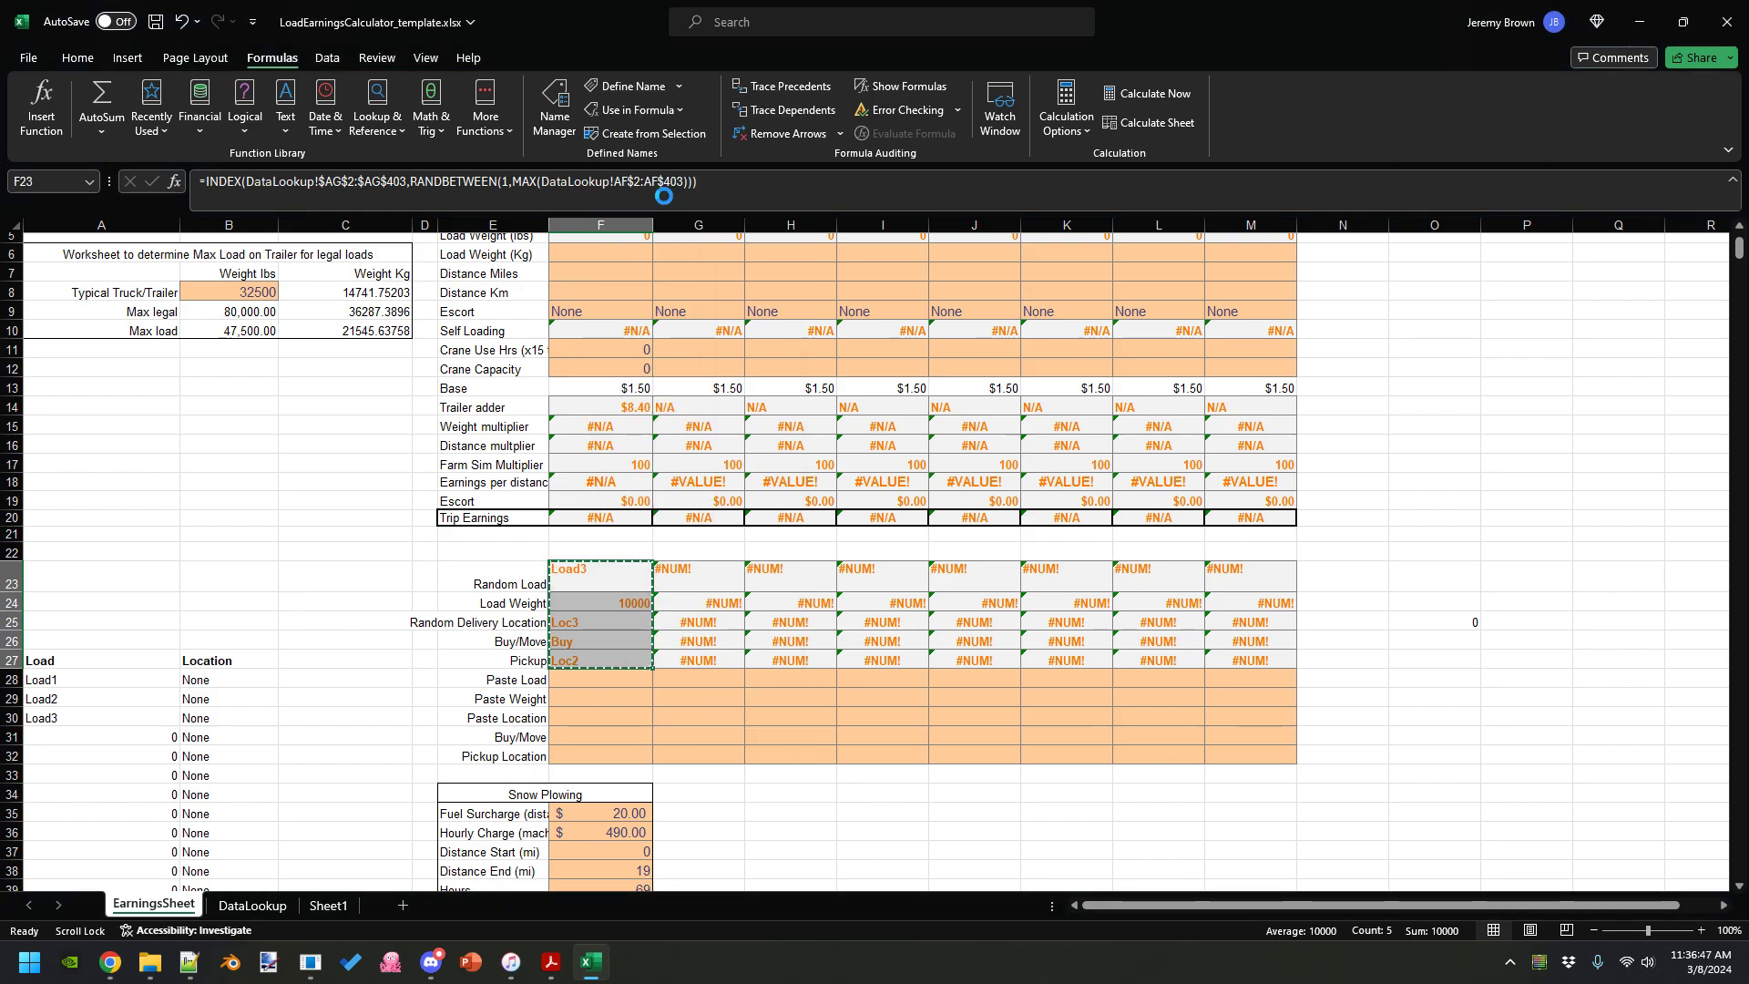
right_click(597, 679)
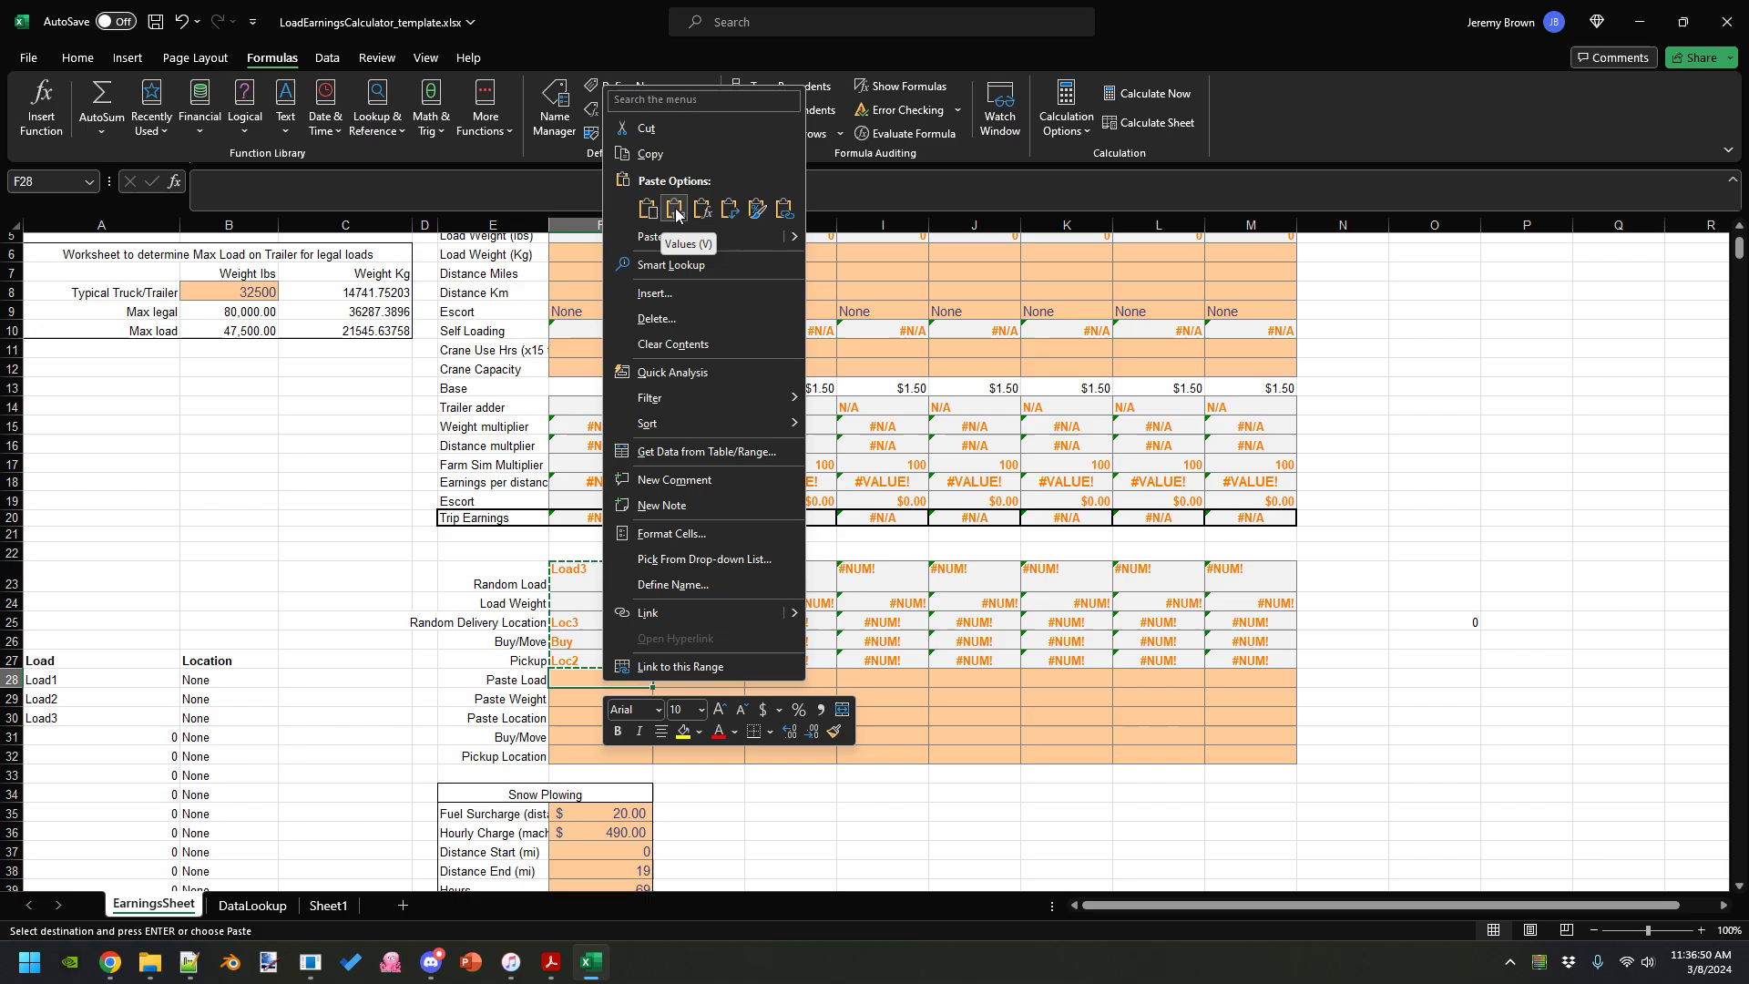
left_click(576, 571)
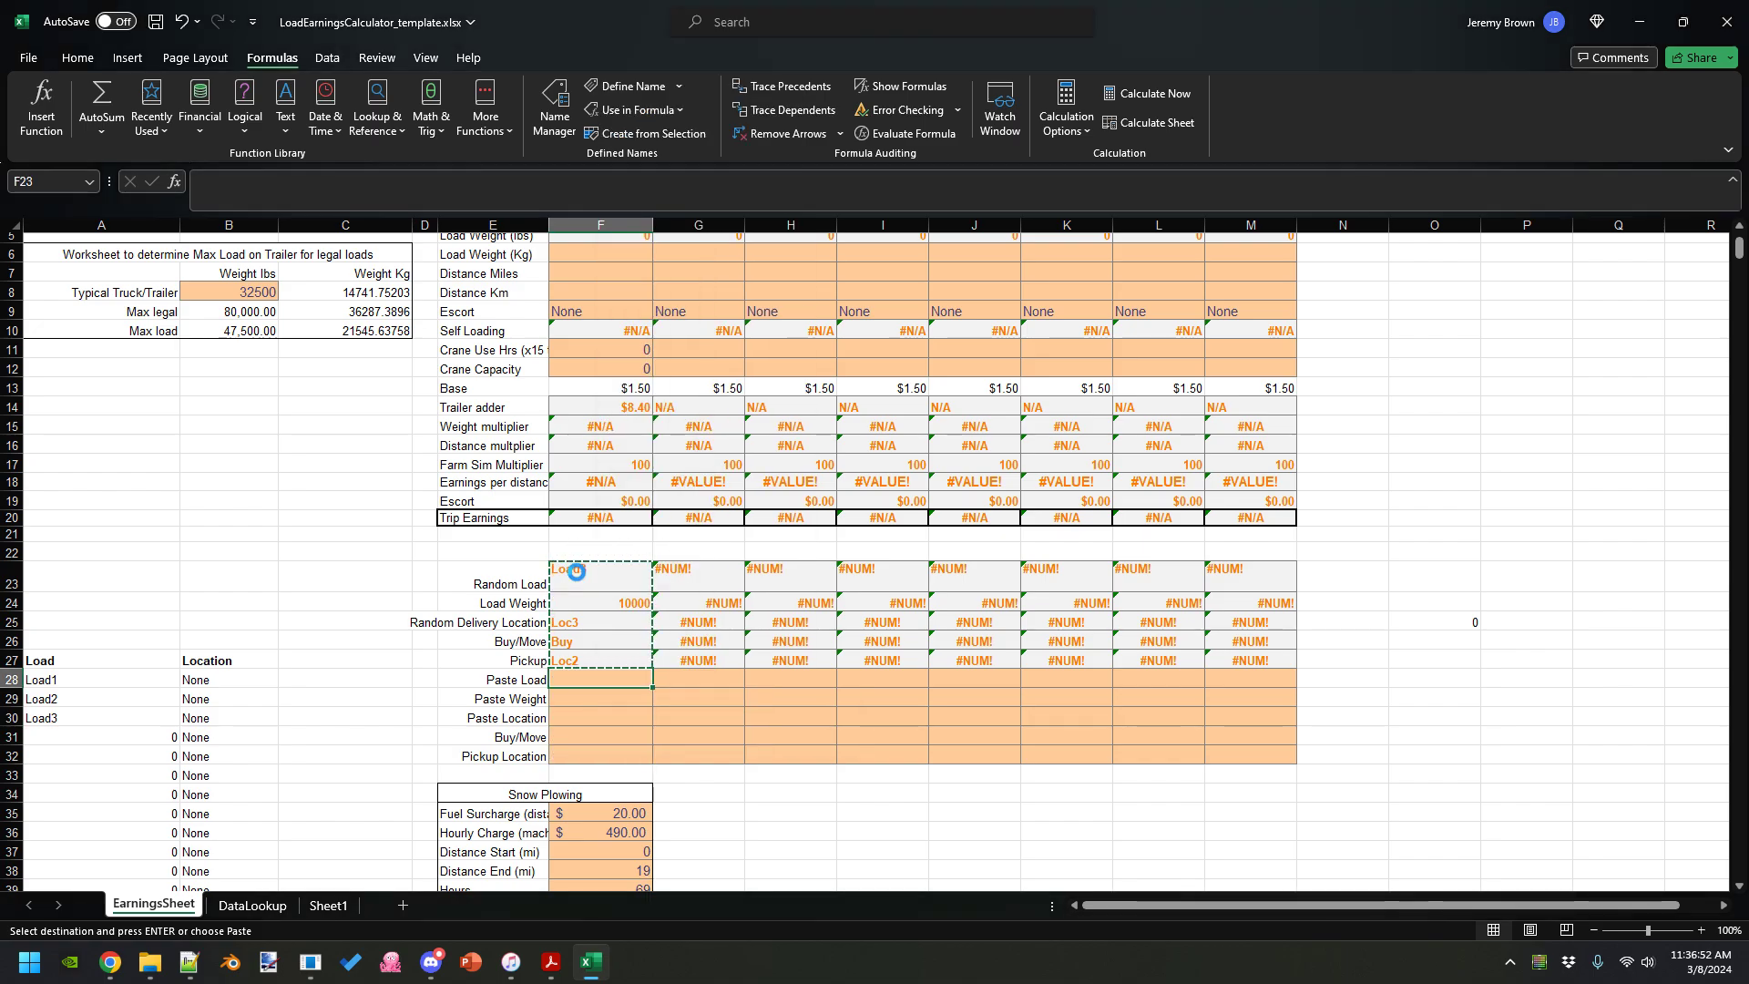
key("ctrl+z")
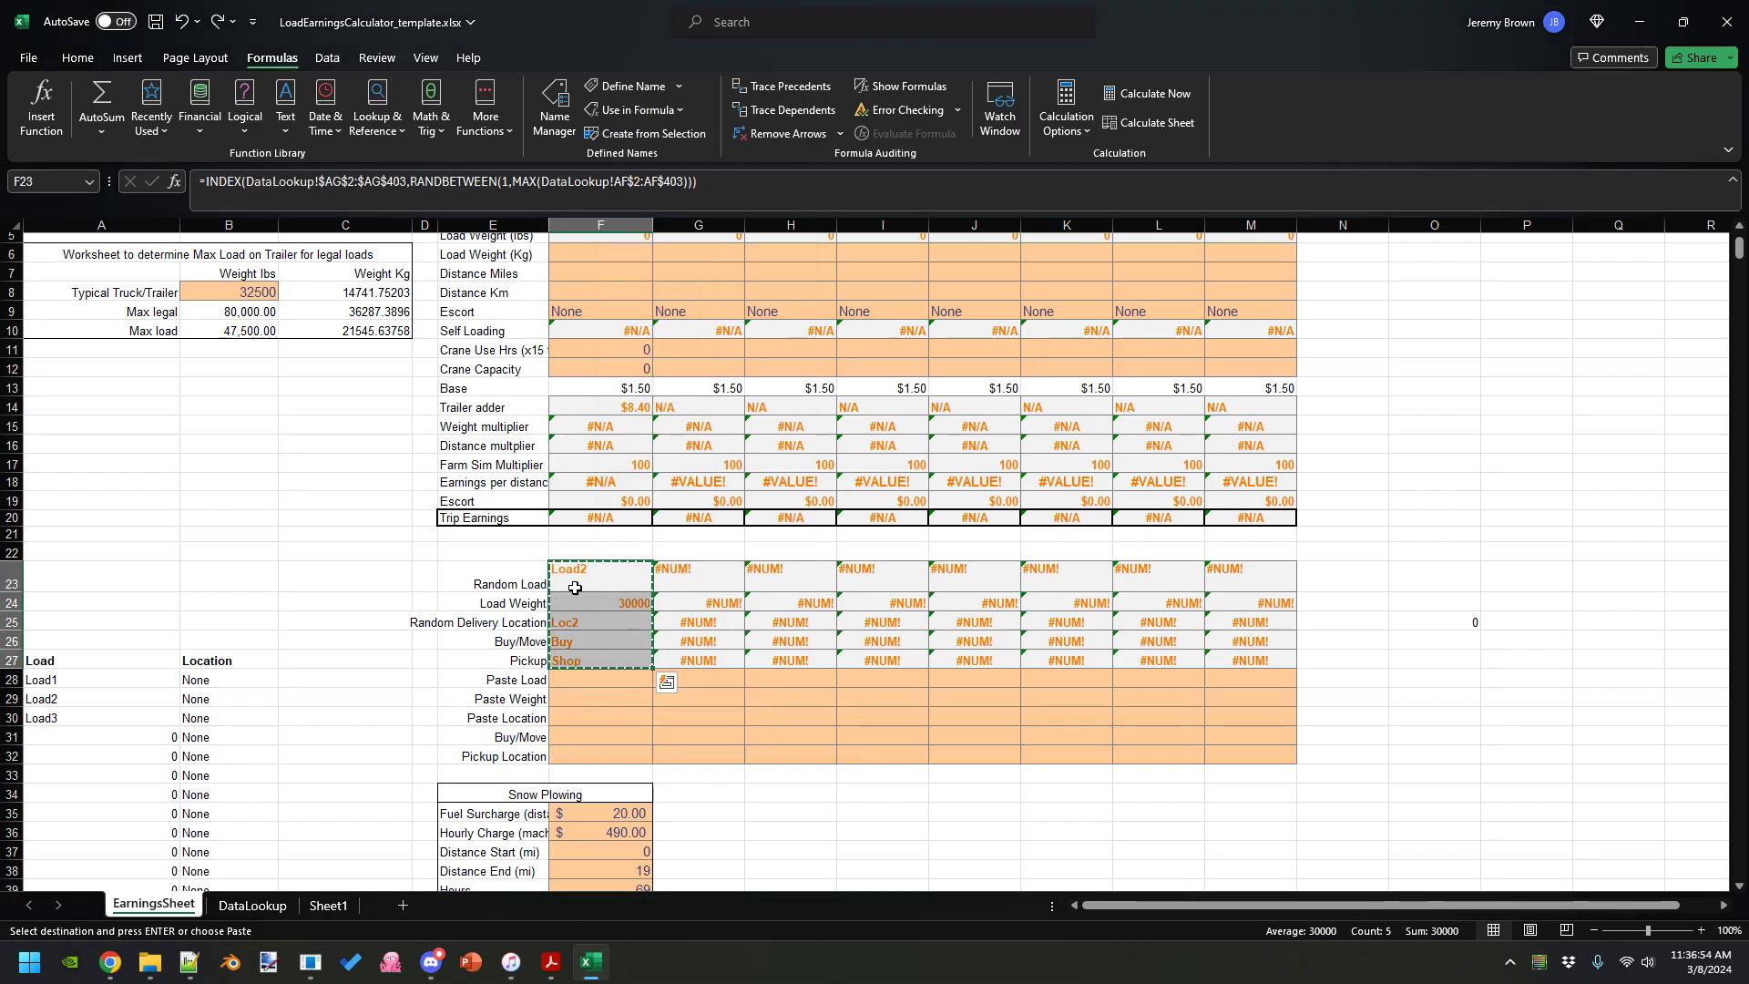
- Paste the copied random load results as values into Trailer 1's paste cells starting at F28
left_click(583, 679)
right_click(583, 680)
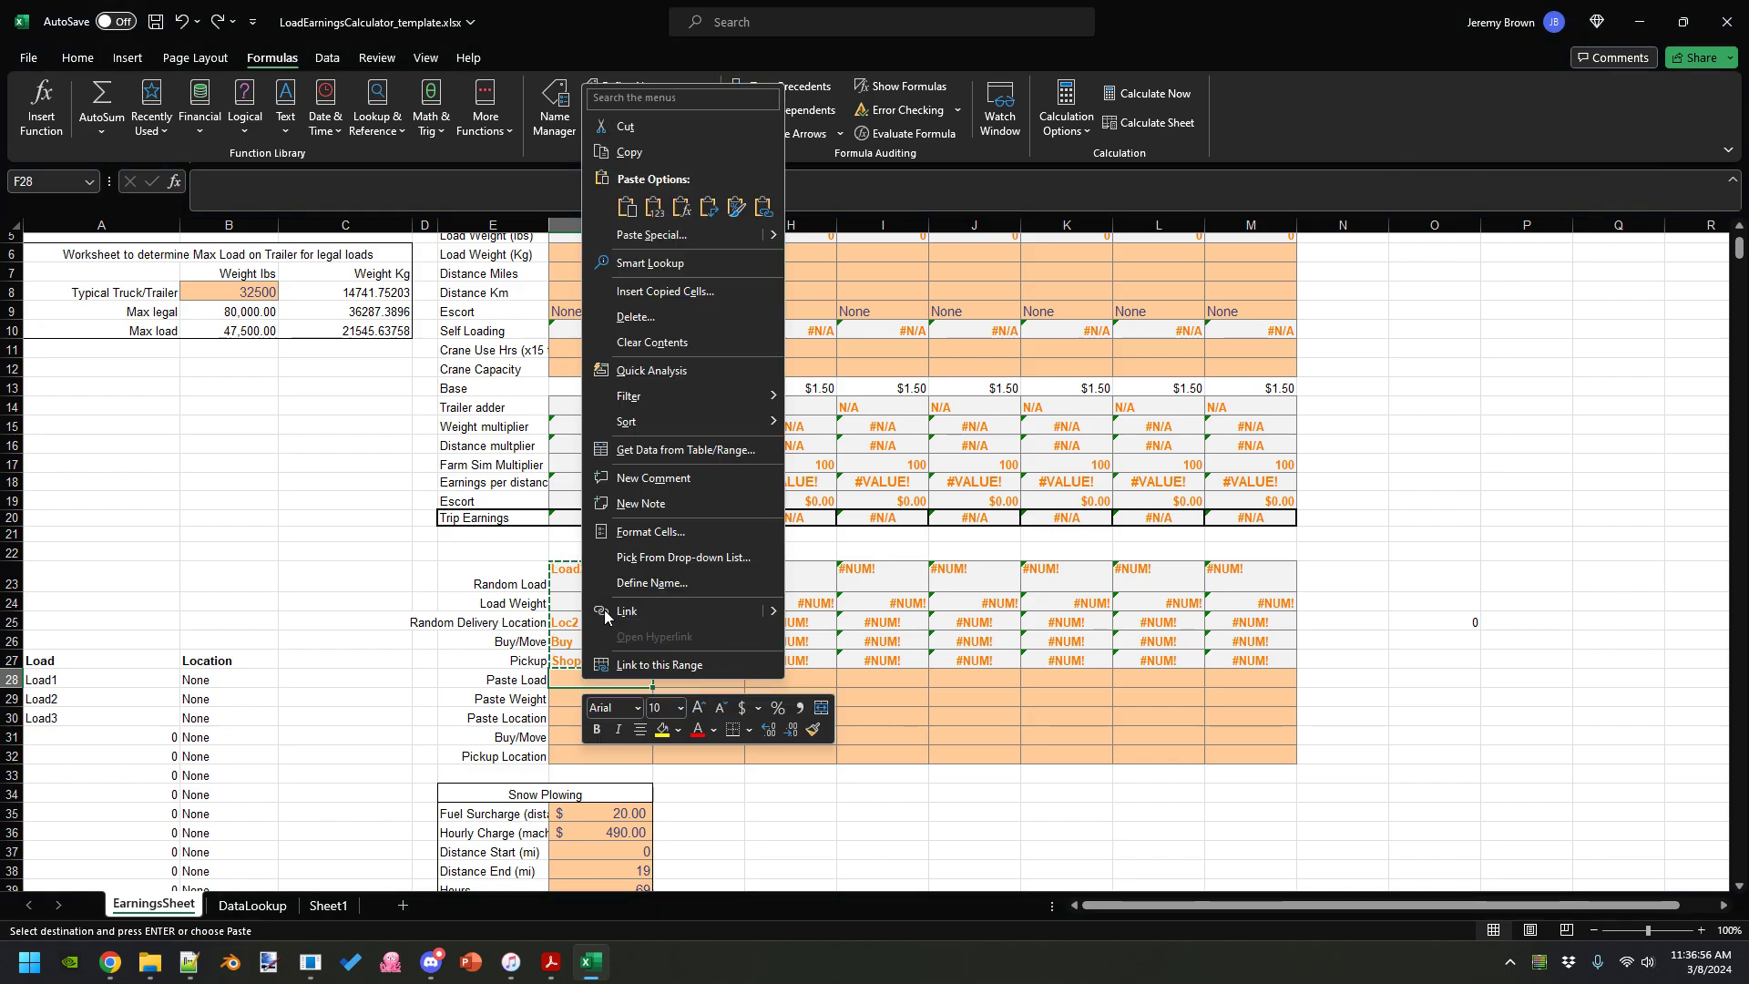
left_click(654, 207)
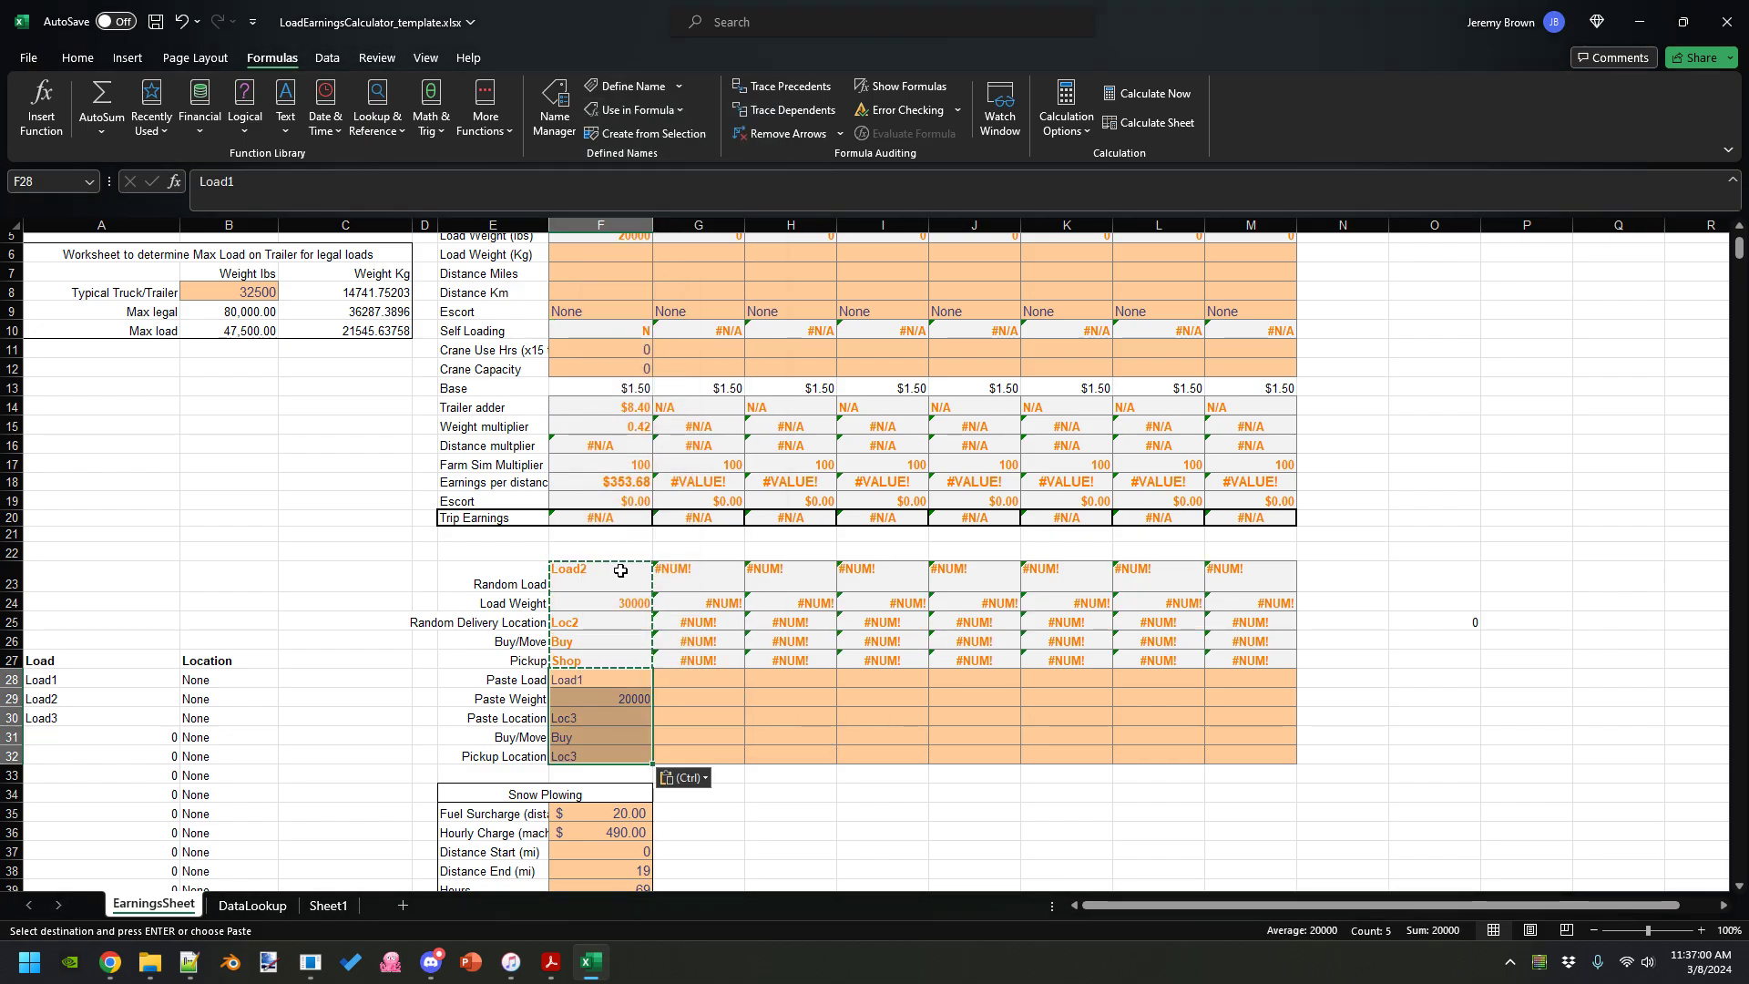
- Compare Trailer 1's random results in F23:F27 with the pasted values in F28:F32, checking the delivery and pickup locations
left_click_drag(620, 570, 606, 656)
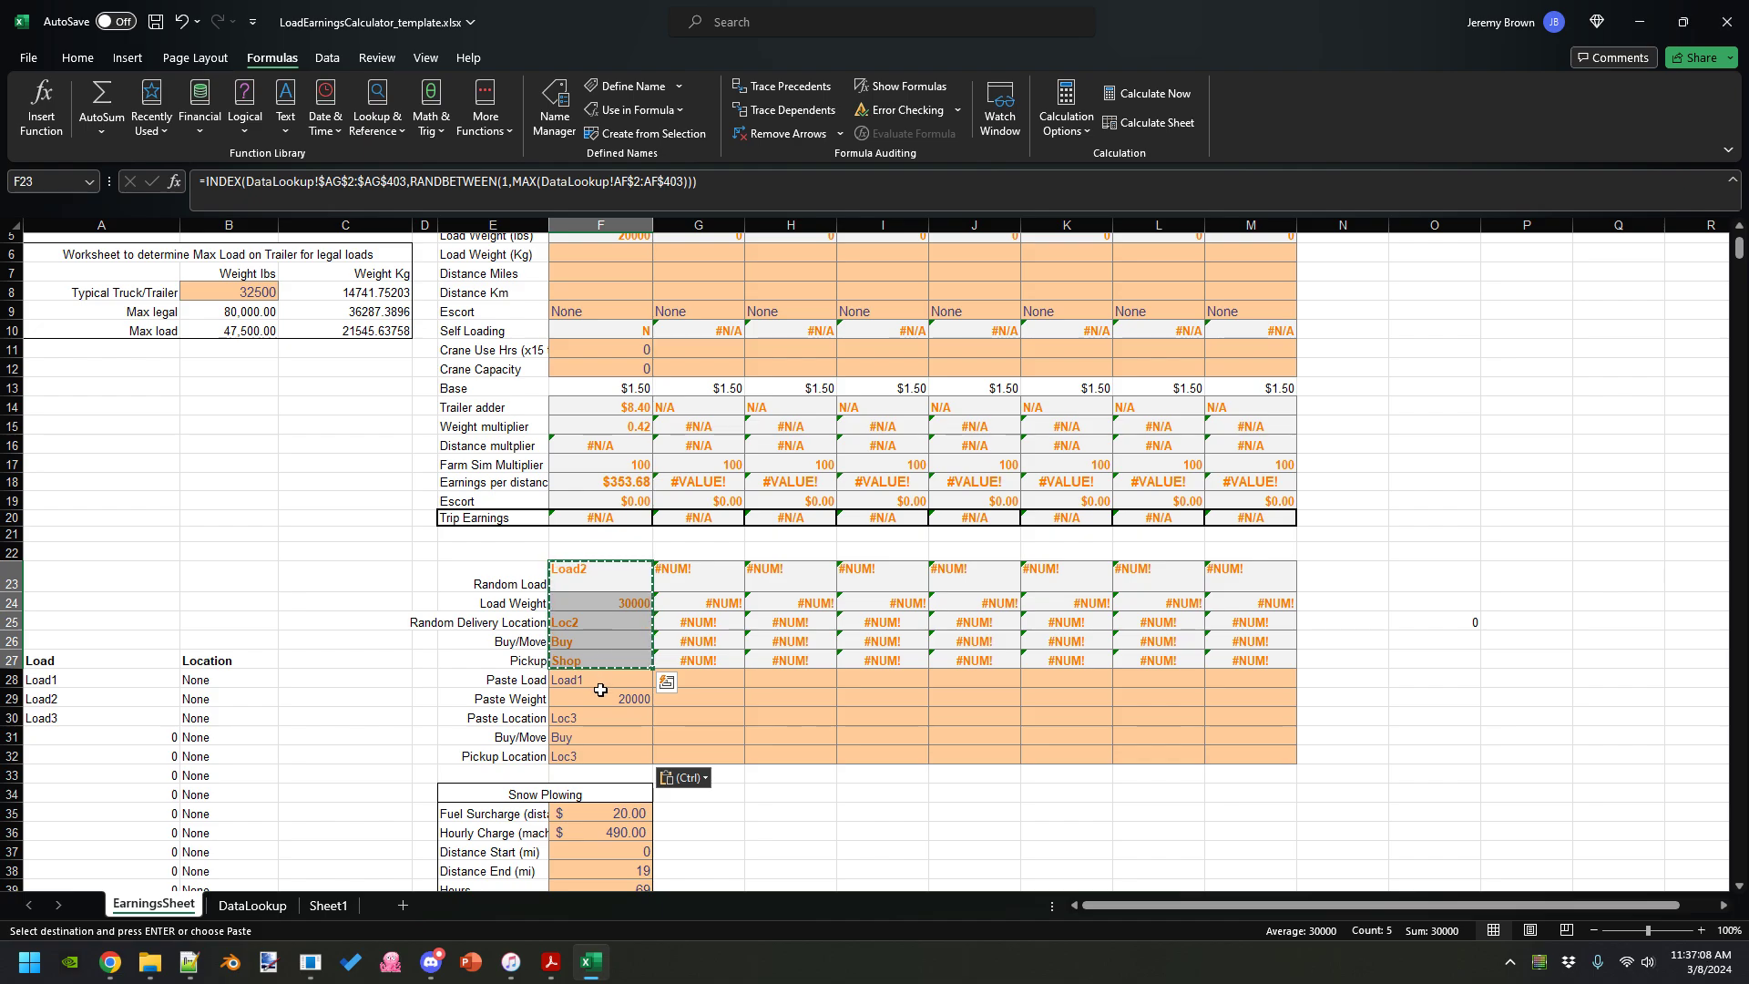
left_click_drag(601, 684, 588, 749)
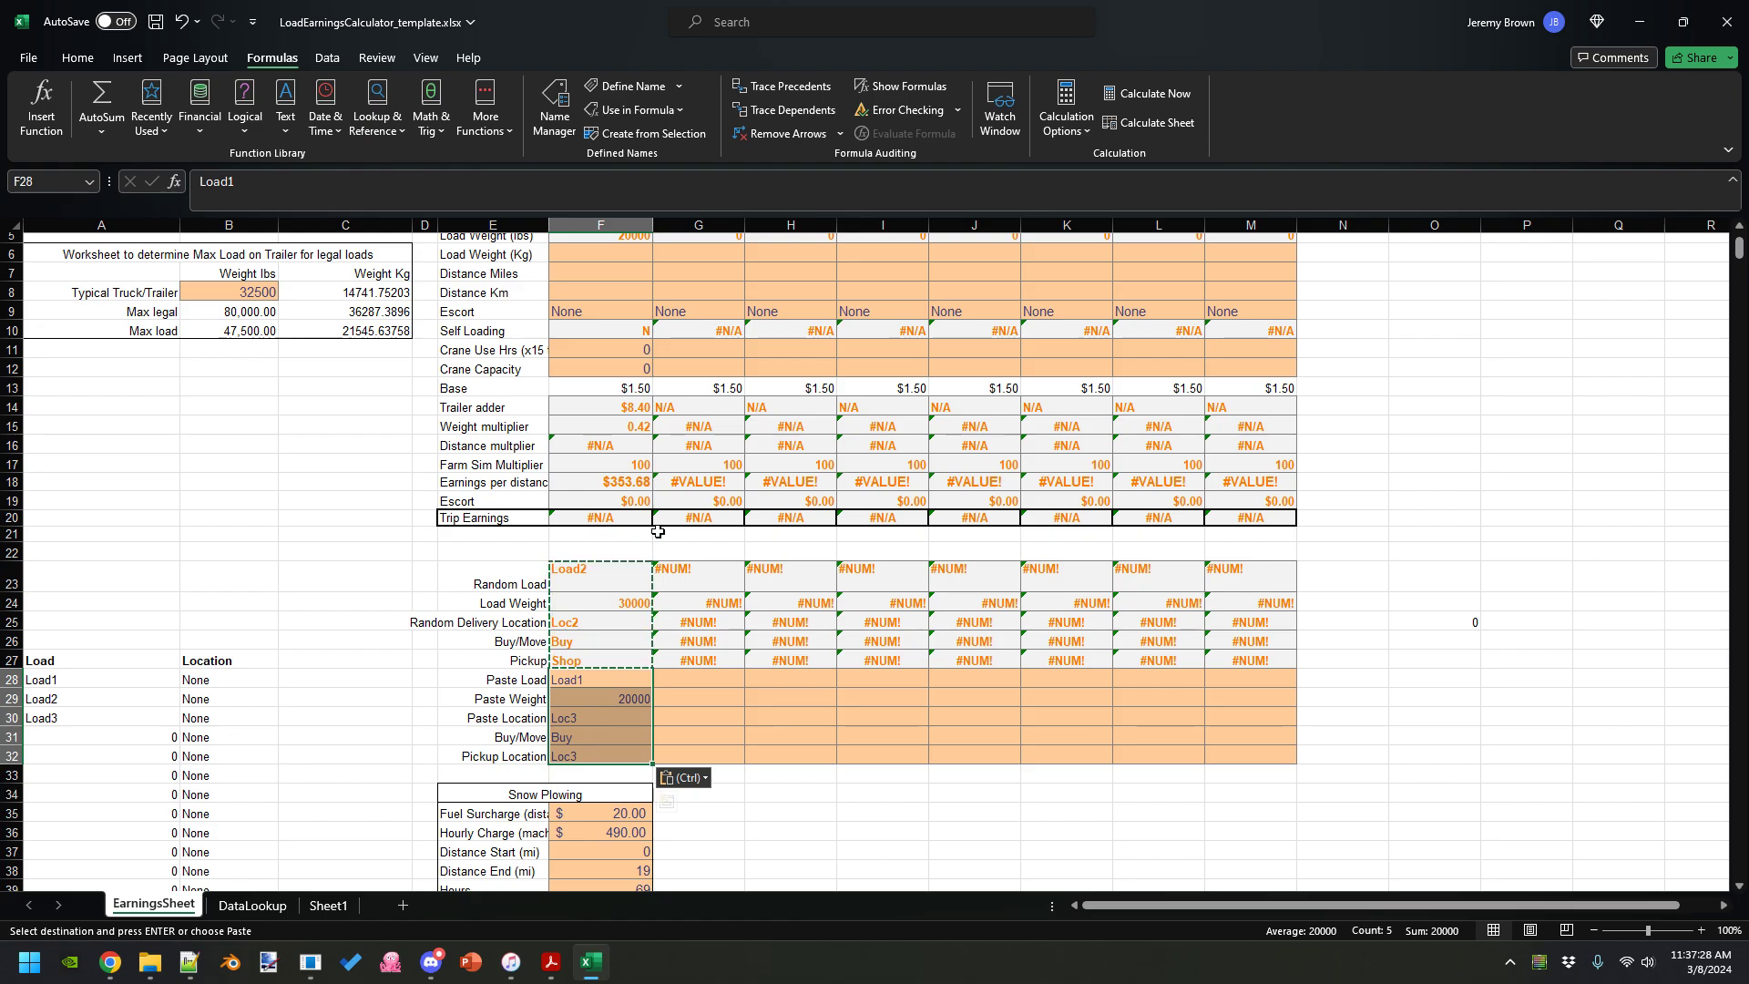
scroll(783, 463, "up", 2)
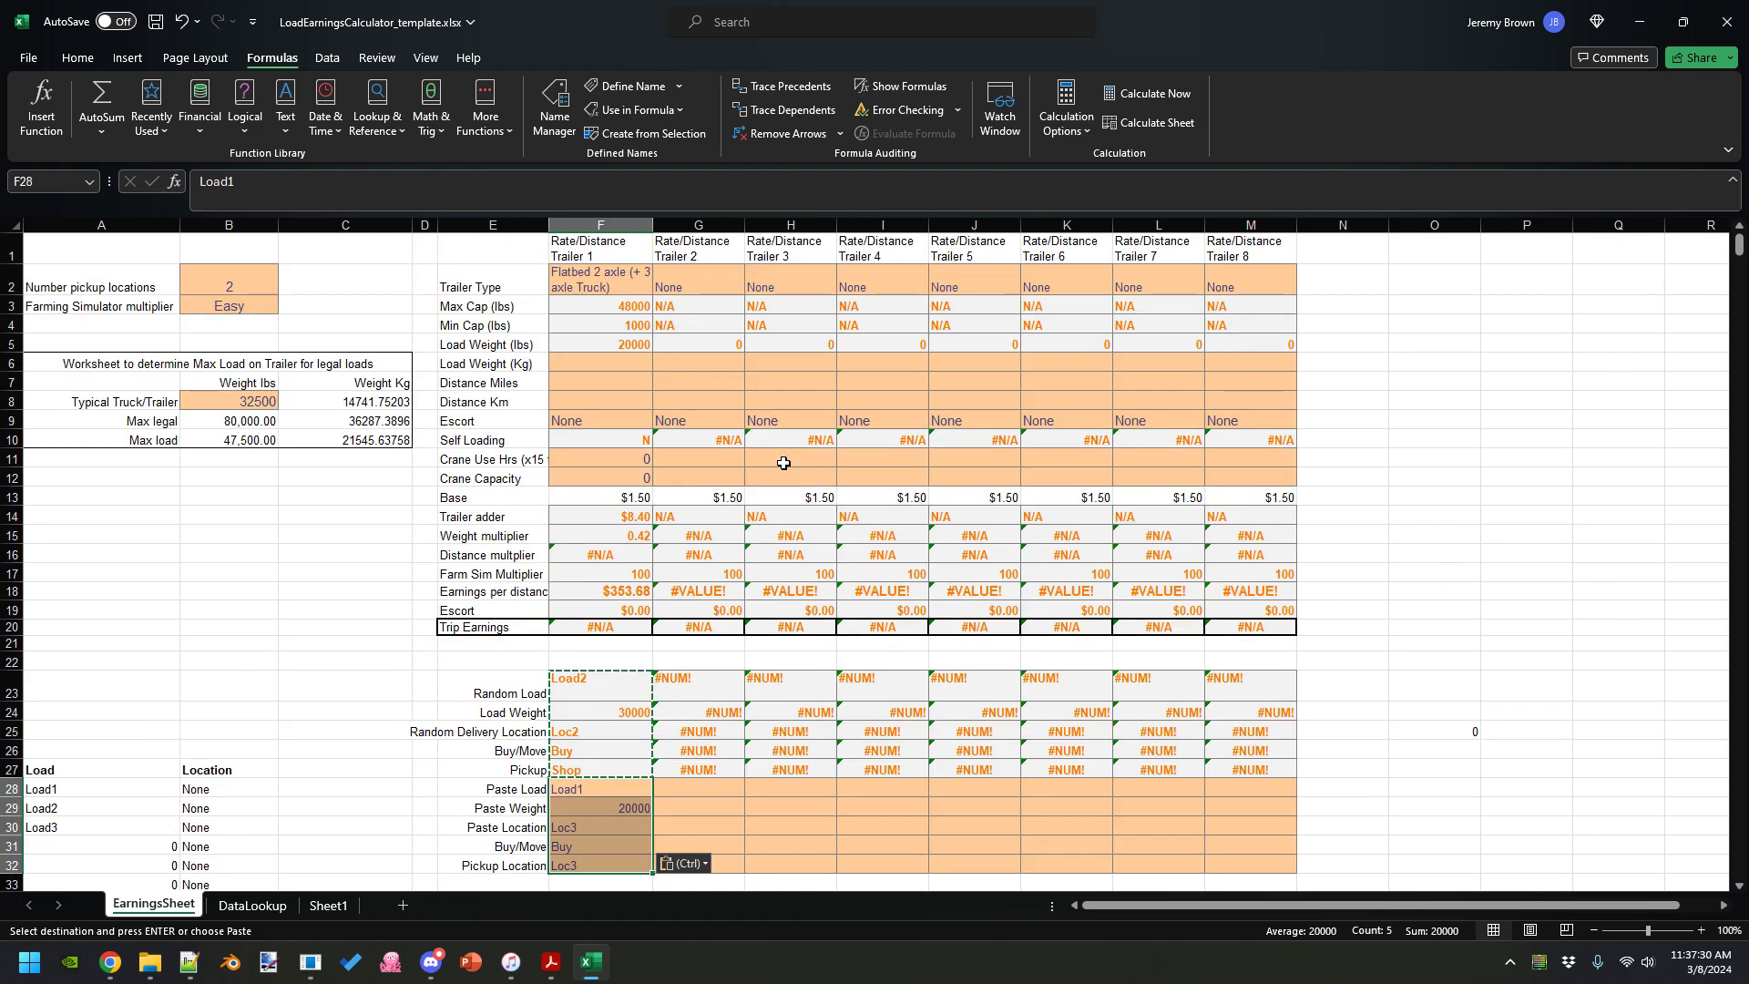
scroll(627, 708, "down", 2)
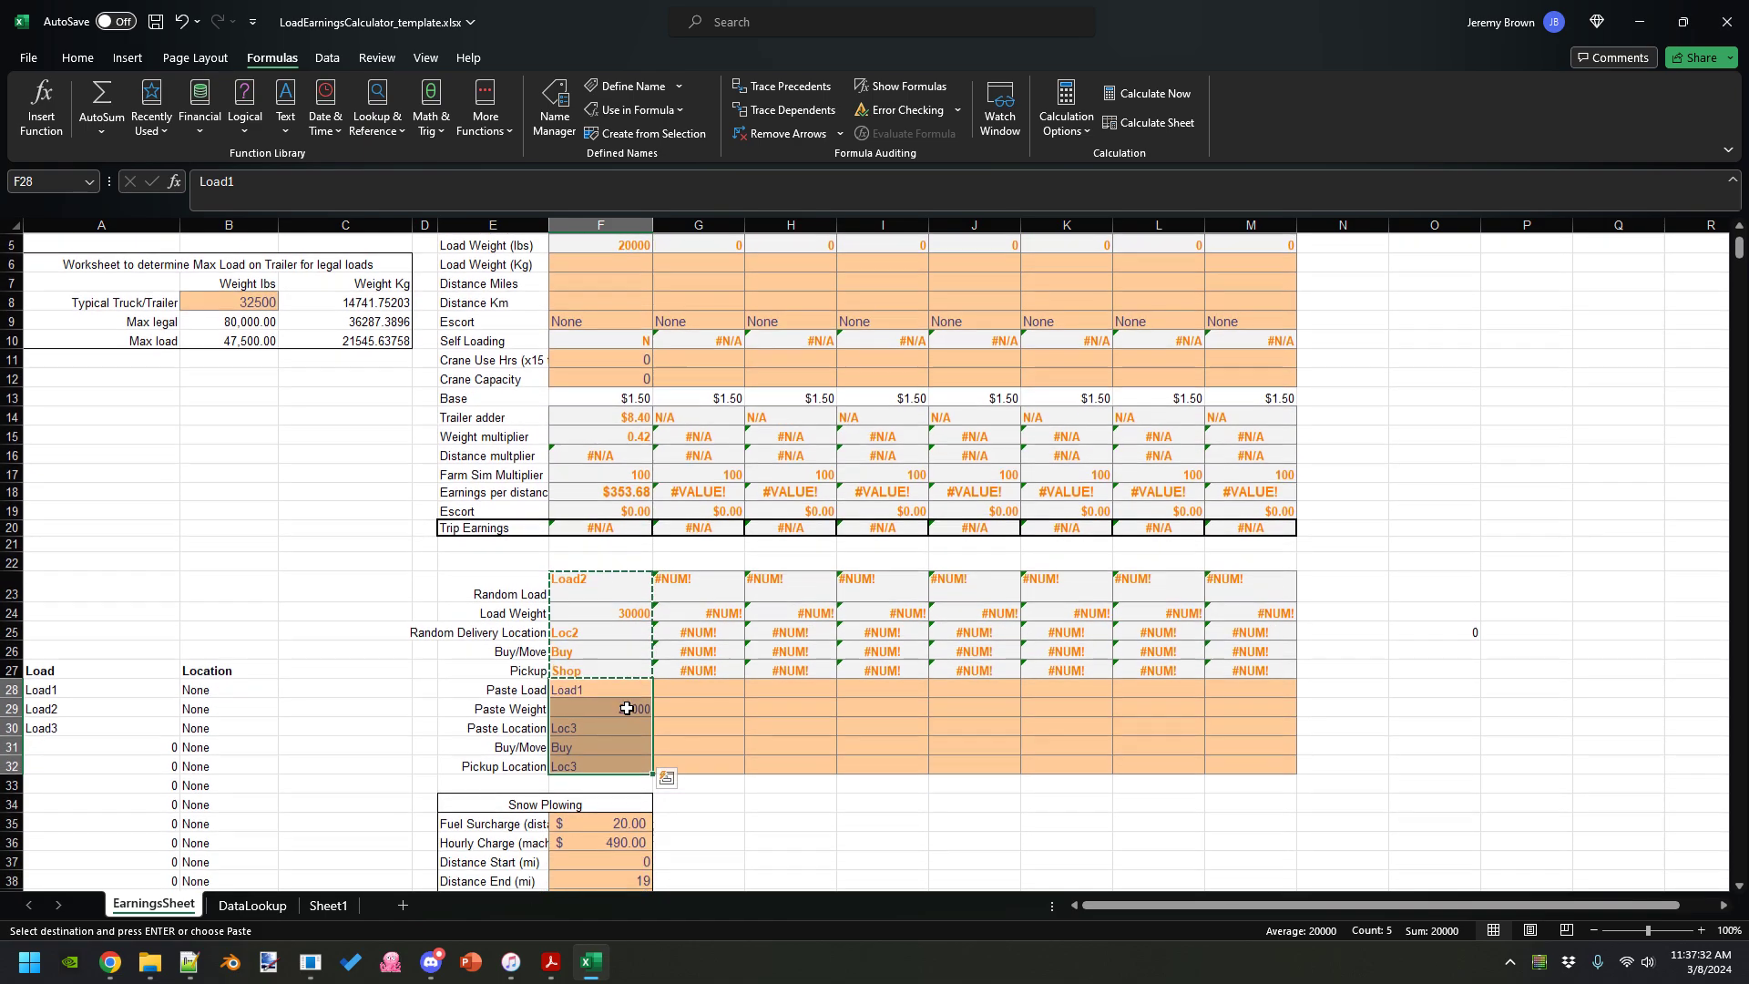
scroll(627, 708, "up", 1)
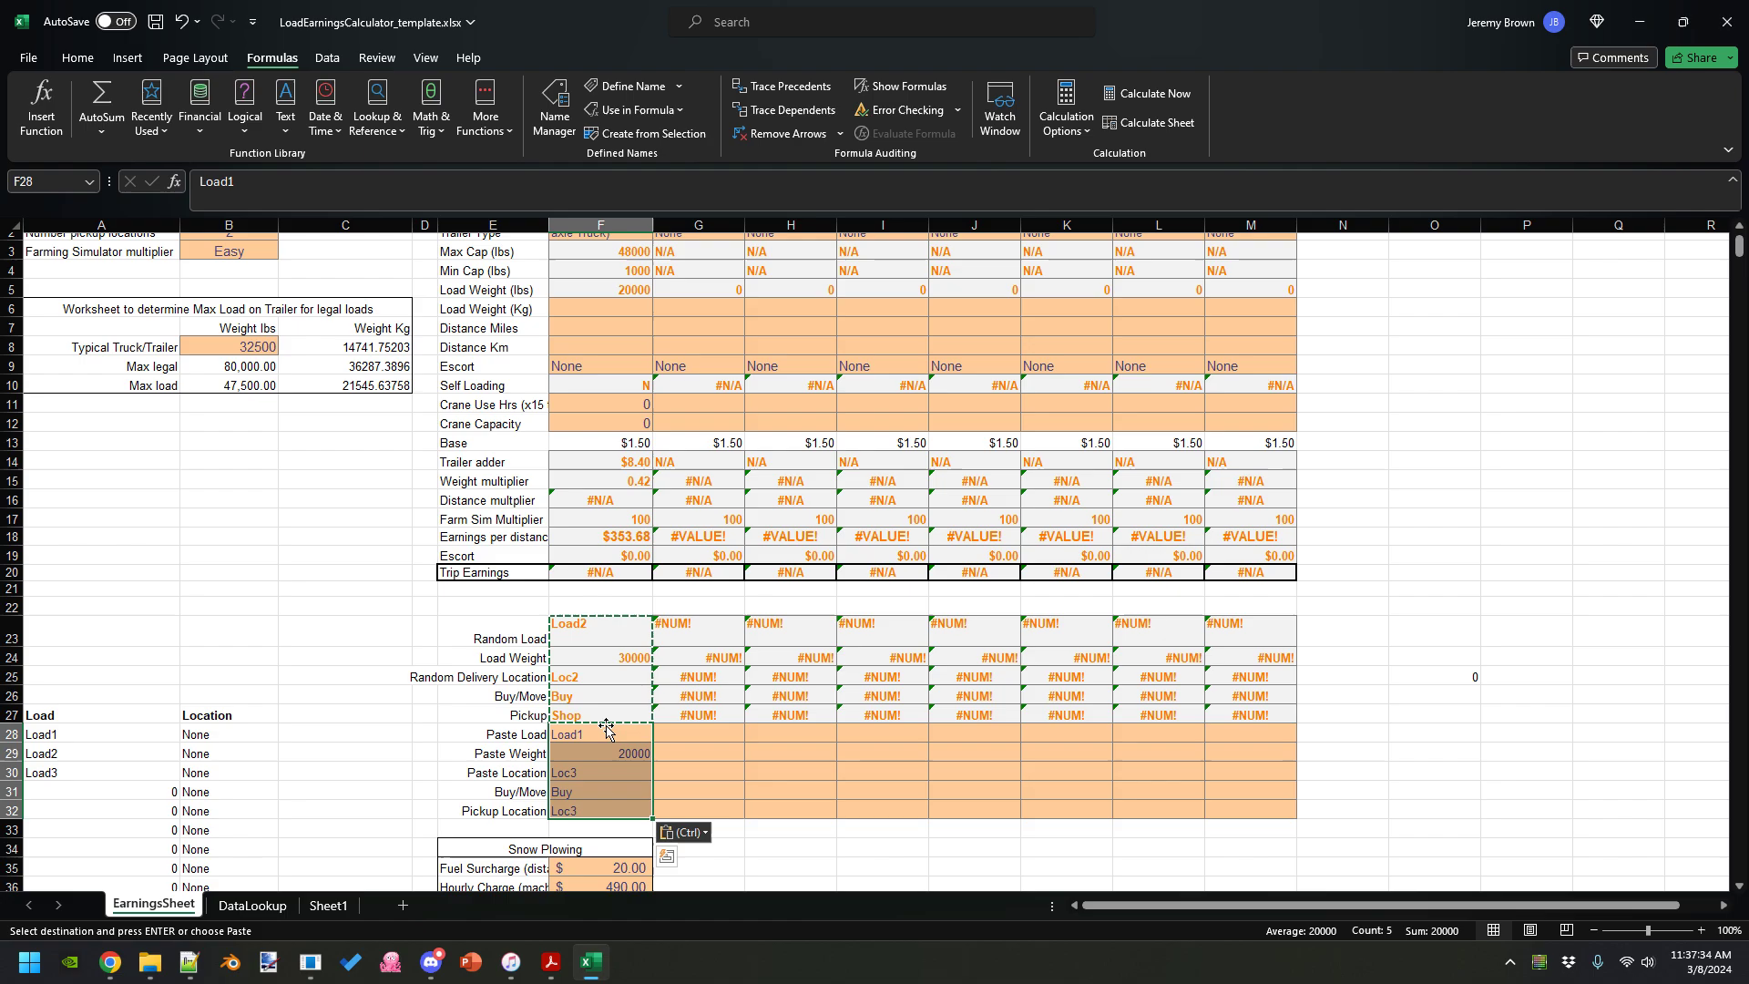
left_click(591, 773)
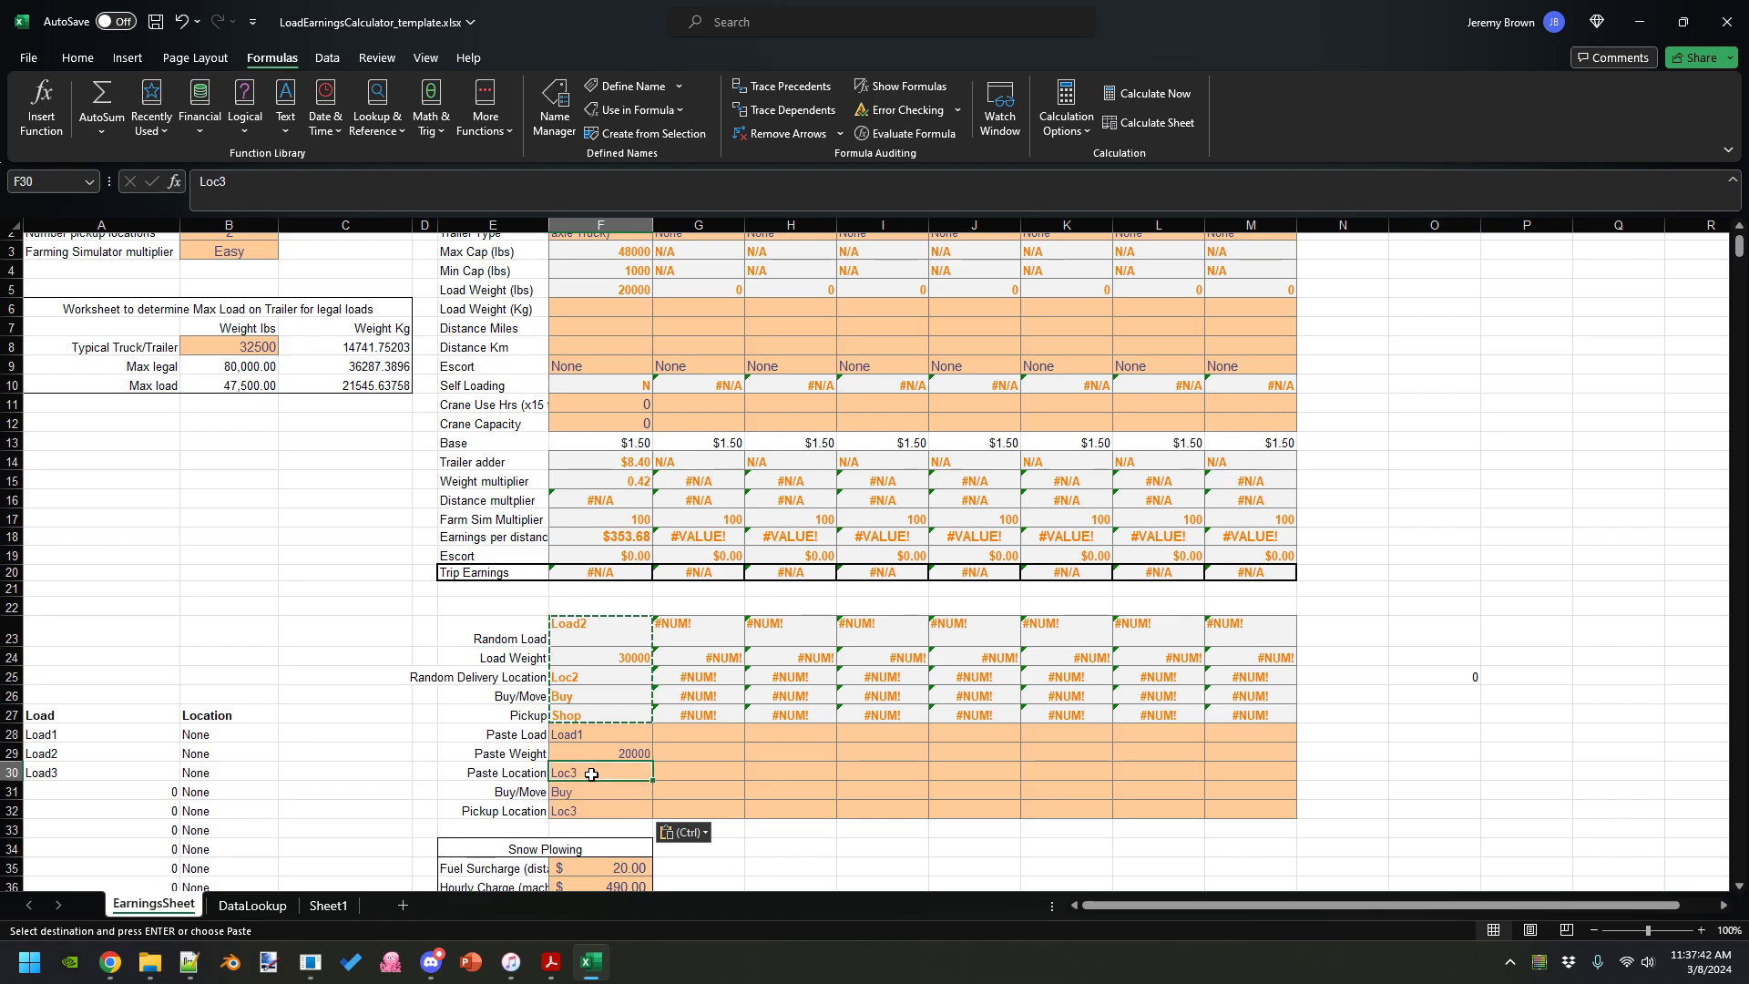
left_click(591, 809)
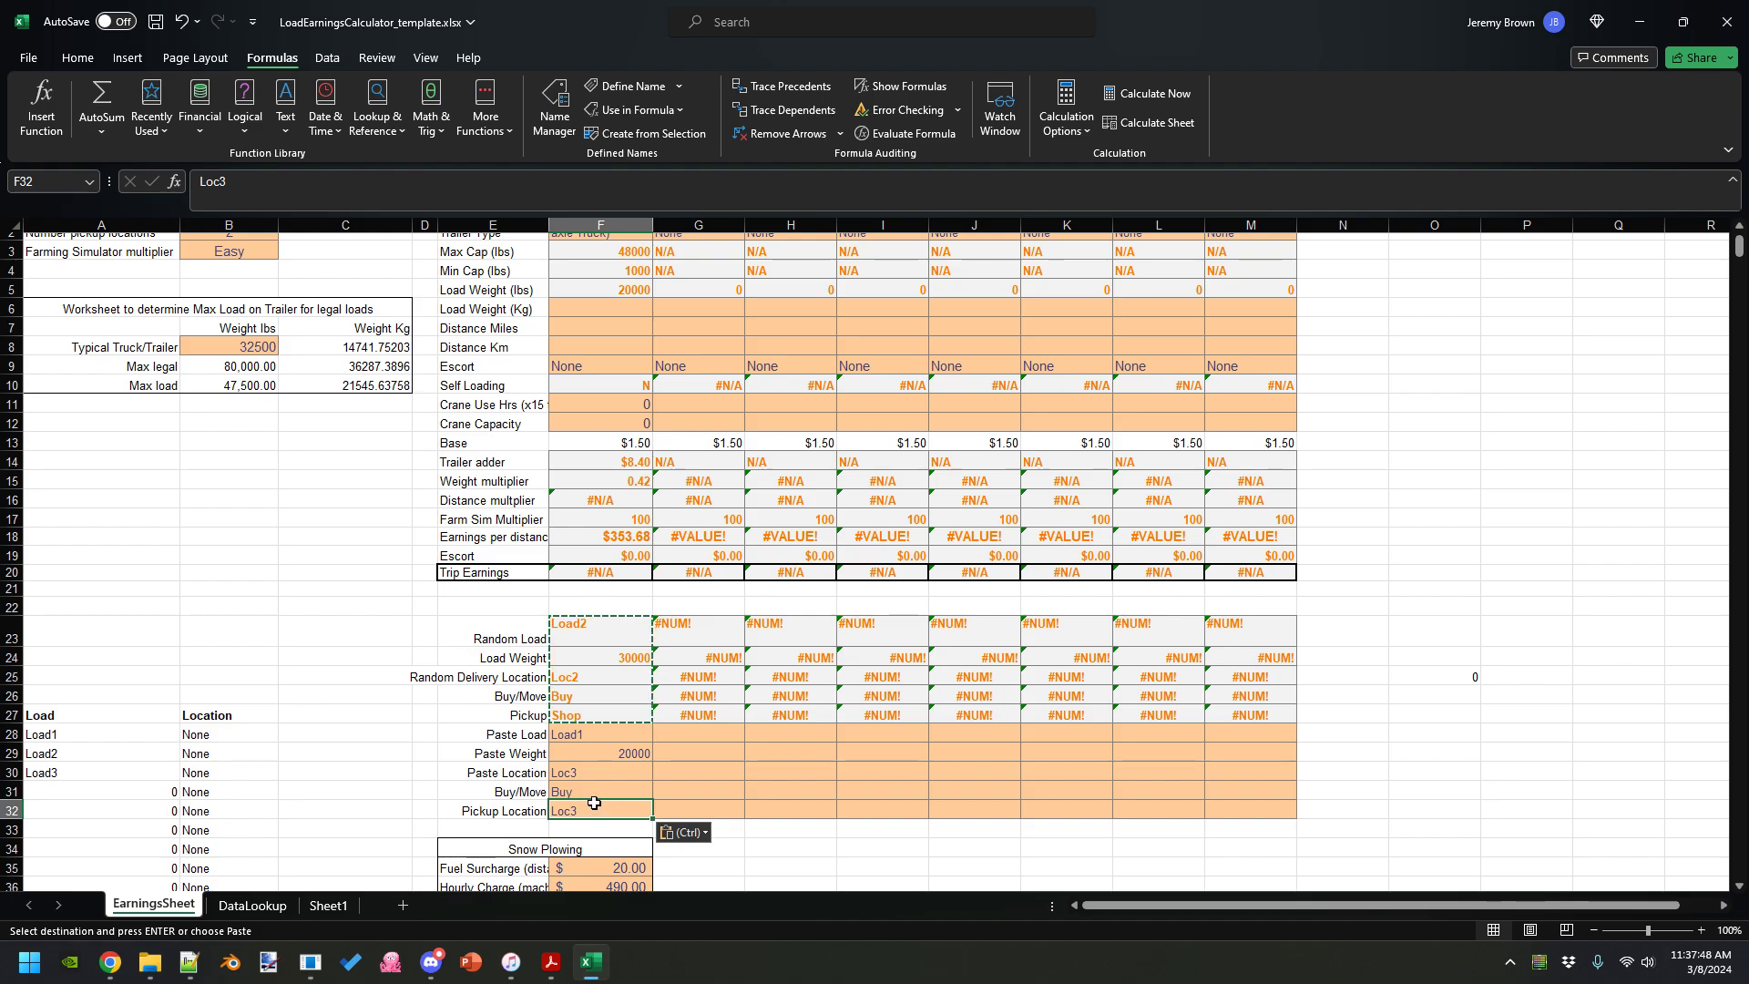
- Set Trailer 1's distance to 0.5 miles in F7
scroll(587, 801, "up", 1)
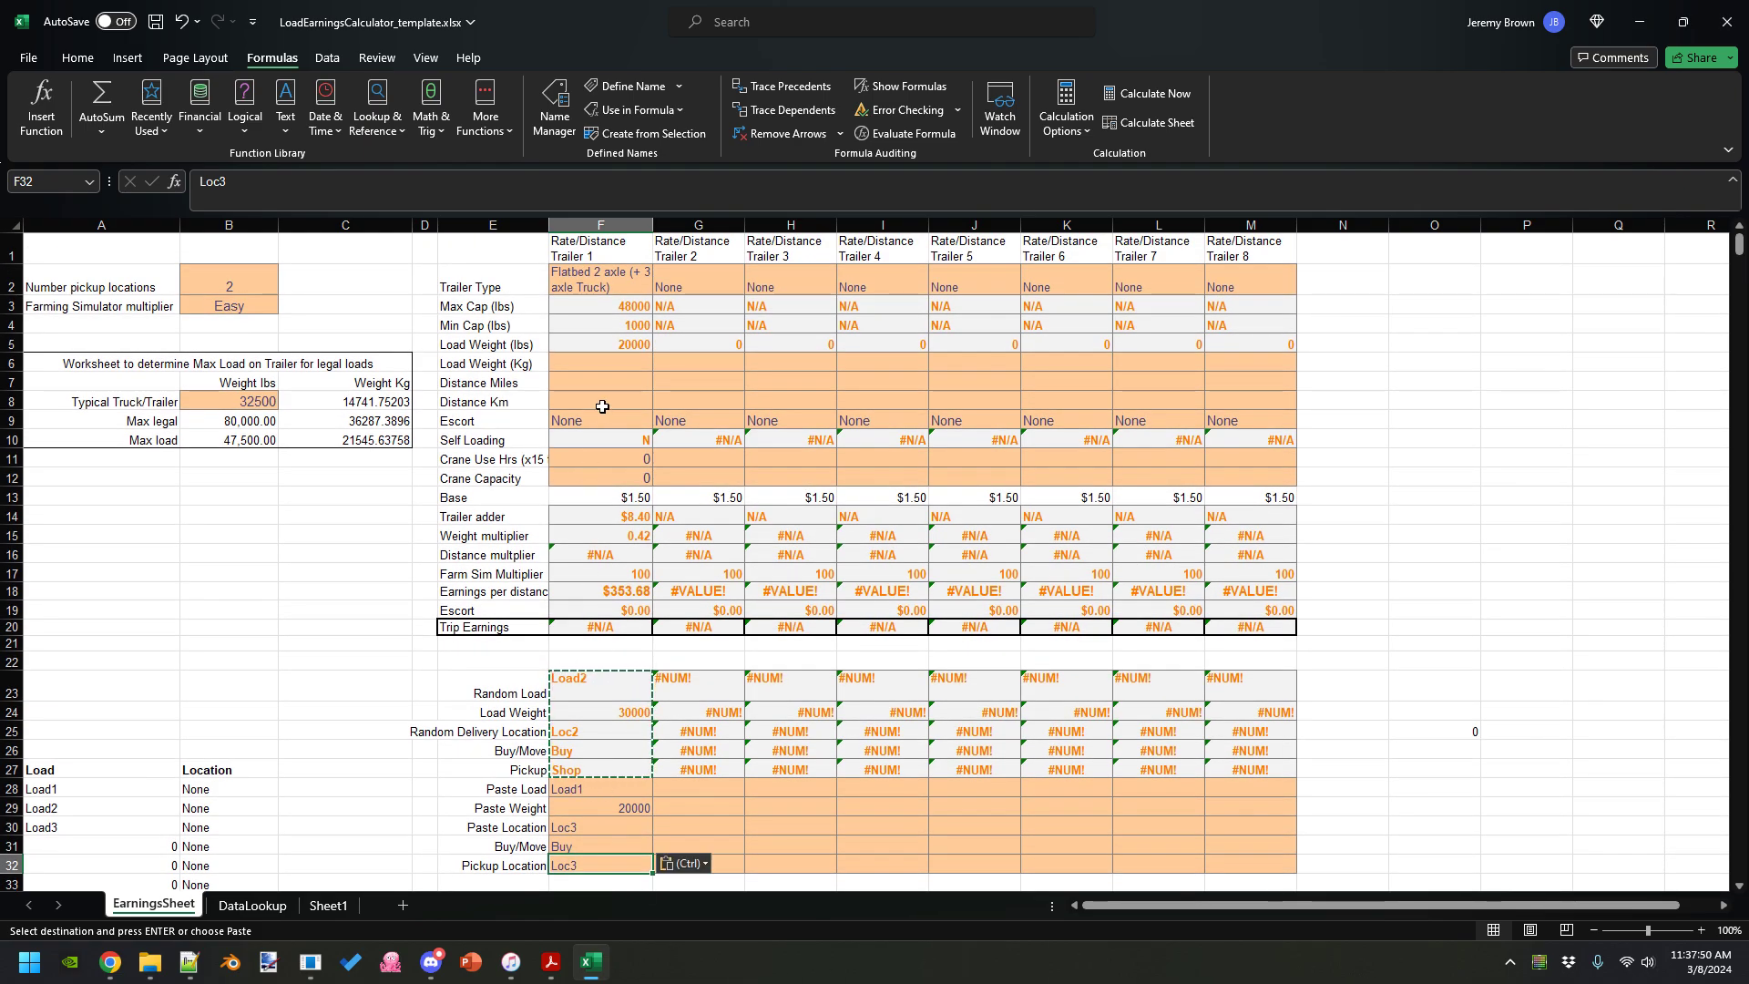
left_click(609, 379)
type("0.5")
key("Return")
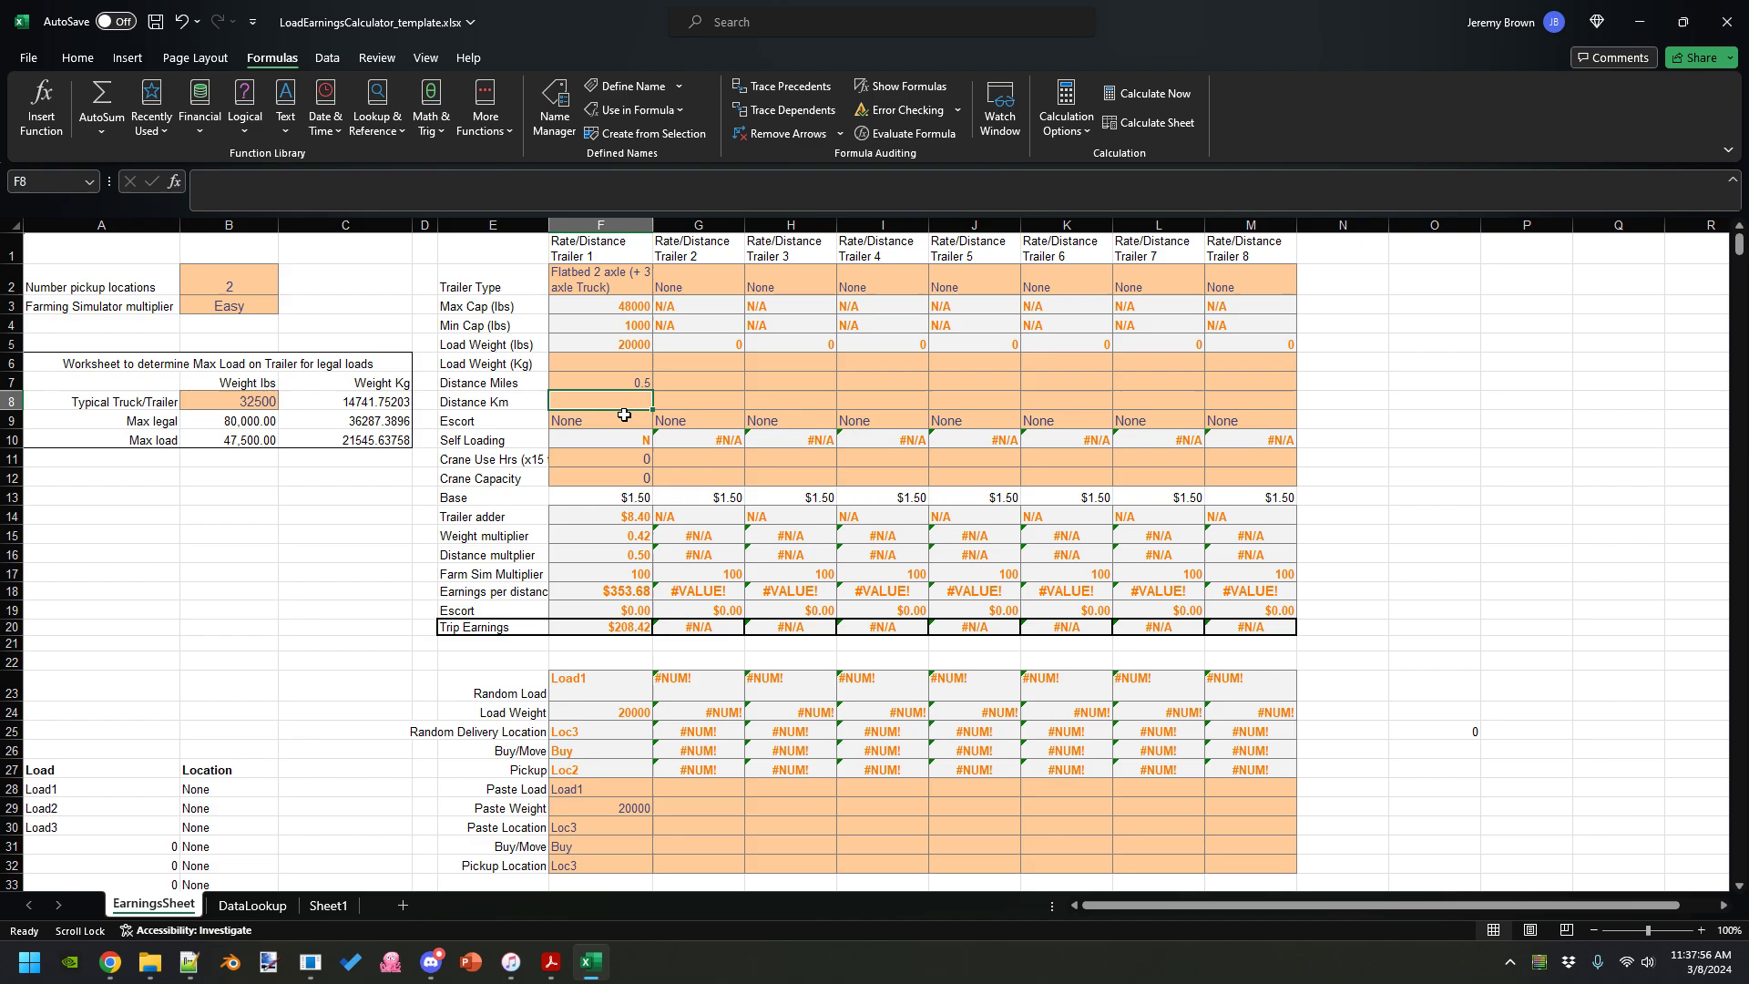
- Examine Trailer 1's trailer adder, weight multiplier, distance multiplier, earnings per distance and trip earnings formulas in F14 to F20
left_click(592, 516)
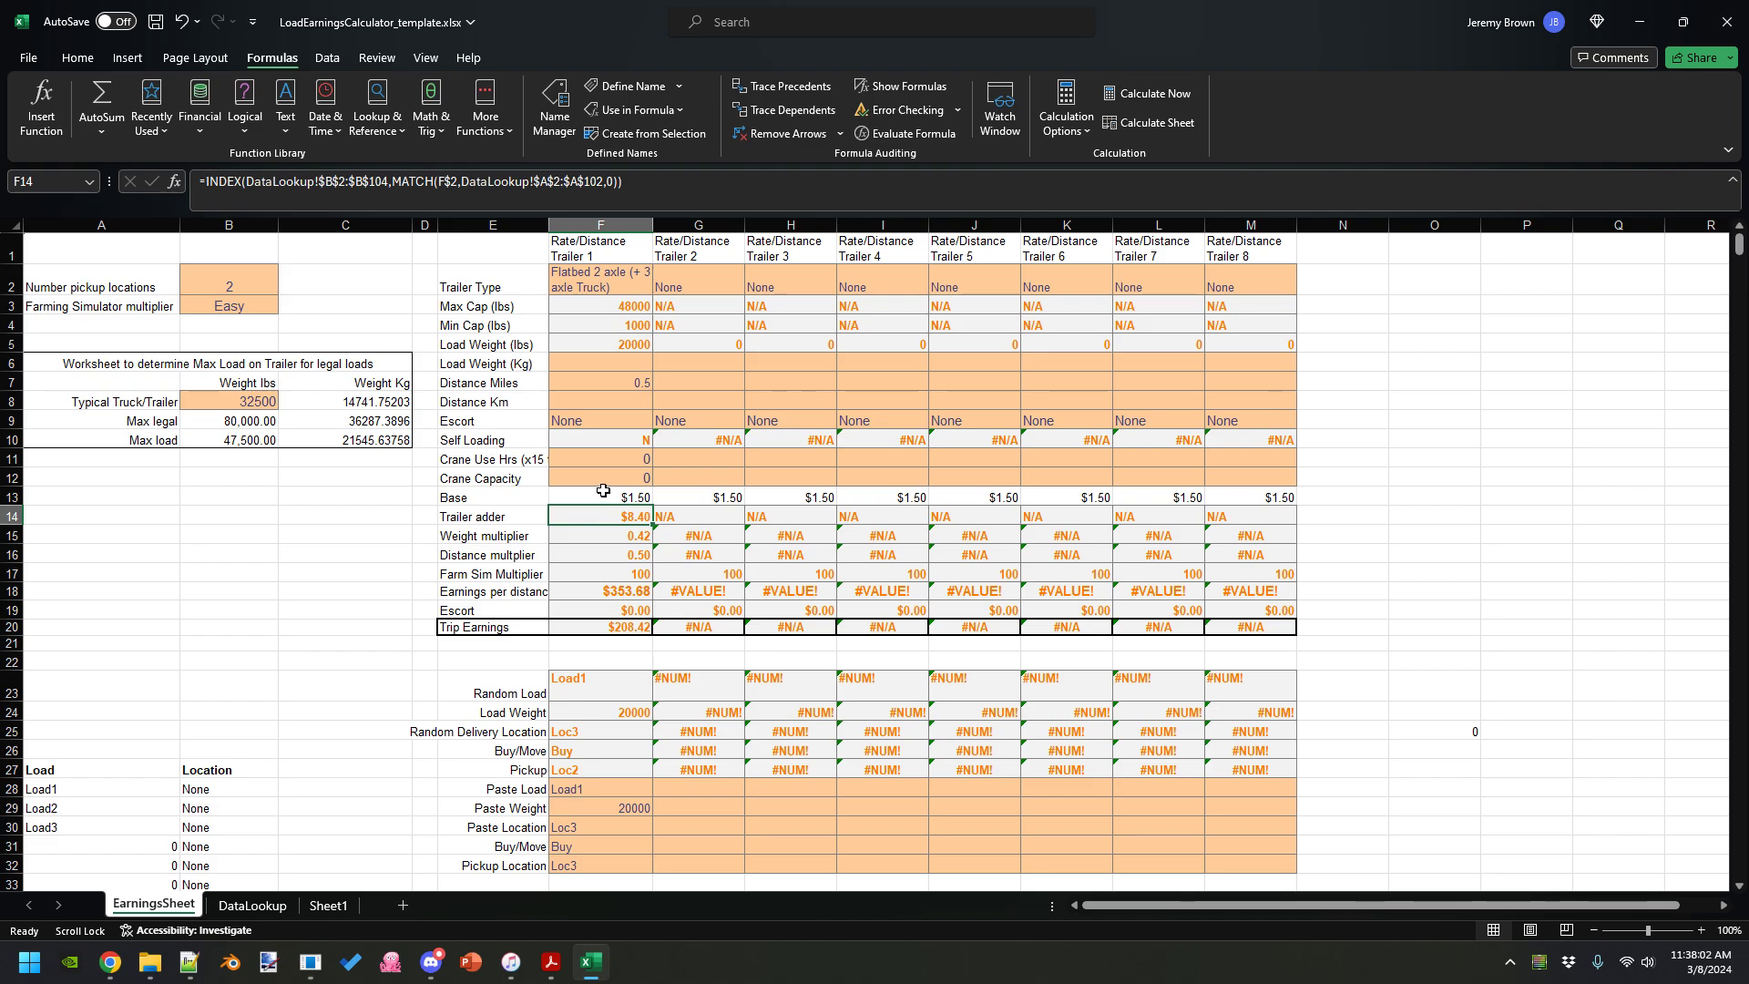
left_click(596, 535)
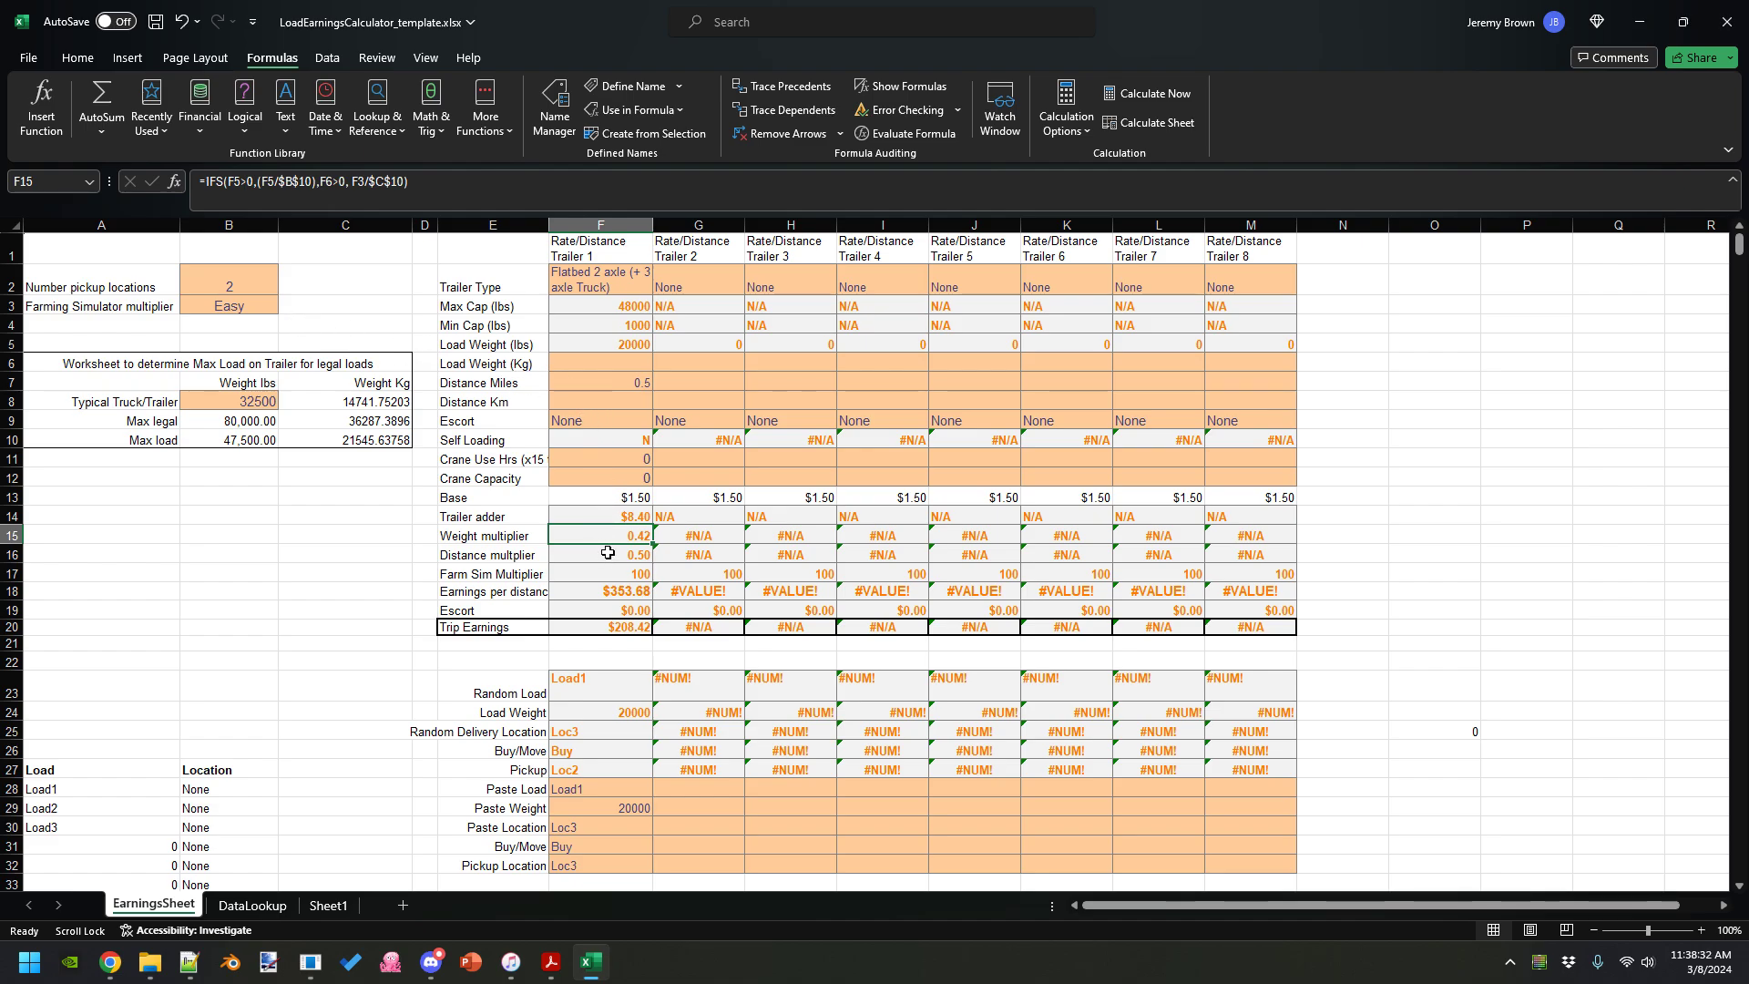
left_click(627, 382)
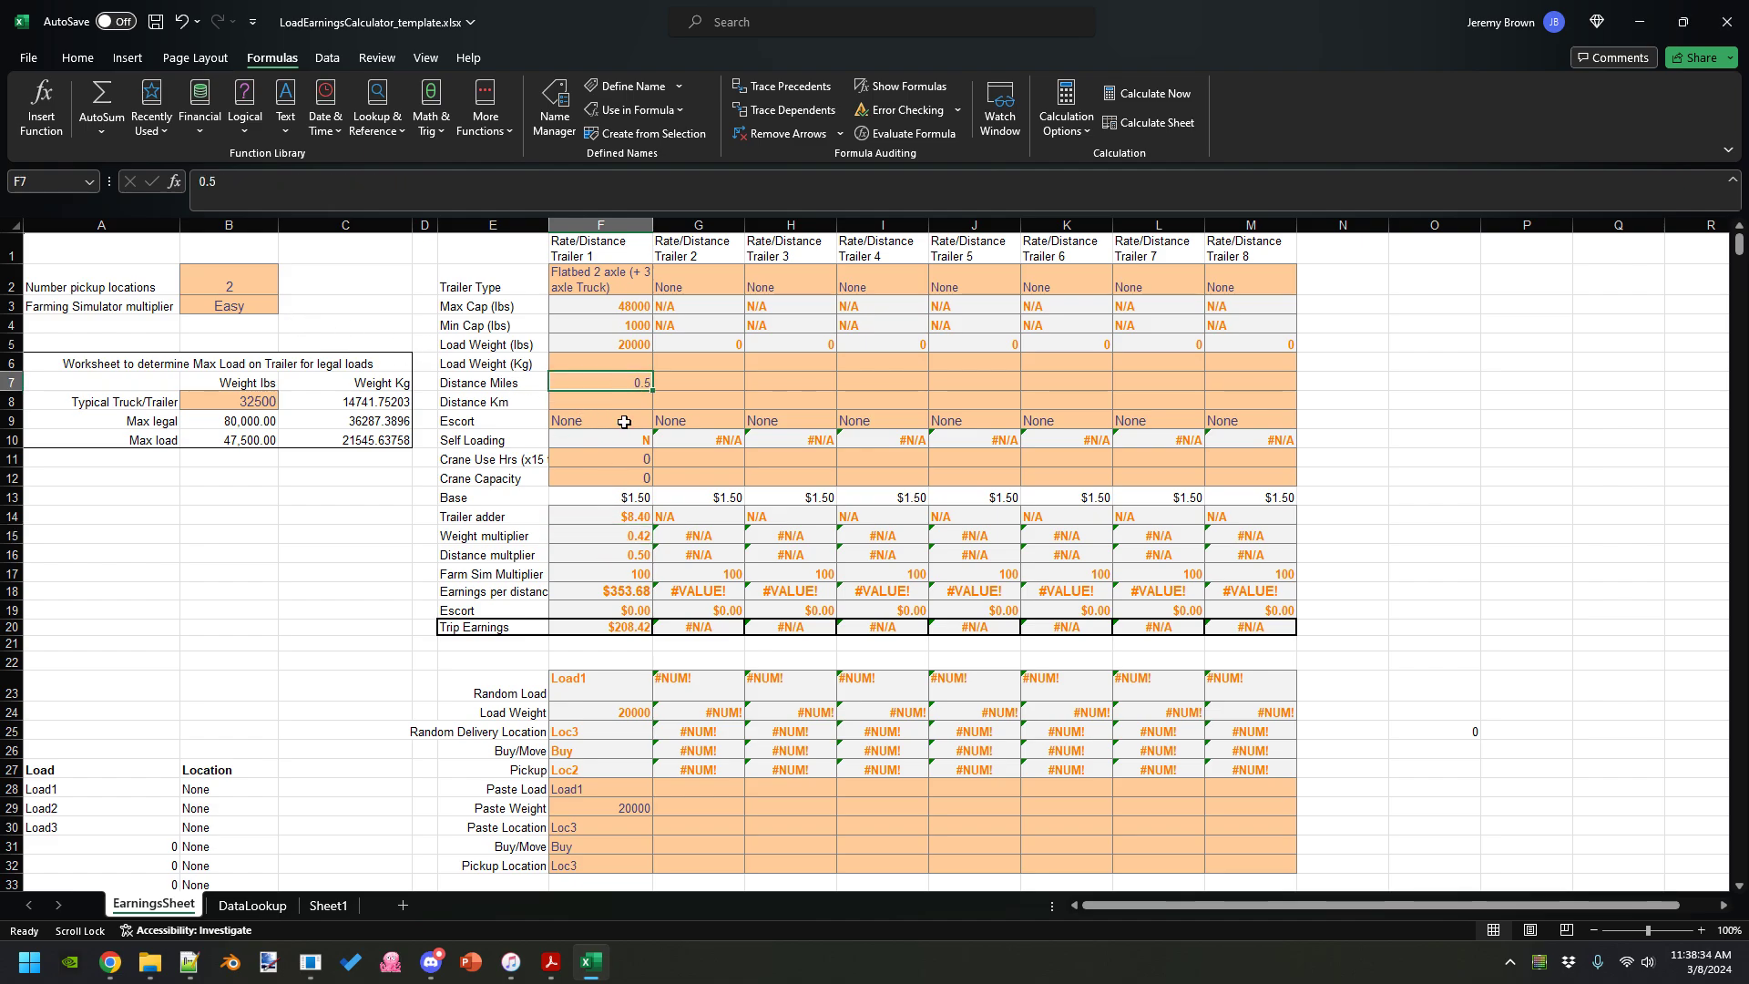
left_click(613, 555)
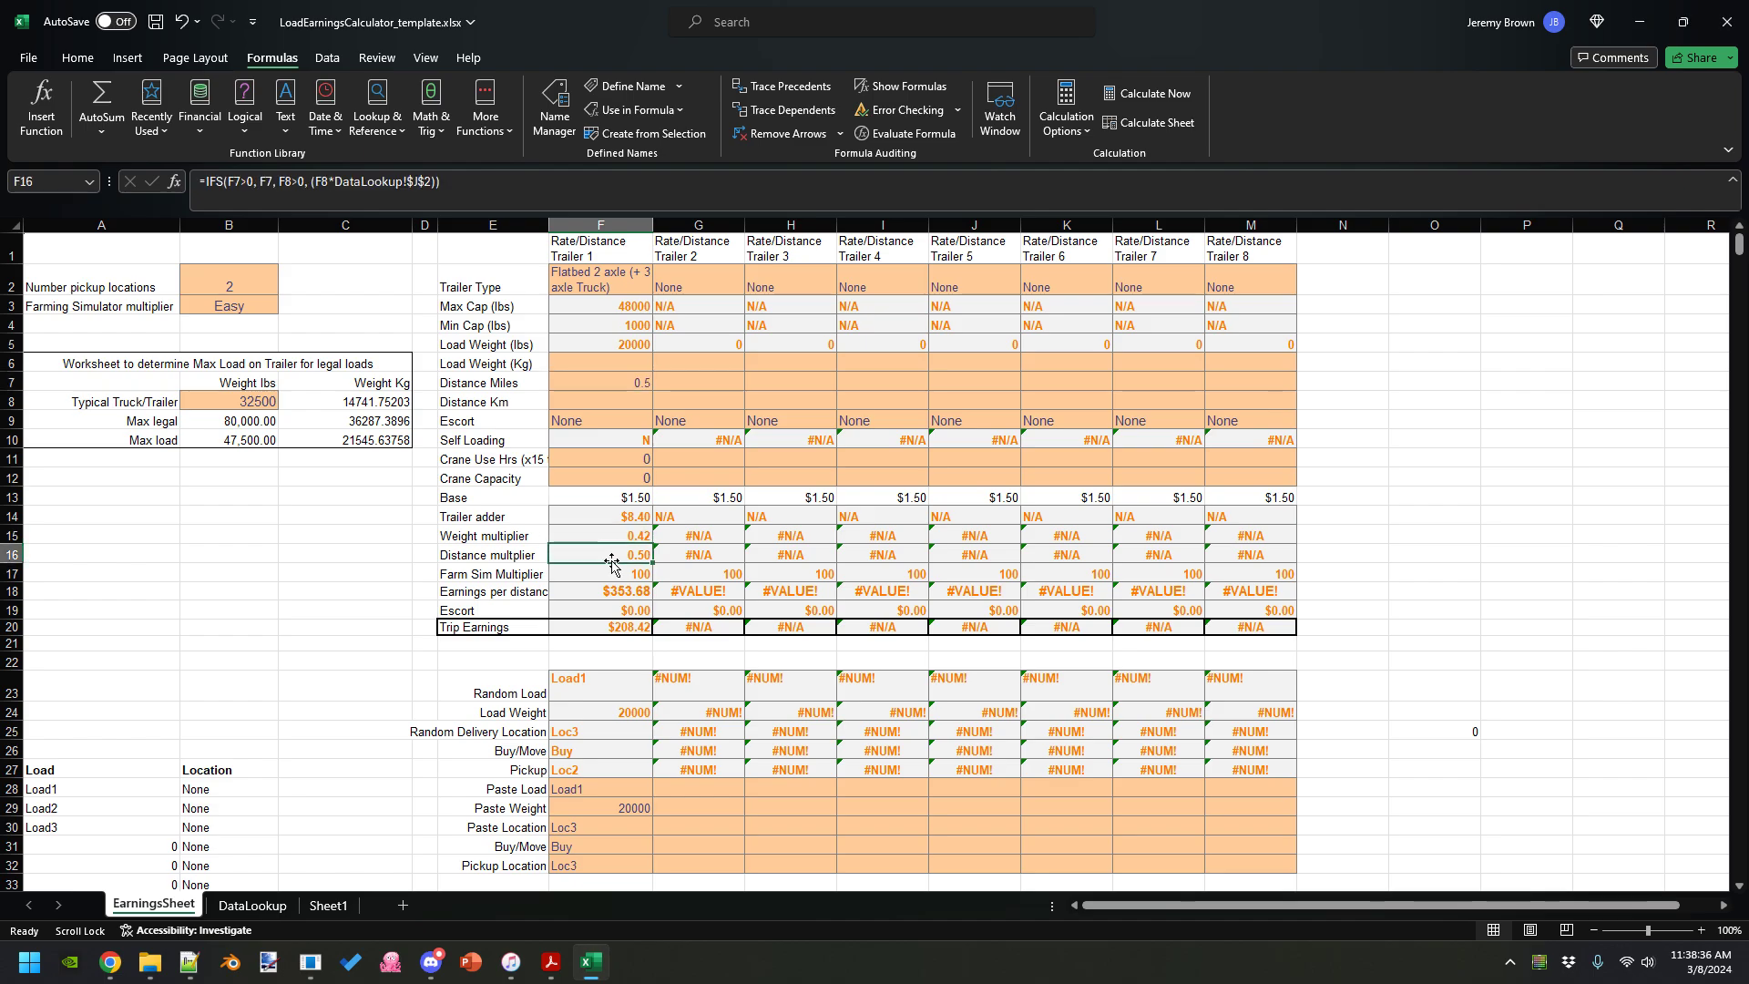
left_click(612, 628)
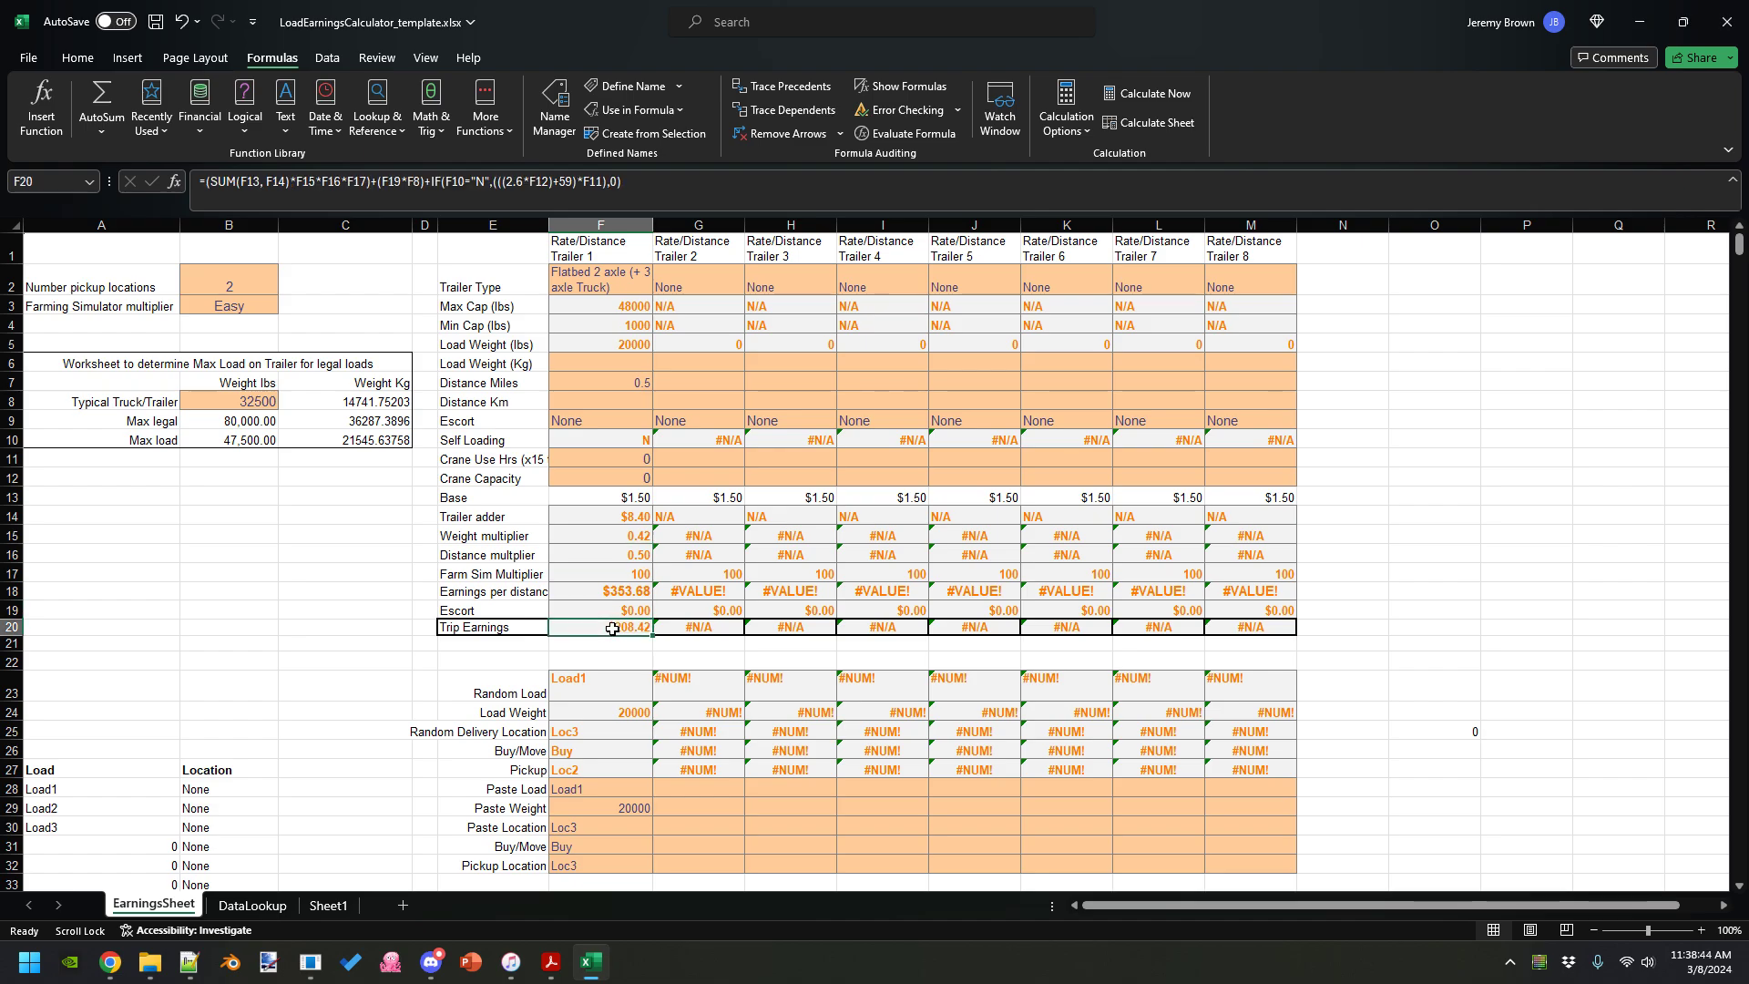
left_click(608, 594)
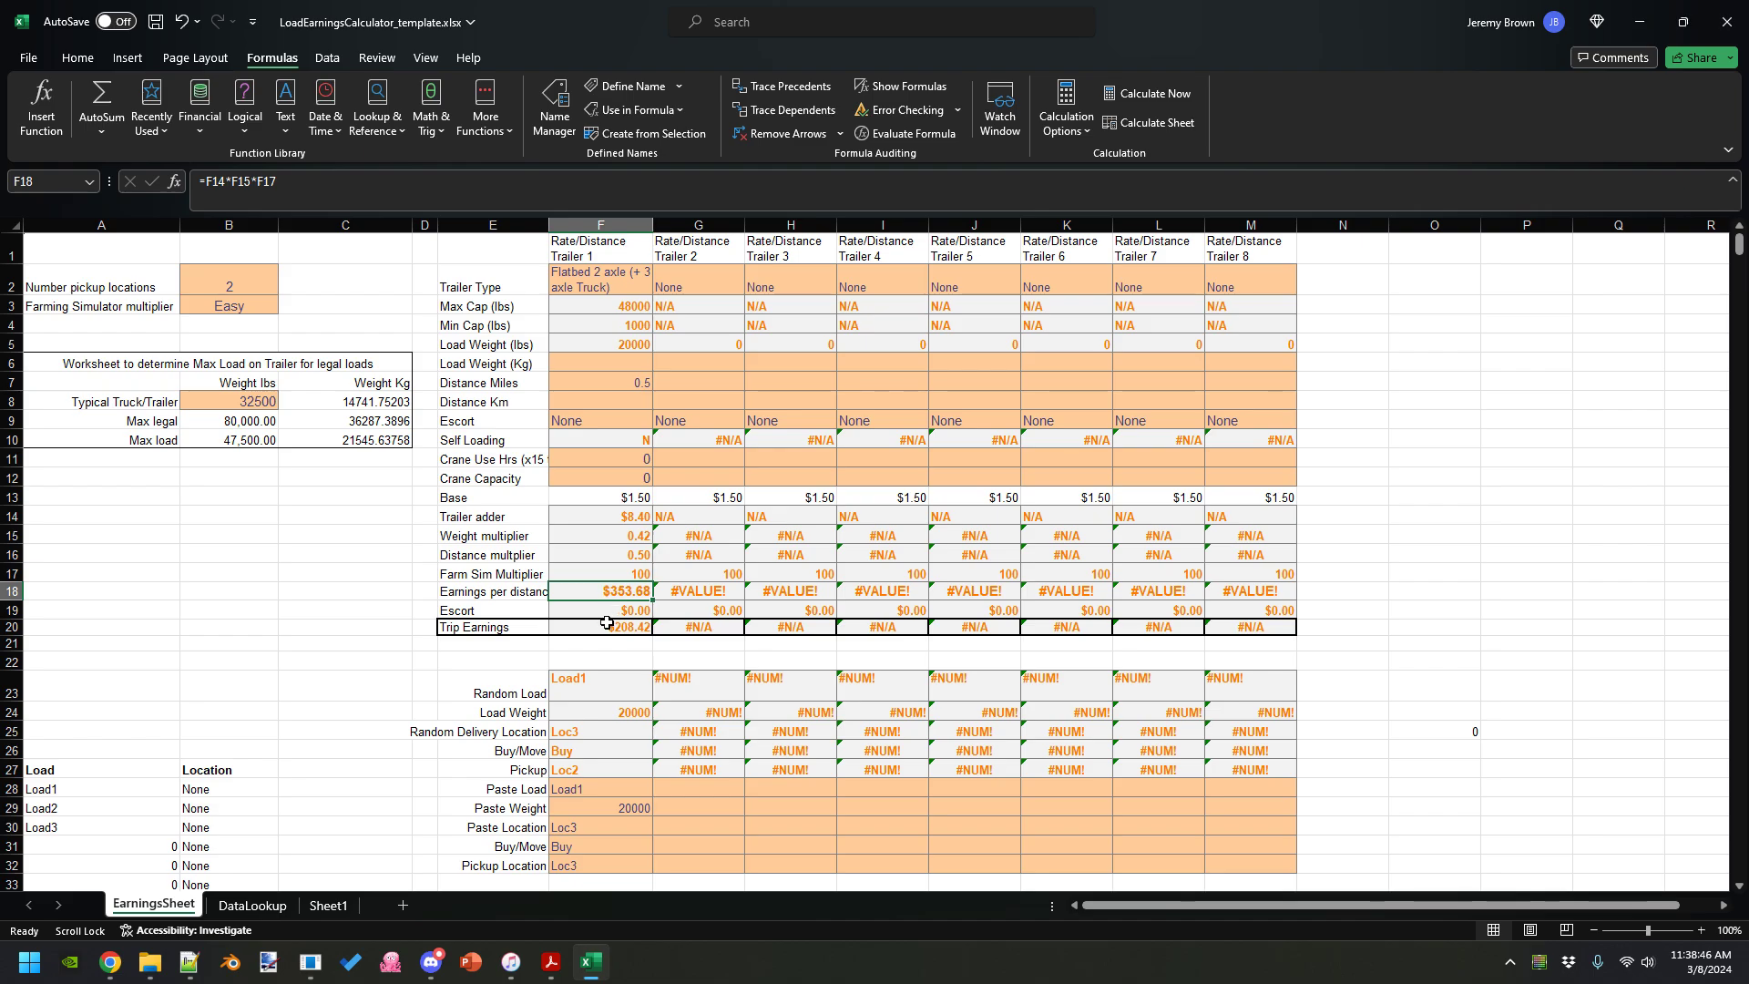
left_click(605, 627)
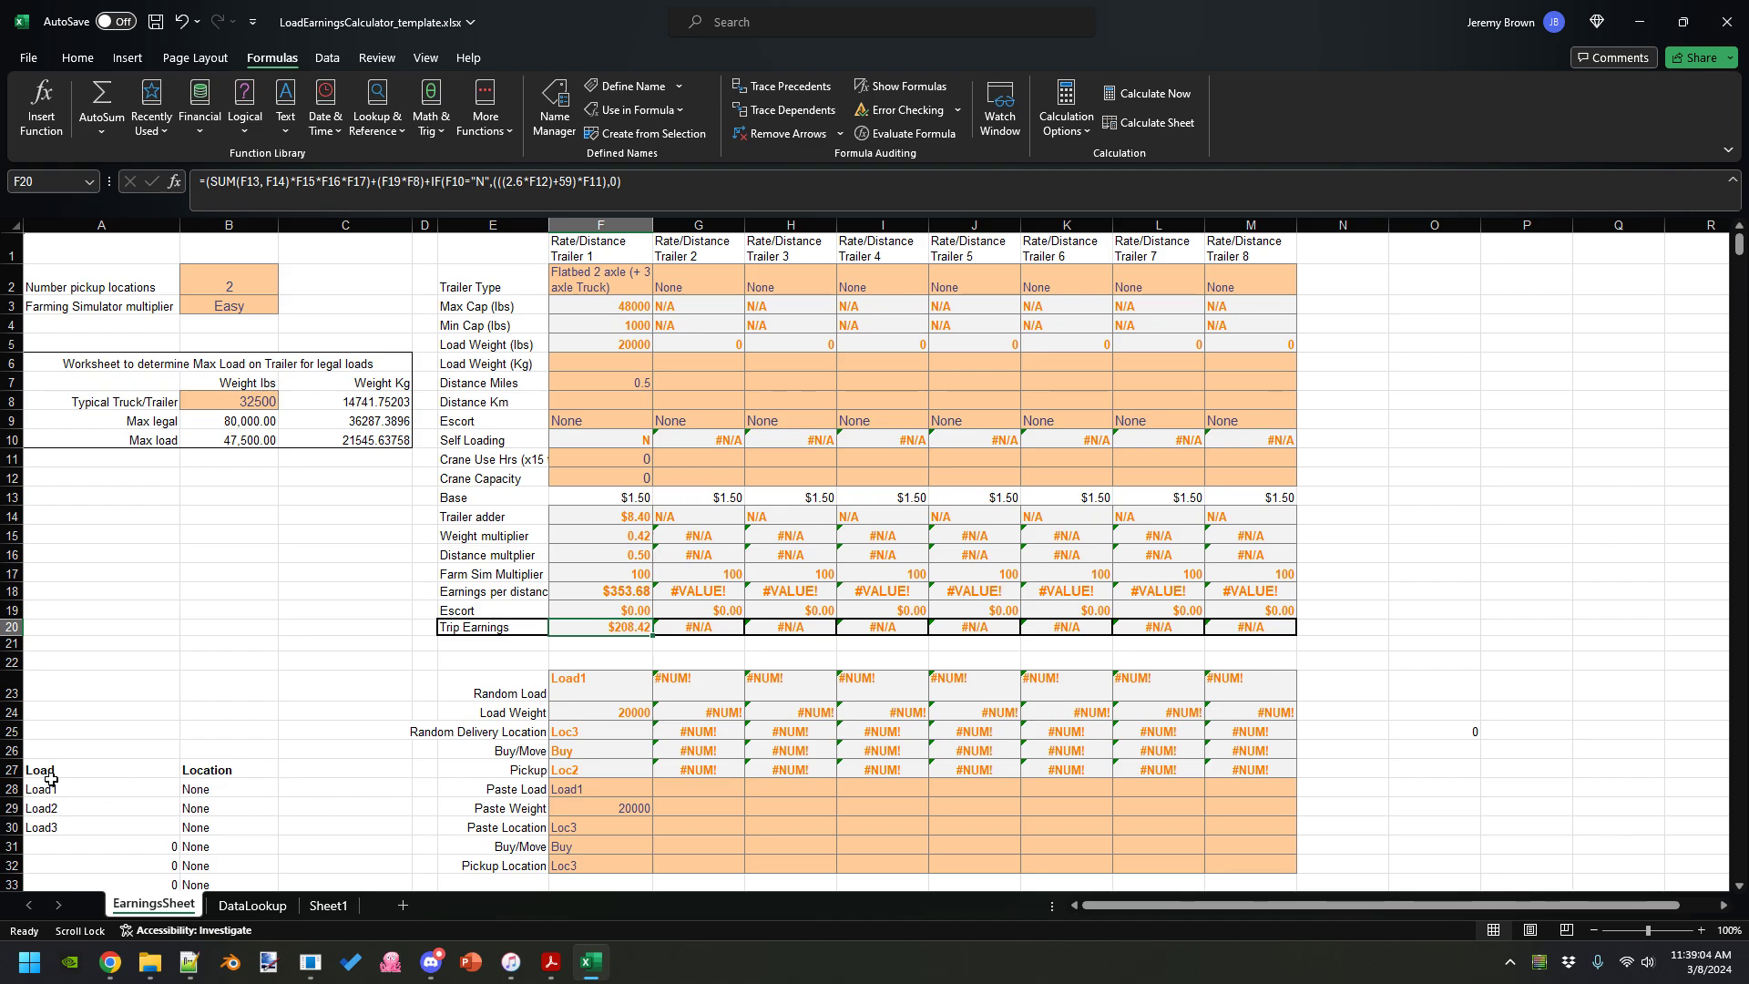
- Set the location of Load1 to Loc3 in the load location table
left_click_drag(71, 790, 70, 828)
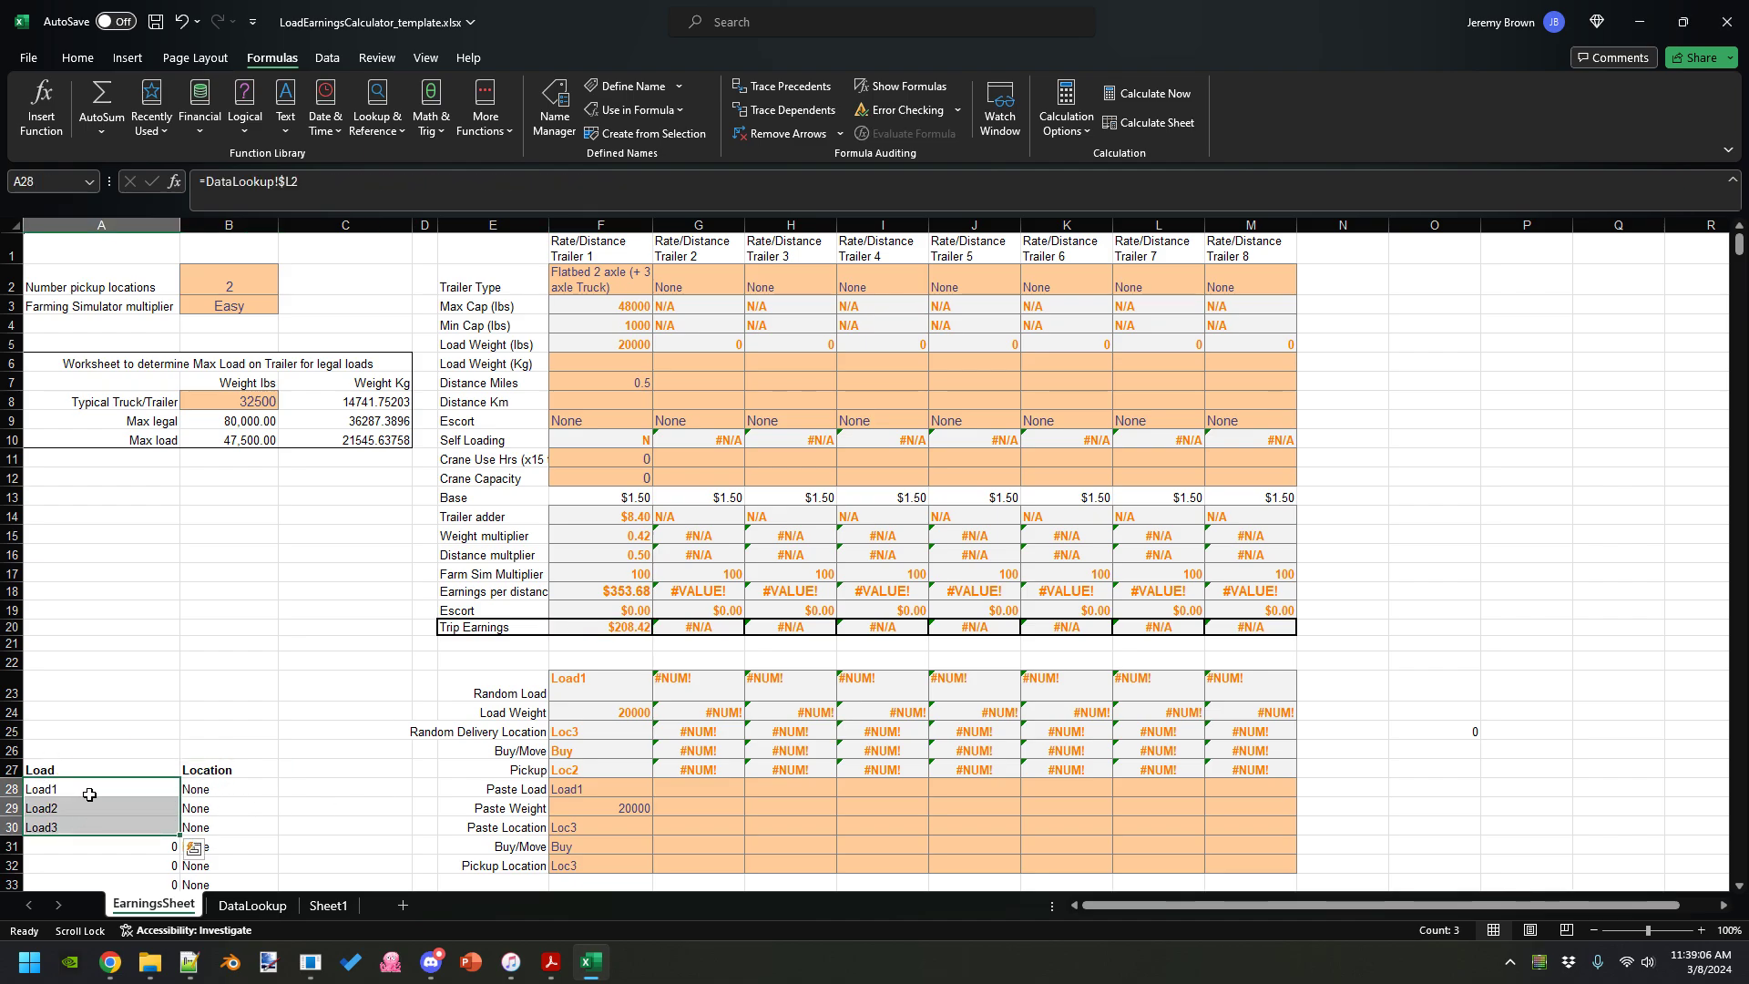
left_click(86, 794)
left_click(214, 789)
left_click(286, 788)
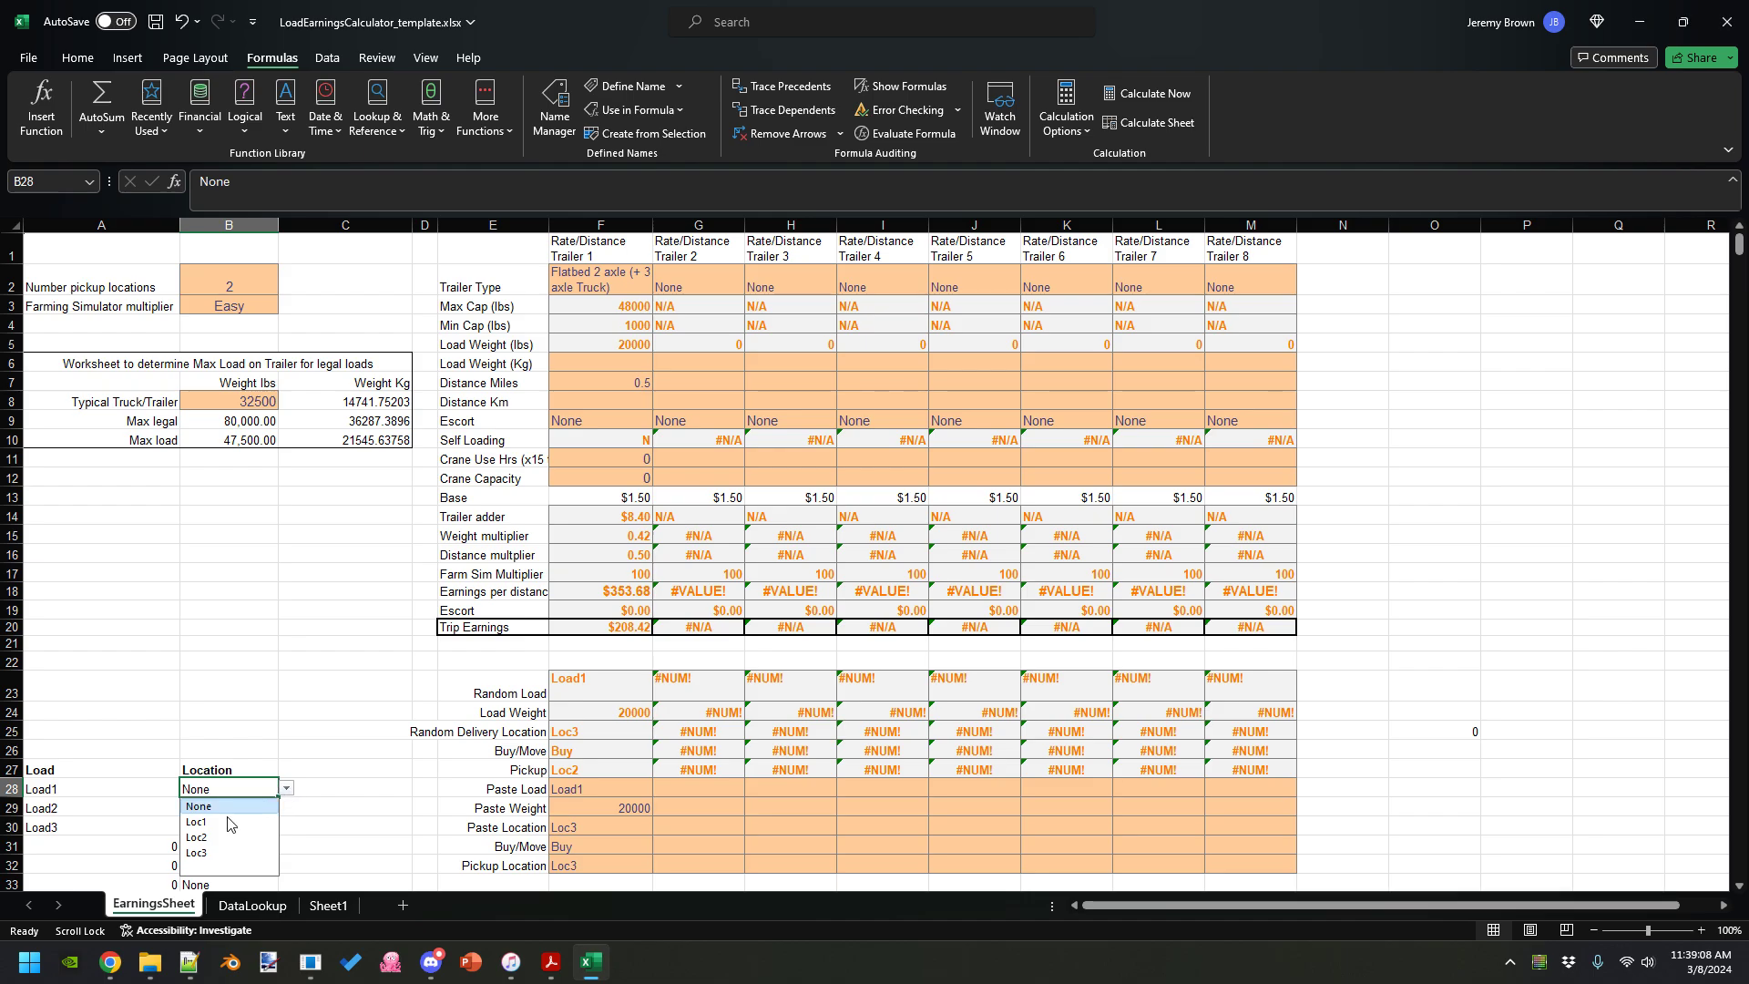
left_click(223, 854)
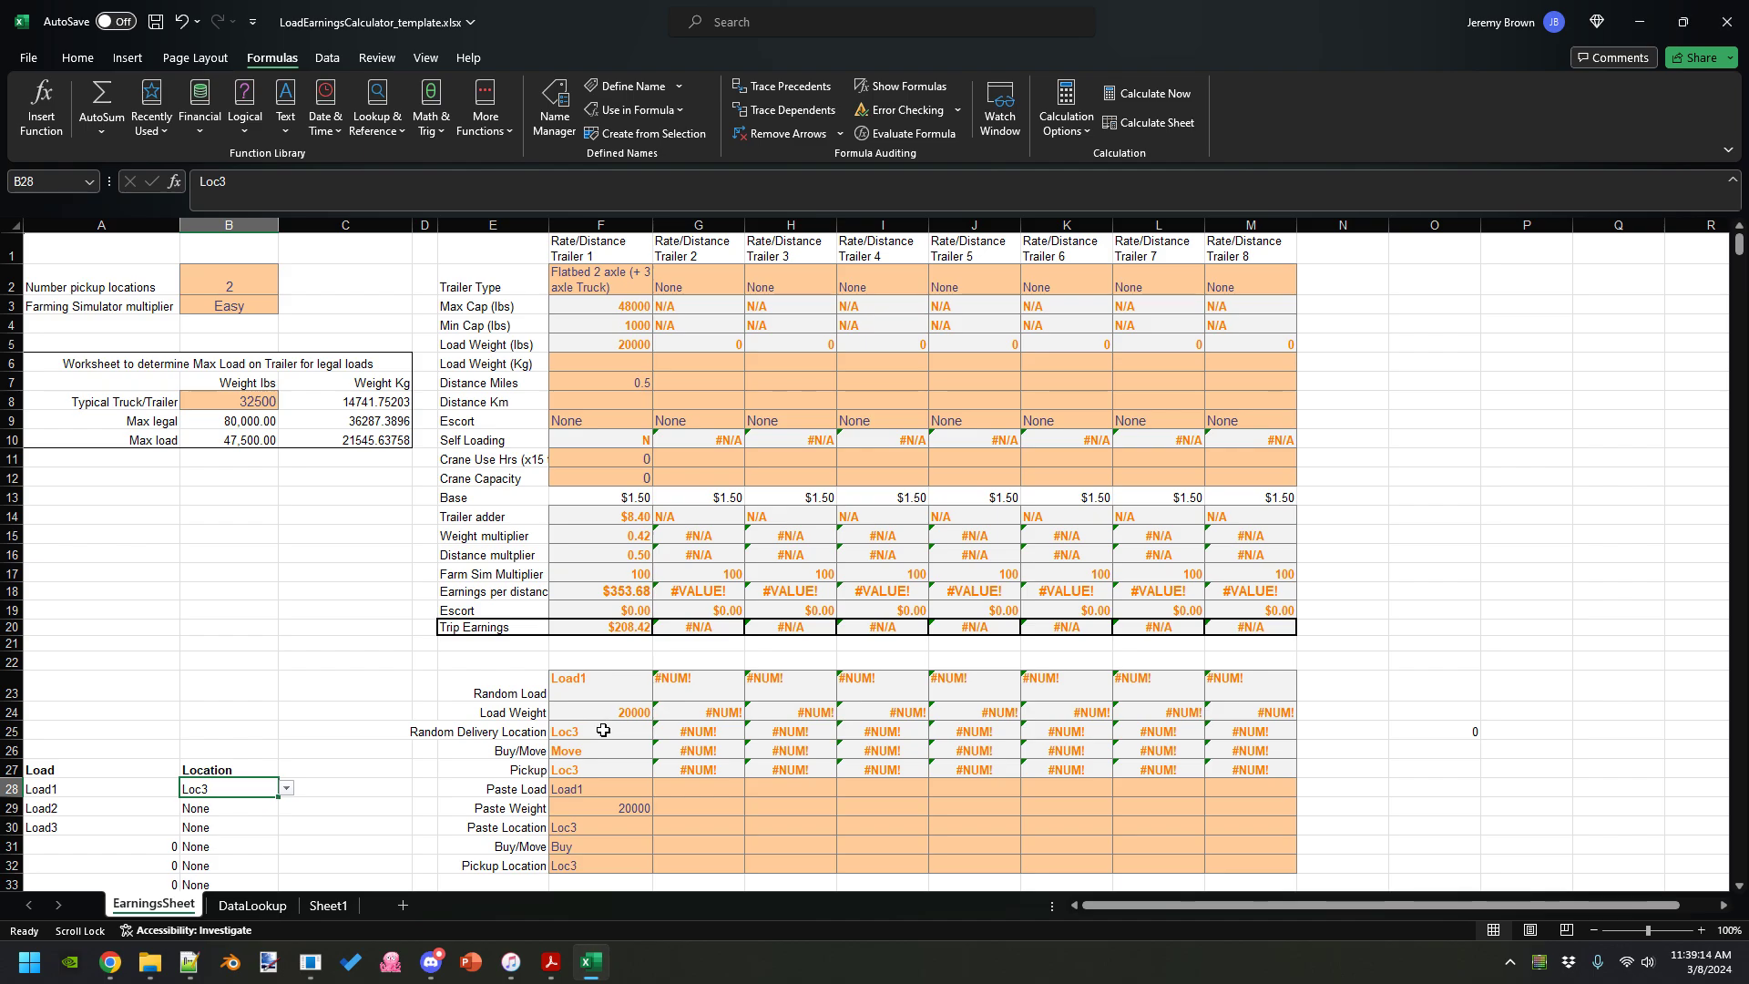
- Check the load list on DataLookup and return to EarningsSheet
left_click(269, 911)
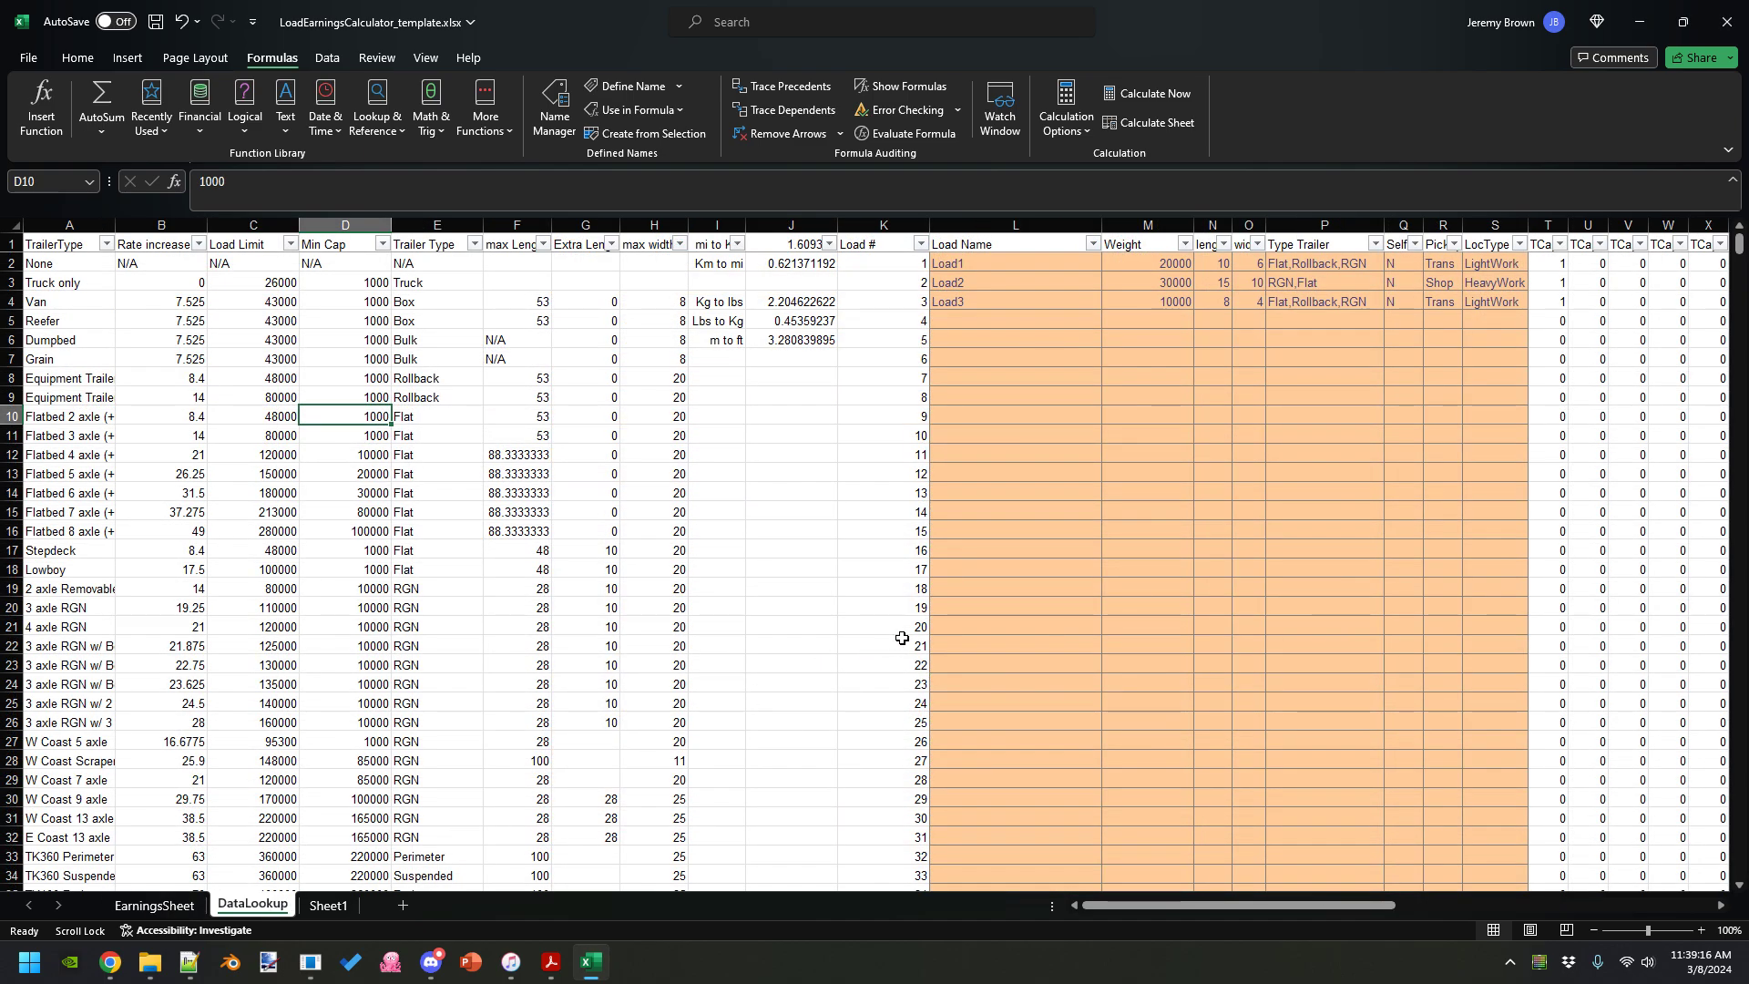
left_click_drag(1161, 911, 1095, 902)
left_click(154, 911)
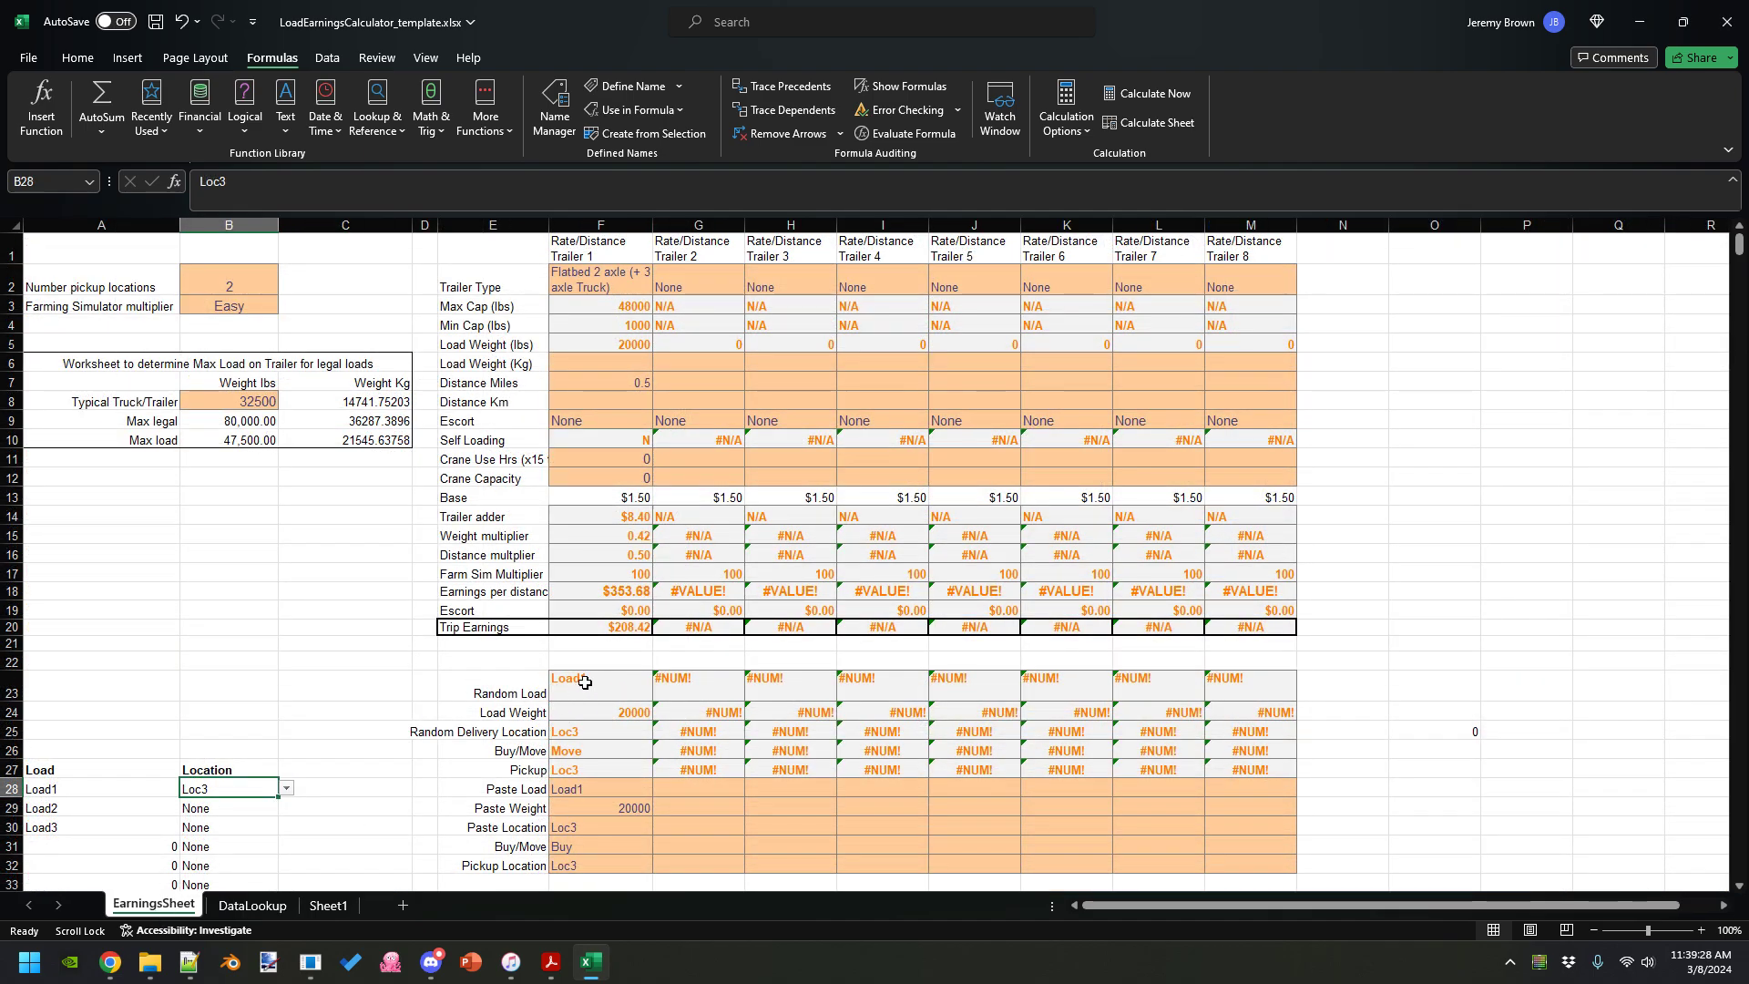
- Recalculate the random load and paste Trailer 1's new results from F23:F27 as values over F28:F32
key("F9")
key("F9")
left_click_drag(584, 686, 594, 762)
key("ctrl+c")
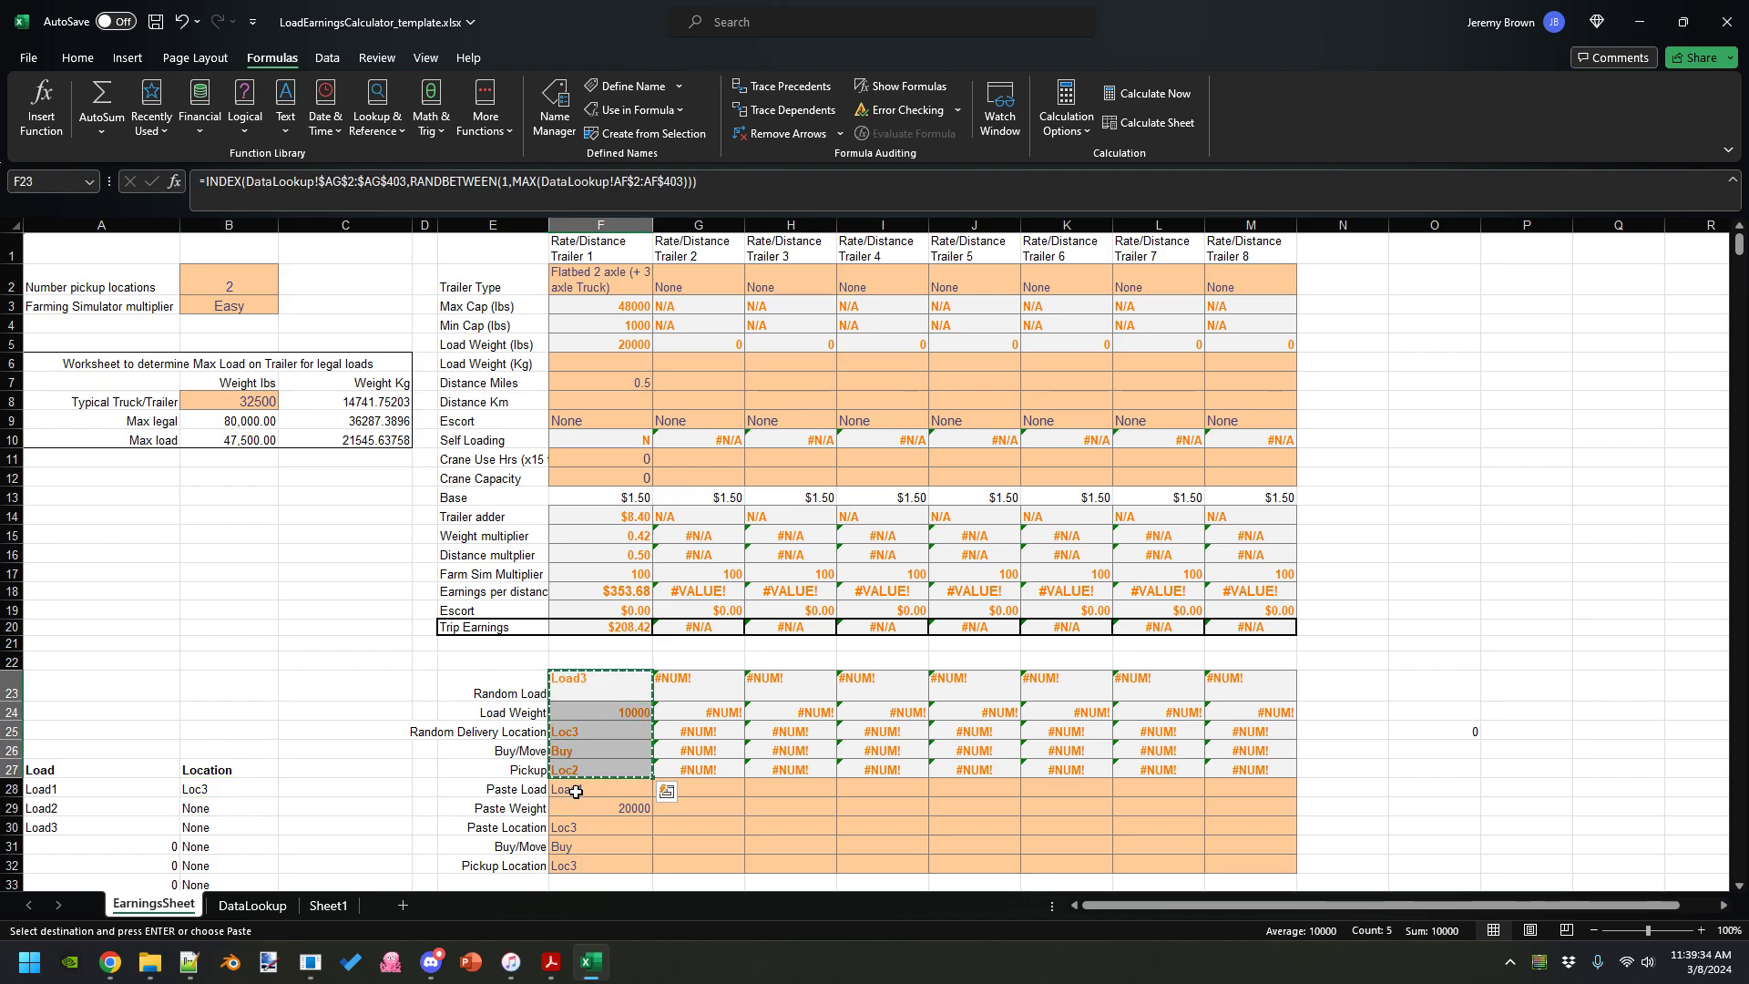
right_click(588, 789)
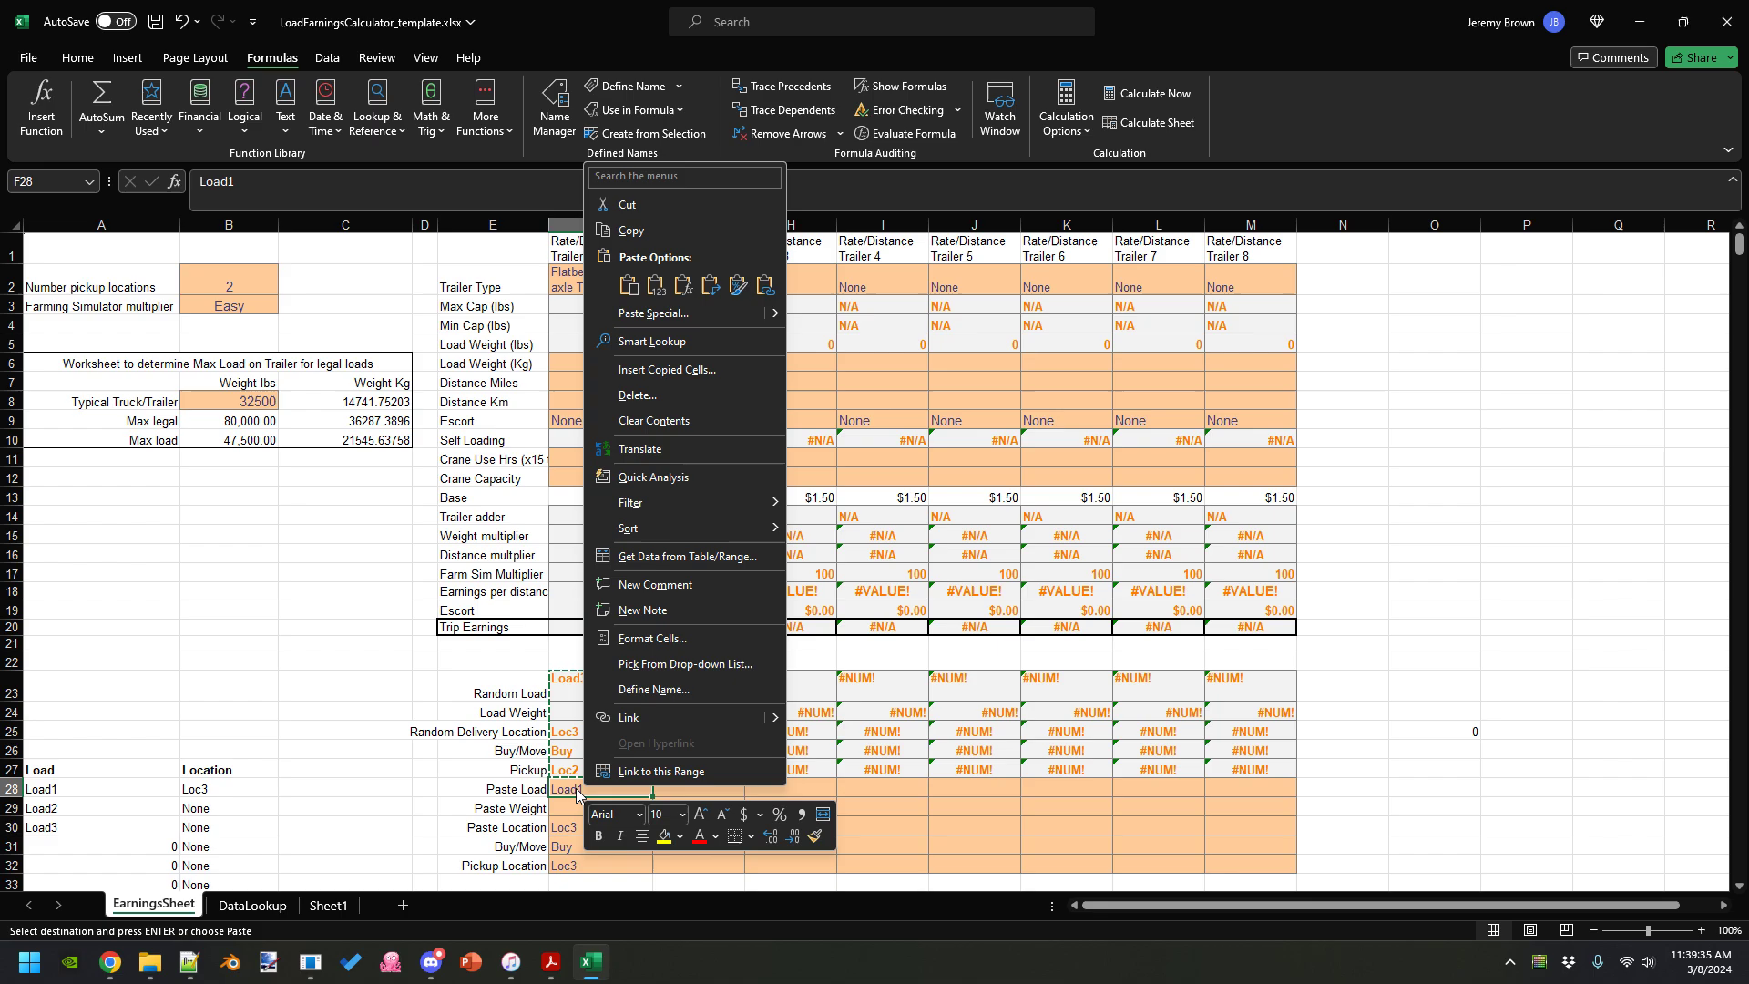
left_click(656, 286)
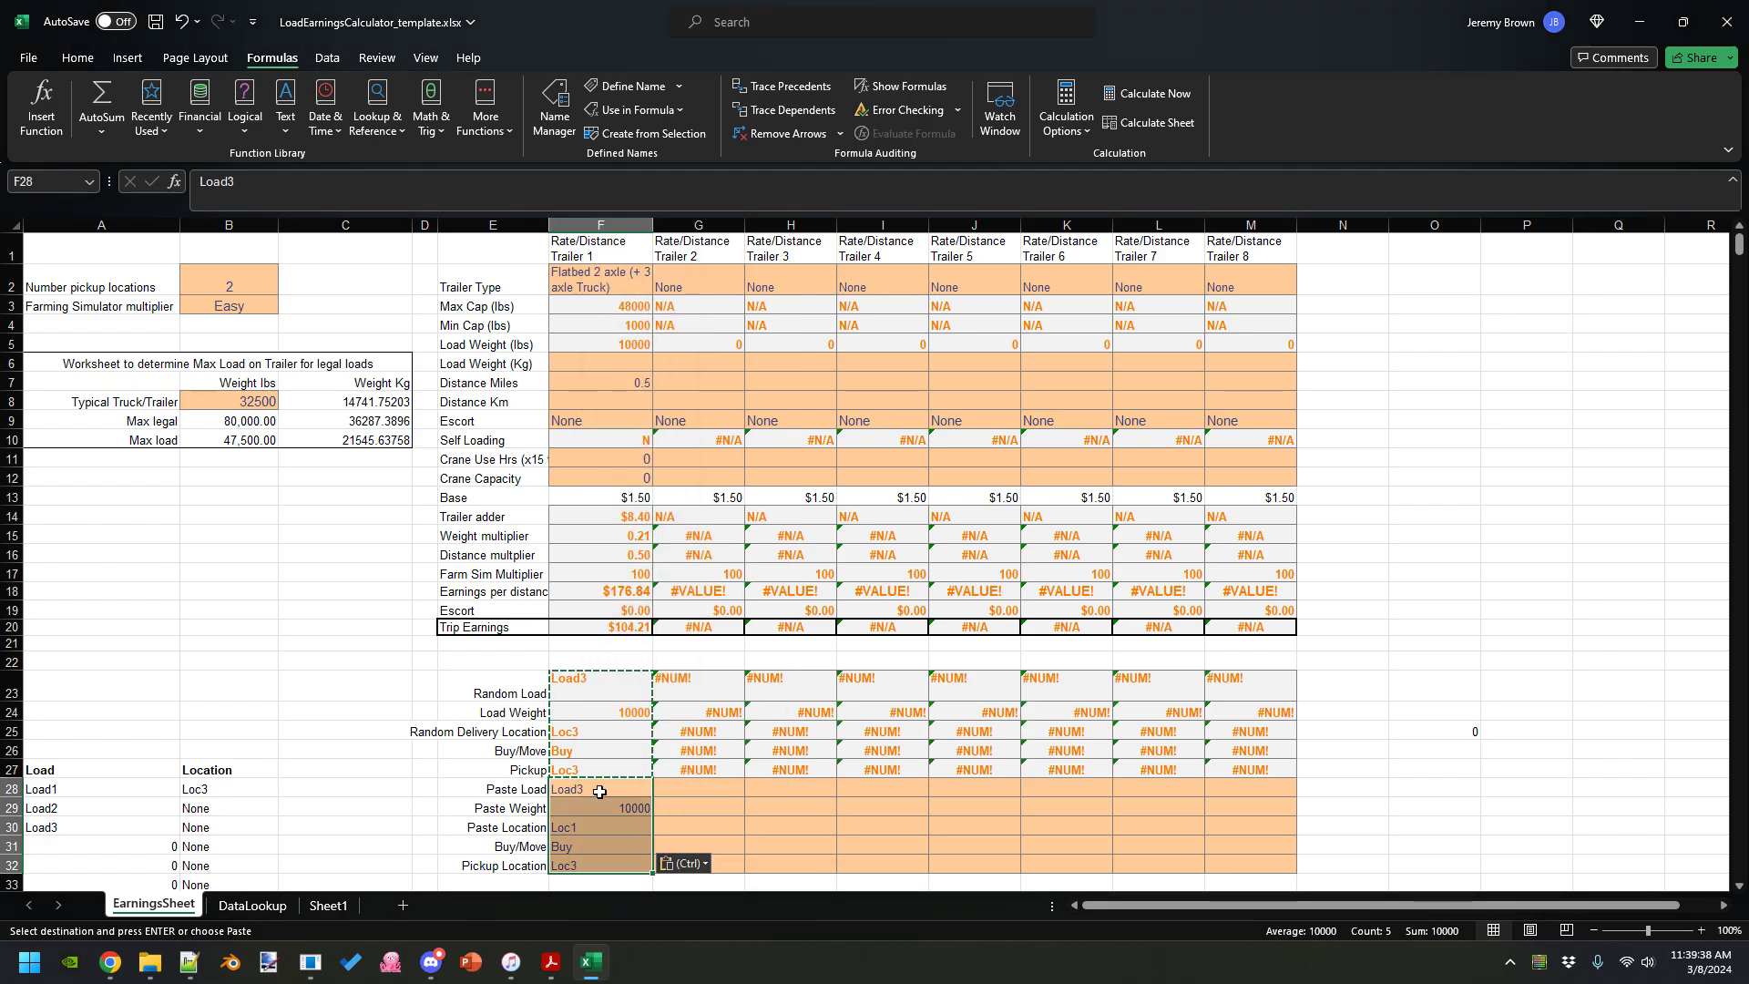
- Set Trailer 1's distance to 10 miles in F7
left_click(618, 384)
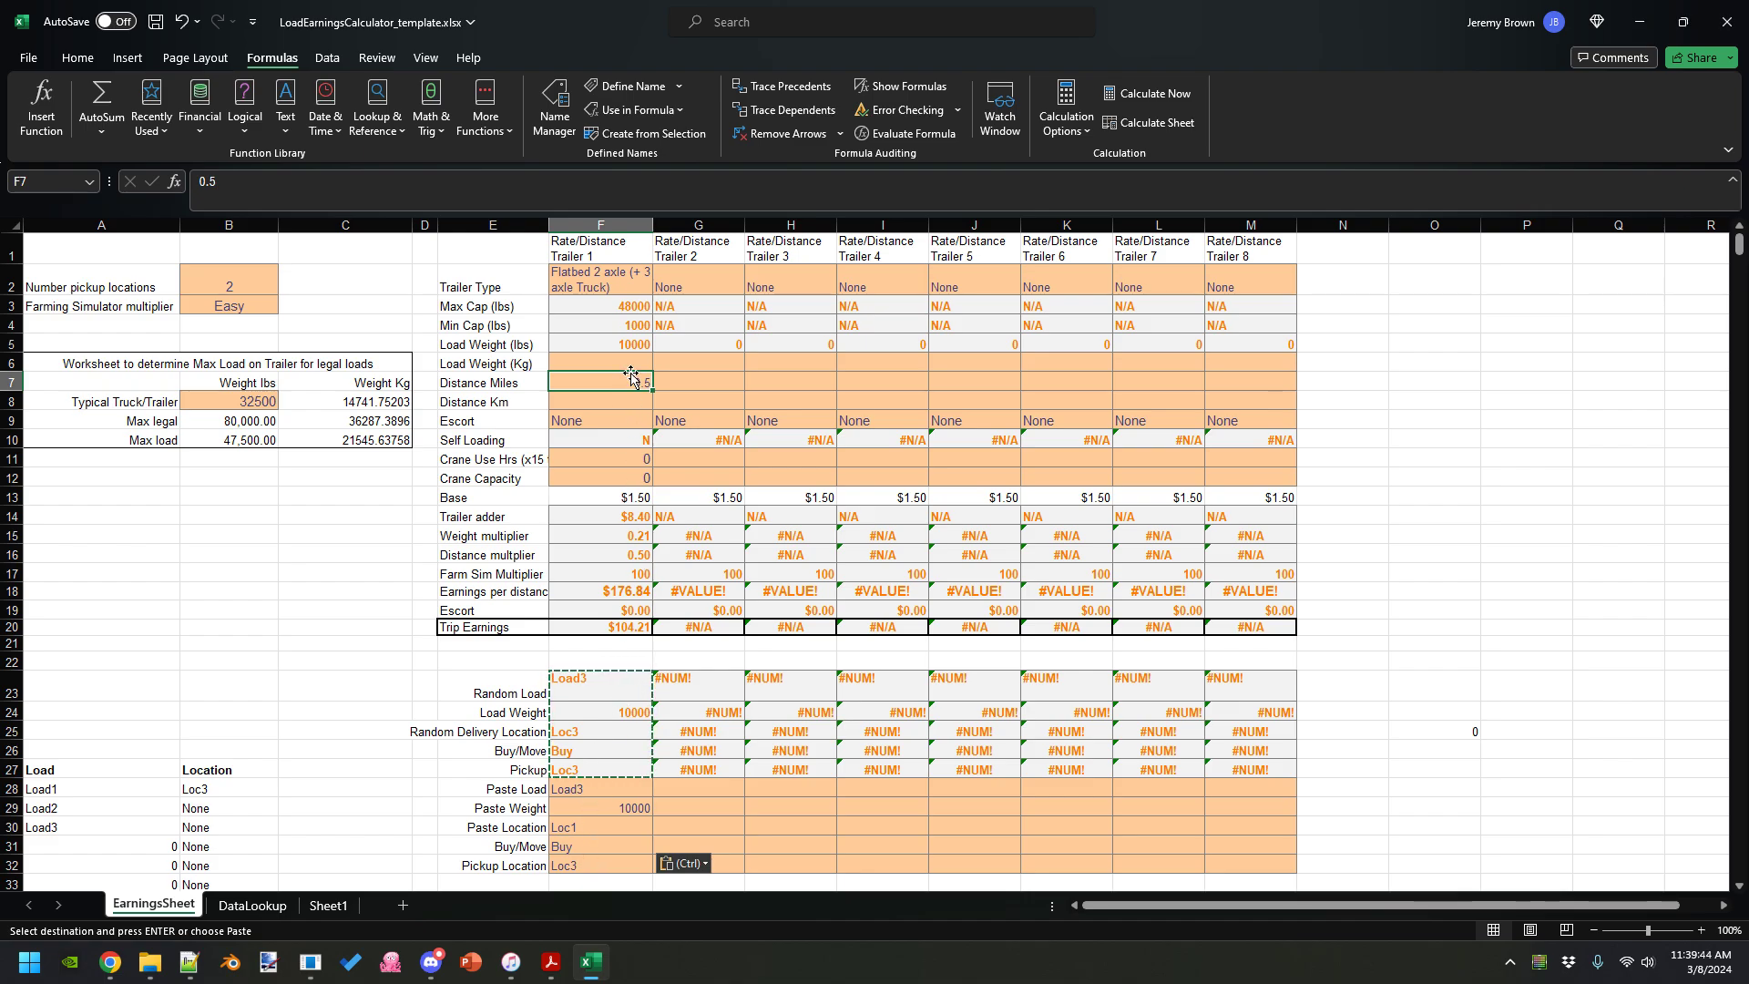
type("10")
key("Return")
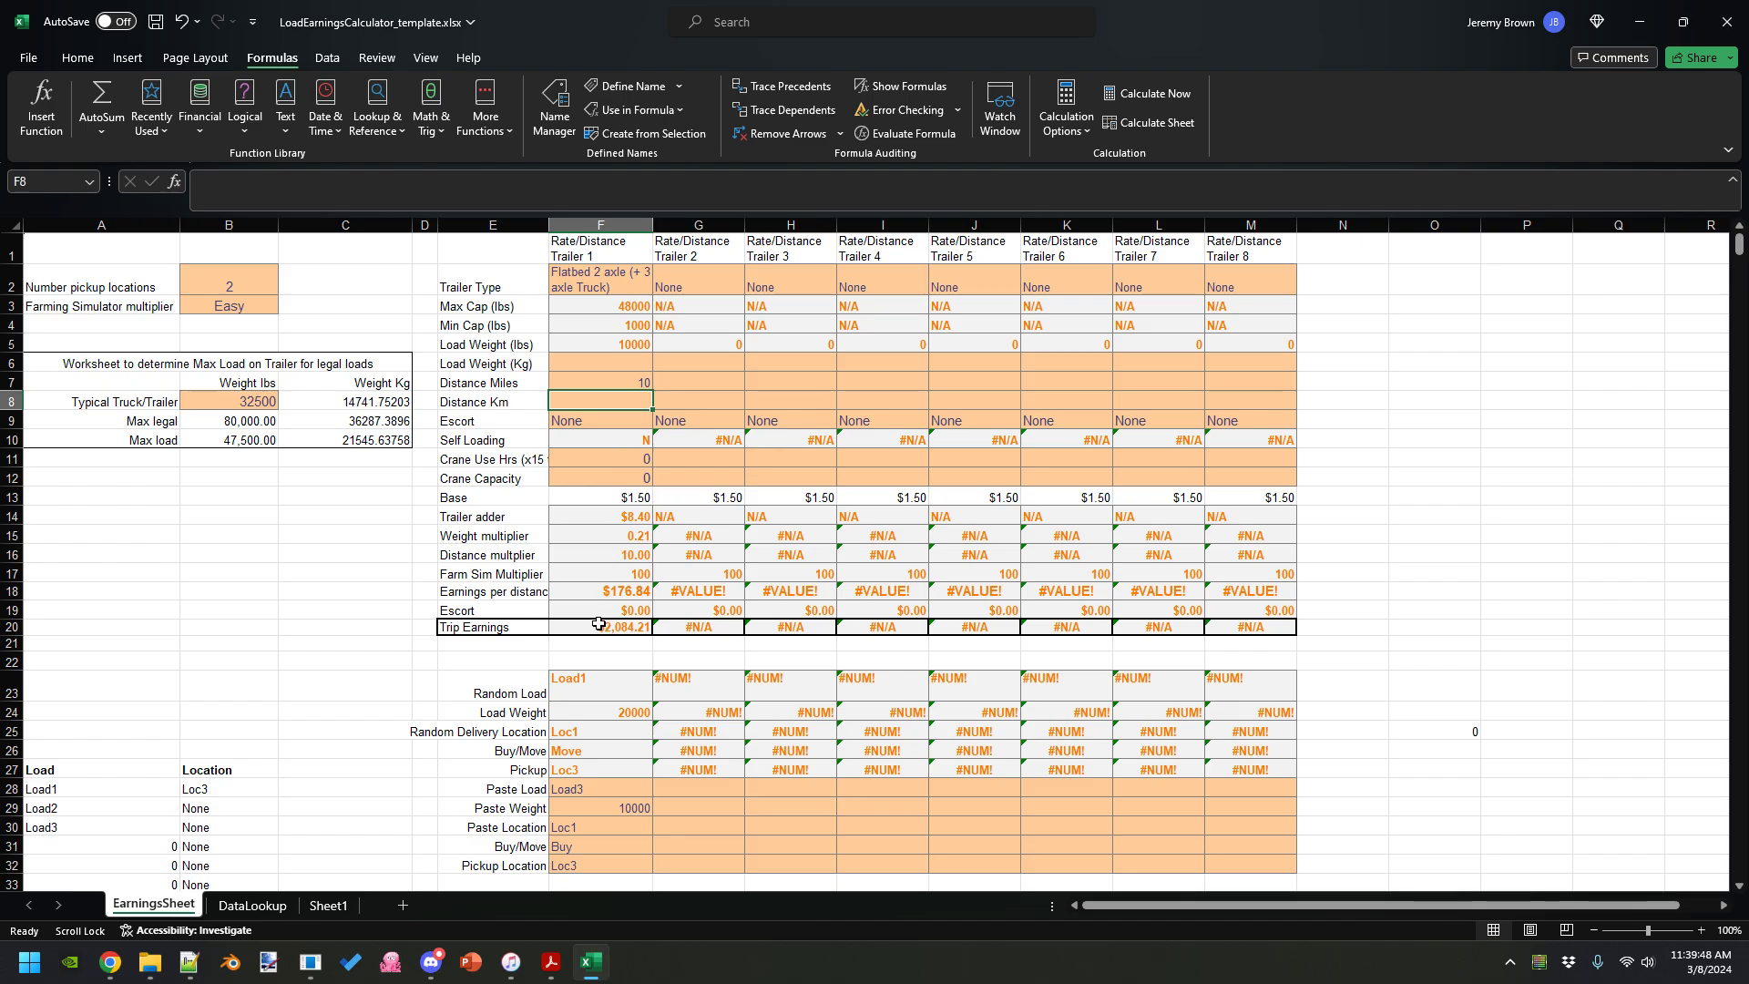
- Set the location of Load3 to Loc1 in the load location table
left_click(230, 822)
left_click(286, 826)
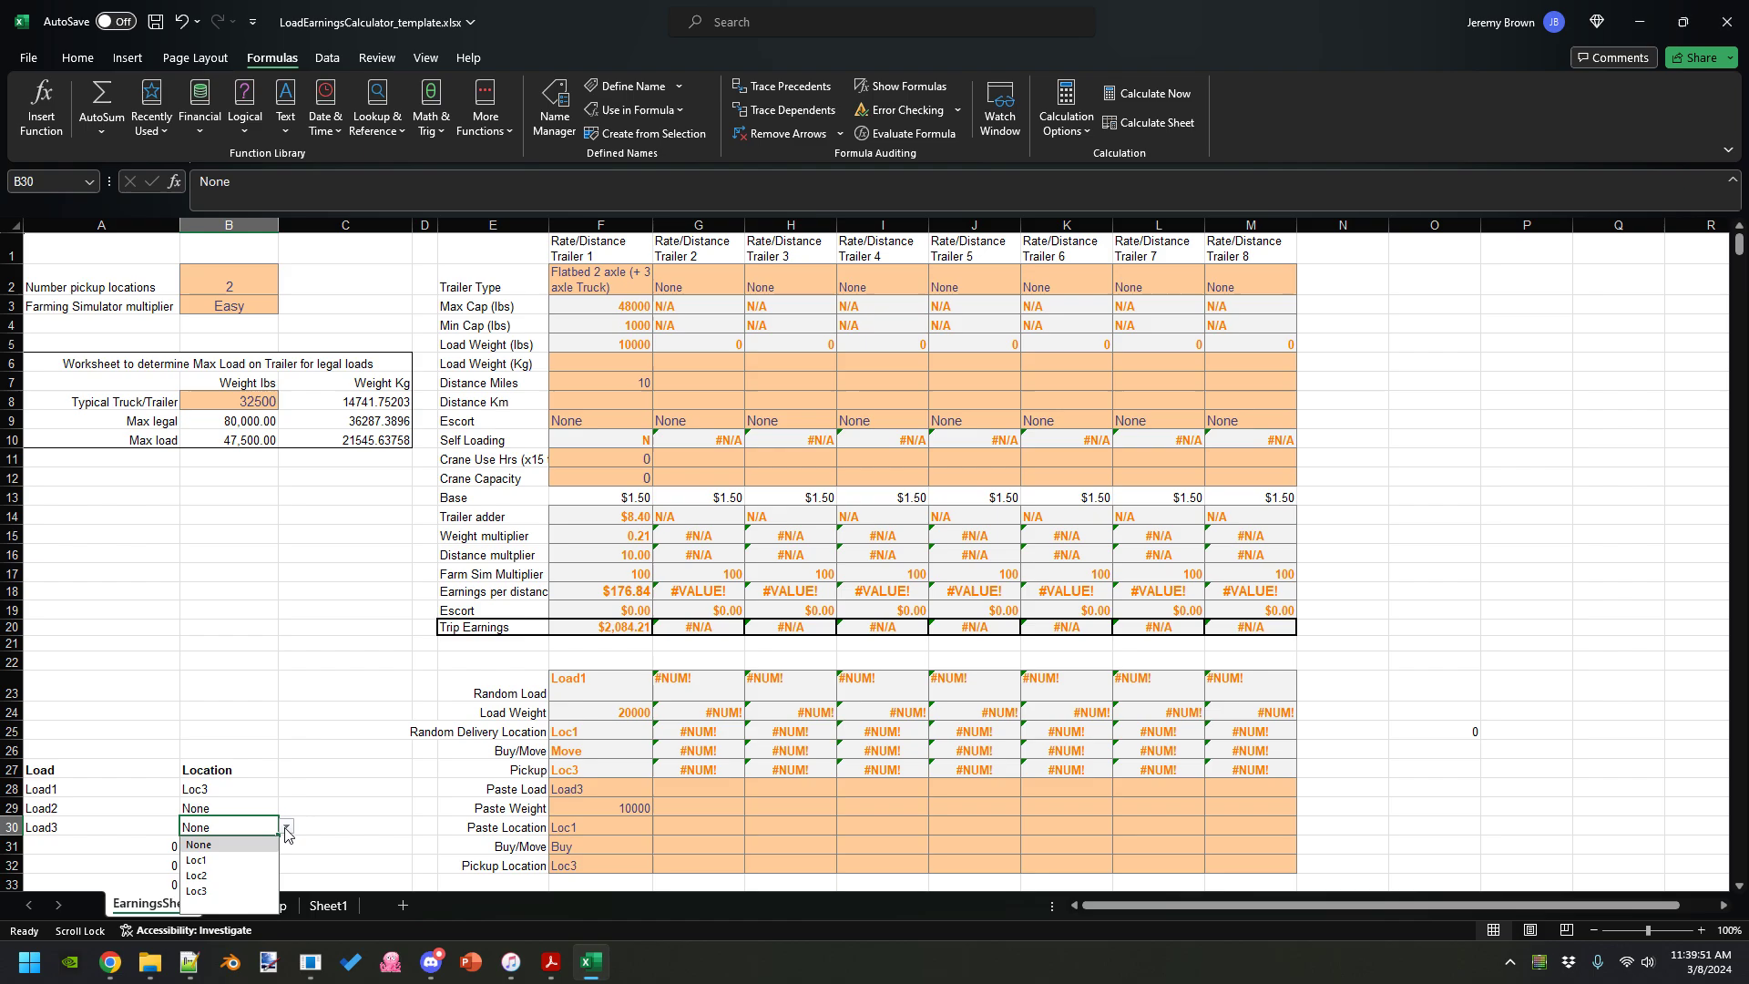
left_click(230, 860)
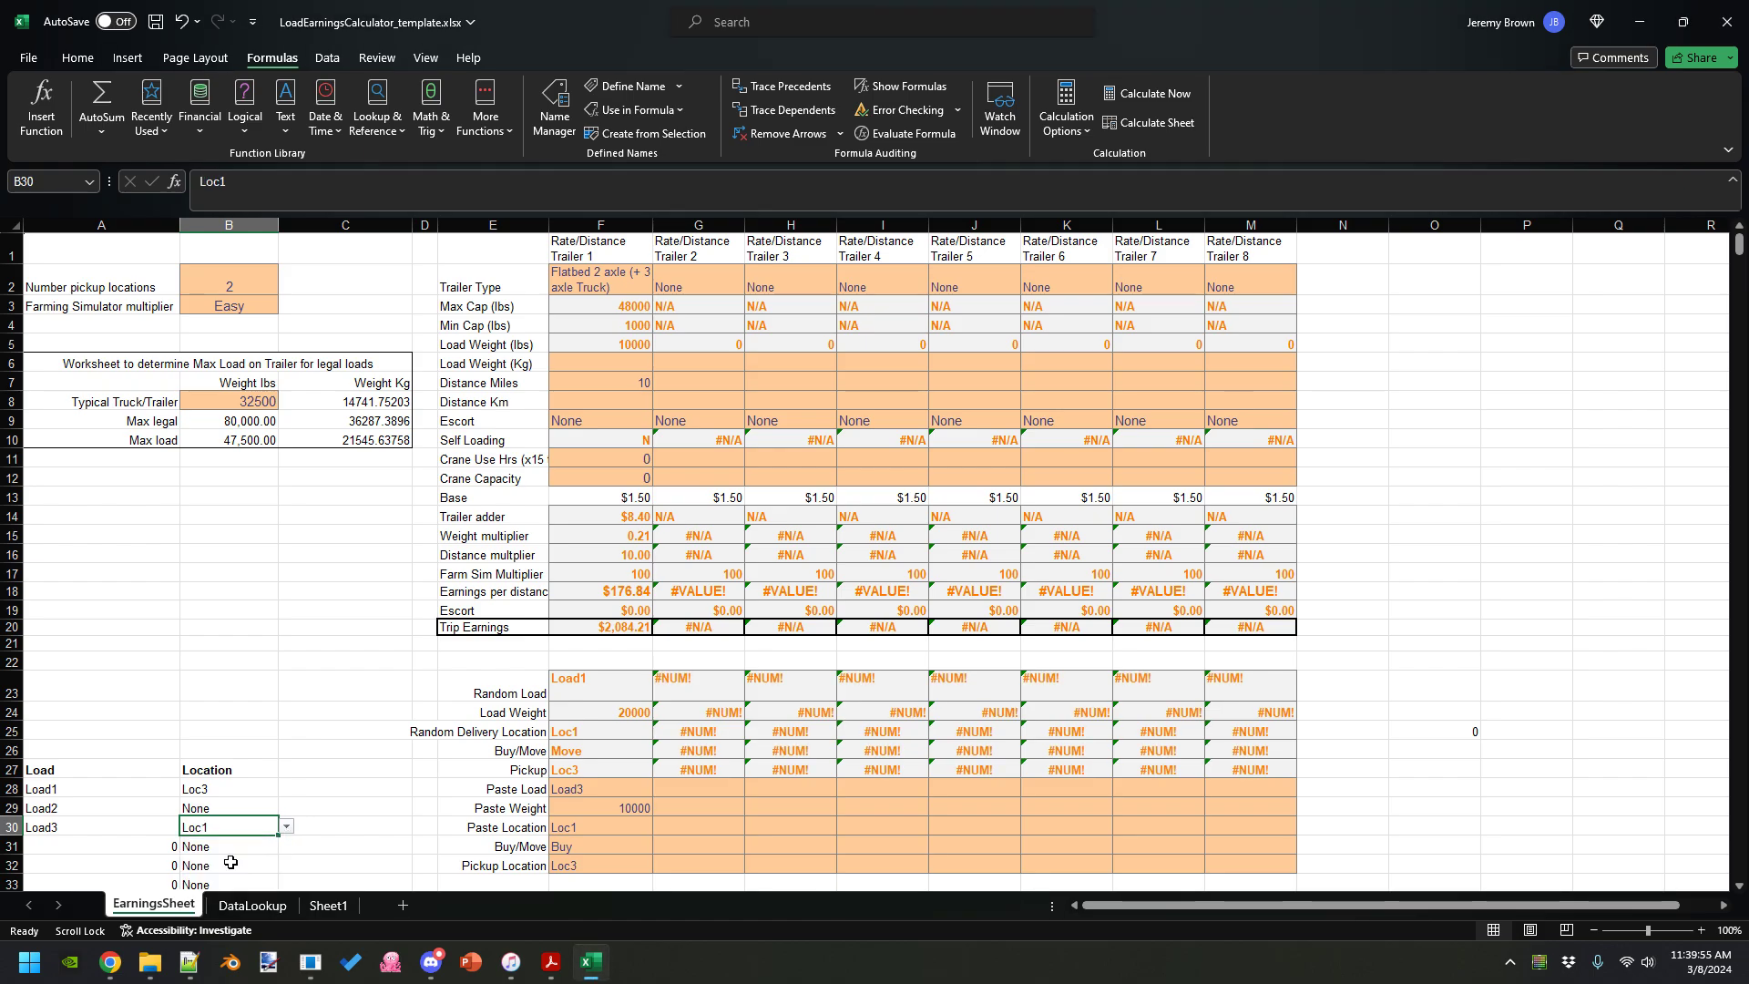
- Recalculate the sheet repeatedly to generate new random load, delivery, buy/move and pickup results for Trailer 1
left_click(496, 658)
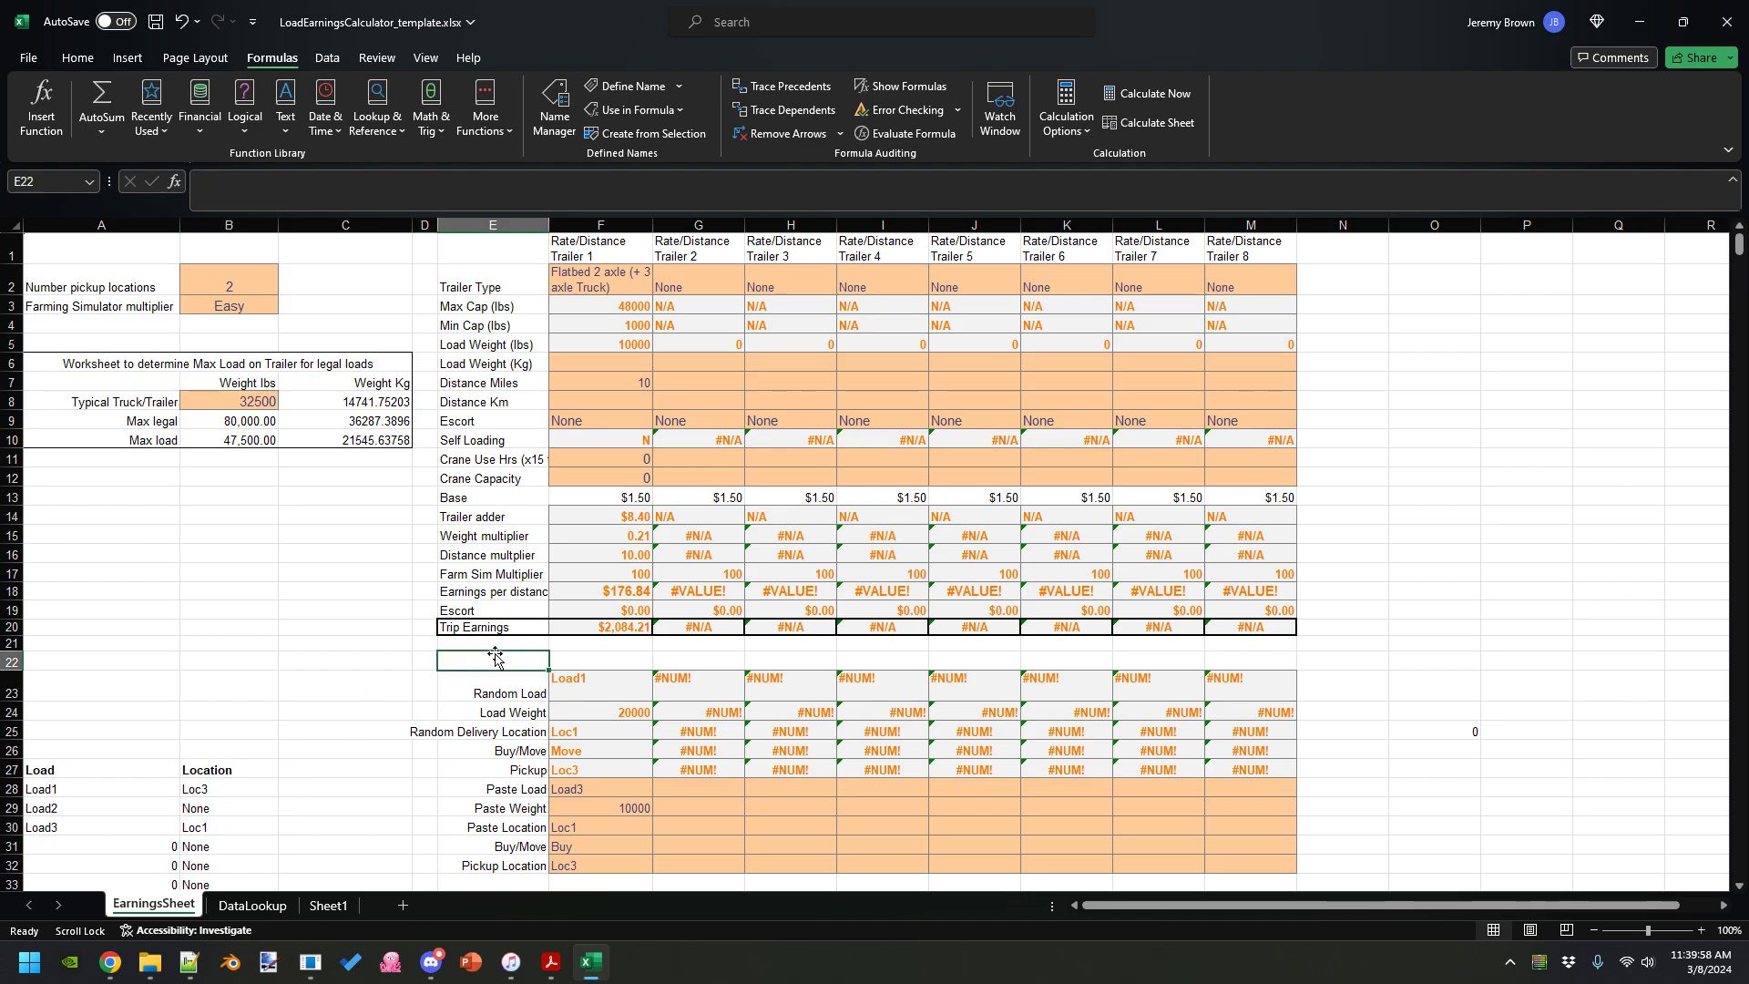
key("F9")
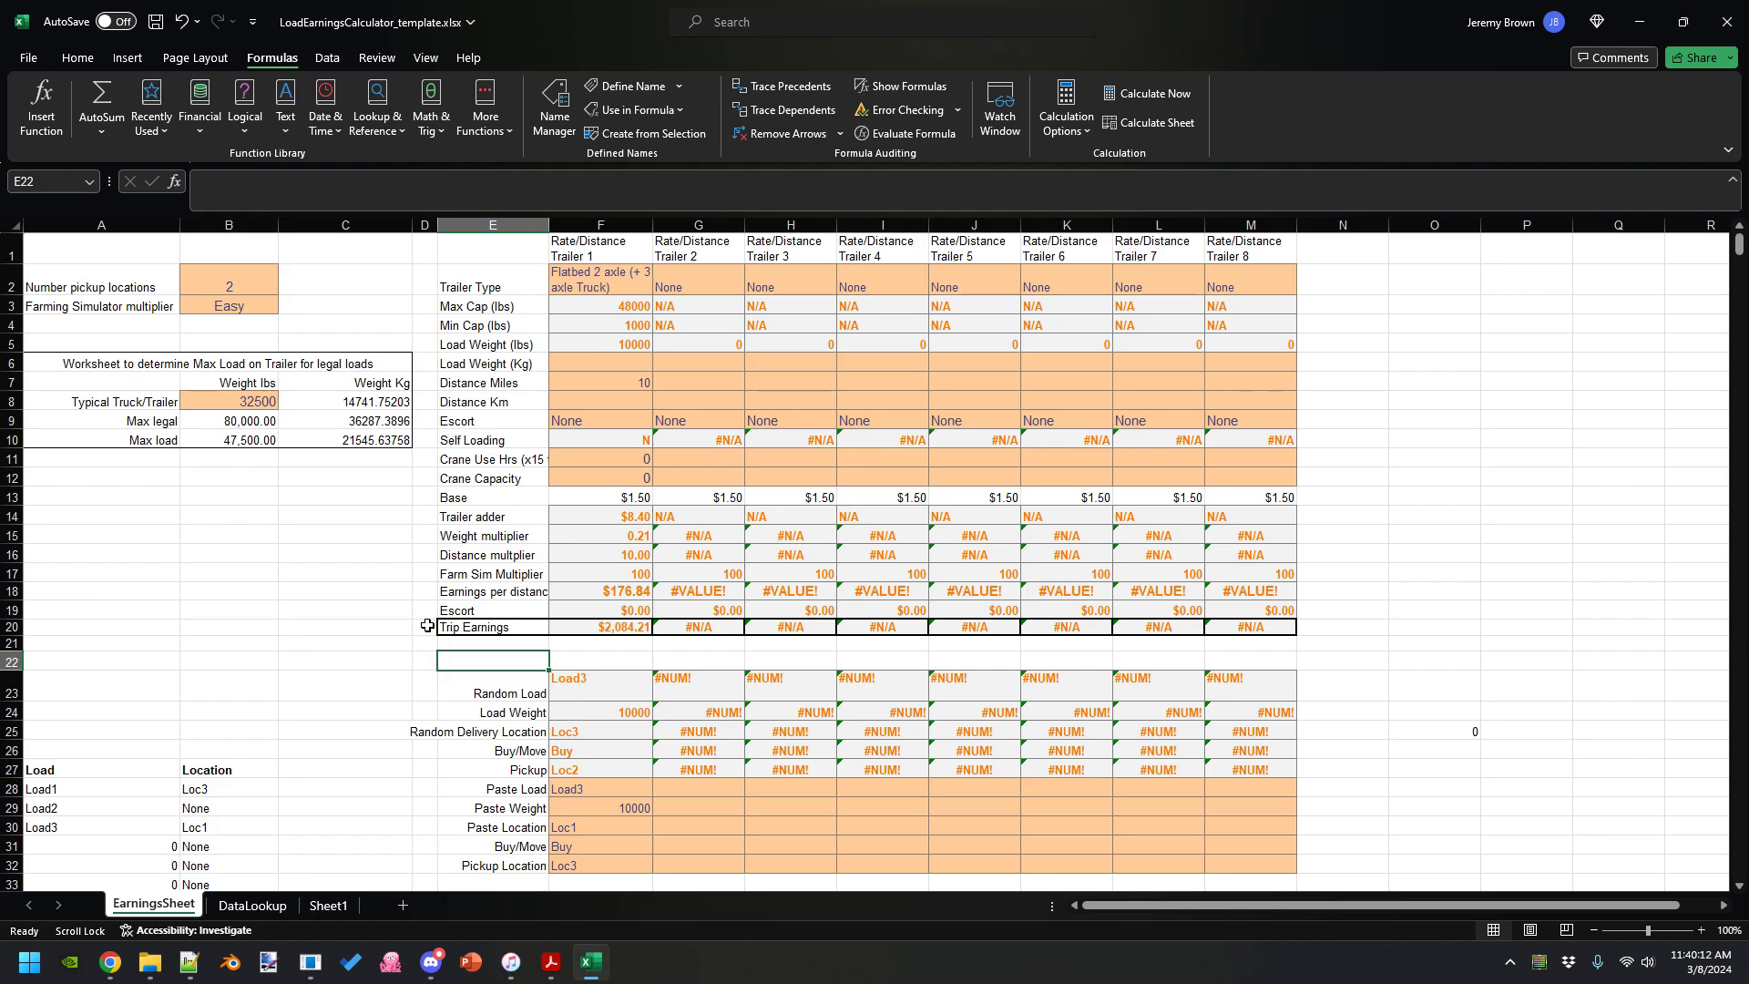
key("F9")
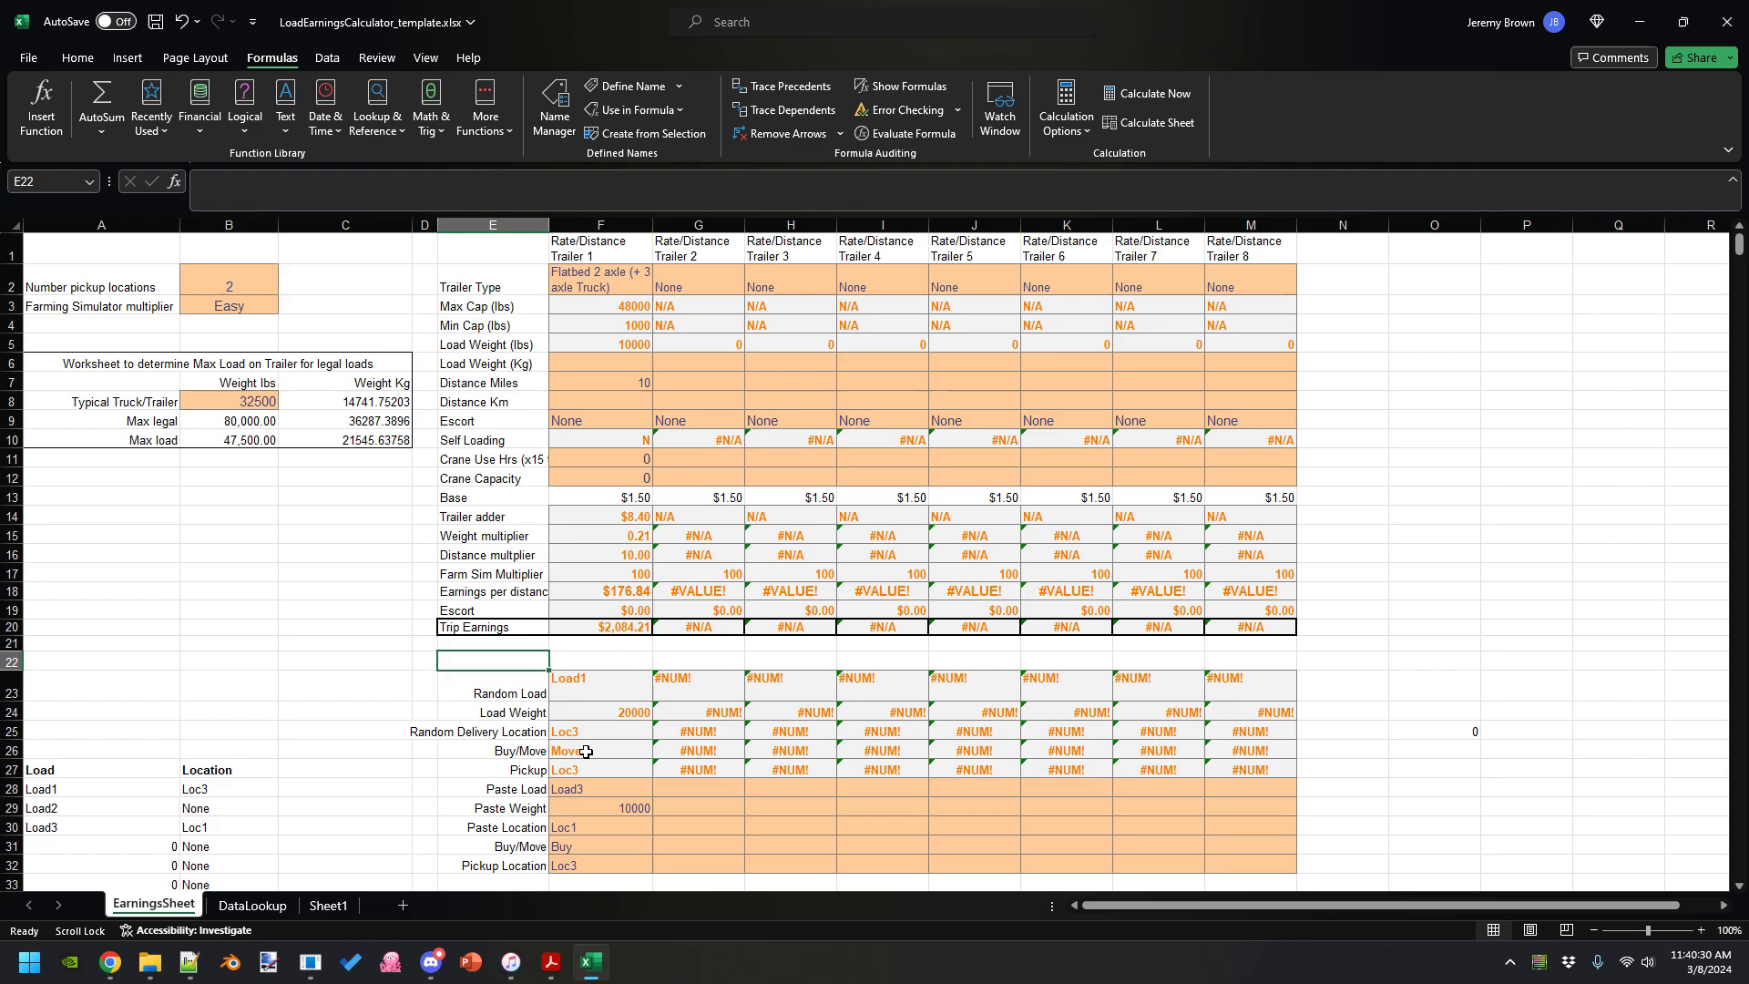
key("F9")
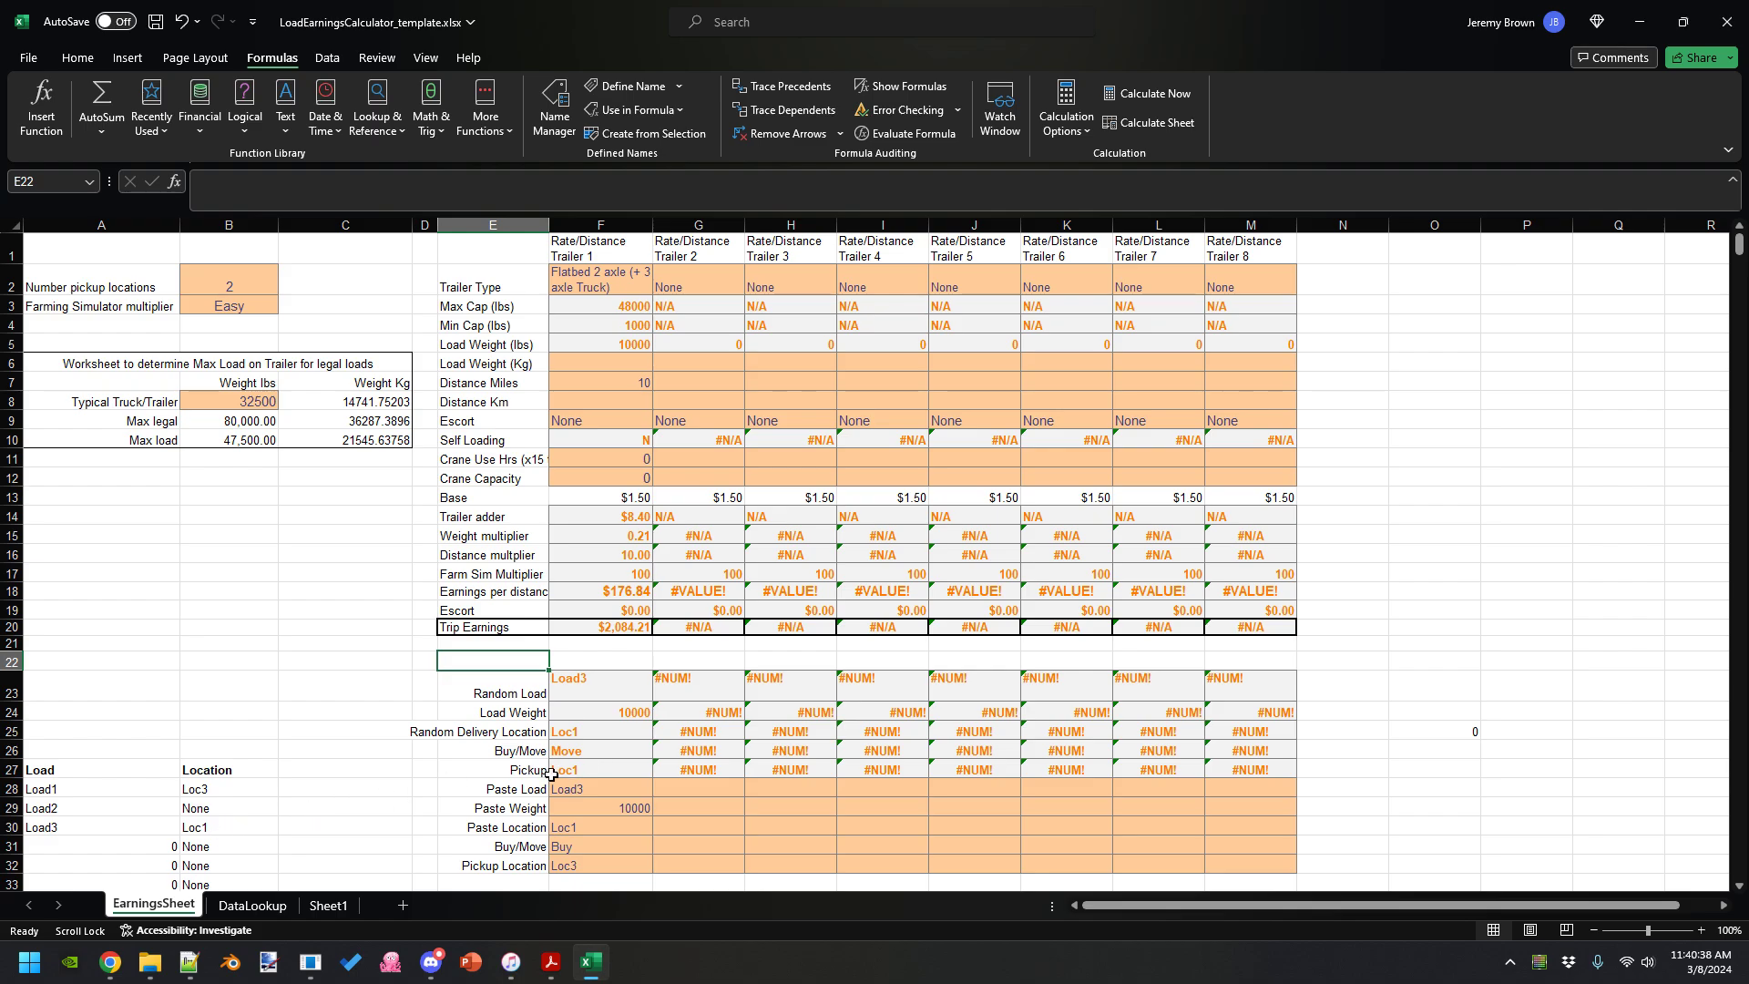
key("F9")
key("F9")
key("F9")
key("F9")
key("F9")
key("F9")
key("F9")
key("F9")
key("F9")
key("F9")
key("F9")
key("F9")
key("F9")
- Examine the available trailer types for Trailer 2 in G2
left_click(735, 288)
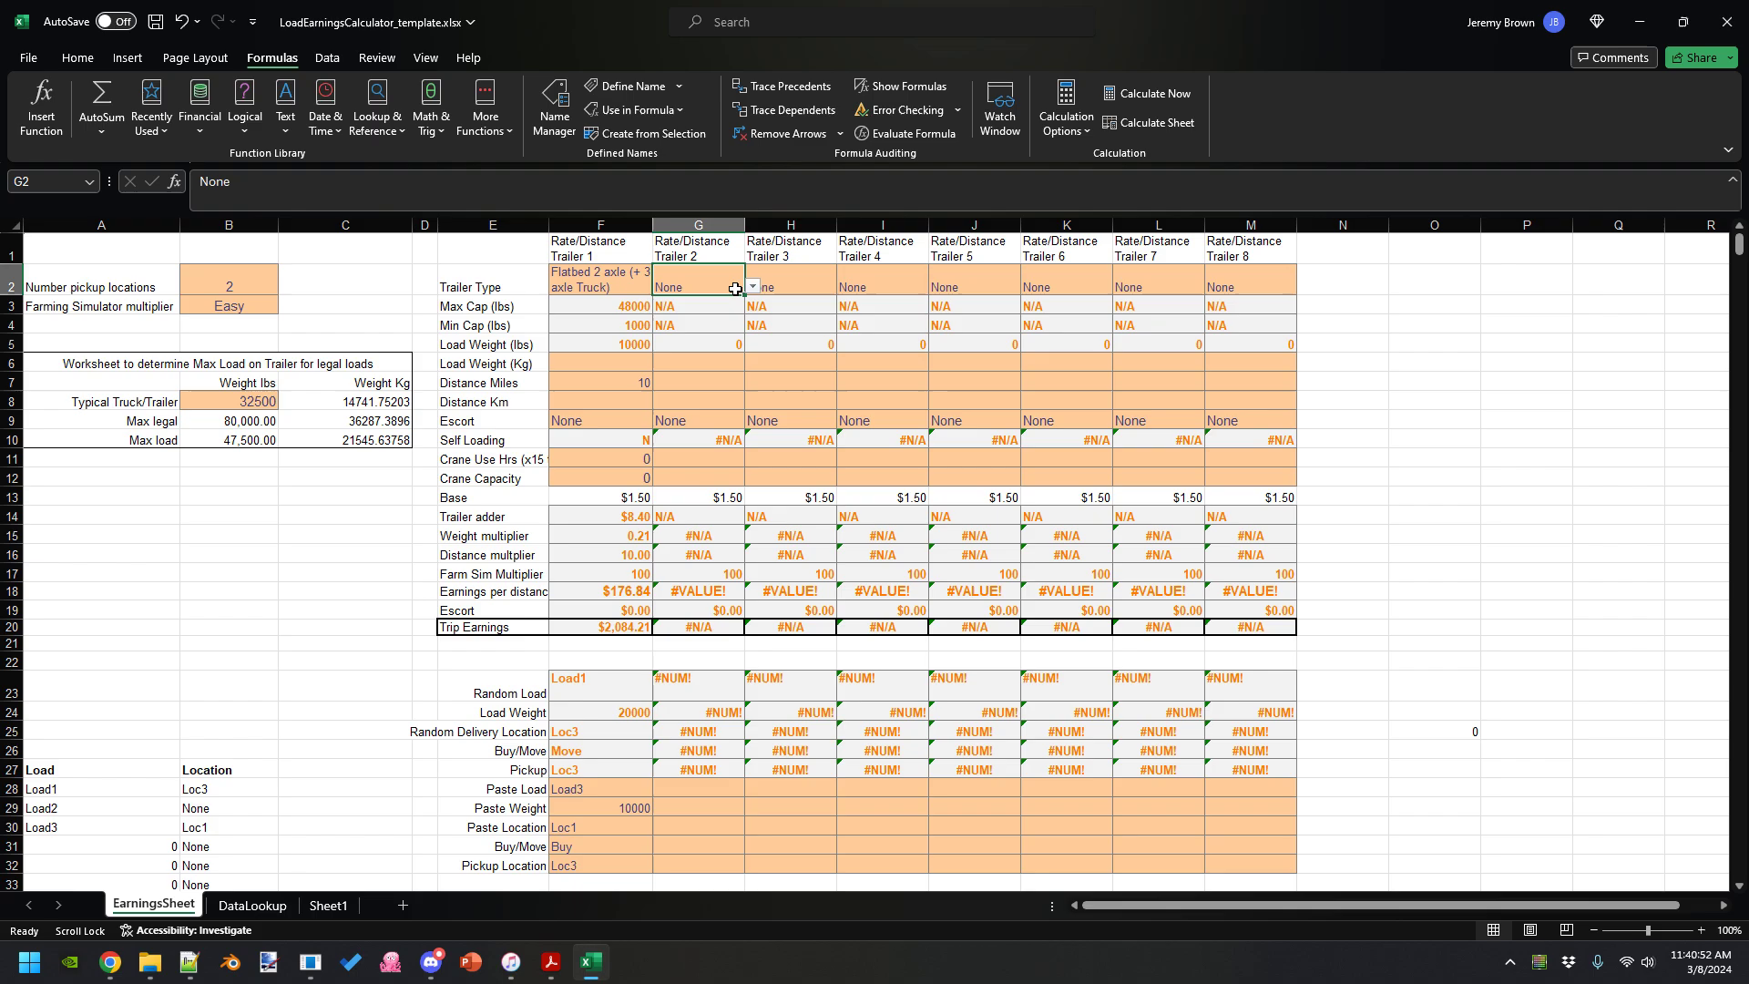
left_click(753, 287)
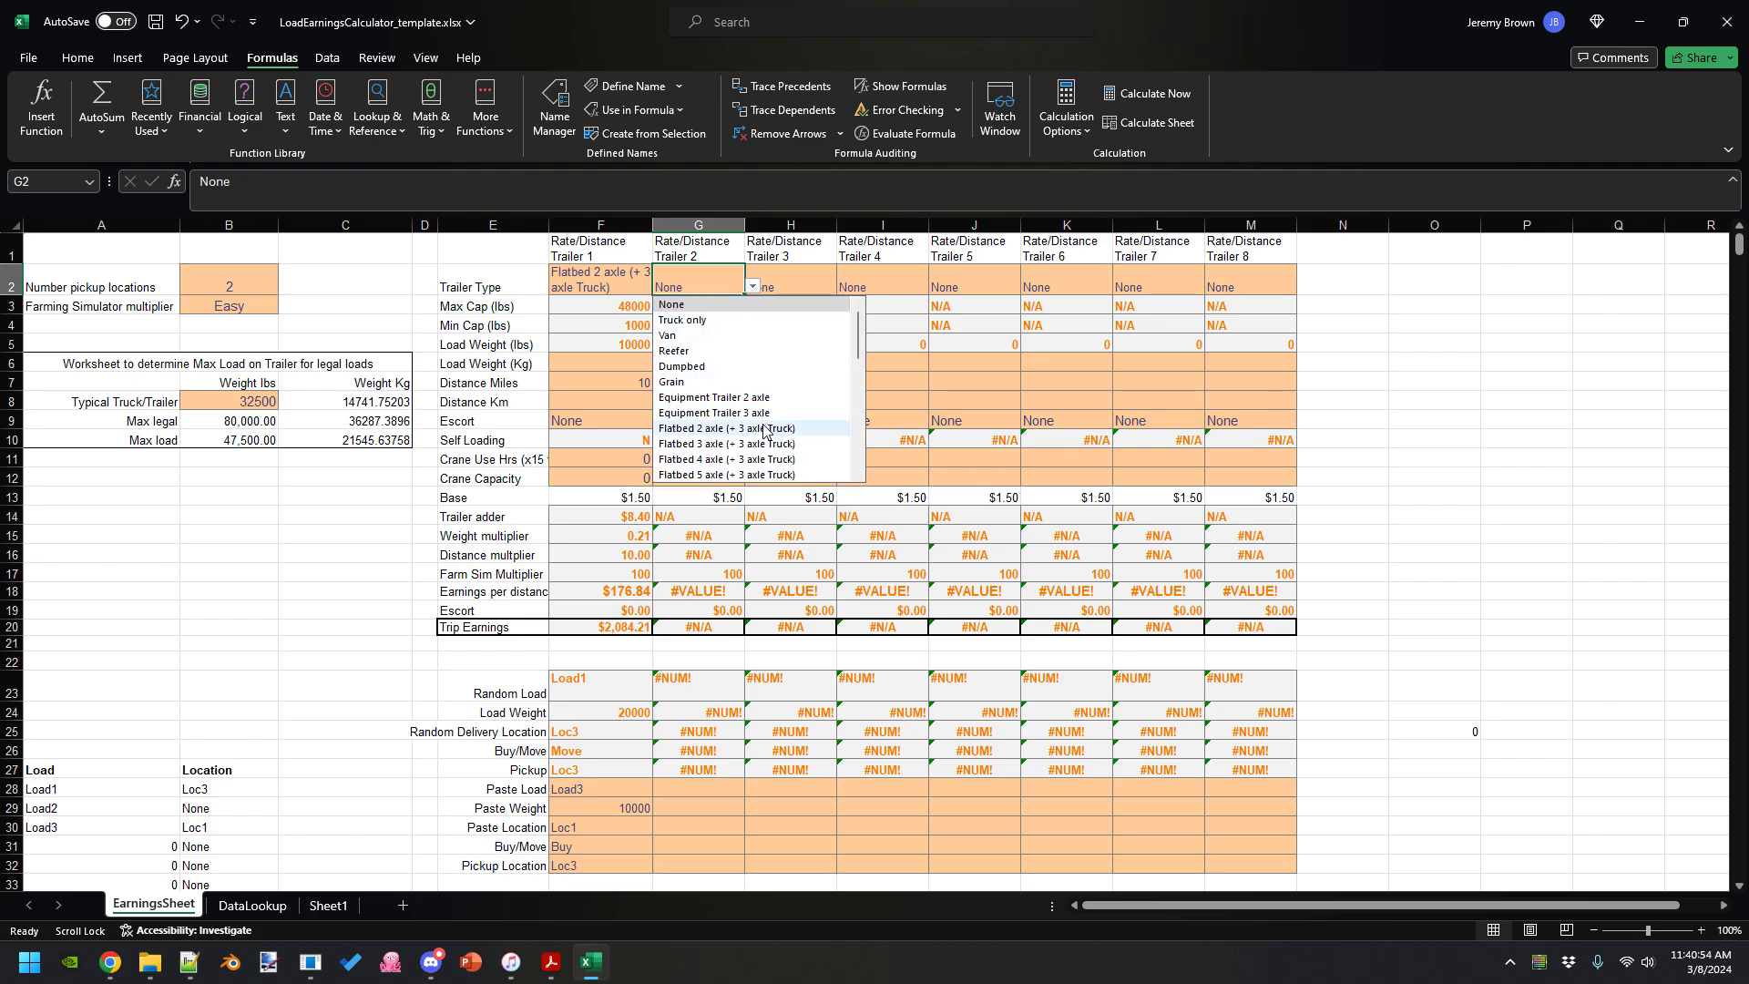
scroll(764, 430, "down", 2)
scroll(764, 430, "down", 7)
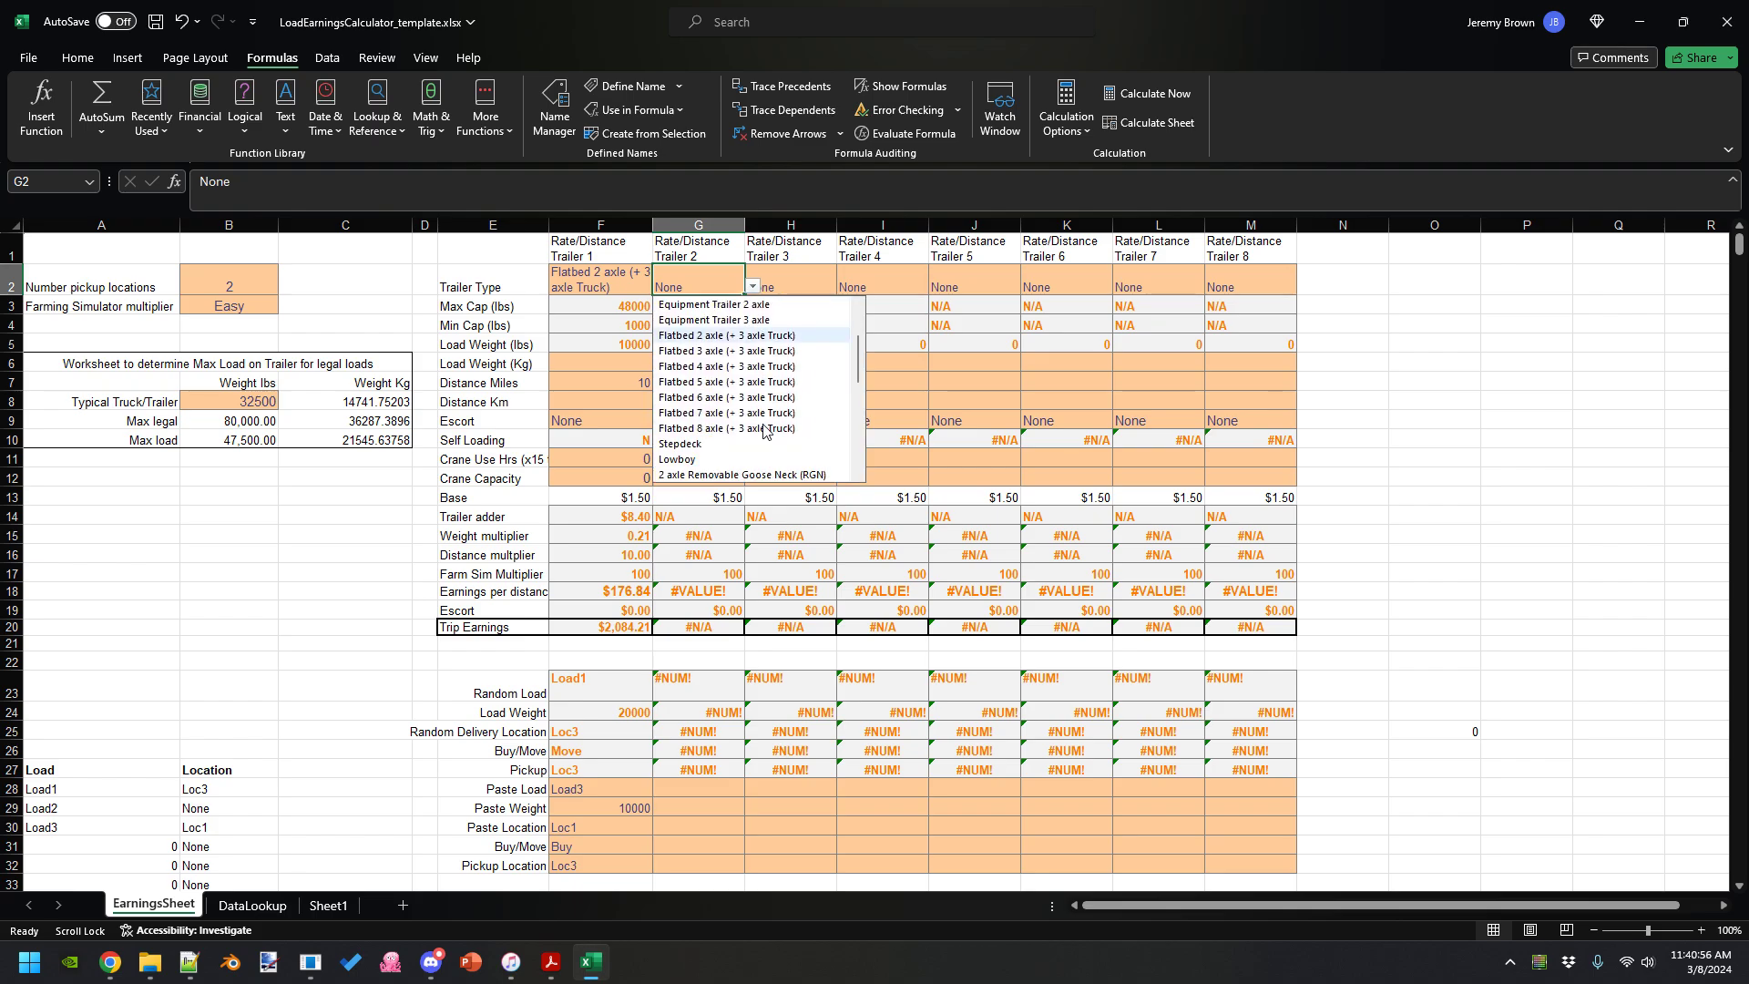
scroll(763, 430, "up", 9)
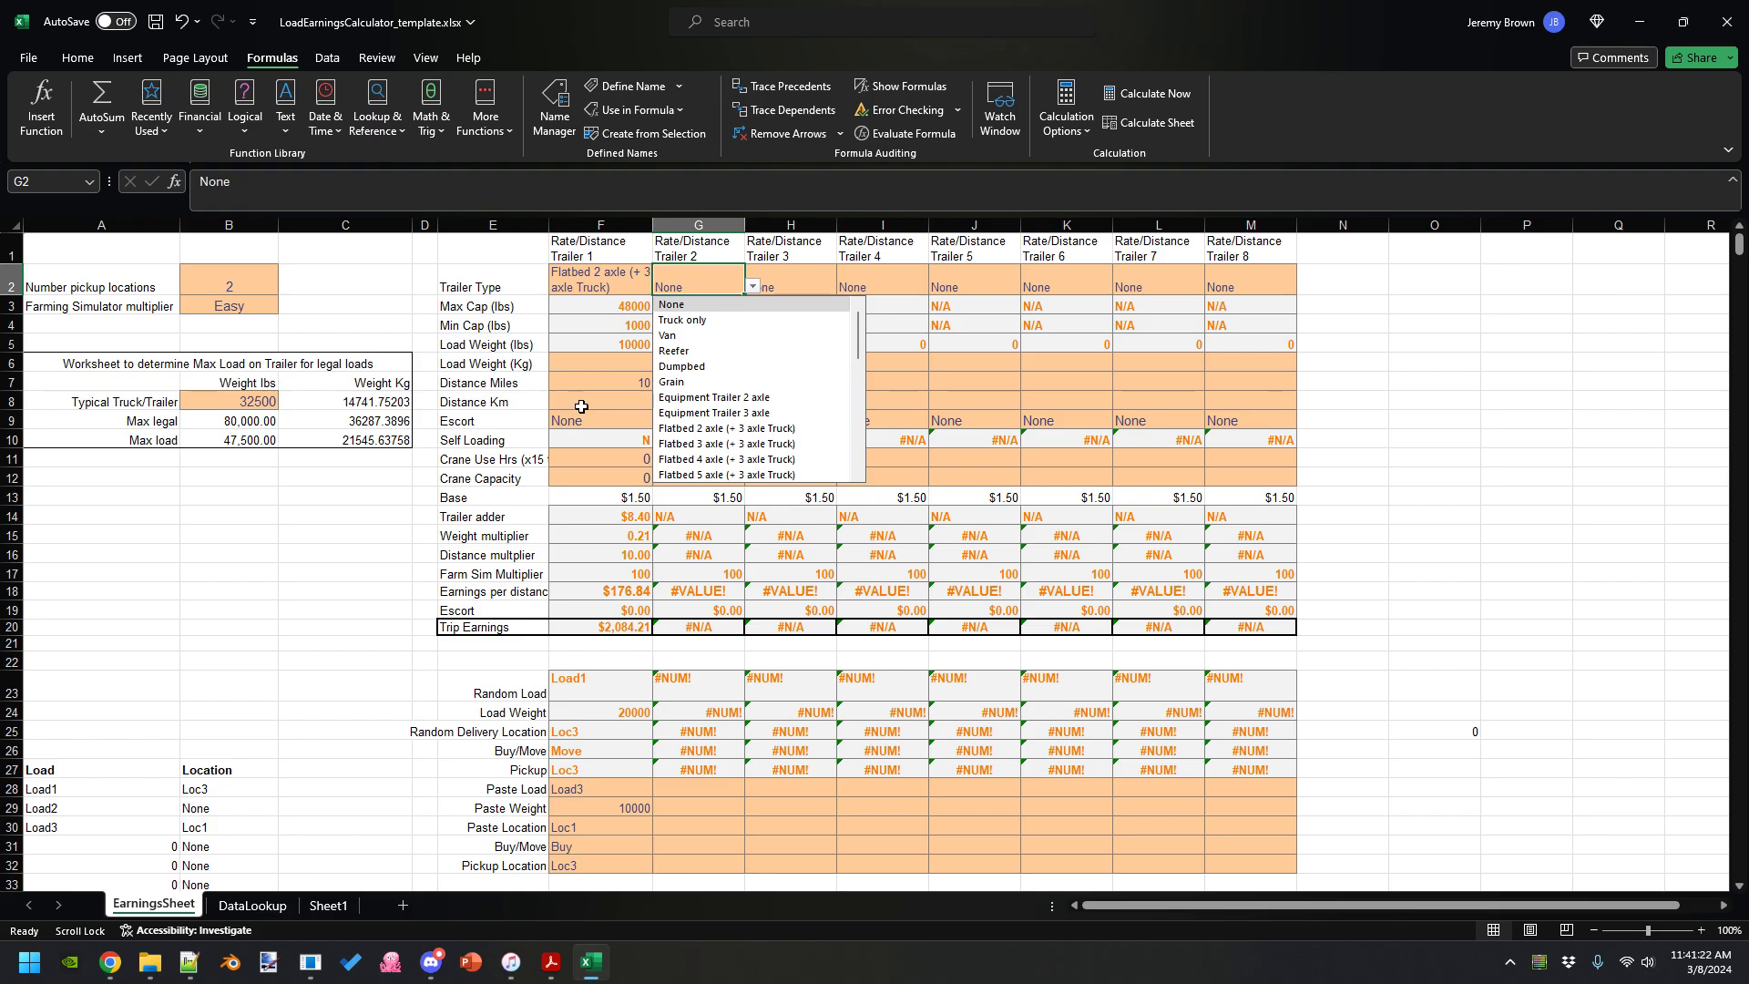
- Set Trailer 1's trailer type to None in F2
left_click(639, 280)
left_click(660, 286)
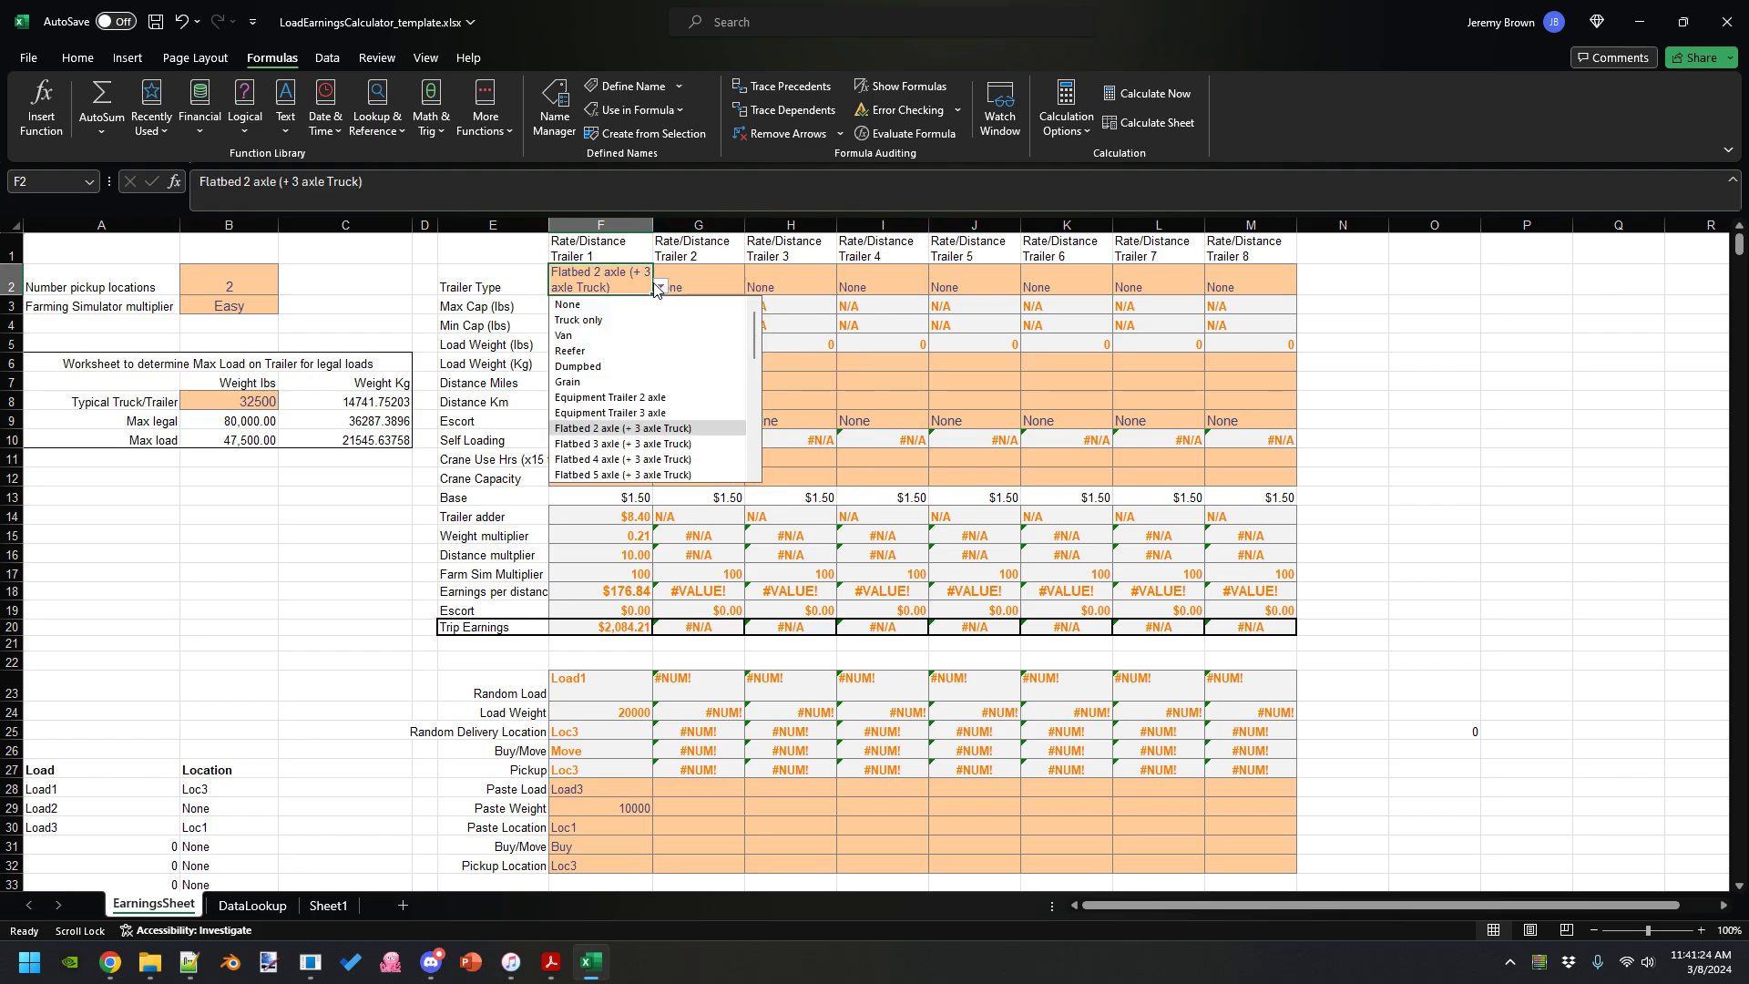
left_click(592, 304)
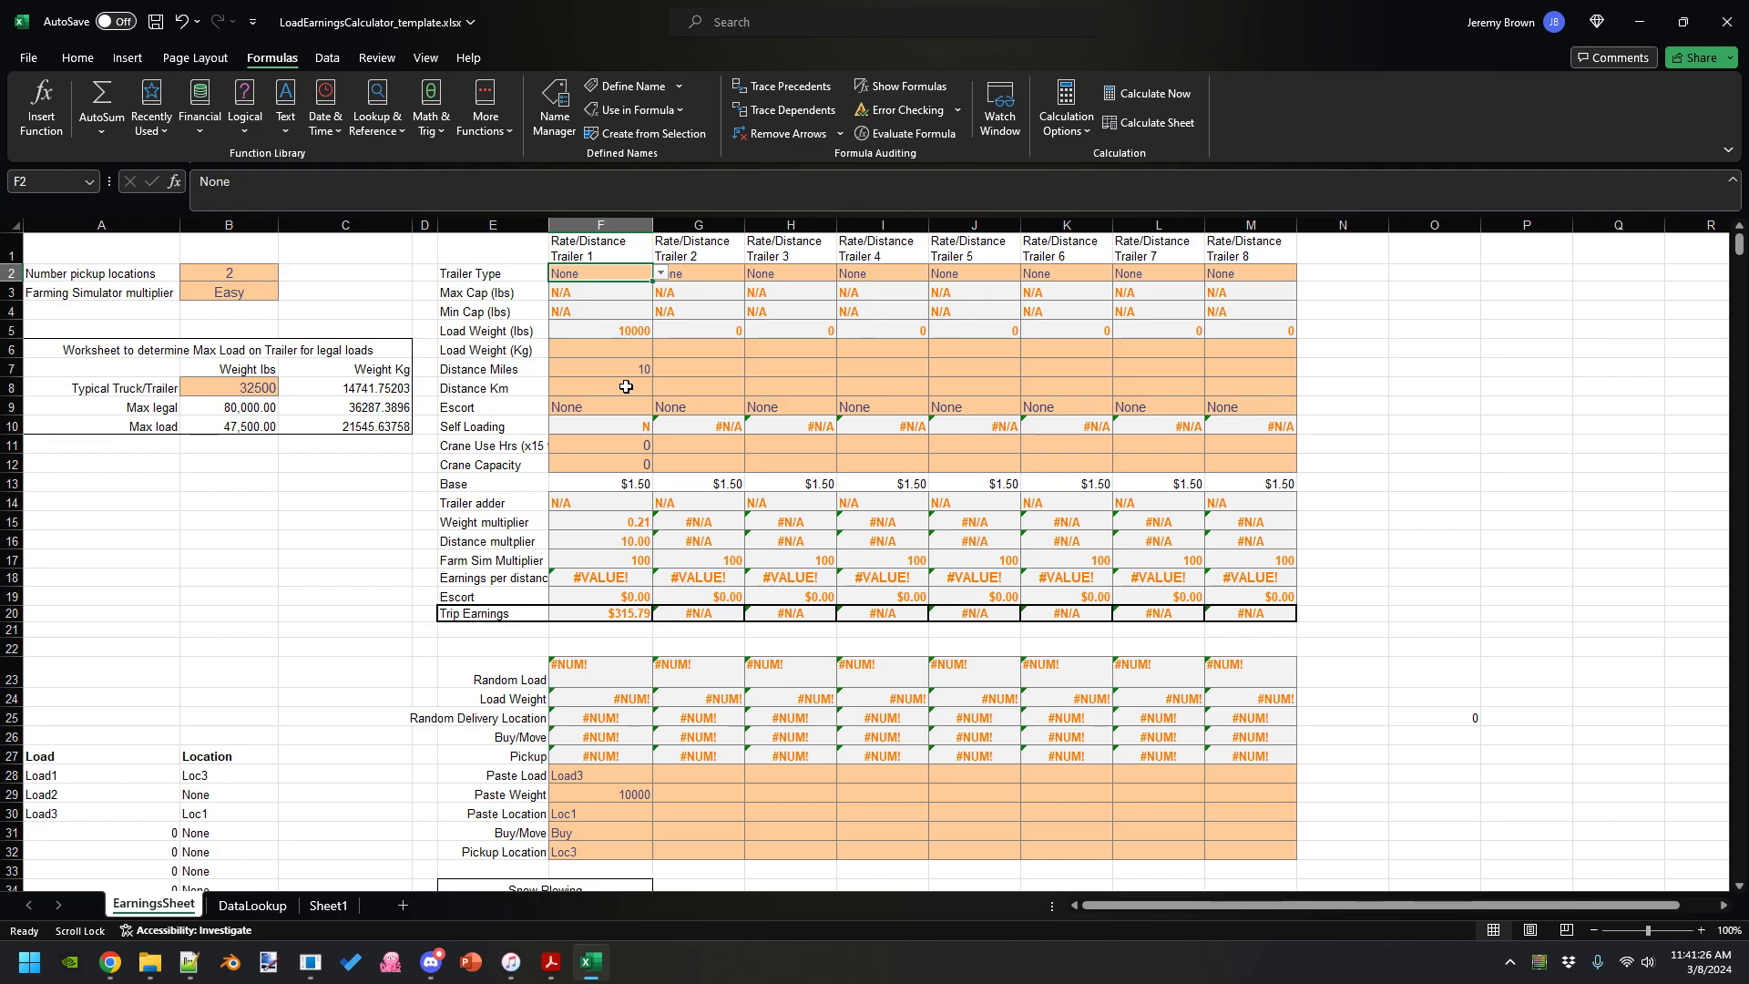